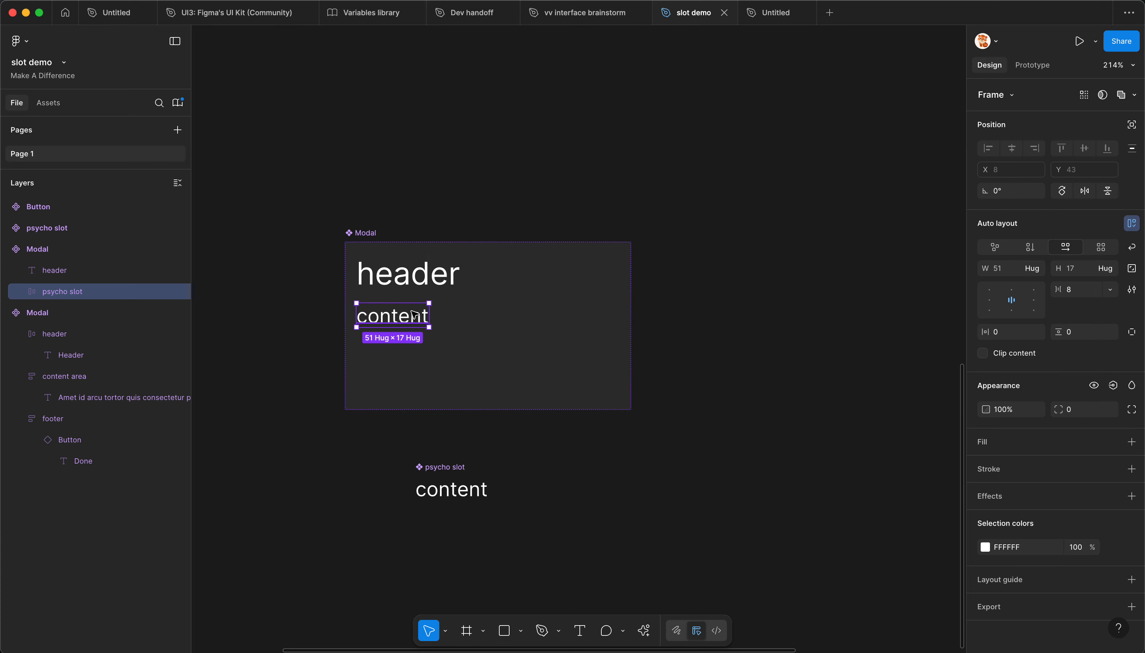
Step: Replace the content frame inside the Modal component with an instance of the psycho slot component
left_click(21, 292)
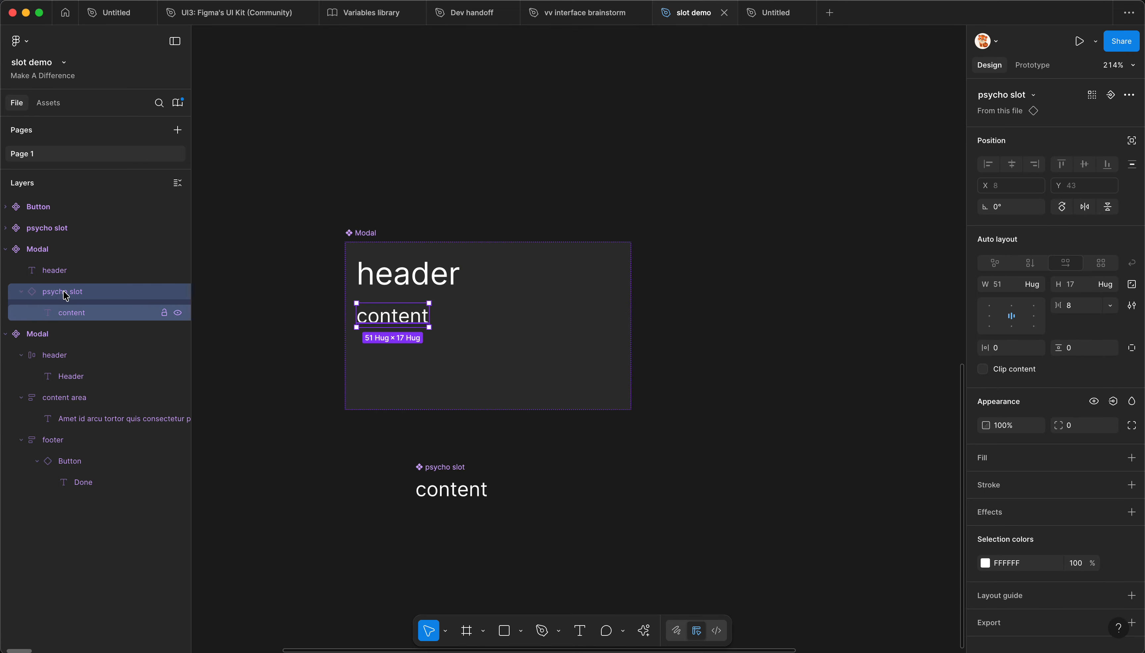
left_click(540, 473)
Step: Place an instance of the Modal component beside the original, at about X 44, Y 474
scroll(322, 223, "right", 2)
scroll(321, 223, "down", 1)
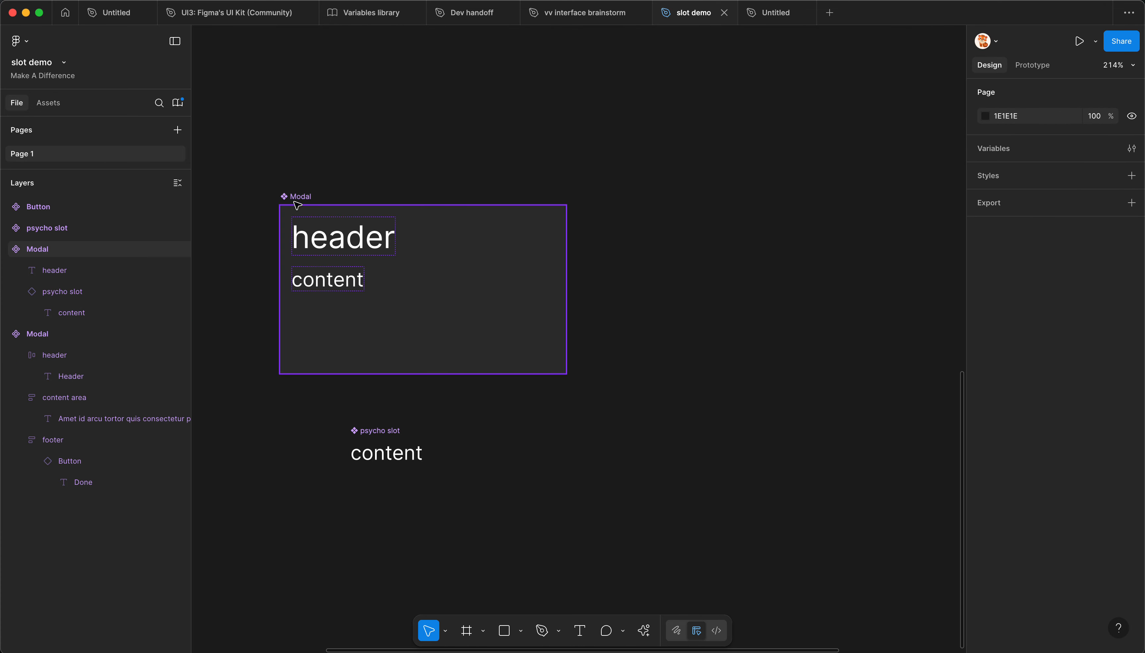
left_click_drag(468, 276, 846, 287)
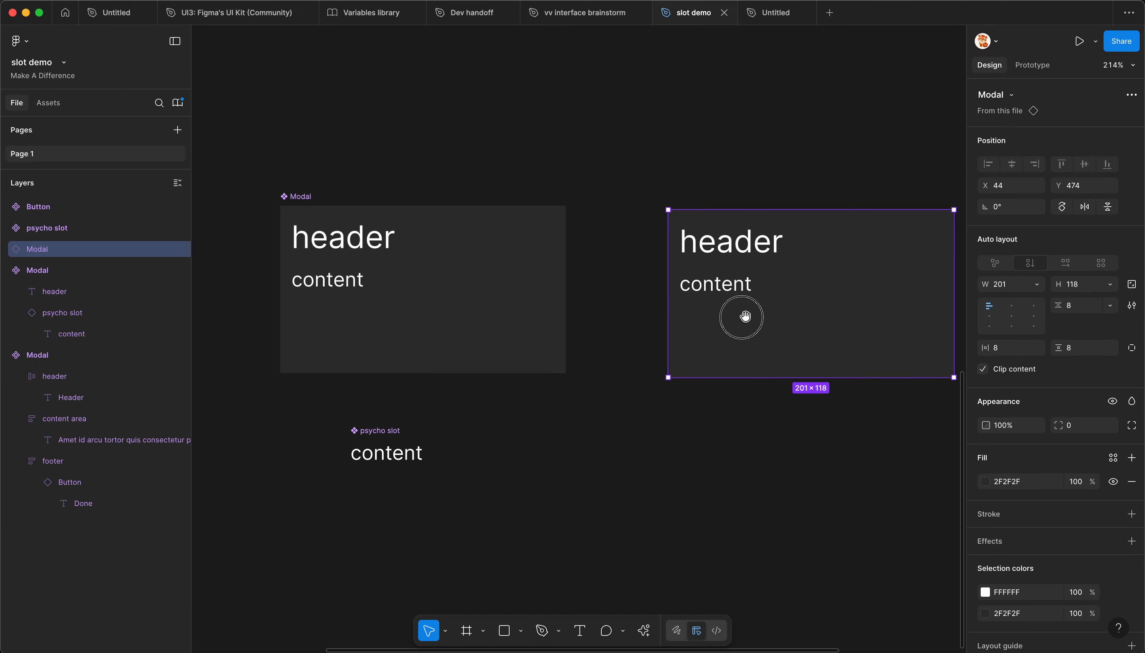
Step: Copy the nested psycho slot out of the Modal instance to the canvas beneath it and detach the copy
scroll(746, 317, "right", 4)
scroll(565, 323, "up", 2)
left_click(520, 290)
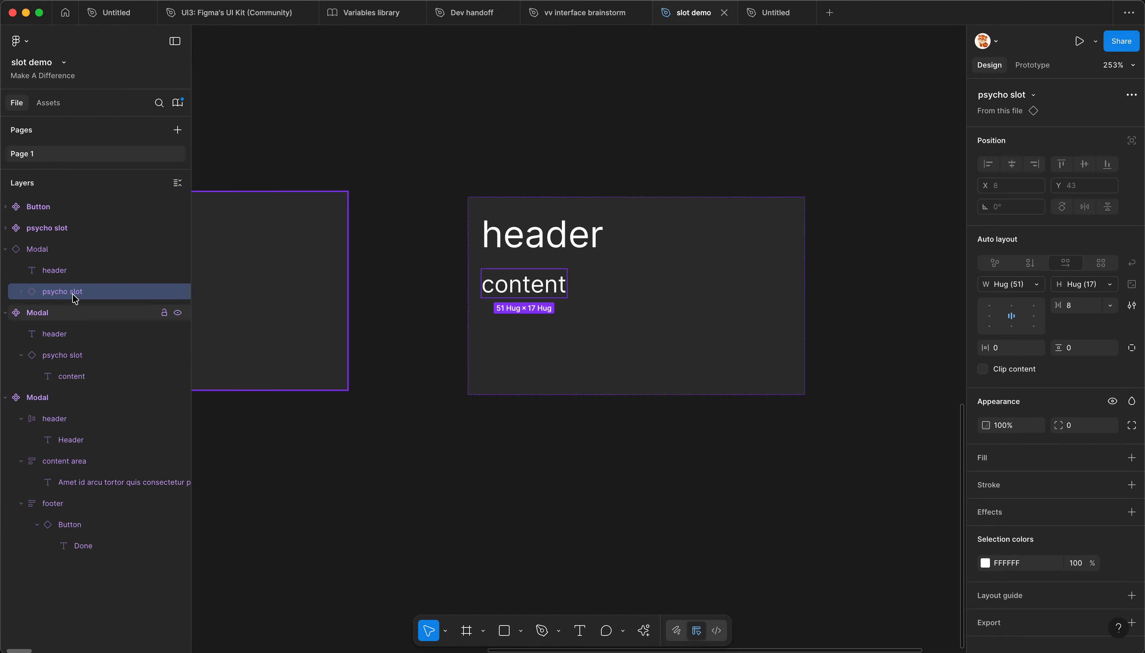
scroll(673, 291, "down", 2)
left_click_drag(541, 285, 523, 450)
key("super+alt+b")
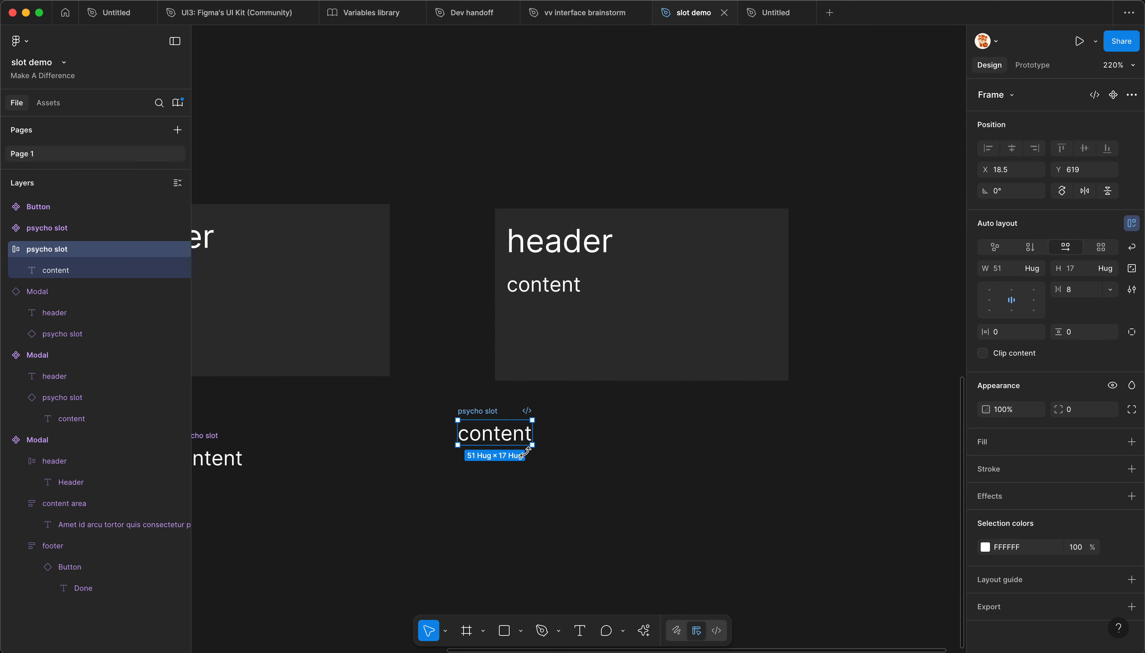
Step: Convert the detached frame into a component and rename it "psycho slot new"
key("super+alt+k")
key("super+r")
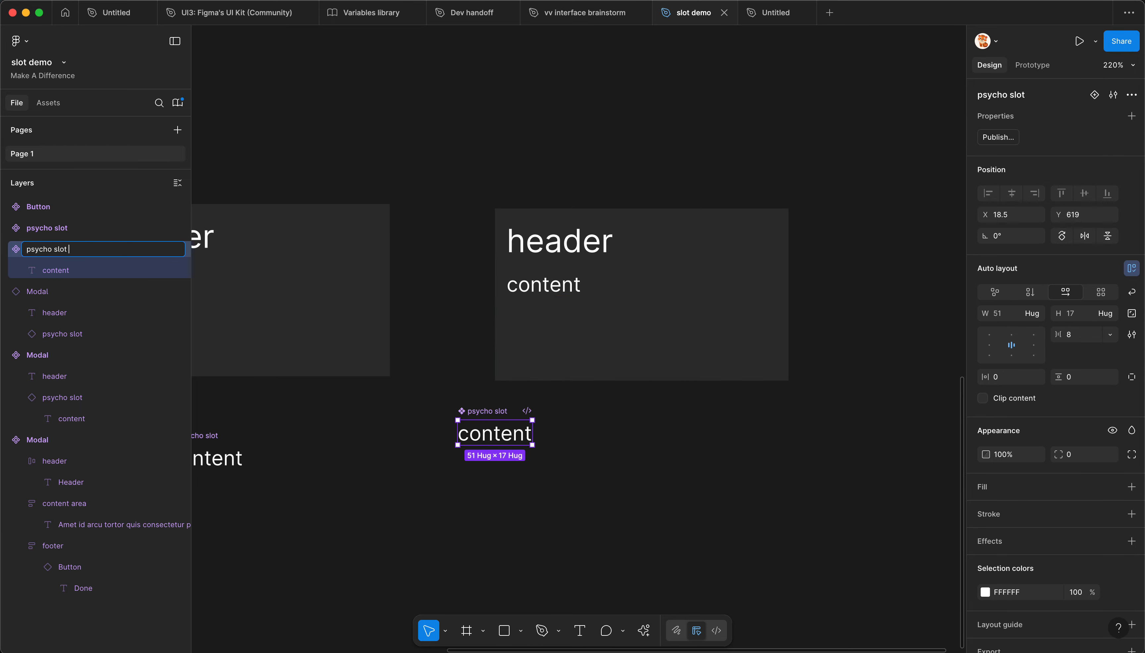
type("new")
key("Return")
Step: Duplicate the content text twice inside psycho slot new so the component holds three items in a row
left_click_drag(452, 385, 482, 355)
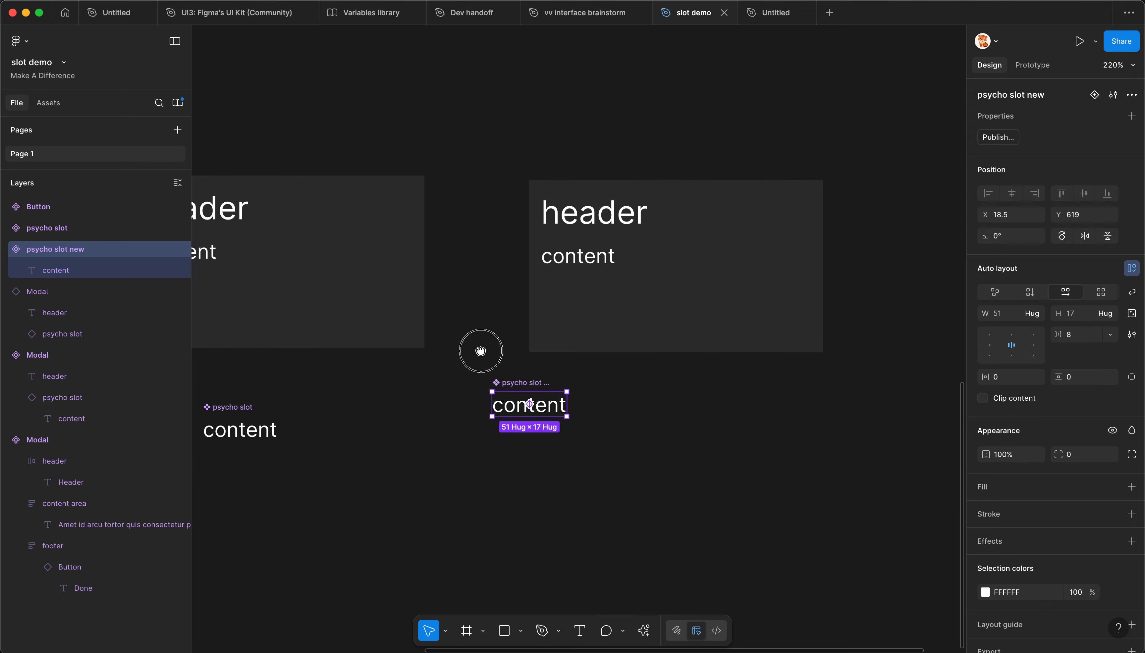
left_click(514, 407)
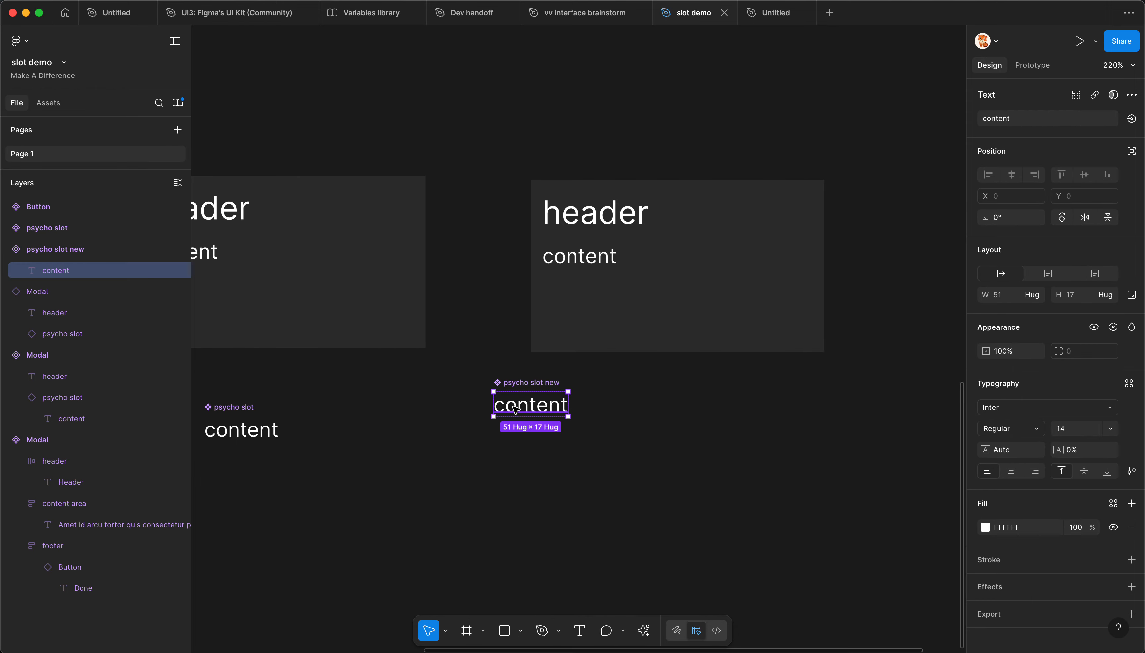
key("super+d")
key("super+d")
key("Escape")
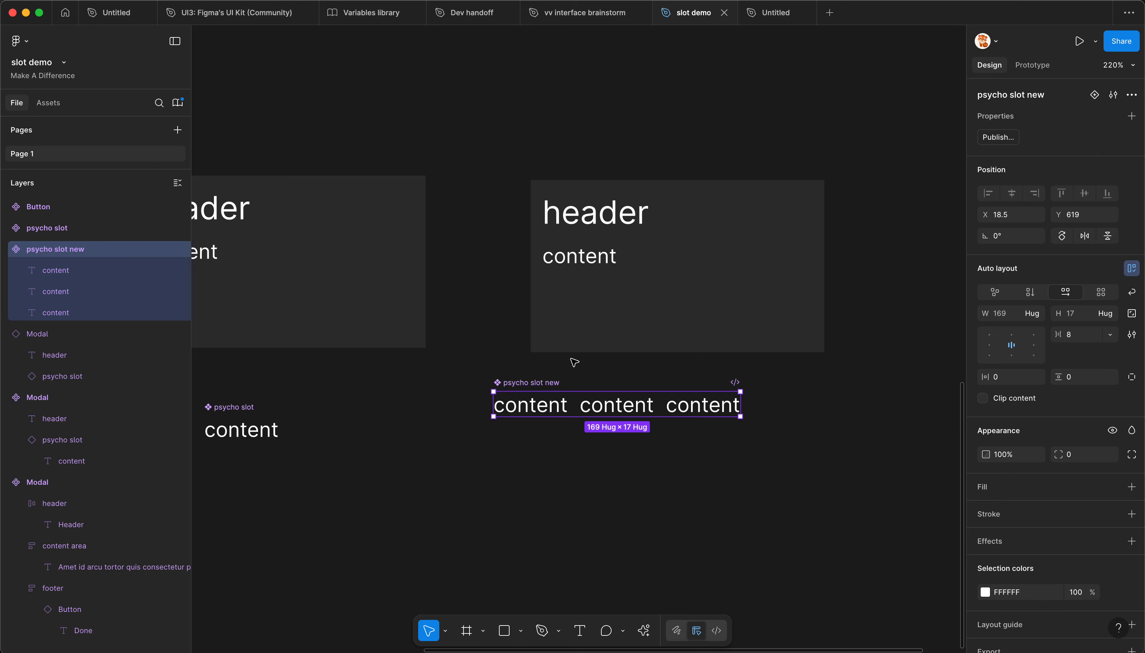
Step: Swap the nested psycho slot in the Modal instance for psycho slot new
left_click(589, 260)
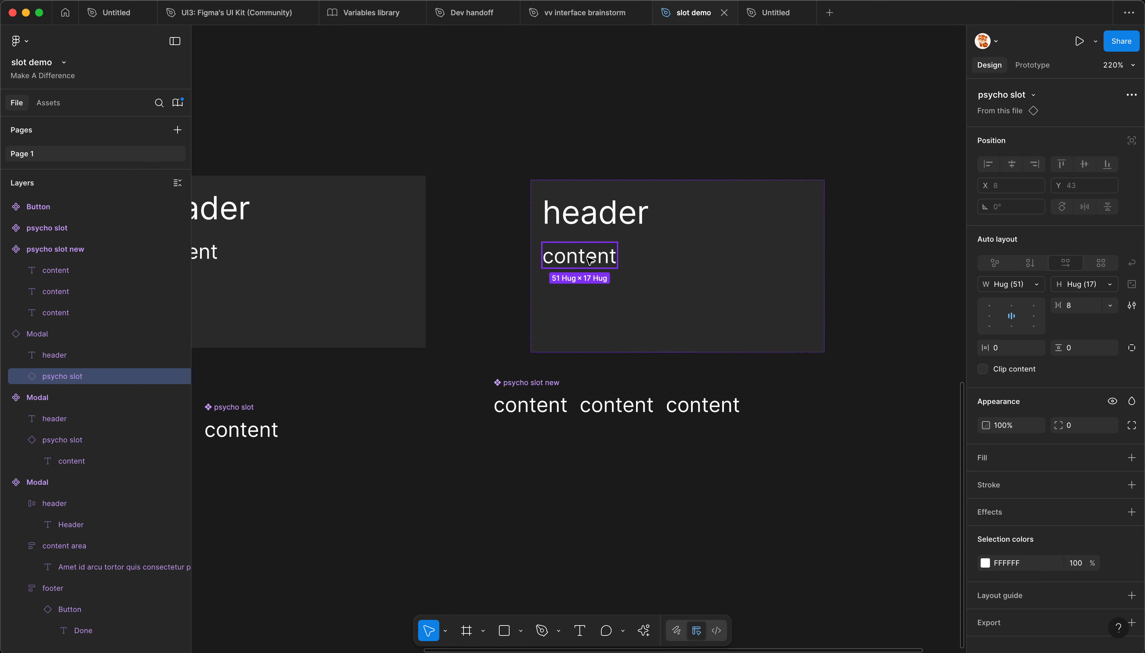
left_click(1004, 95)
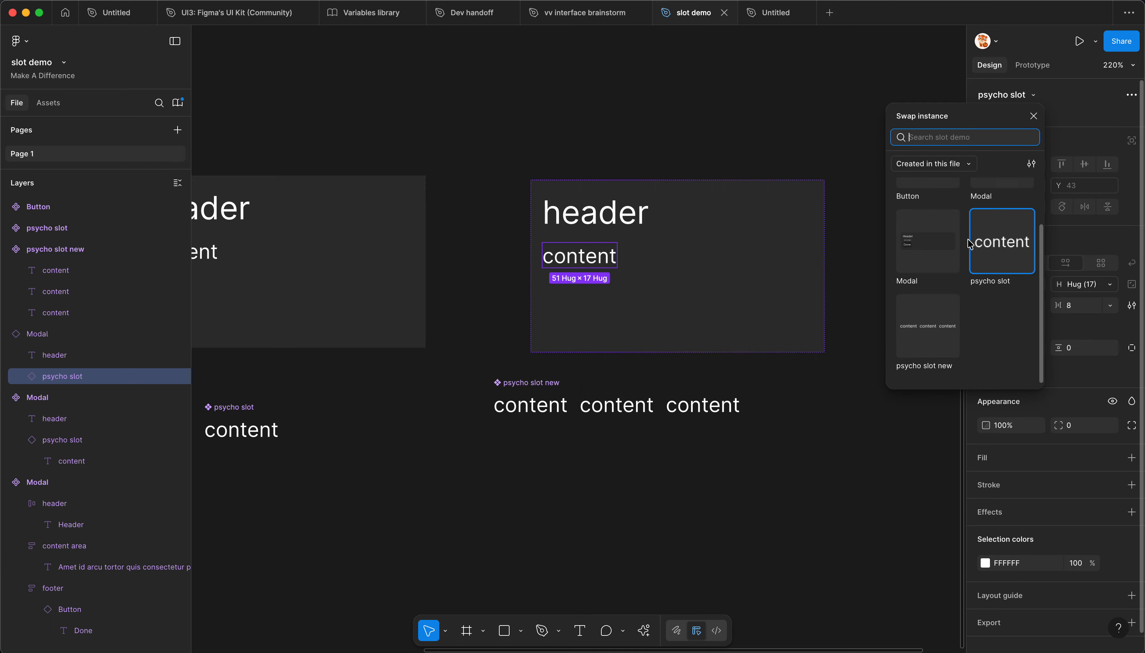
left_click(929, 325)
left_click(793, 389)
left_click(690, 320)
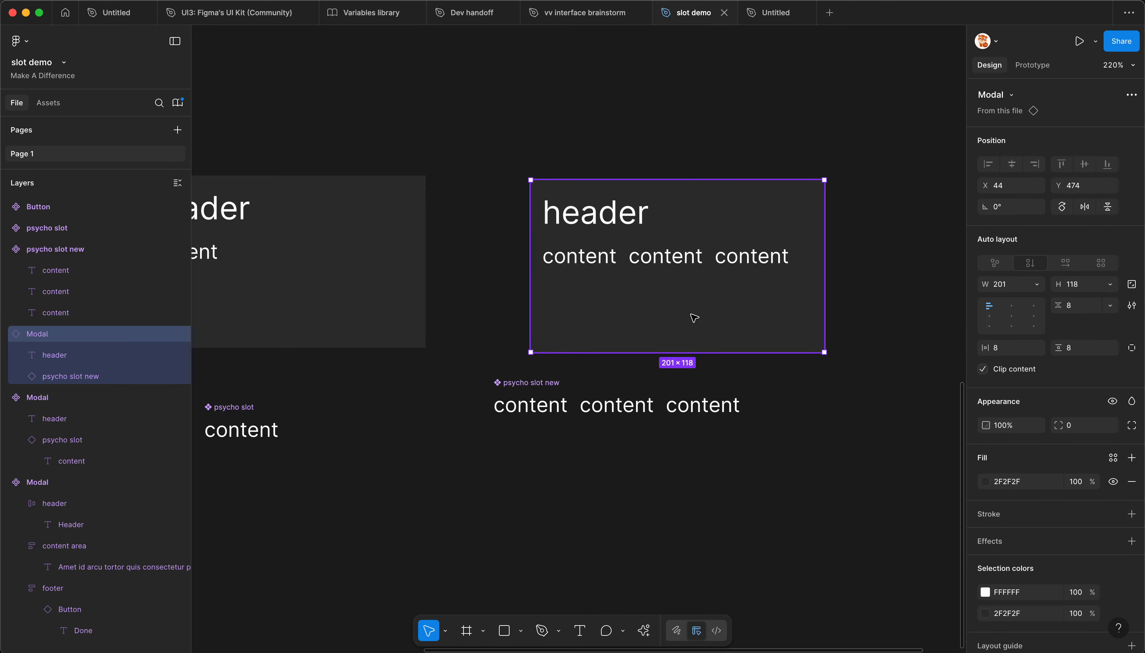
left_click(655, 252)
left_click(595, 371)
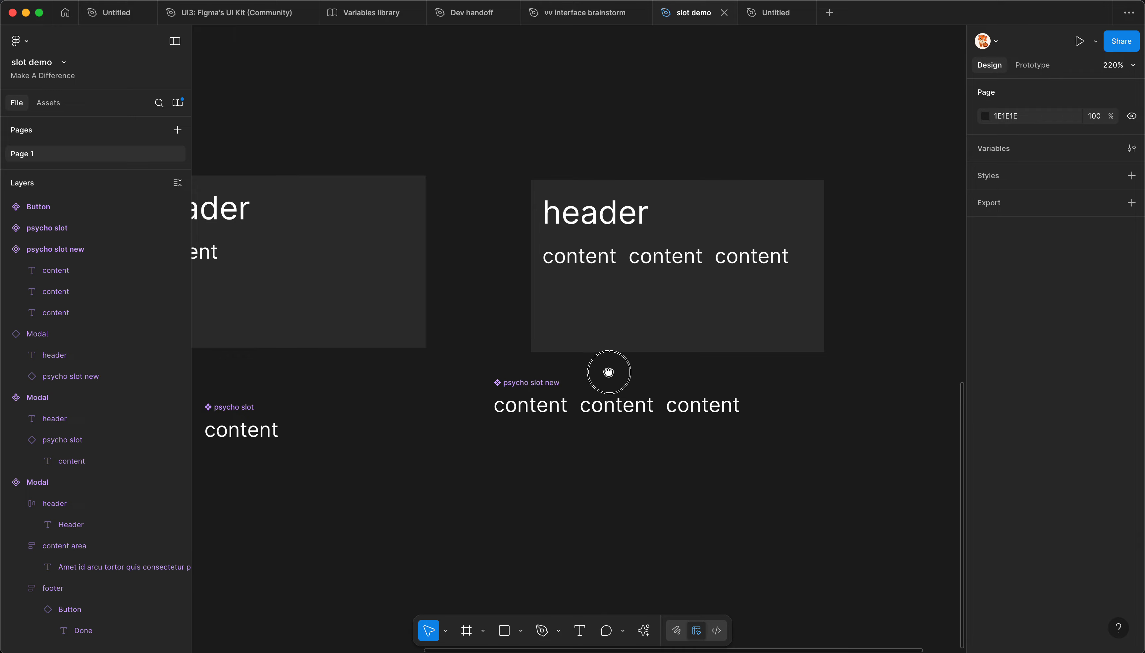
Step: Move the psycho slot new component beneath the Modal instance and align it vertically with psycho slot
left_click_drag(606, 371, 721, 383)
left_click_drag(672, 414, 657, 437)
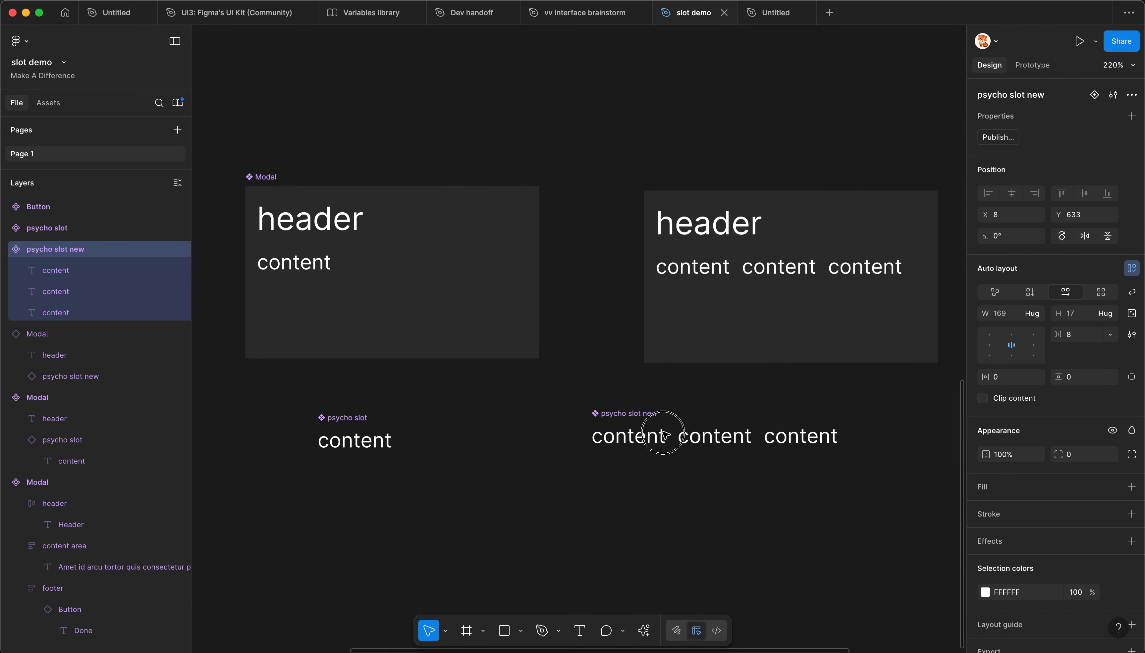
left_click(477, 427)
left_click_drag(288, 406, 846, 535)
left_click(750, 521)
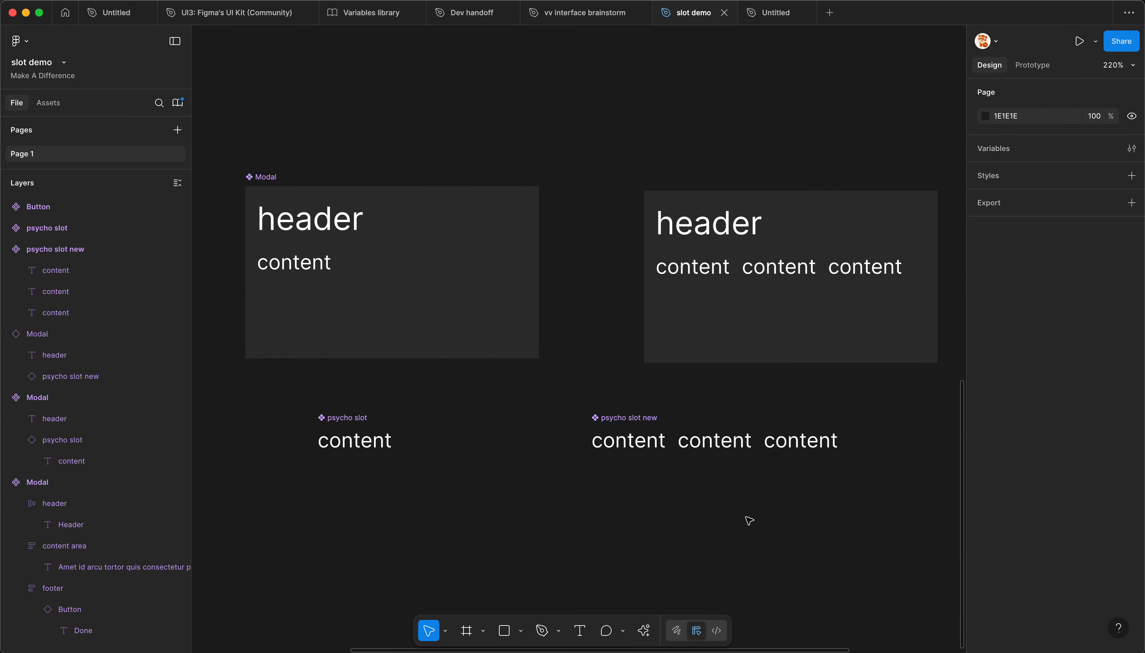
Step: Review which components are listed for publishing to the library, and leave without publishing
key("alt+3")
left_click(776, 145)
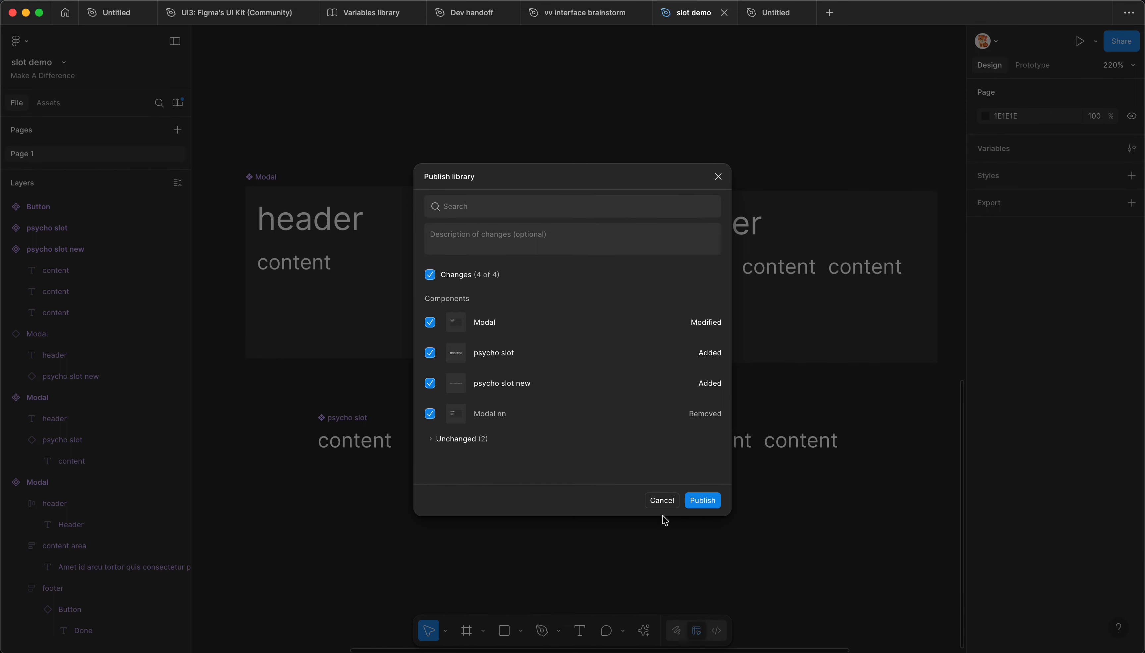
left_click(659, 505)
Step: Batch-rename psycho slot and psycho slot new by adding a leading dot to their current names
left_click_drag(293, 389, 709, 500)
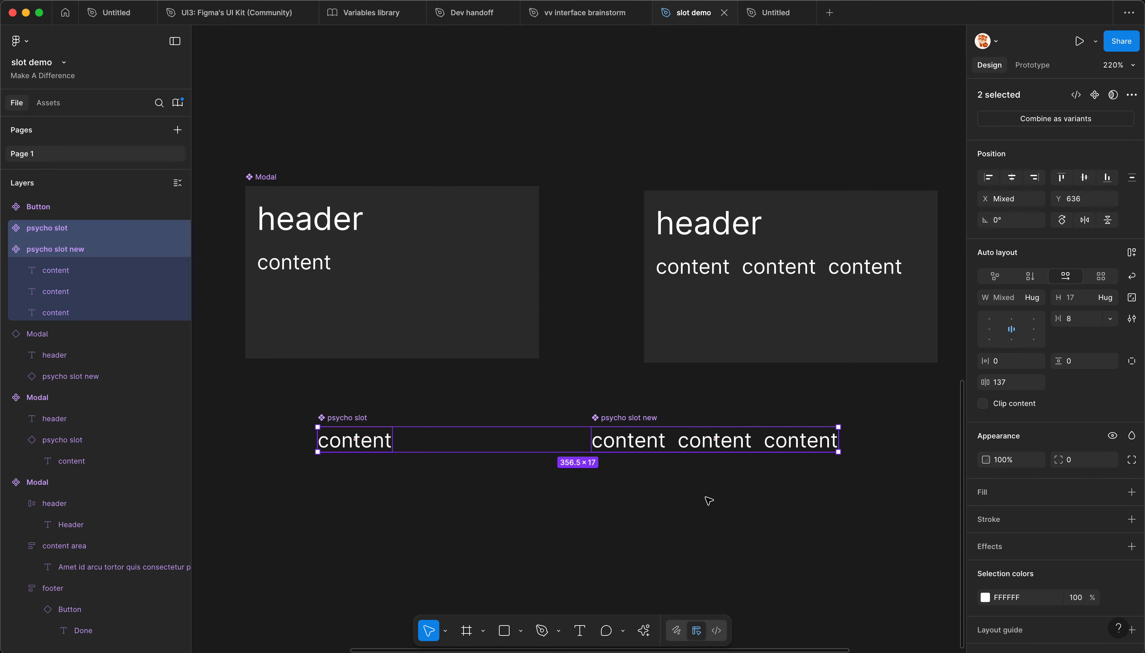
key("super+r")
type(".")
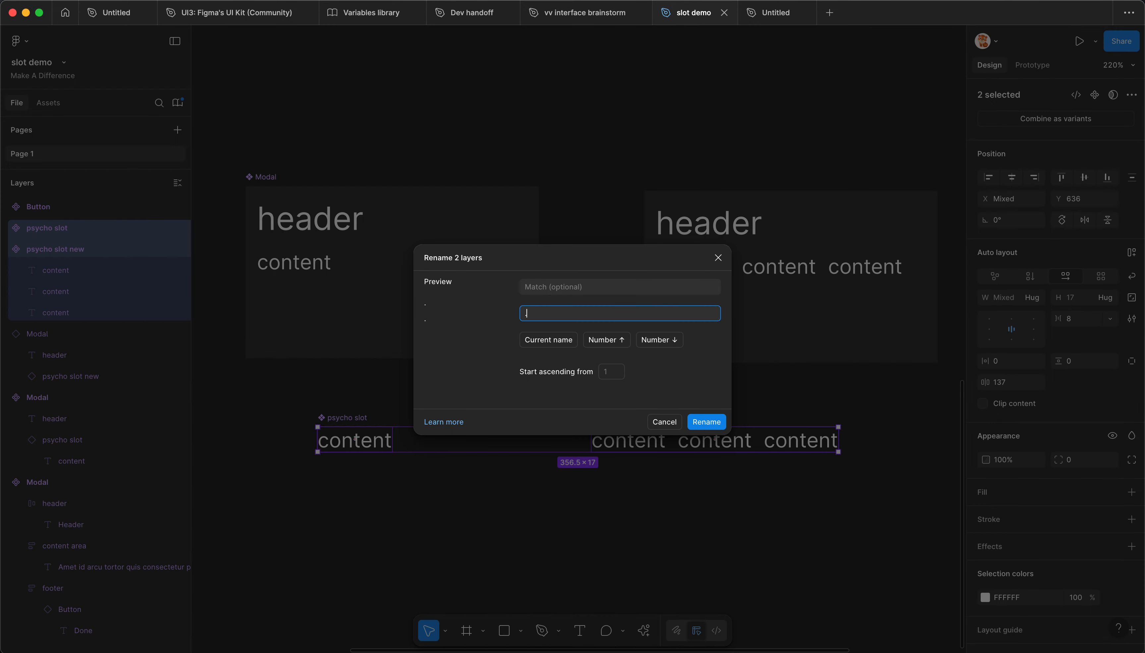
left_click(554, 339)
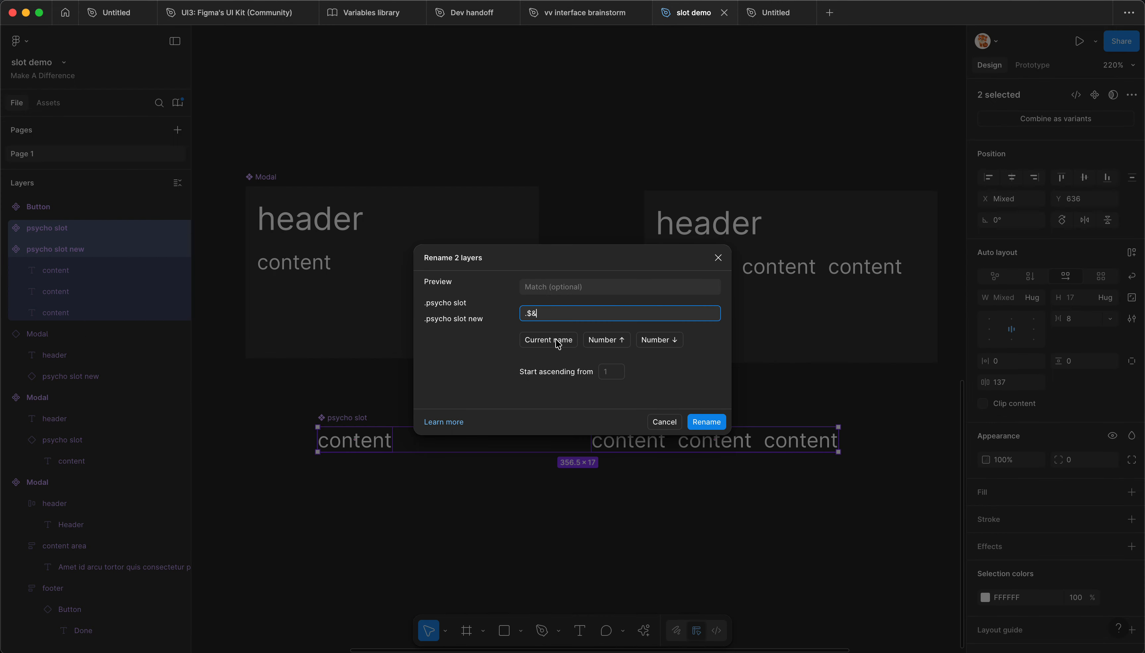
left_click(707, 421)
Step: Check the library publish list again for the dot-prefixed slot components, and close it without publishing
key("alt+super+o")
left_click(784, 144)
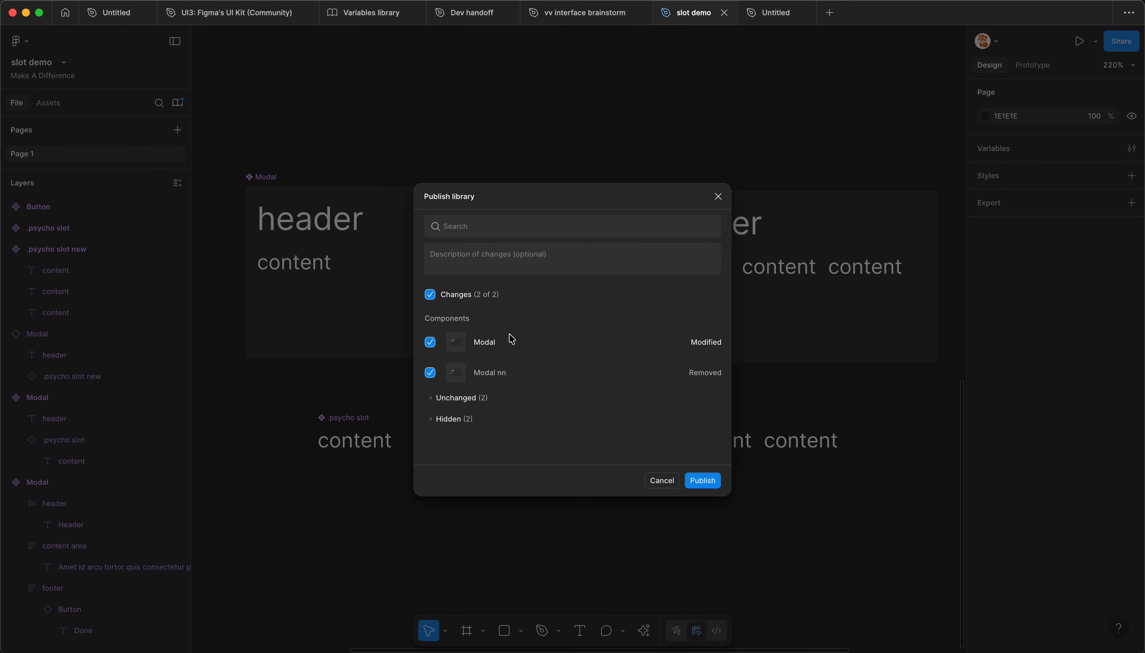
left_click(718, 196)
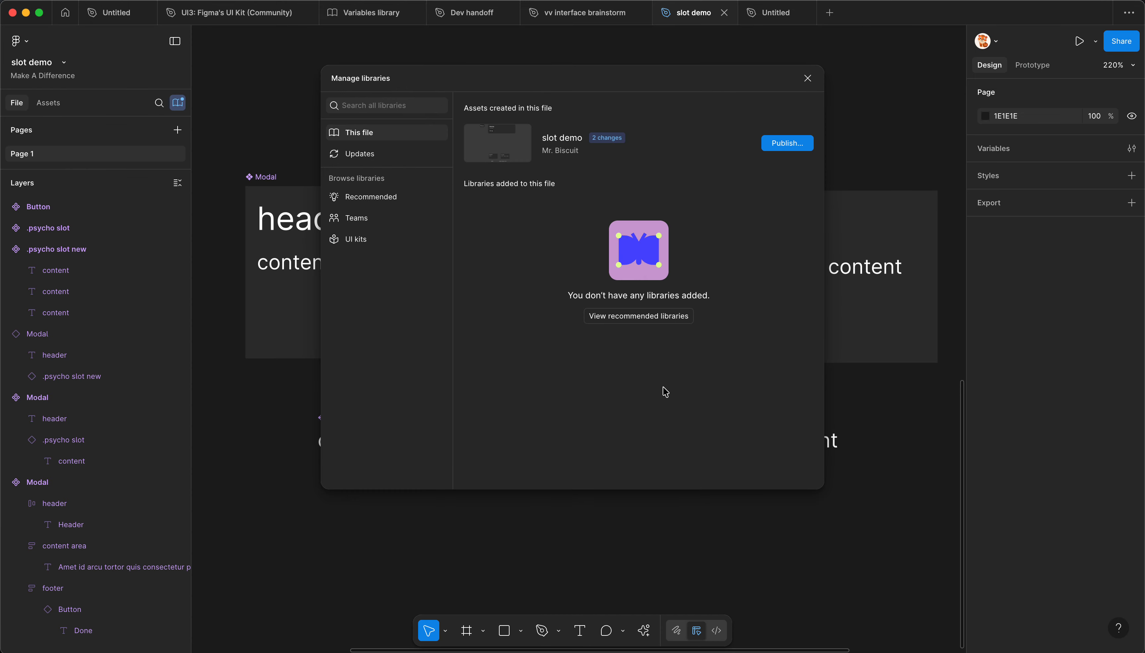
left_click(809, 80)
left_click_drag(731, 148, 702, 146)
left_click(685, 296)
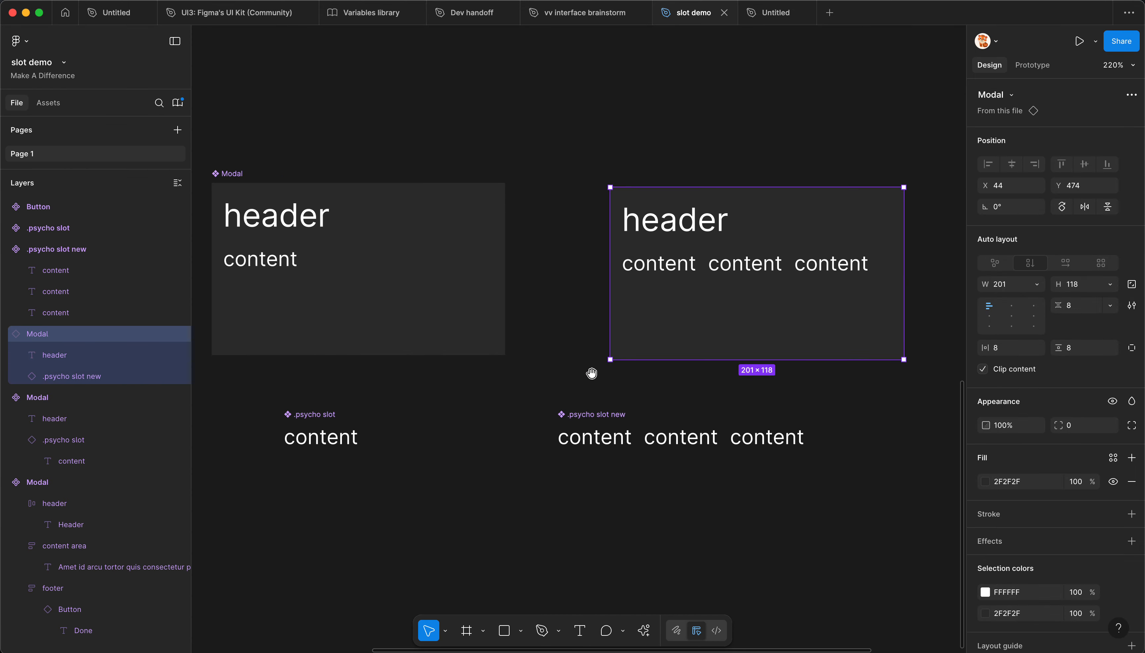
left_click_drag(590, 373, 599, 378)
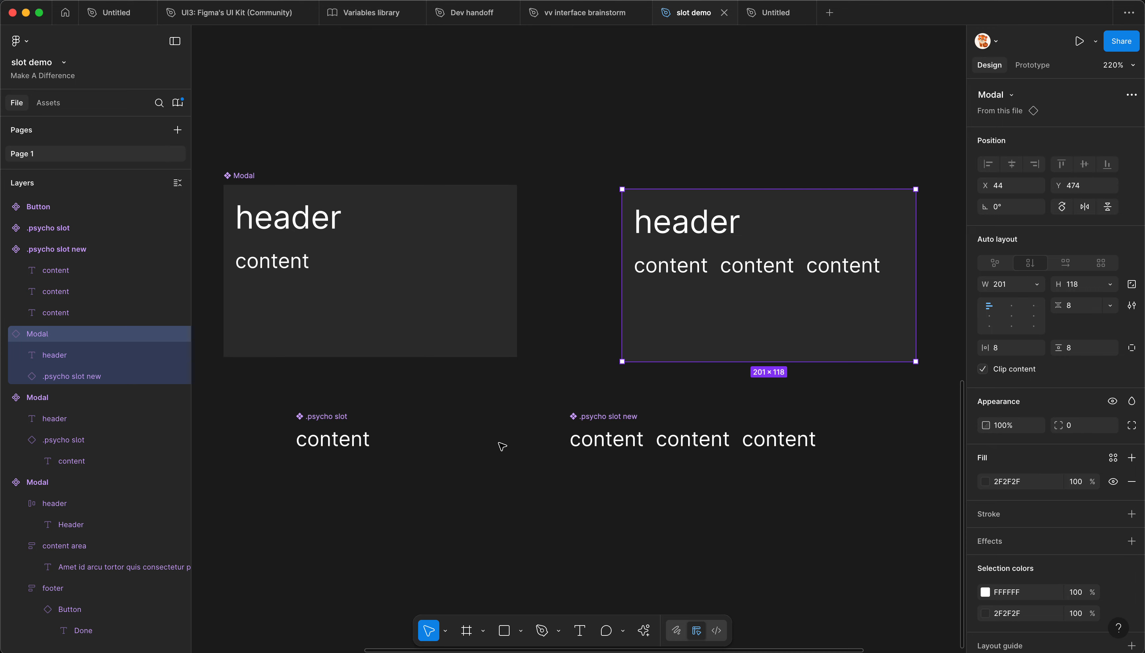
left_click_drag(270, 394, 766, 499)
key("Escape")
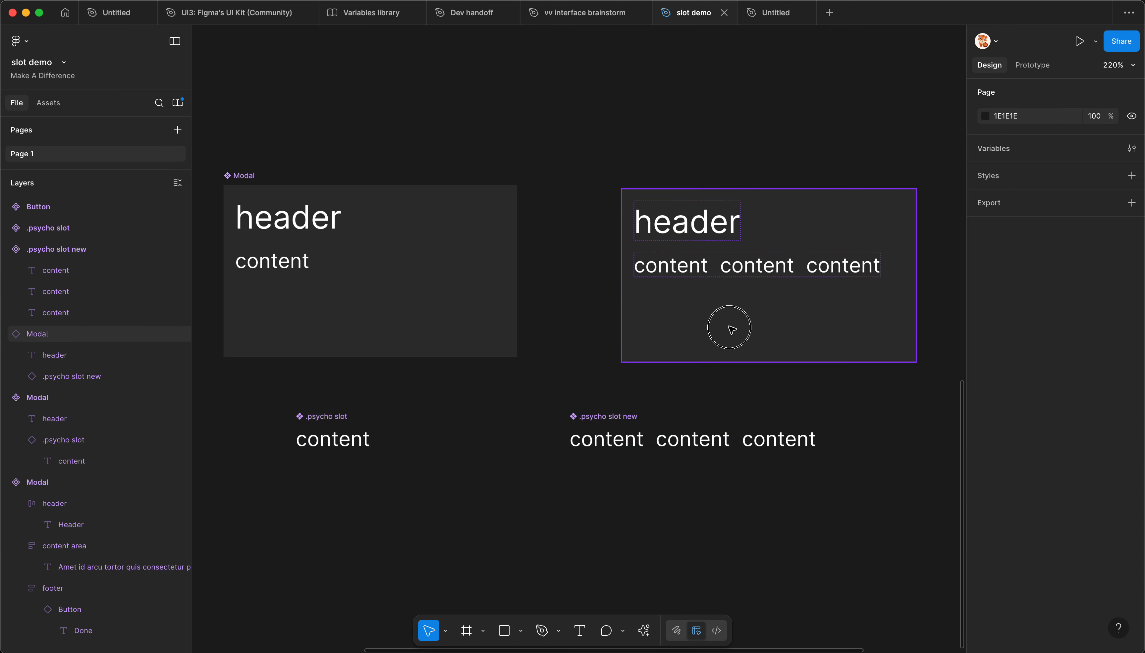
left_click(731, 330)
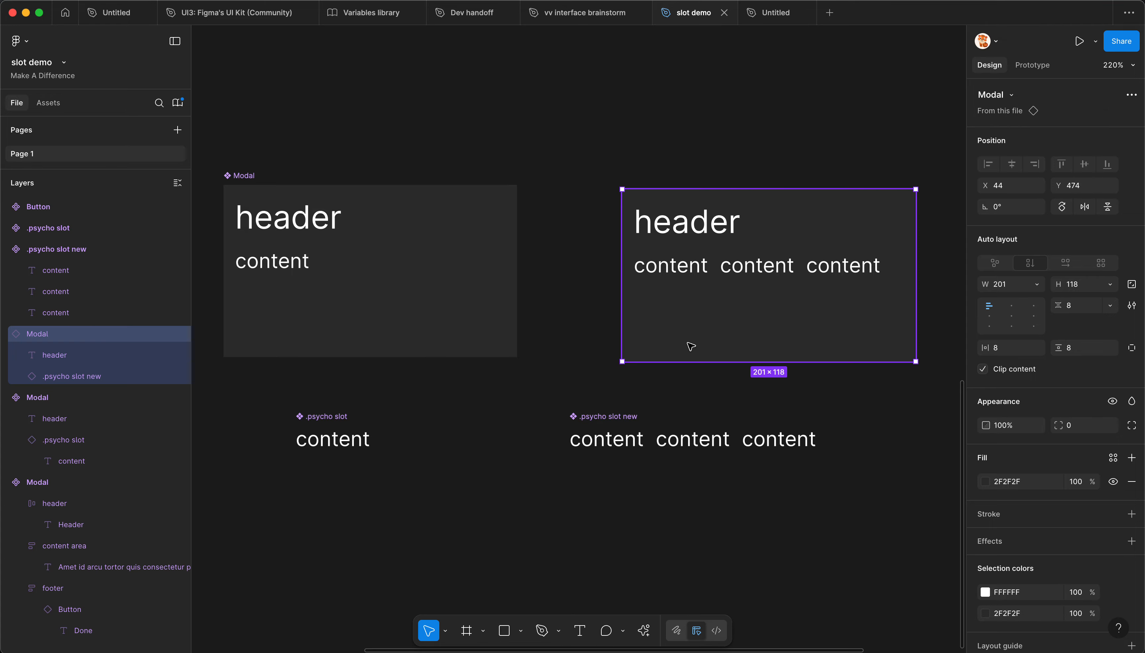
Step: Move the .psycho slot new component closer to .psycho slot, to about X -43, Y 636
left_click_drag(628, 443, 552, 441)
left_click(449, 442)
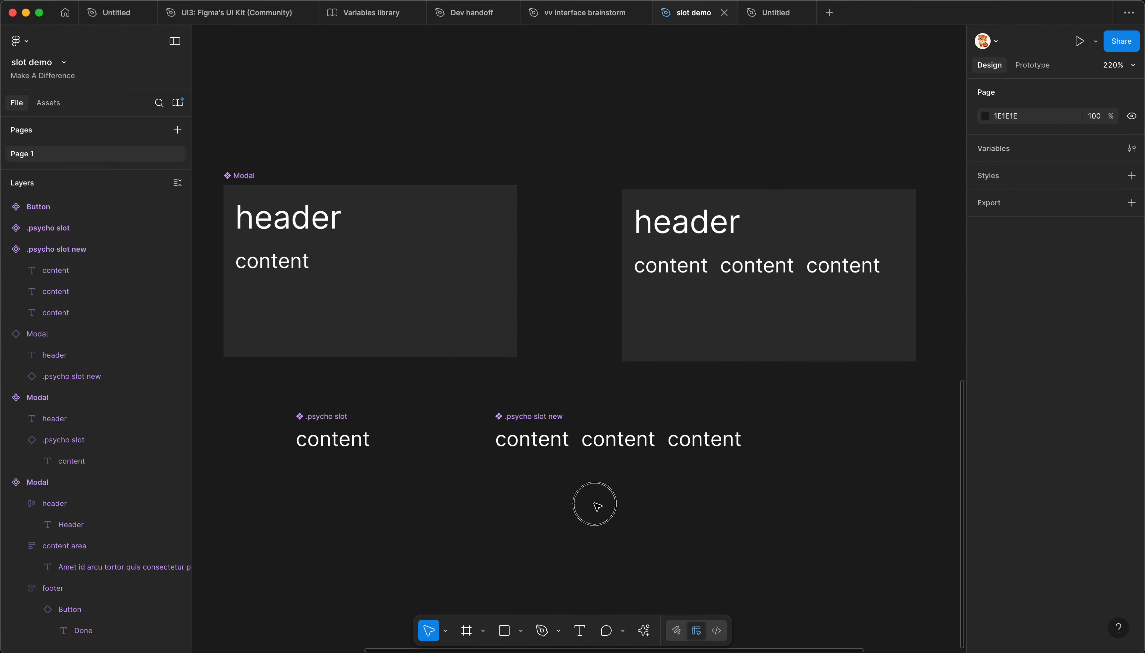
left_click(563, 443)
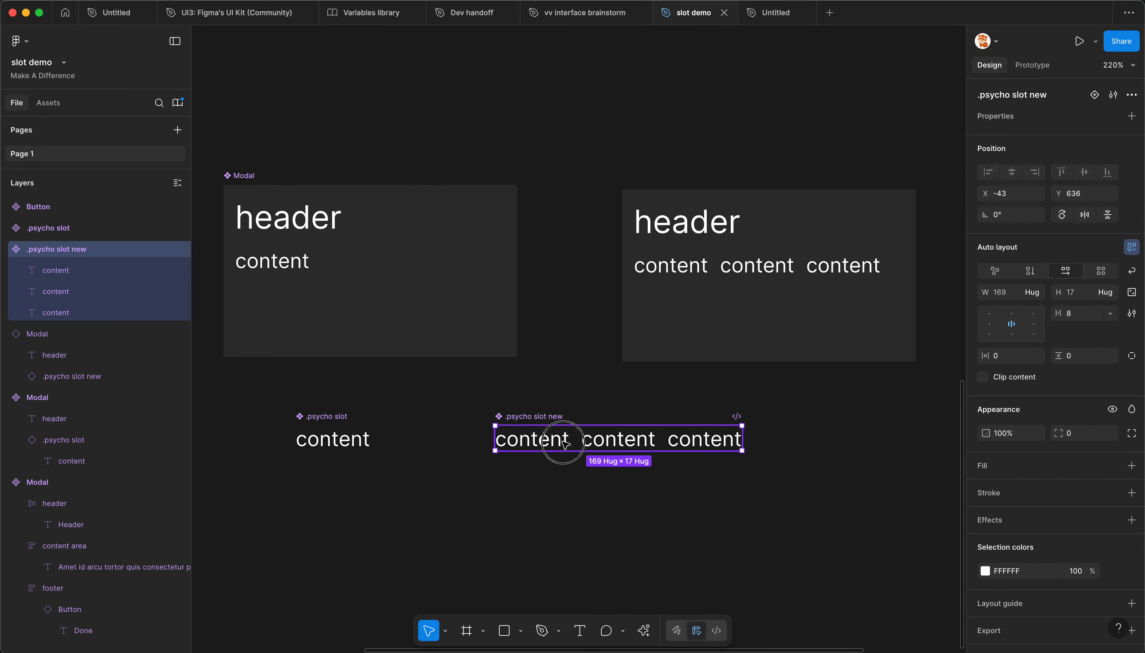
Step: Wrap the header text in the main Modal component in an auto layout frame
double_click(307, 224)
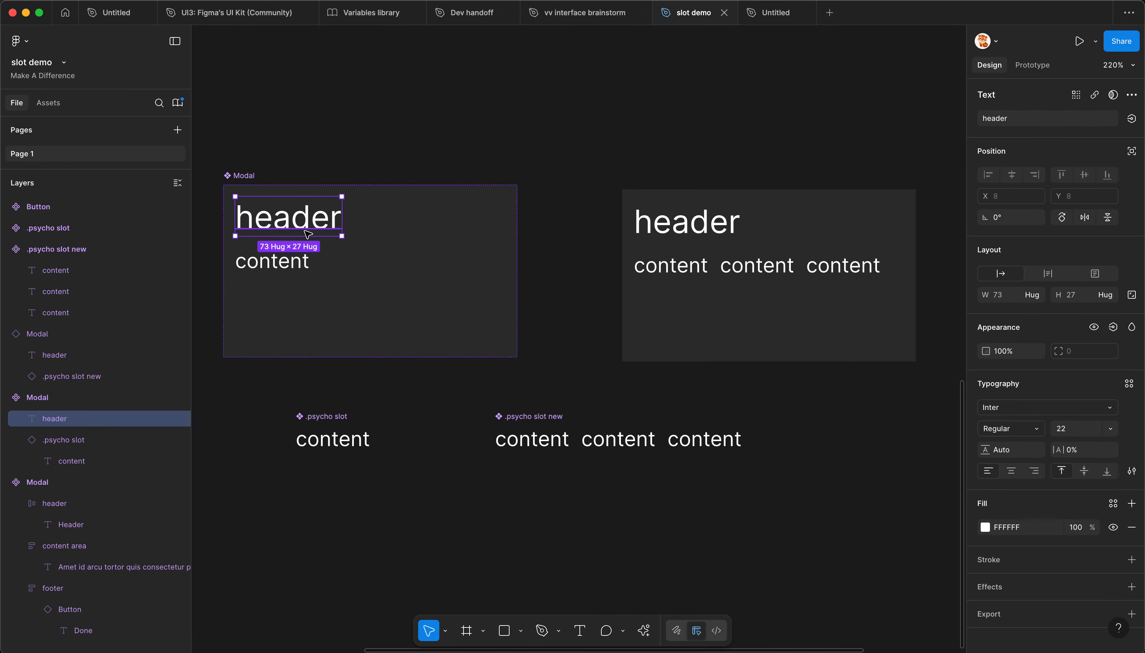
left_click_drag(350, 385, 454, 382)
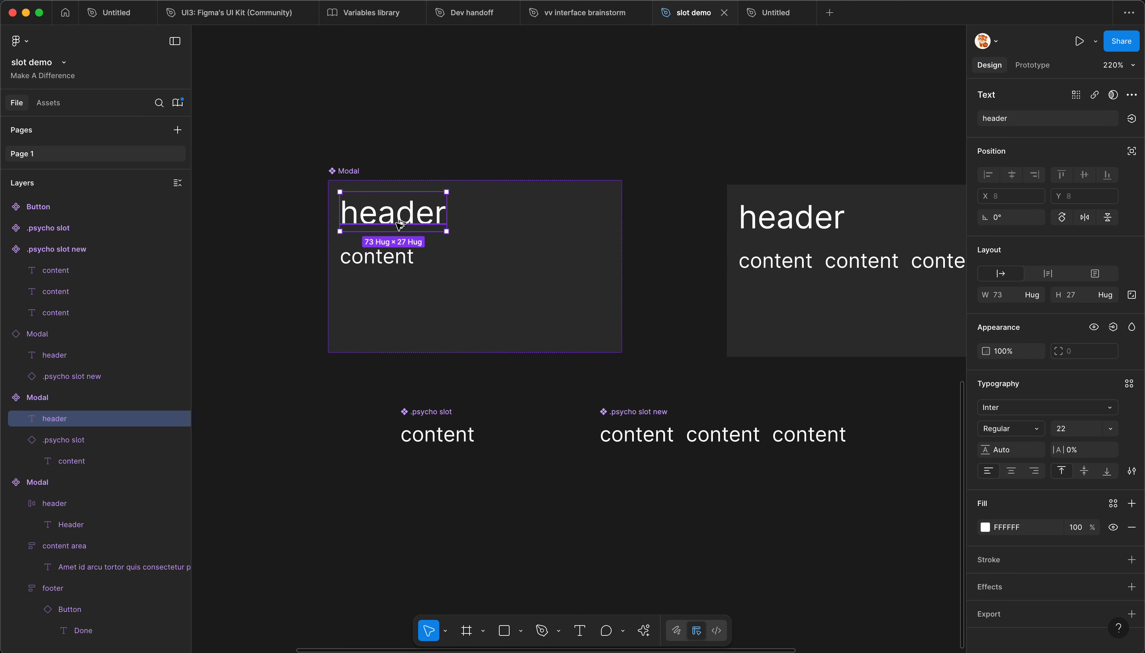
key("shift+a")
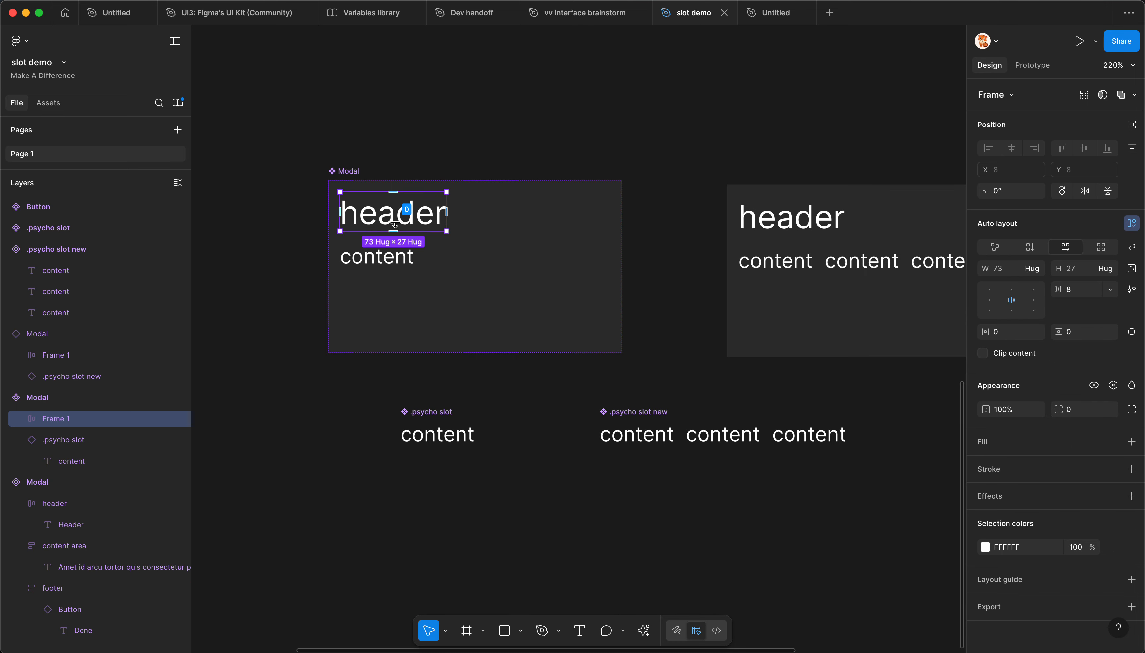
Step: Copy the header frame out below the Modal component and rename the copy "phycho header slot"
left_click_drag(387, 212, 293, 406)
key("super+r")
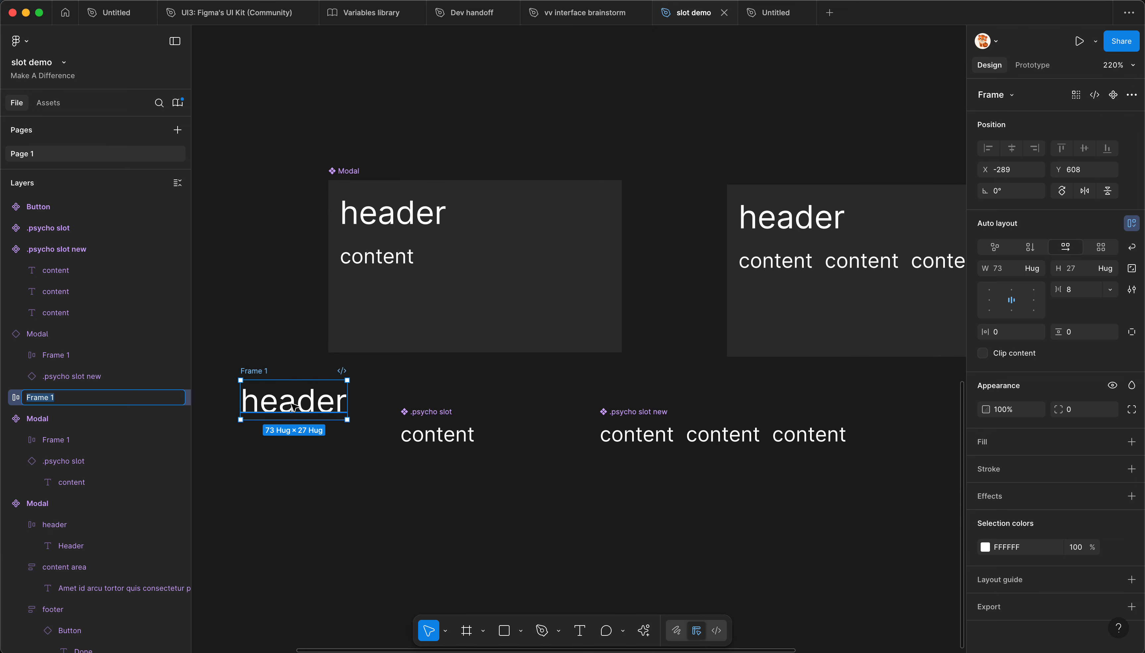
type("phycho header slot")
key("Return")
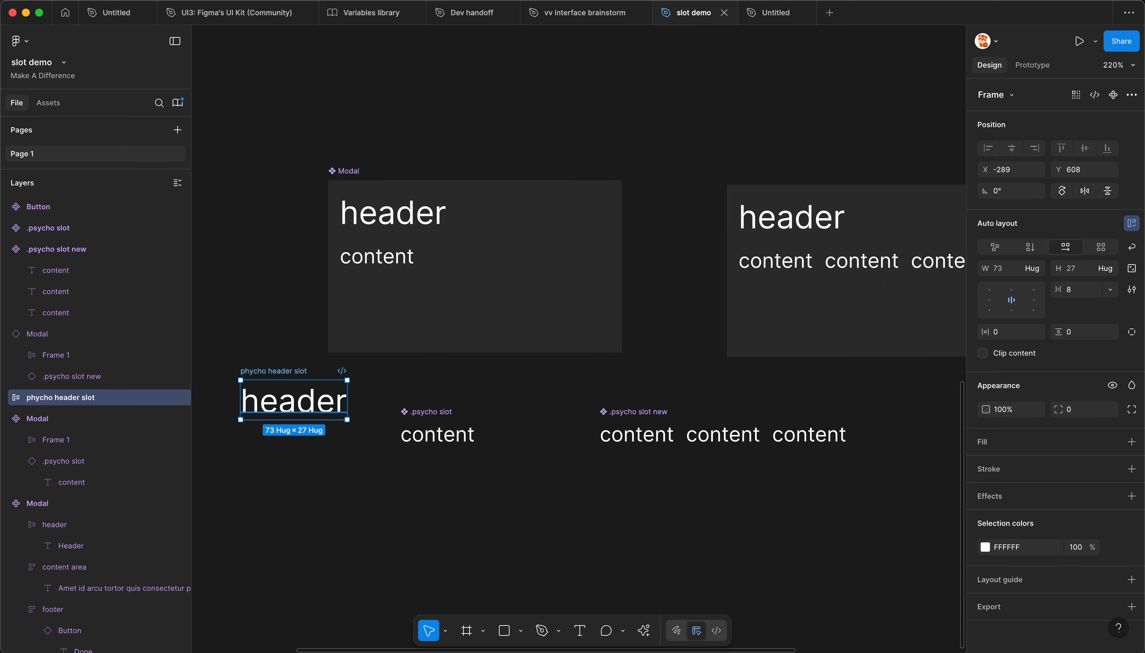
Step: Convert phycho header slot into a component and replace the header frame inside the Modal component with its instance
key("super+alt+k")
left_click_drag(291, 397, 368, 224)
left_click(687, 267)
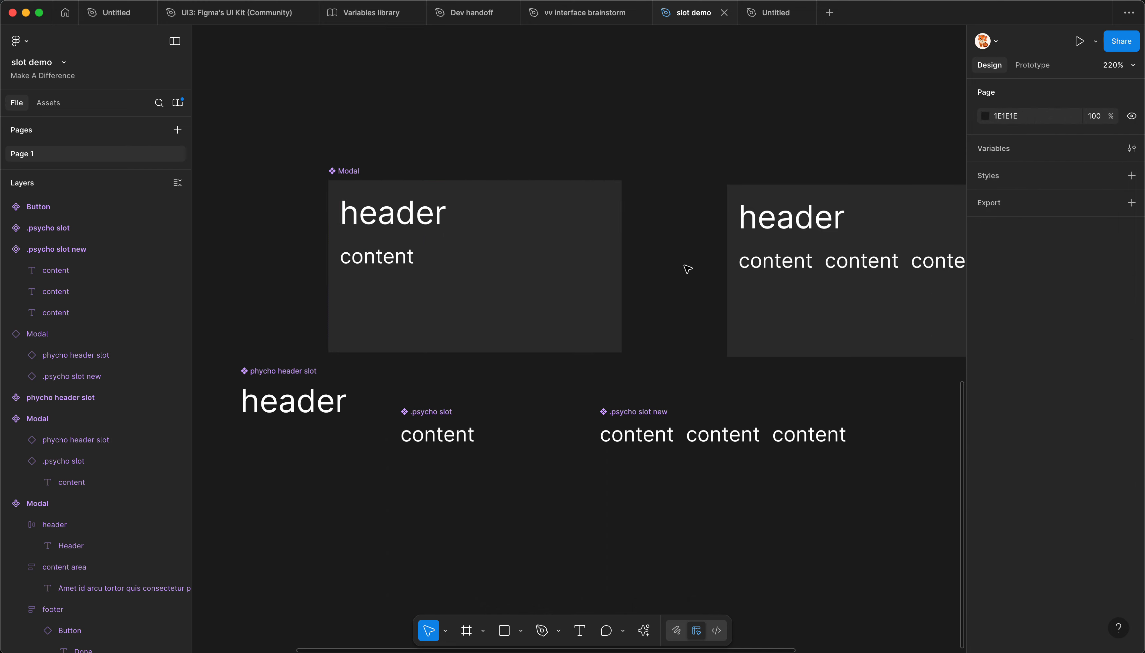
Step: Move the phycho header slot main component slightly lower, to about X -291, Y 614
scroll(638, 291, "down", 3)
left_click(436, 241)
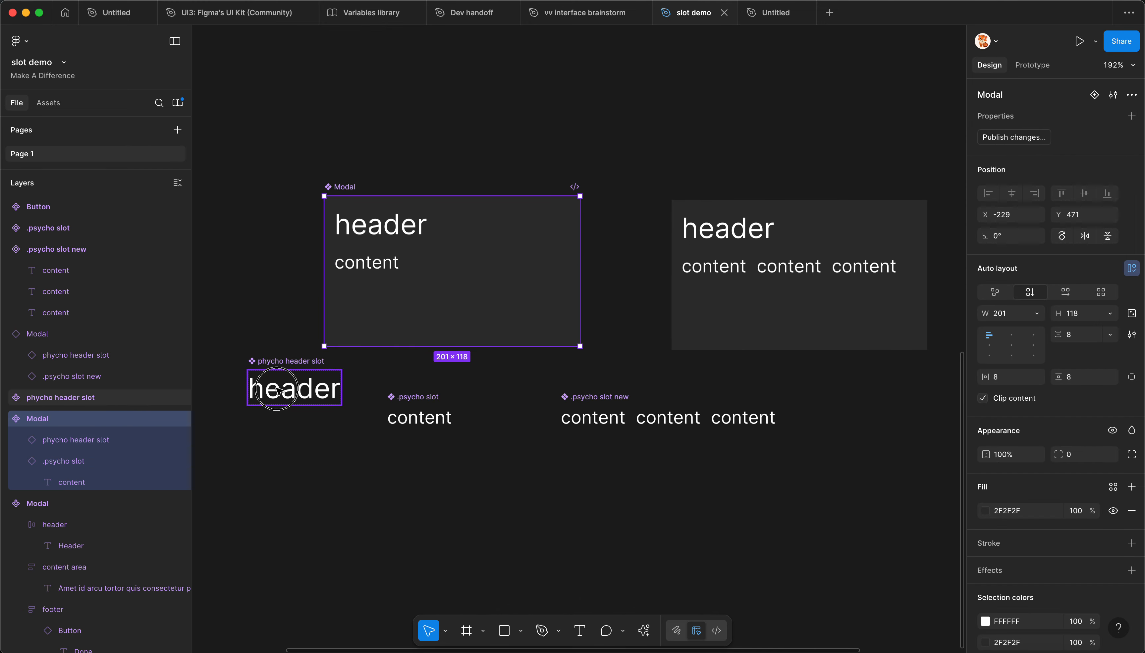
left_click(273, 398)
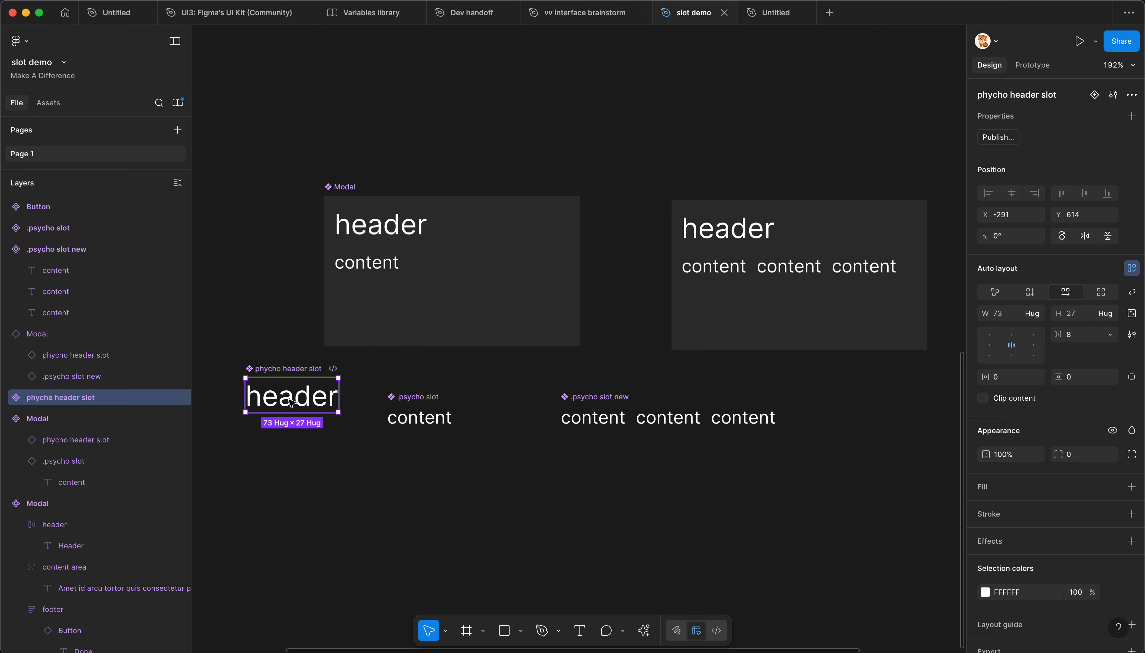
Step: Move the .psycho slot main component directly below phycho header slot, to about X -291, Y 660
left_click(416, 415)
left_click(421, 375)
left_click_drag(416, 397, 274, 427)
left_click(417, 415)
Step: Publish the slot demo library with the changes to Modal, phycho header slot and Modal nn included
key("alt+3")
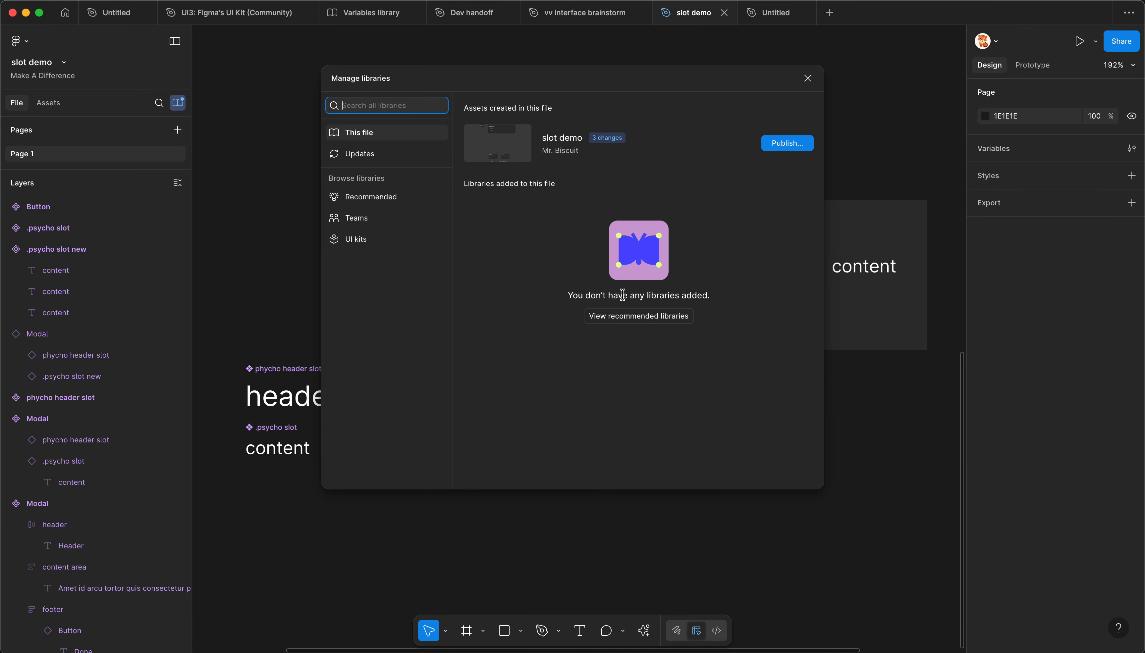
left_click(784, 145)
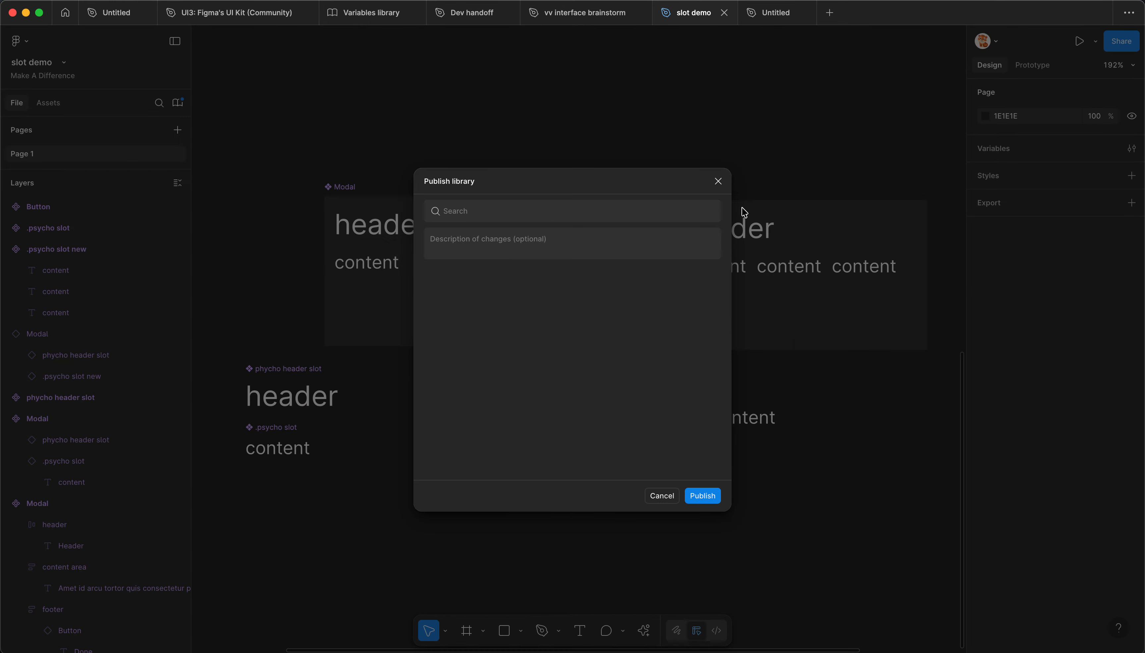
left_click(711, 502)
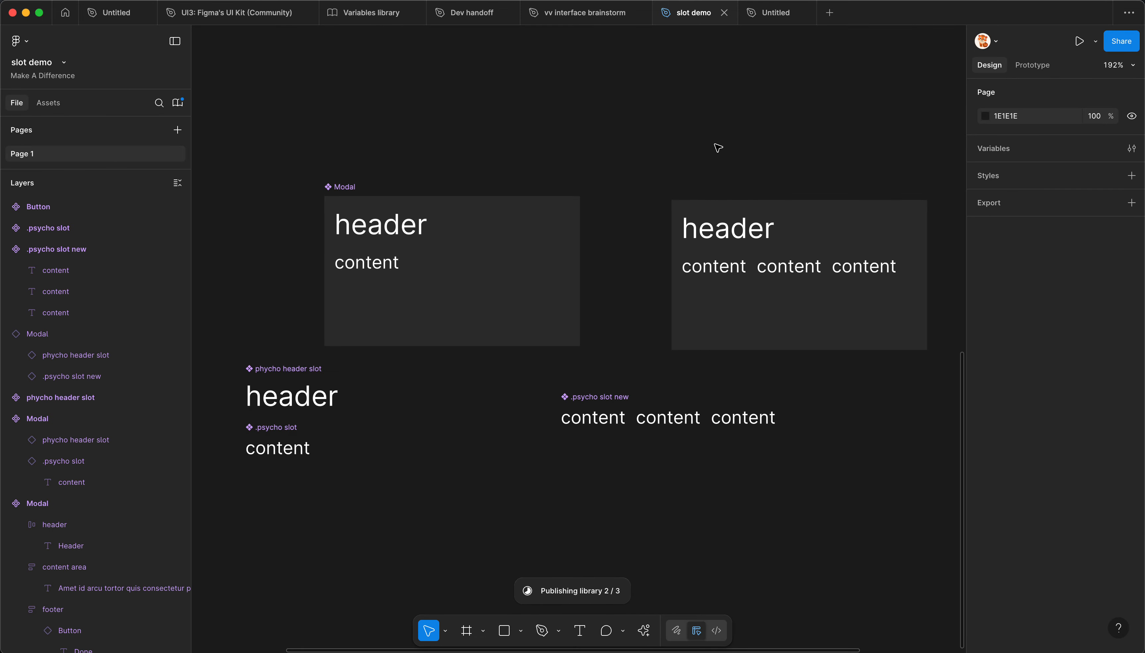
Step: In the Untitled file, place the slot demo library's Modal with header and content, and inspect its nested slot layers
left_click(775, 13)
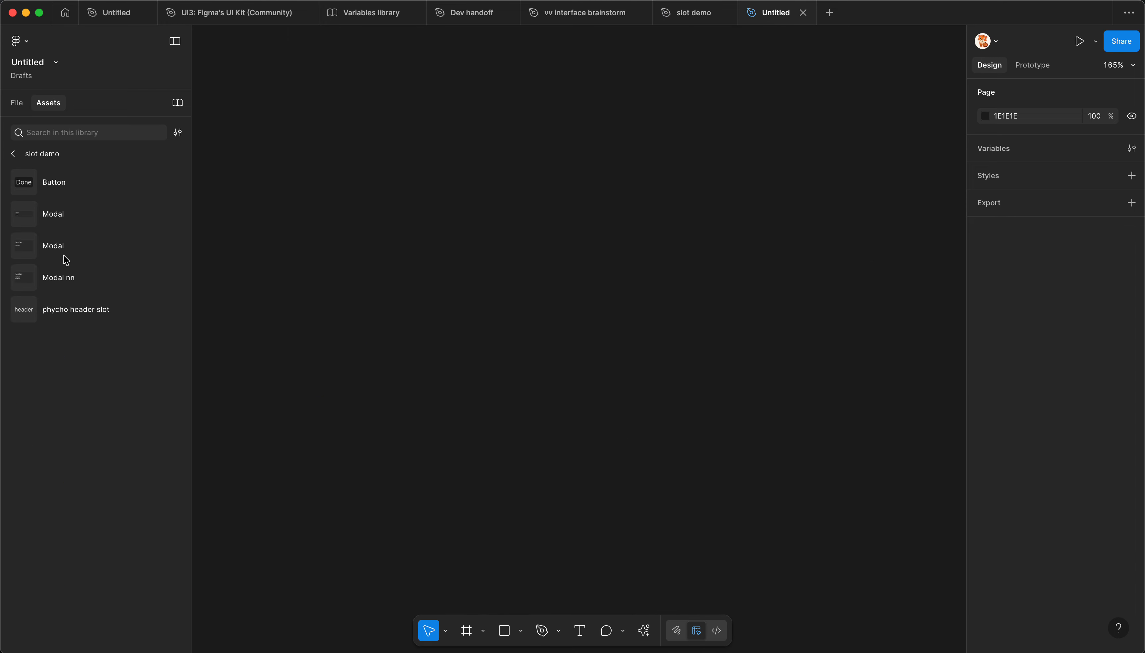
left_click_drag(50, 247, 536, 283)
left_click(504, 250)
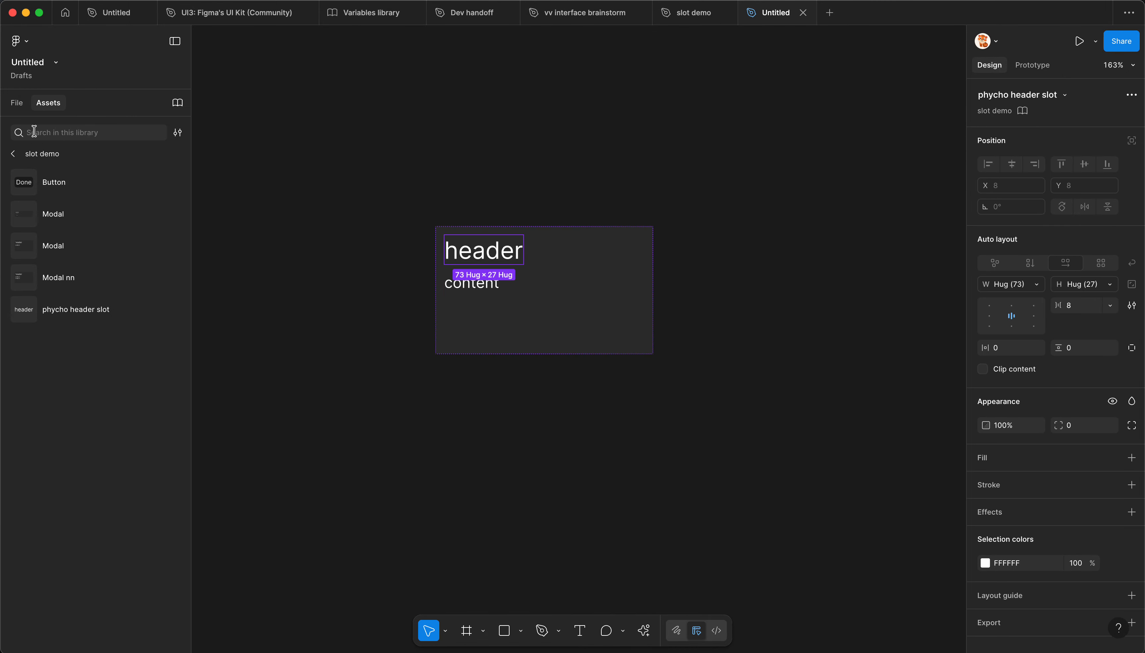
left_click(17, 103)
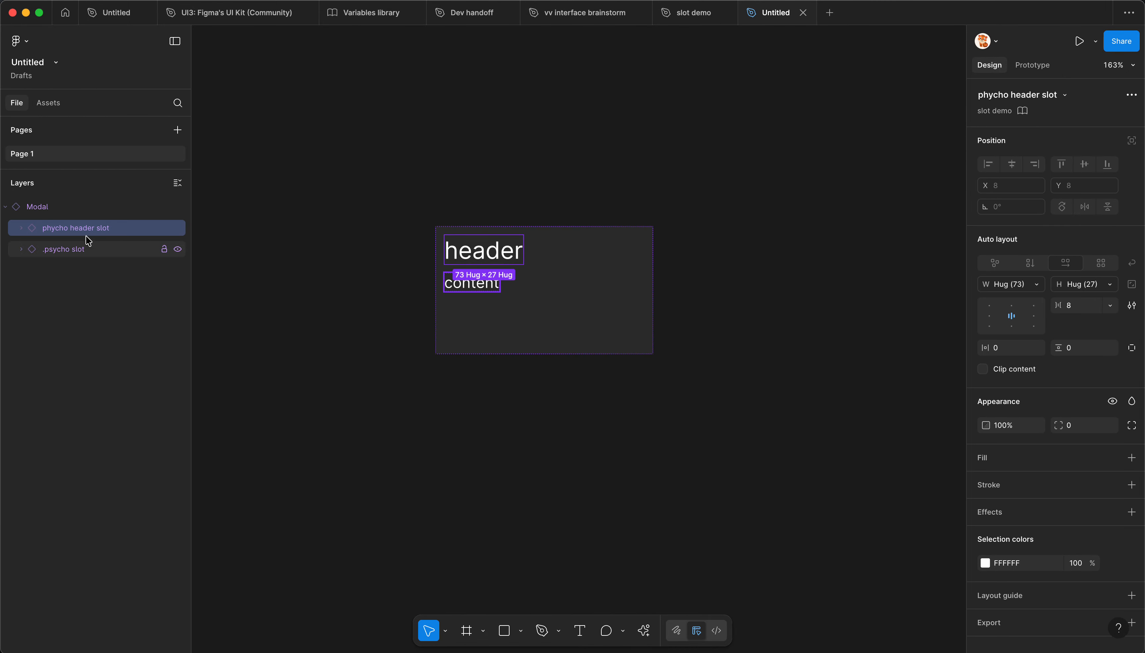
left_click(295, 284)
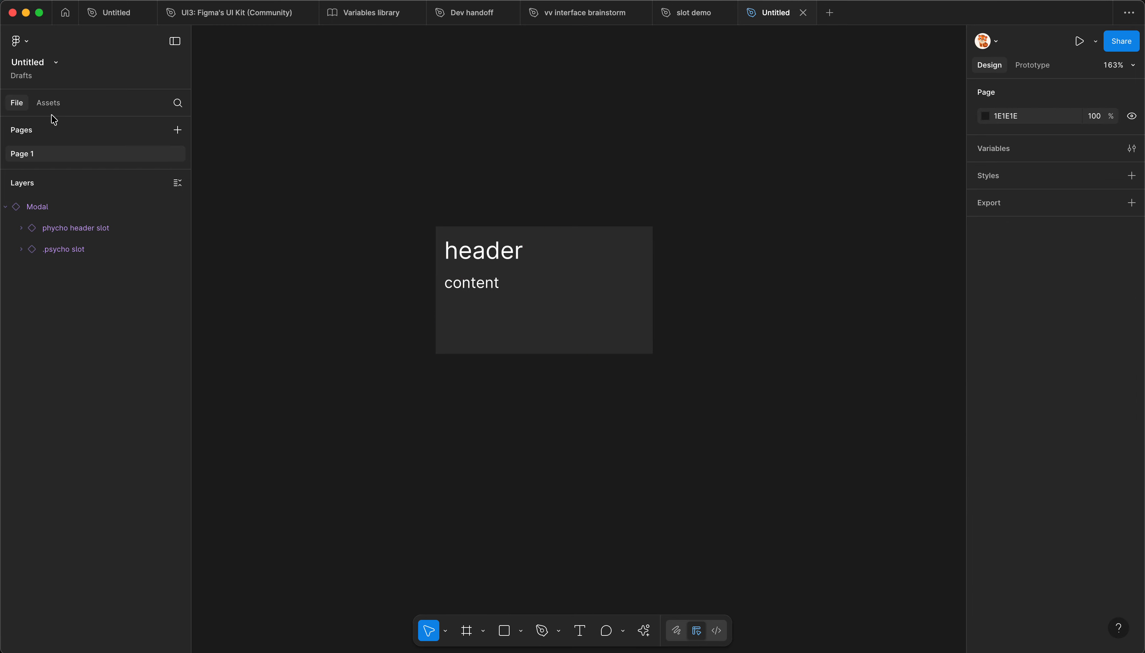
left_click(48, 102)
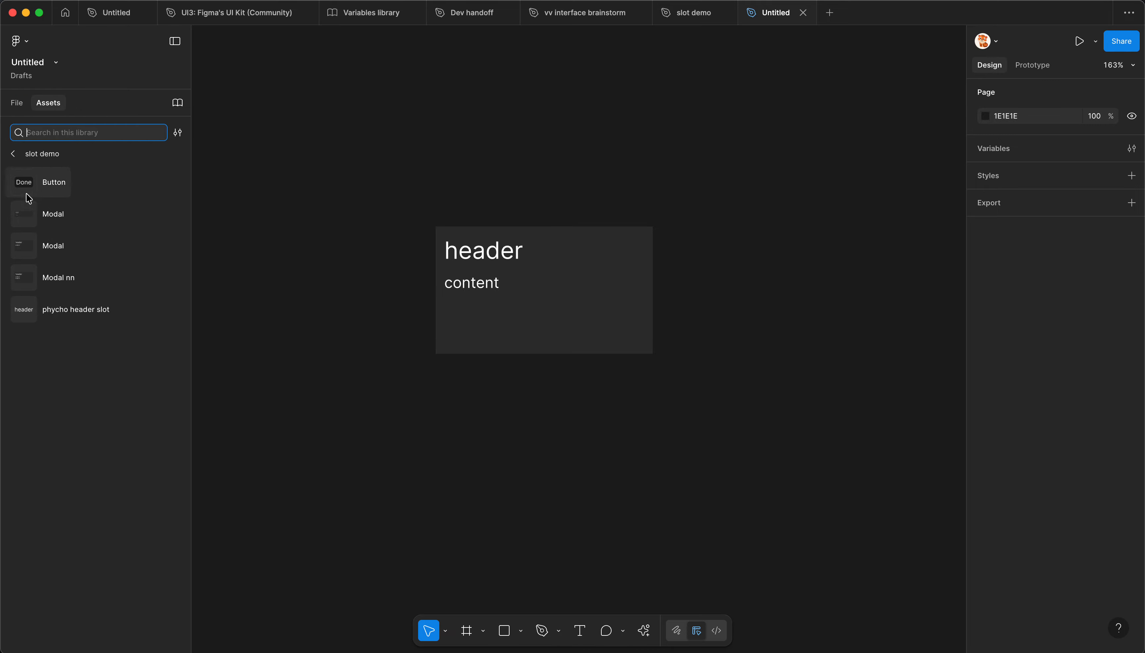
left_click(16, 111)
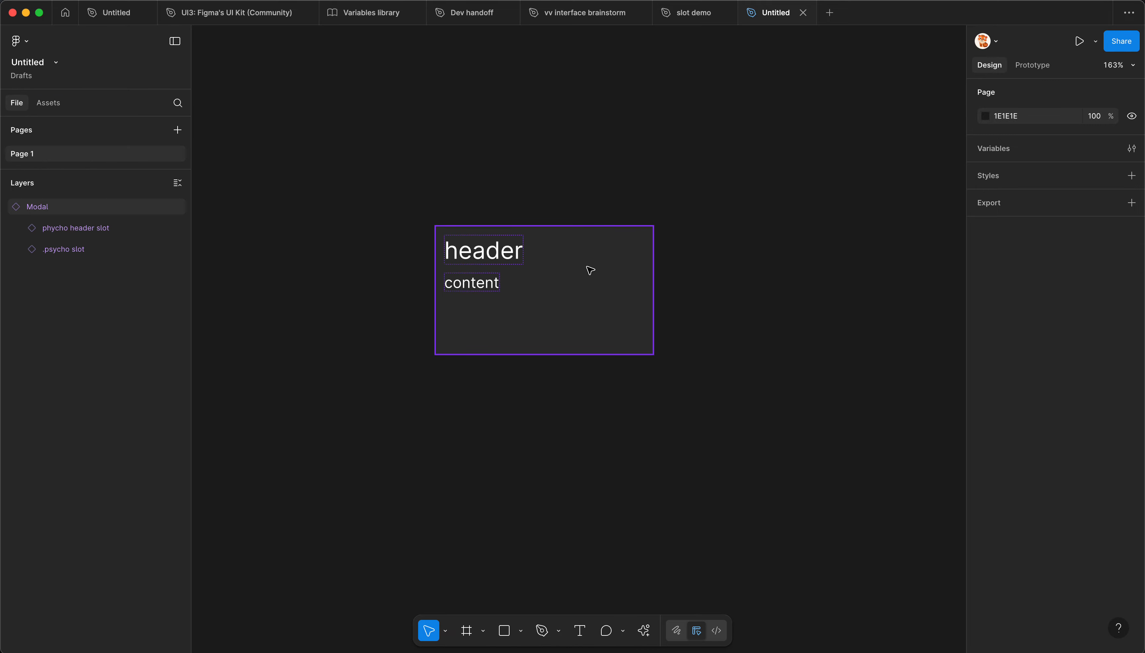
Step: Copy the nested .psycho slot instance out of the Modal onto the empty canvas beside it, at about X -75, Y 370
left_click(480, 278)
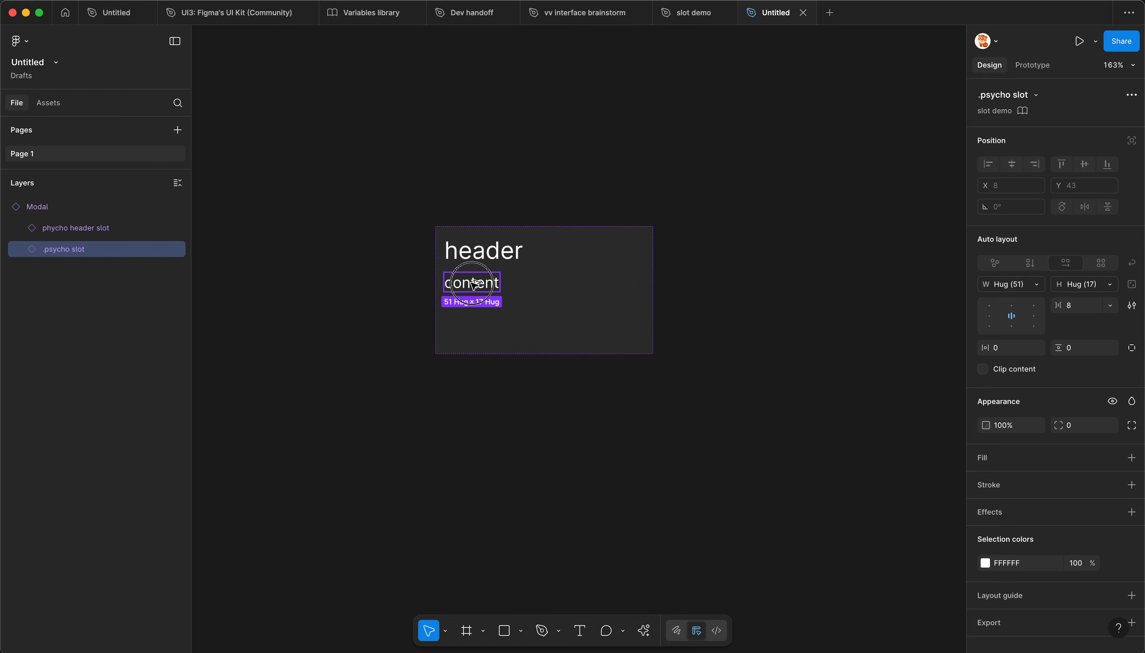
left_click_drag(474, 280, 327, 260)
left_click_drag(524, 286, 536, 286)
left_click(330, 265)
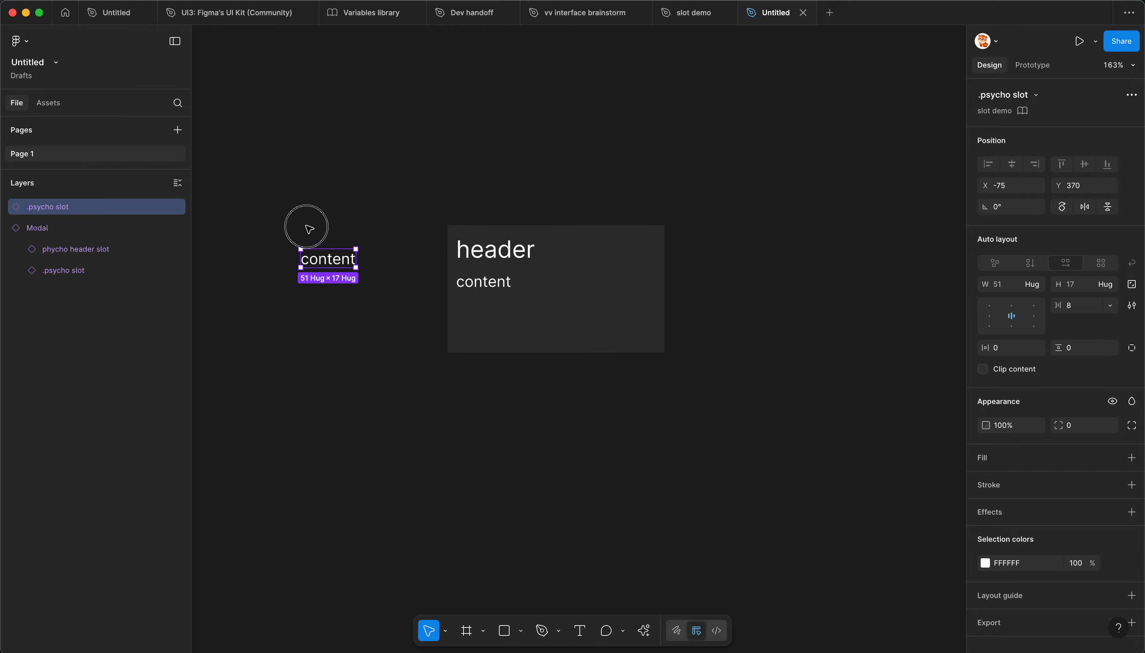
Step: Draw a frame of about 143 × 89 around the copied slot and fill it with the Modal's sampled background colour, 2F2F2F
key("f")
left_click_drag(261, 226, 416, 322)
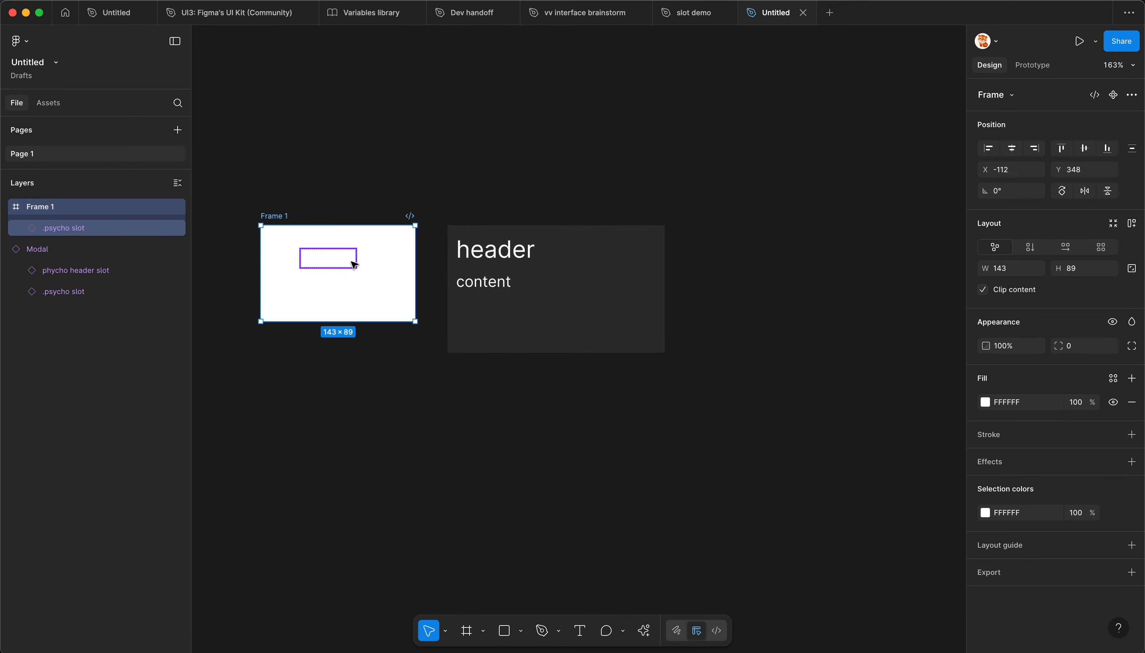
key("i")
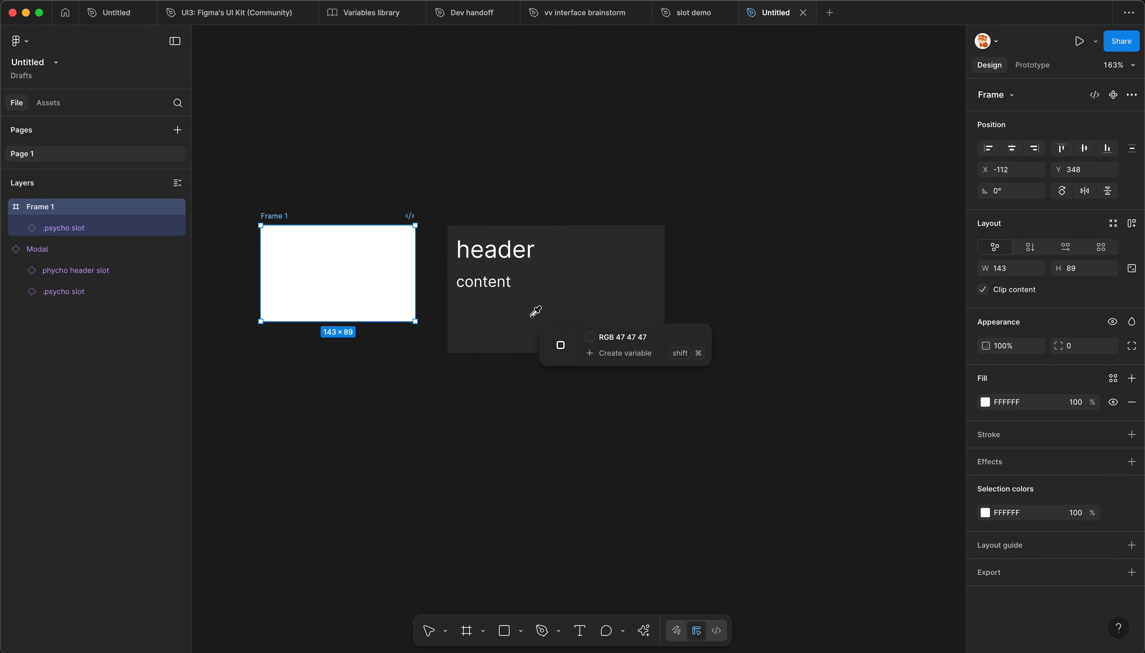
left_click(533, 314)
Step: Shift the new frame to about X -127 and place the slot instance inside it at about X 17, Y 24
left_click_drag(329, 262, 292, 266)
left_click(314, 263)
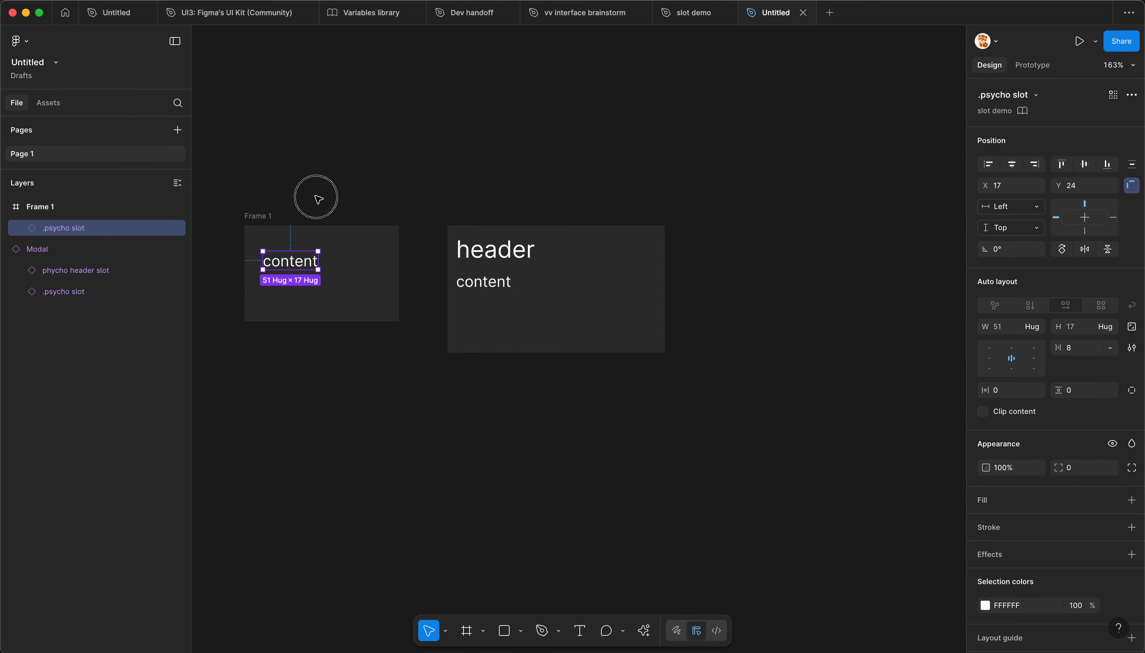
left_click(306, 195)
left_click(327, 249)
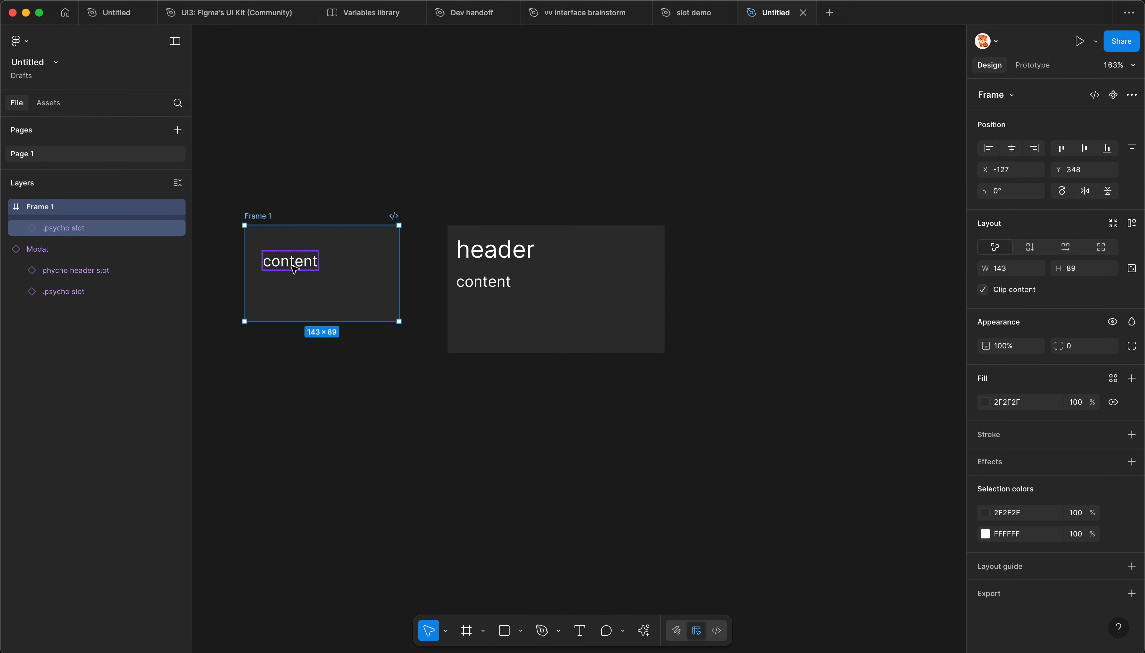
left_click(622, 119)
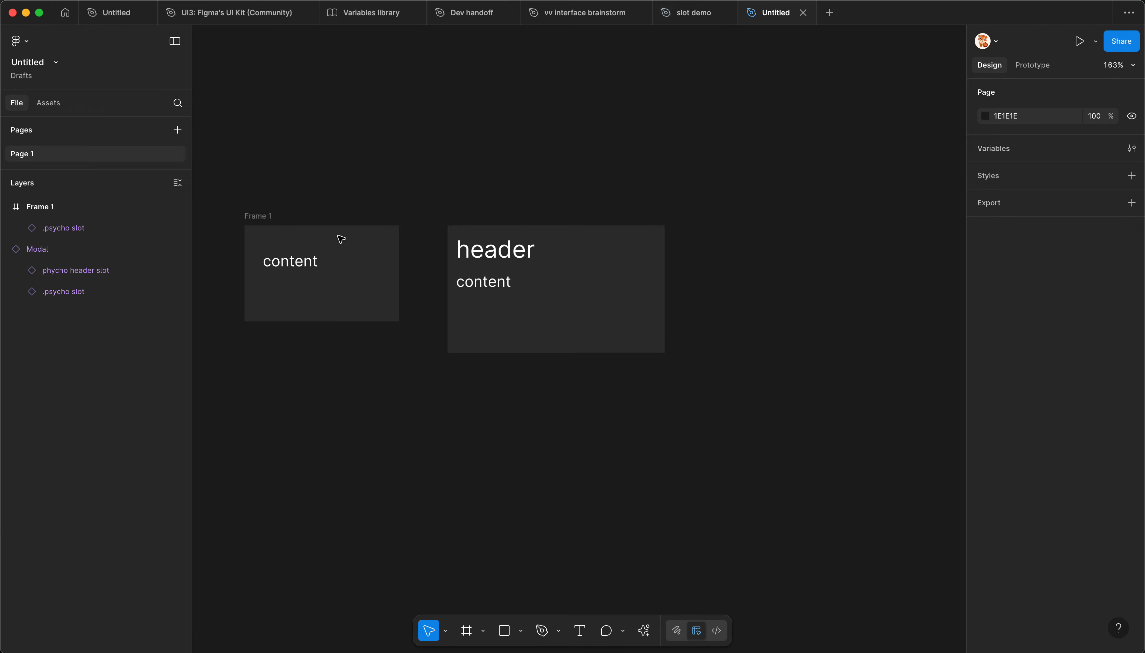
Step: In the slot demo file, change the .psycho slot main component's text to "new content here in this slot"
left_click(672, 14)
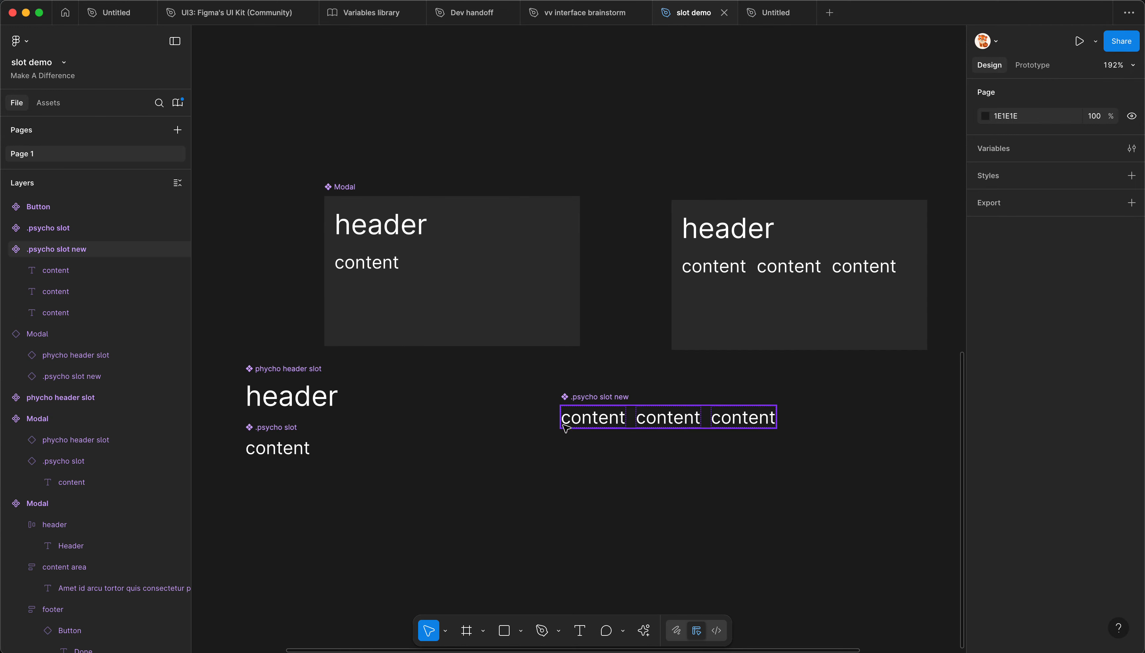
left_click(285, 450)
double_click(285, 449)
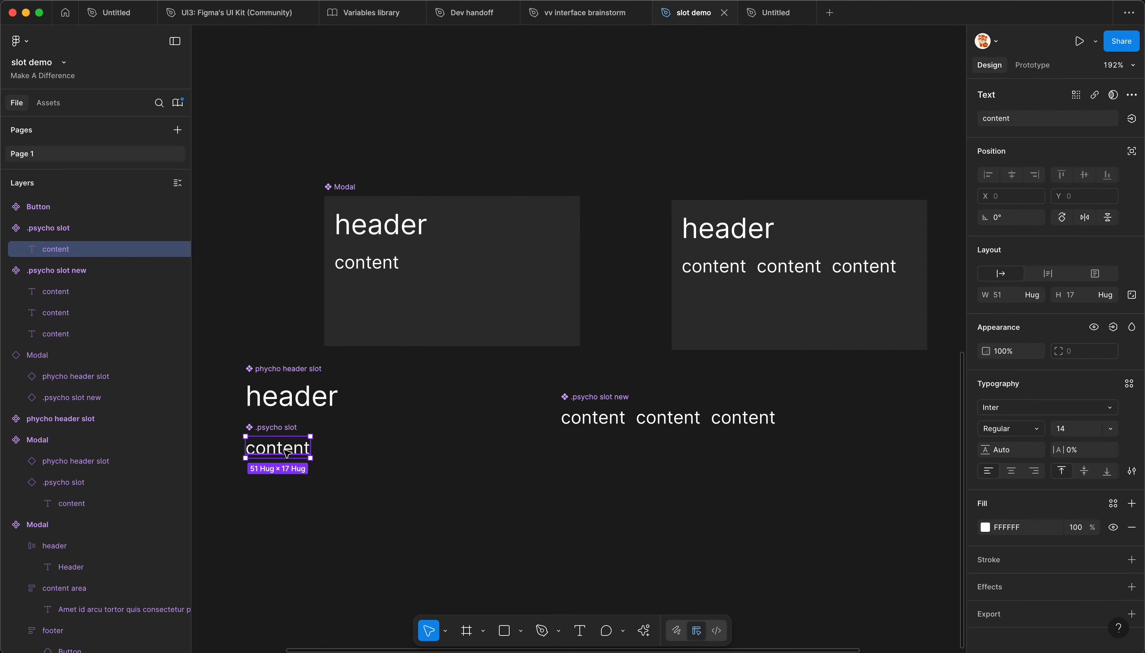
double_click(283, 452)
key("Left")
type("new content")
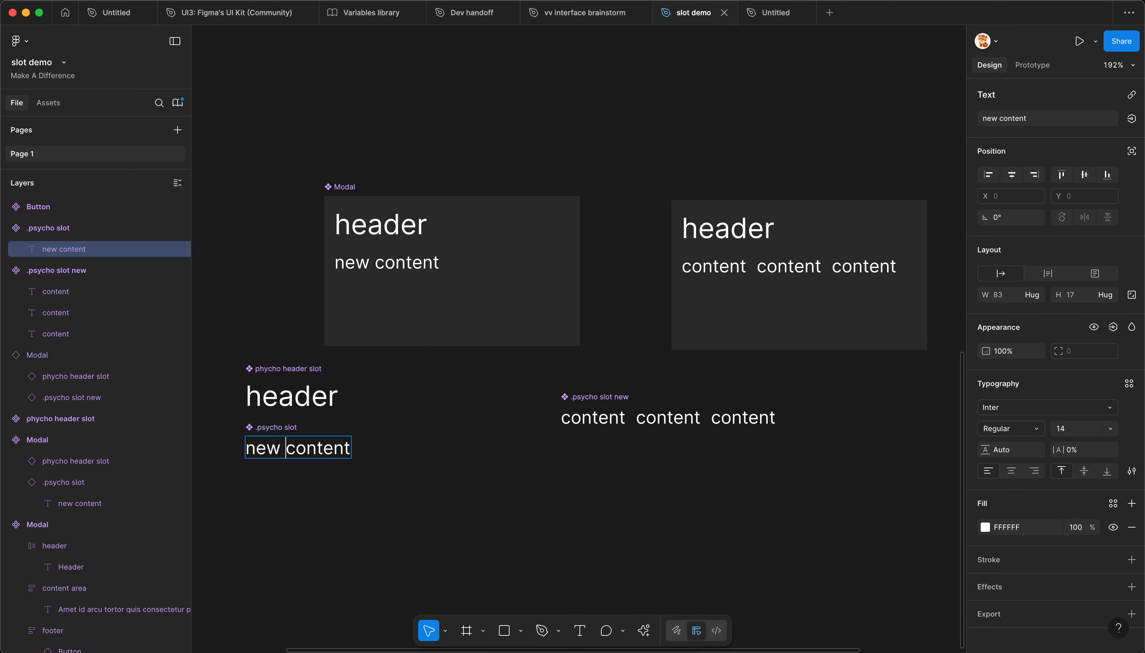
type(" here in ")
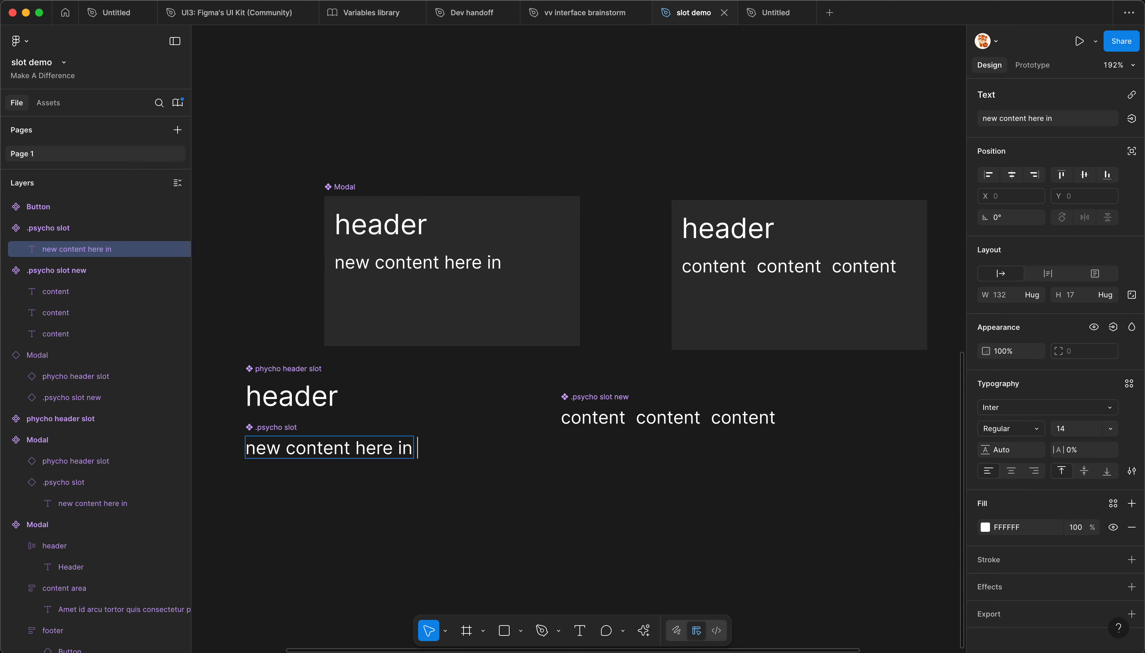
type("this slot")
key("Escape")
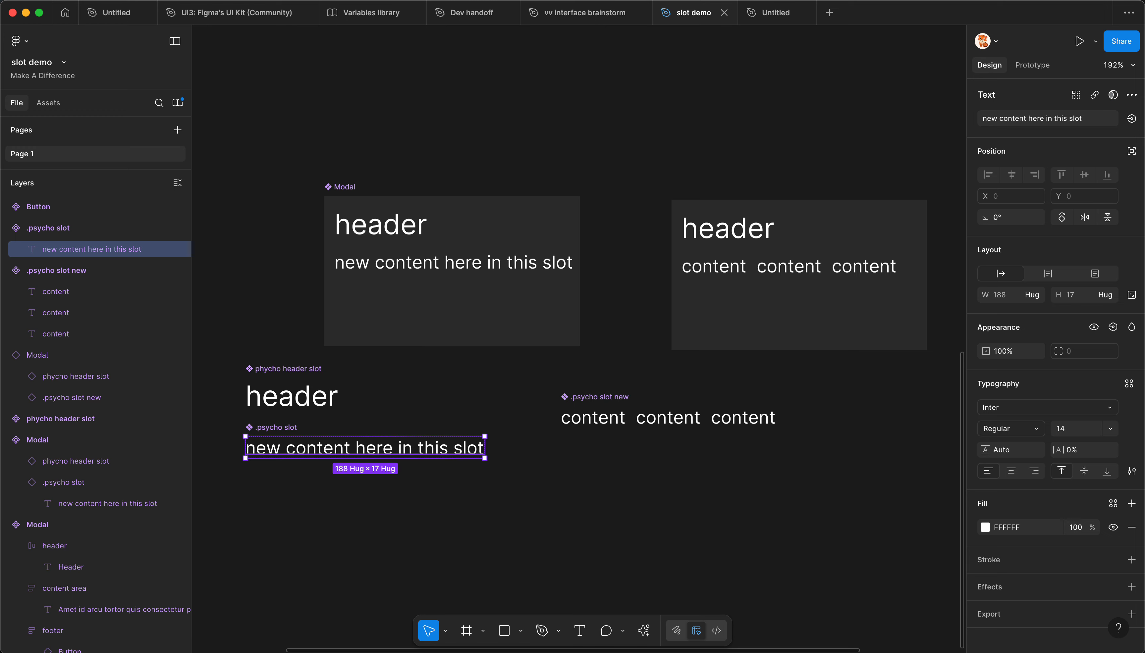
Step: Publish the modified Modal component to the slot demo library
left_click(430, 394)
key("super+alt+o")
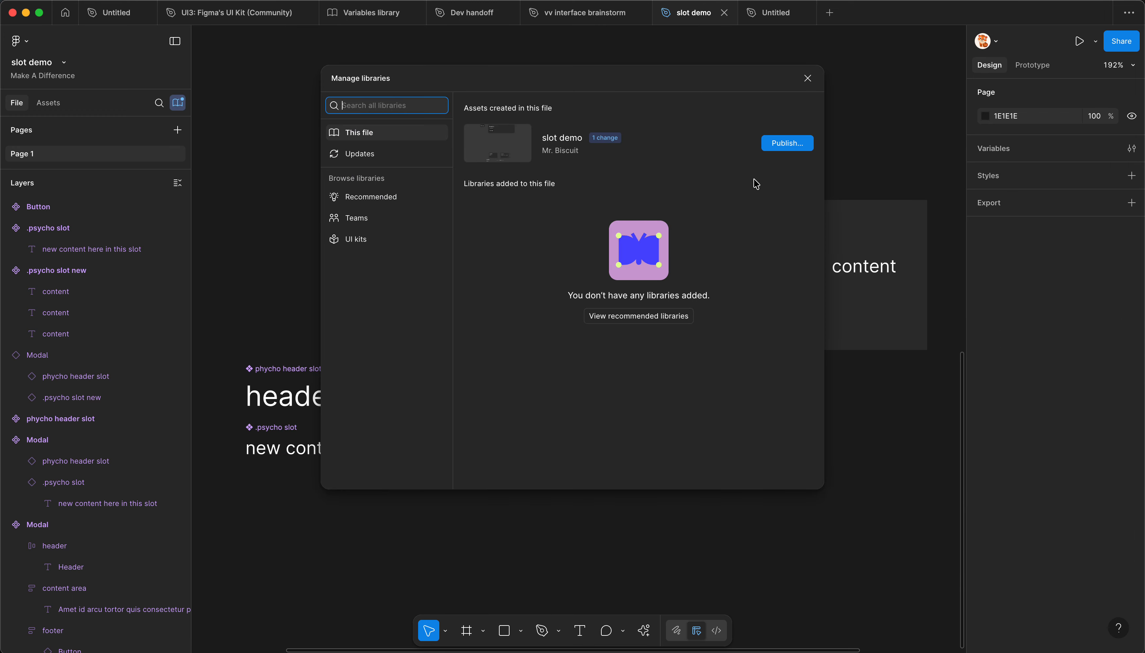
left_click(775, 150)
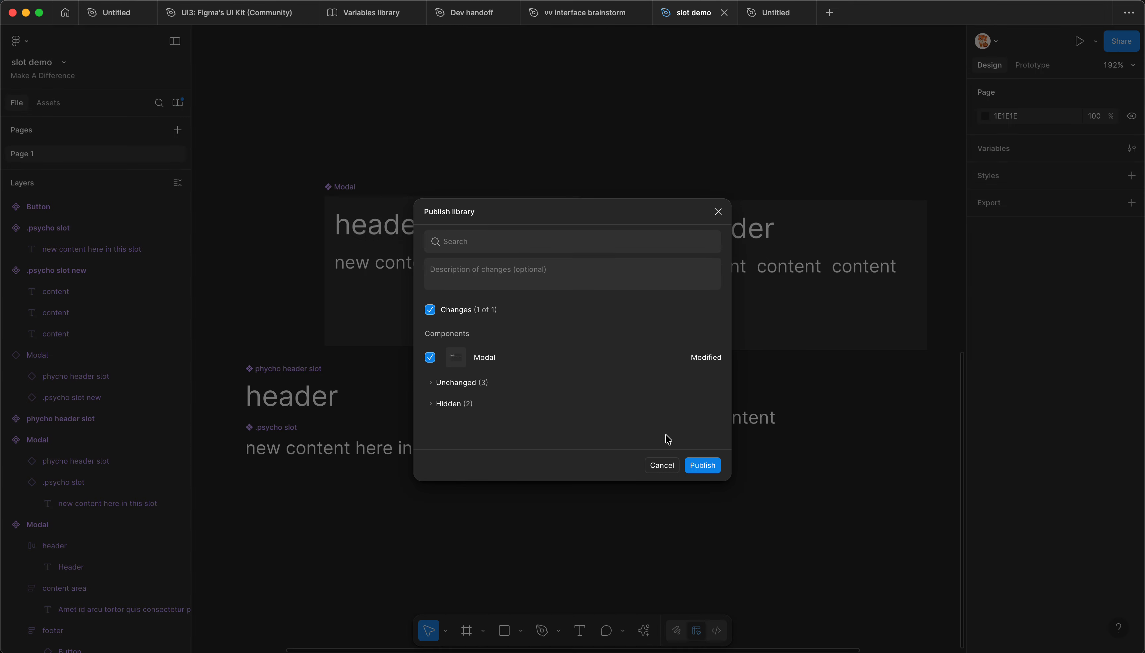
left_click(707, 464)
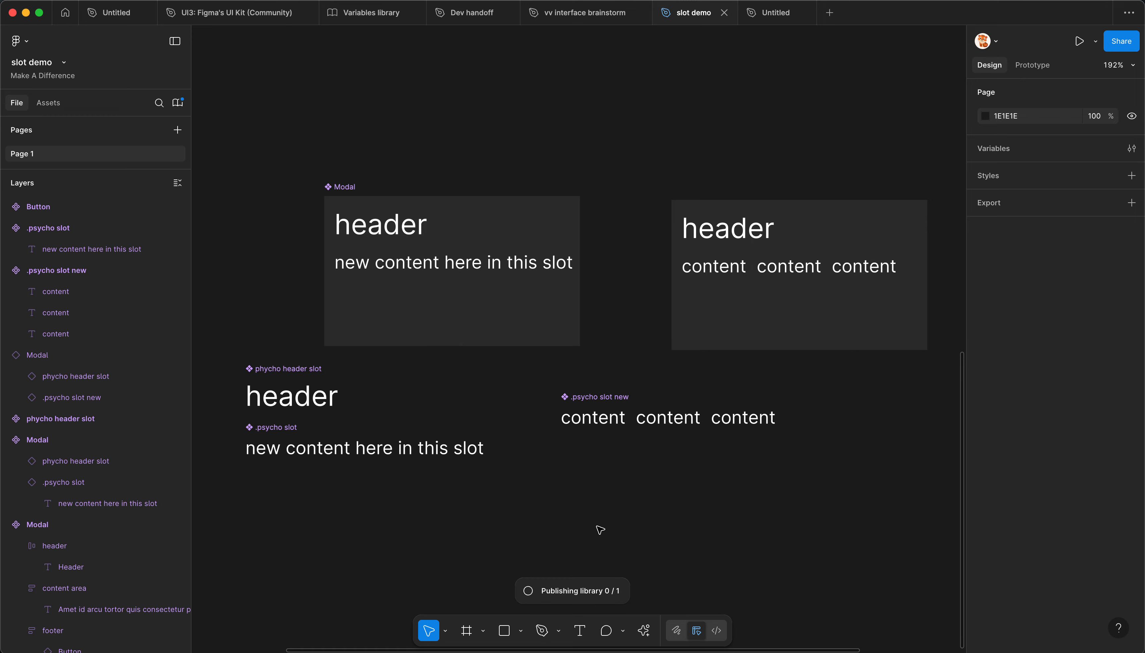
Step: Inspect the framed .psycho slot instance in the Untitled file and trace it to its main component in slot demo
left_click(774, 13)
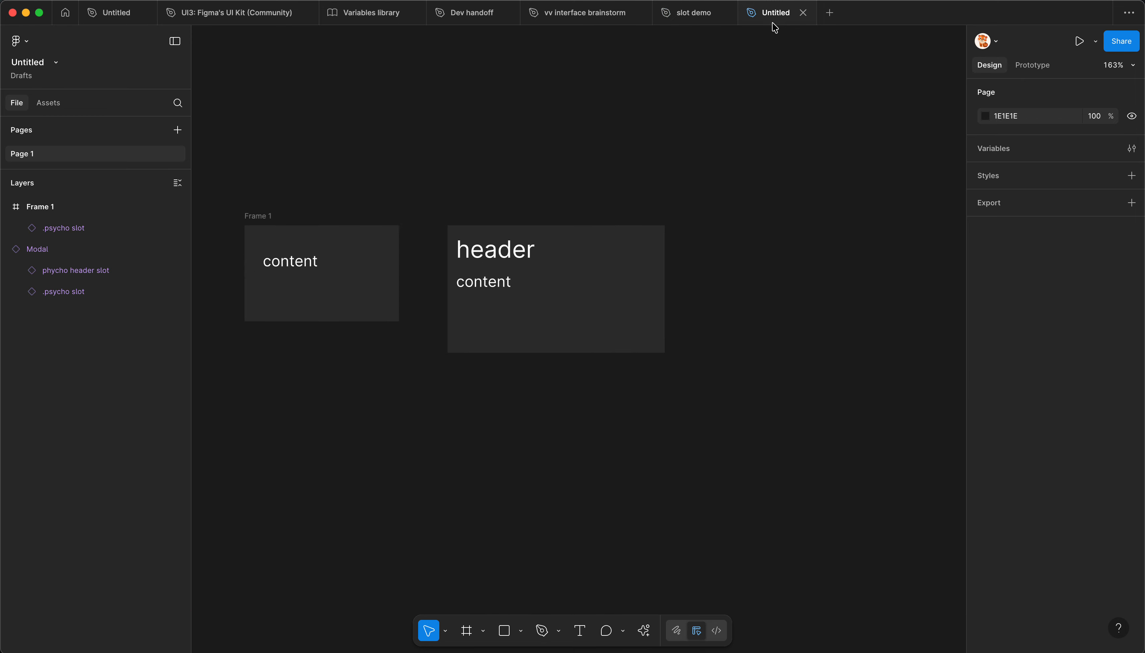
left_click(287, 269)
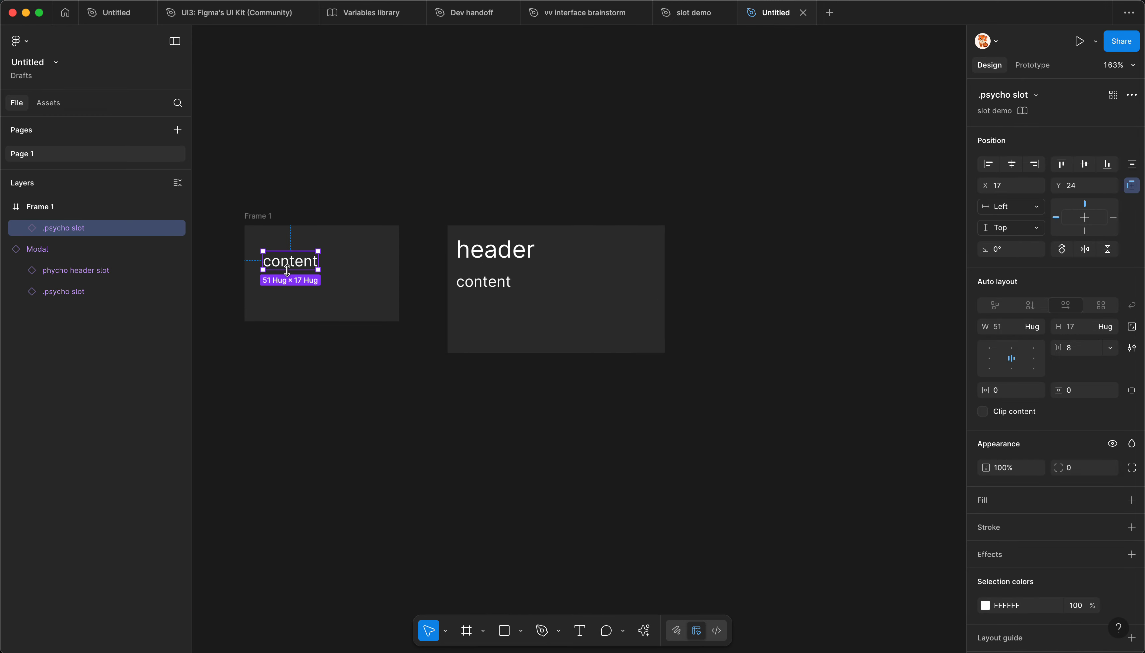
right_click(279, 285)
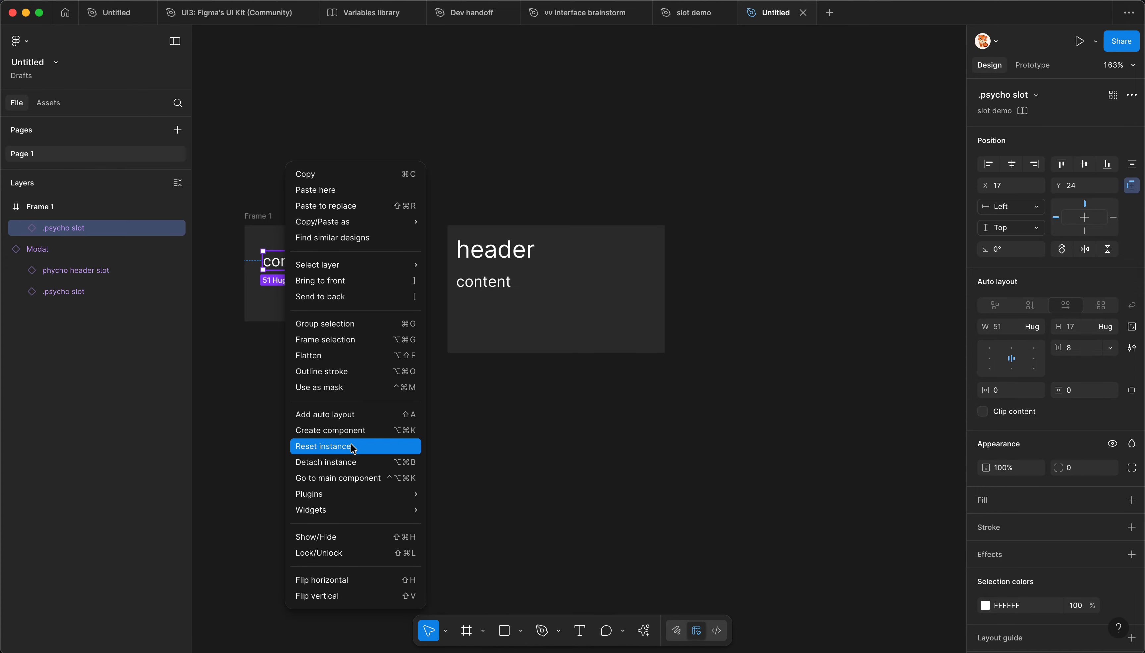
left_click(337, 478)
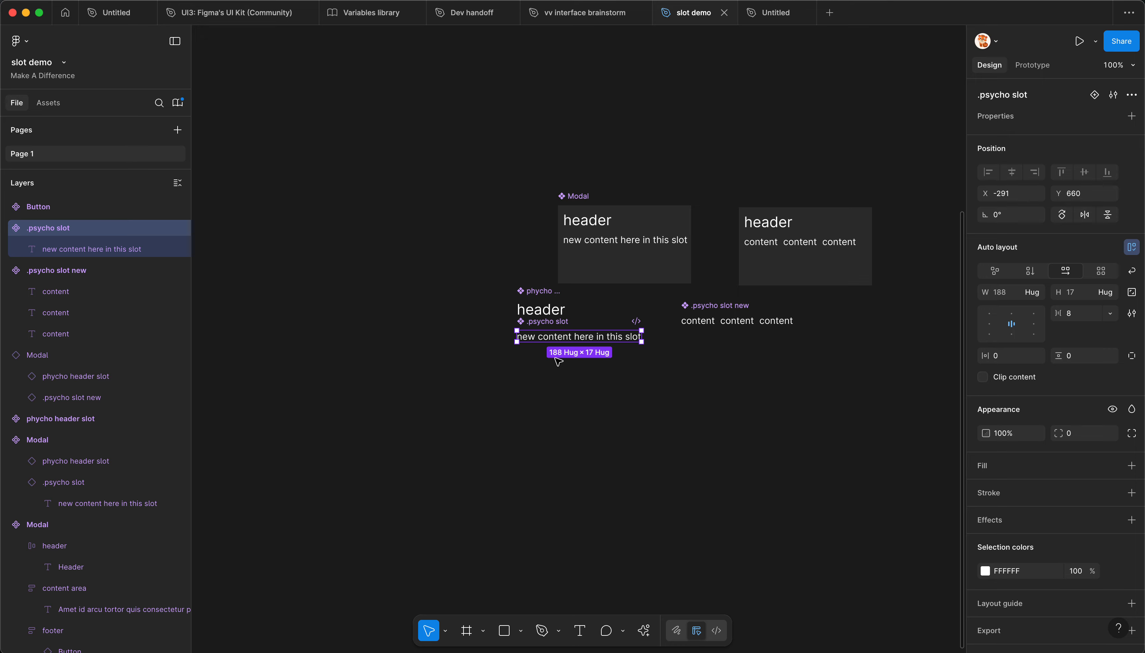
scroll(570, 334, "up", 5)
scroll(544, 387, "up", 2)
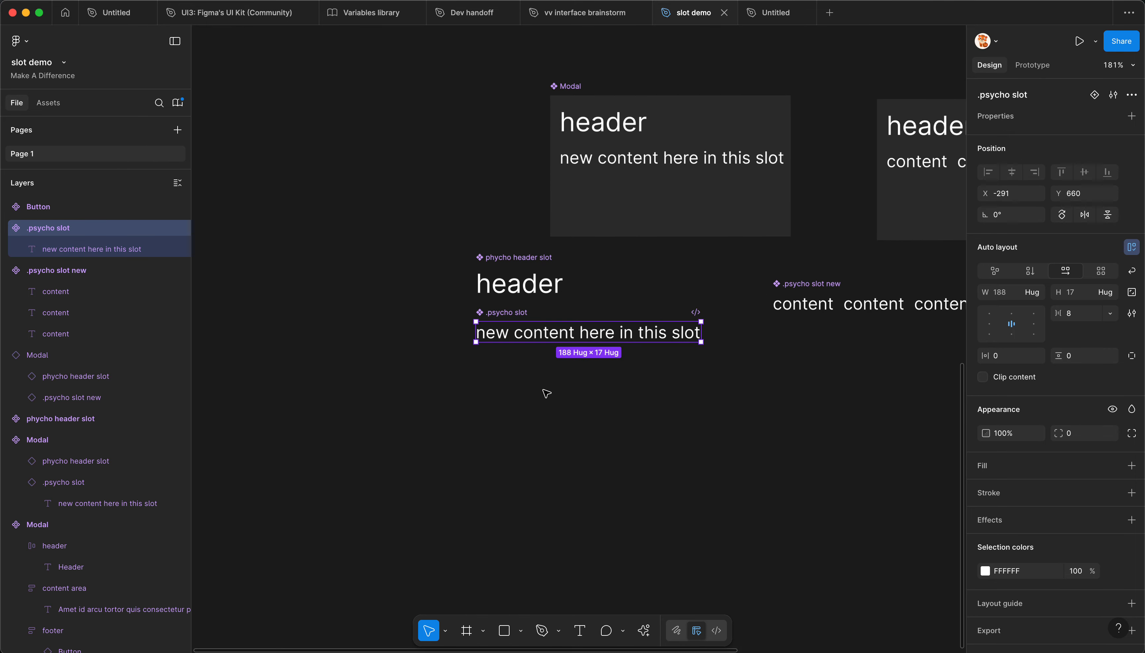
left_click(768, 13)
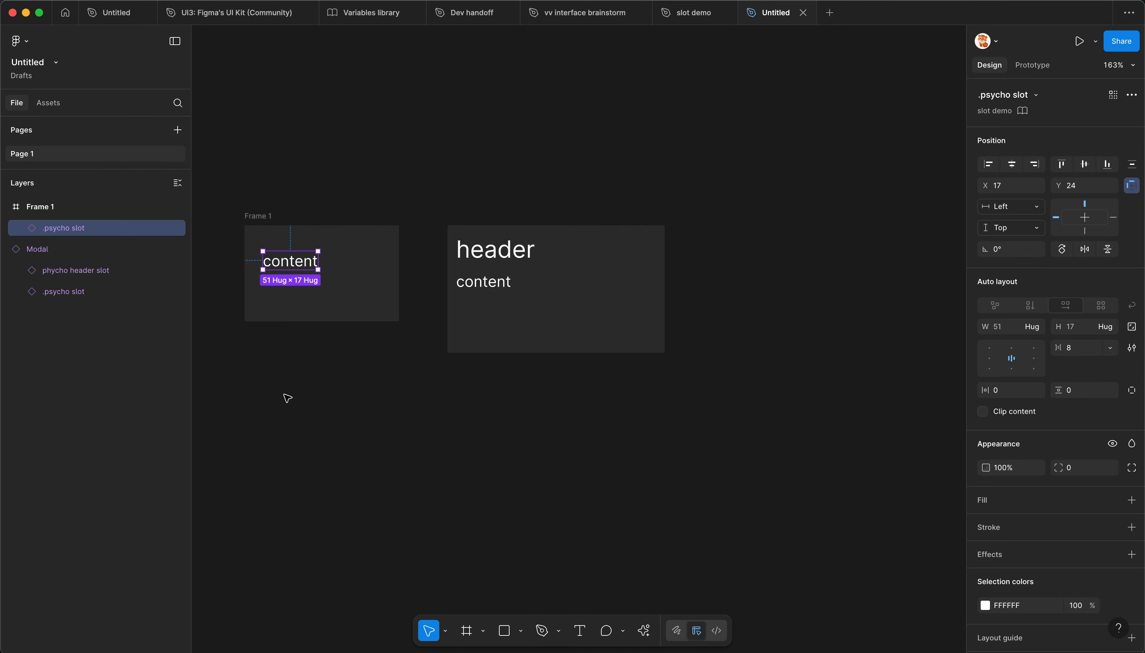
Step: In slot demo, remove the leading dot from both content slot components, renaming them "psycho slot" and "psycho slot new"
left_click(690, 12)
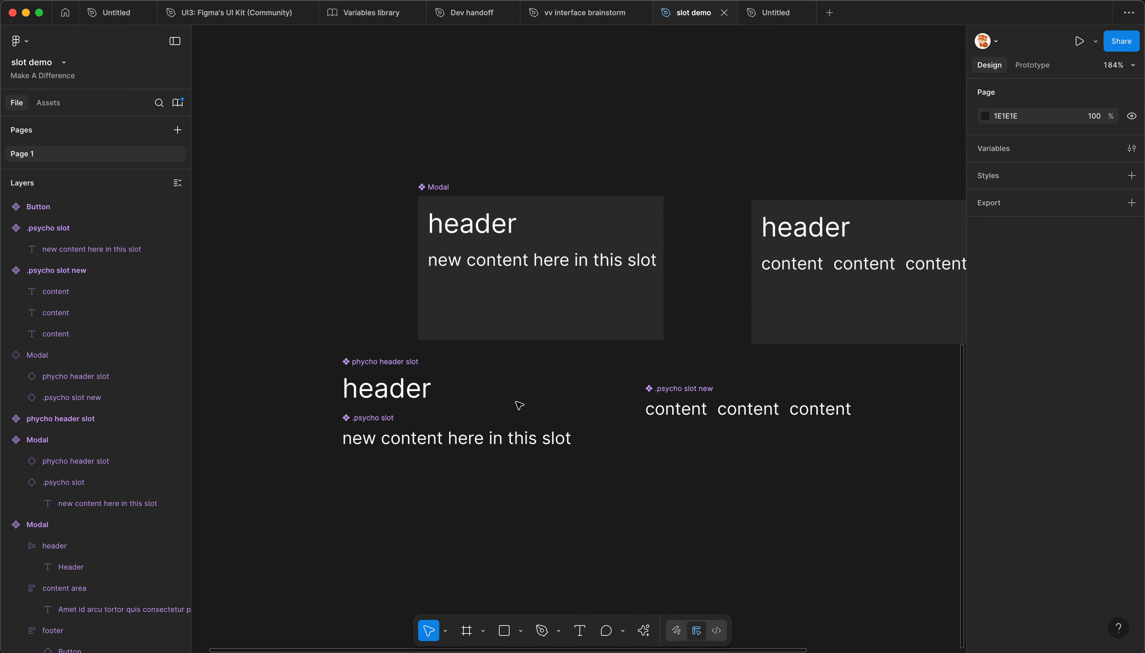
left_click_drag(552, 388, 492, 398)
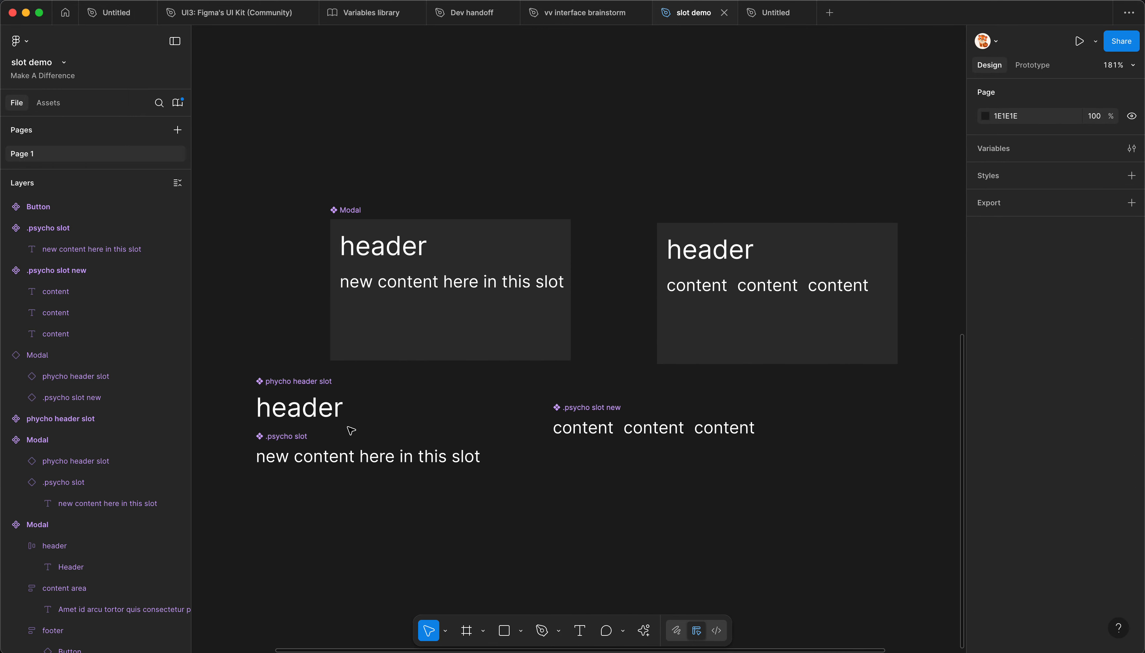
left_click(284, 434)
double_click(282, 436)
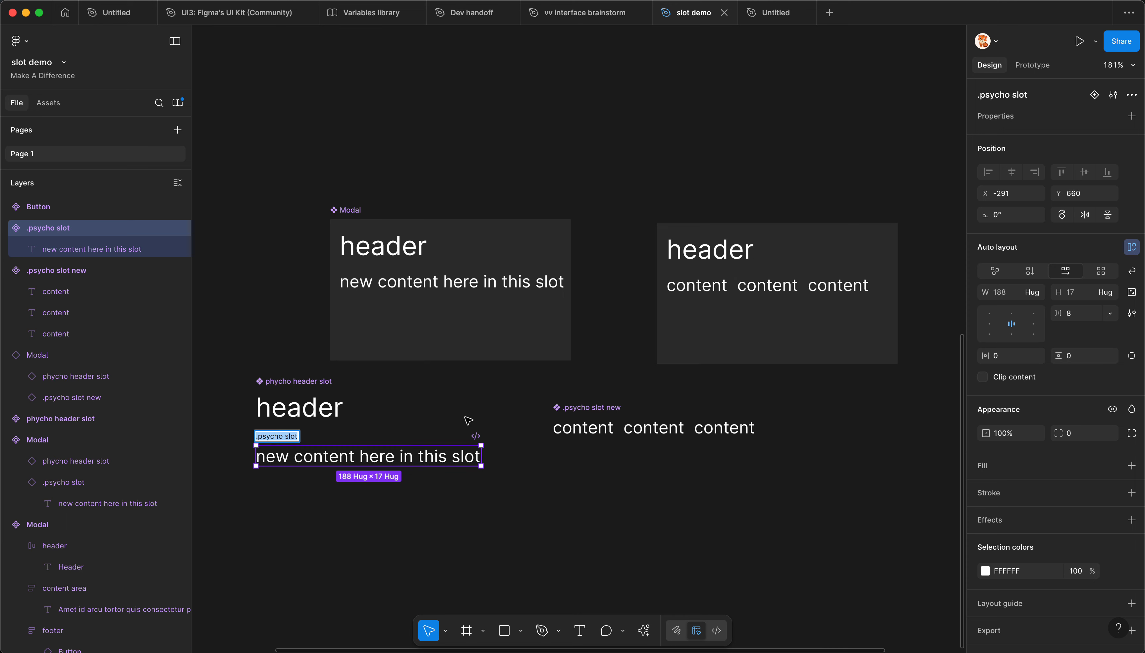
key("Left")
left_click(465, 405)
double_click(563, 408)
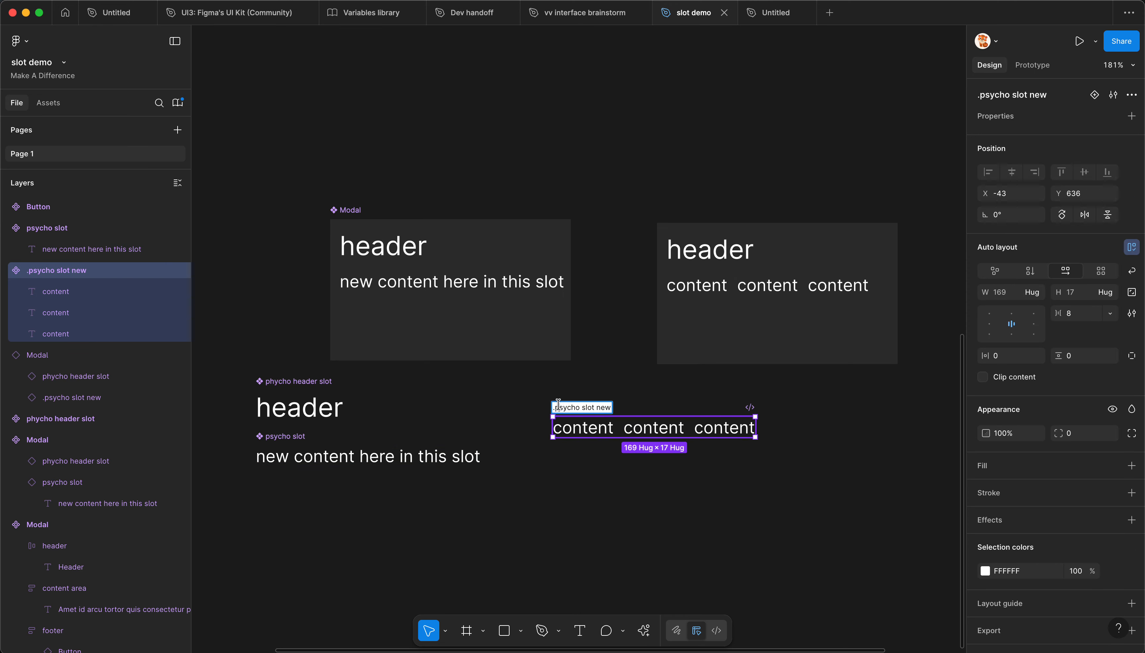
key("BackSpace")
key("Return")
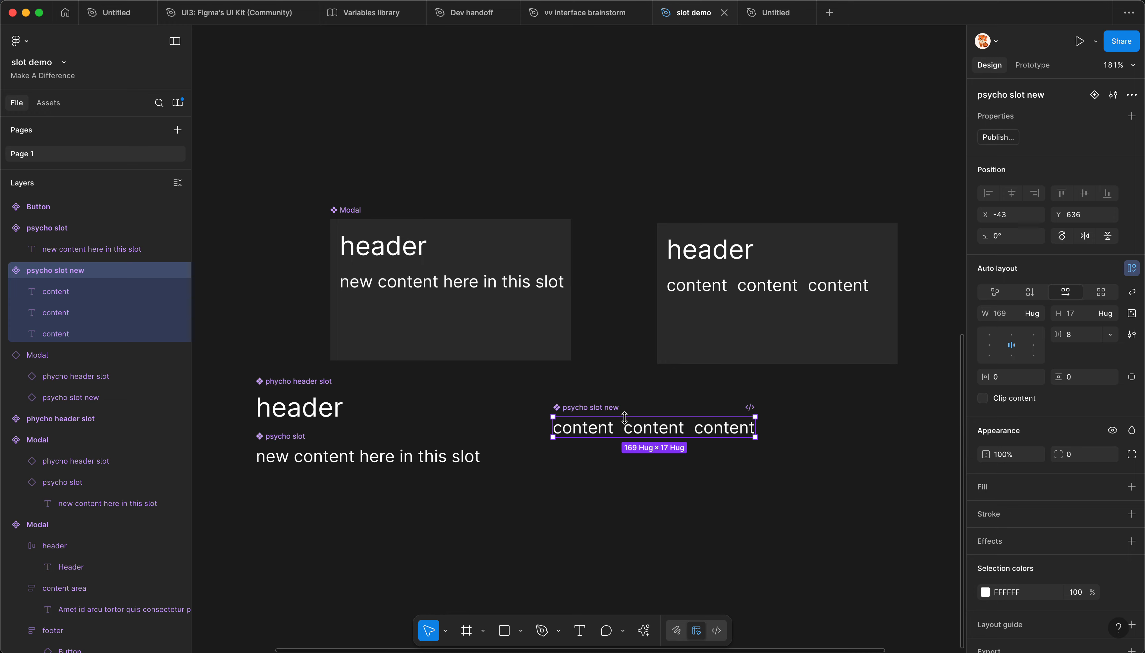
Step: Publish the pending changes of the slot demo library, including the renamed psycho slot components
left_click(376, 401)
key("alt+super+o")
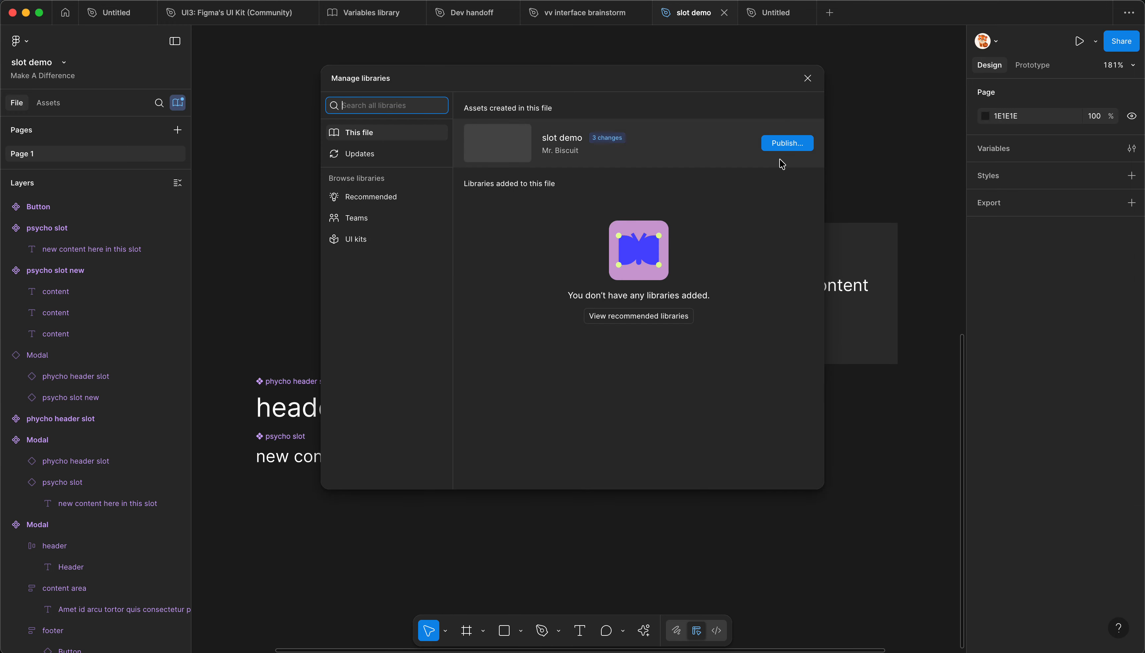
left_click(784, 147)
left_click(702, 485)
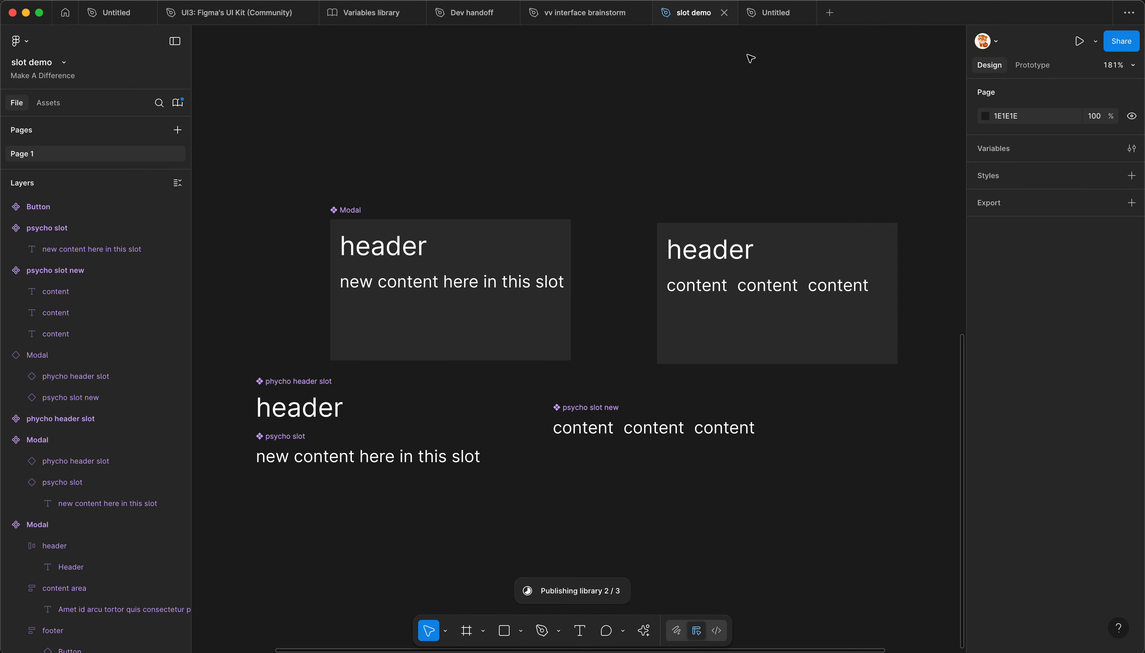
Step: In the second Untitled file, check the slot demo library's assets and whether library updates are available
left_click(768, 12)
left_click(333, 148)
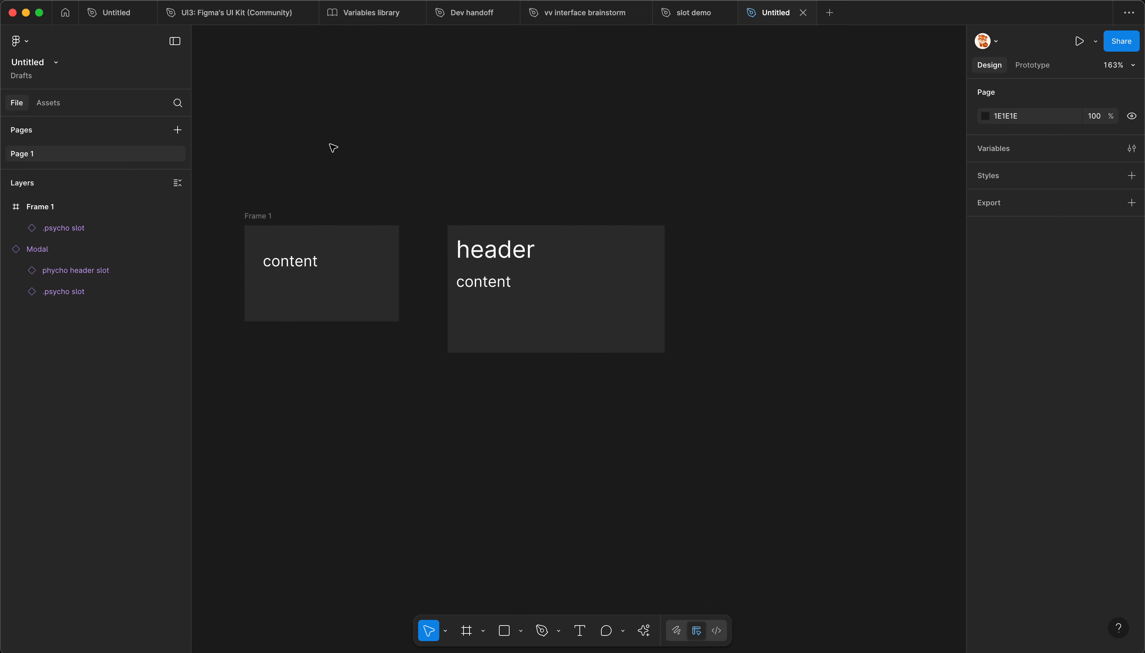
left_click(61, 109)
left_click(16, 104)
left_click(61, 106)
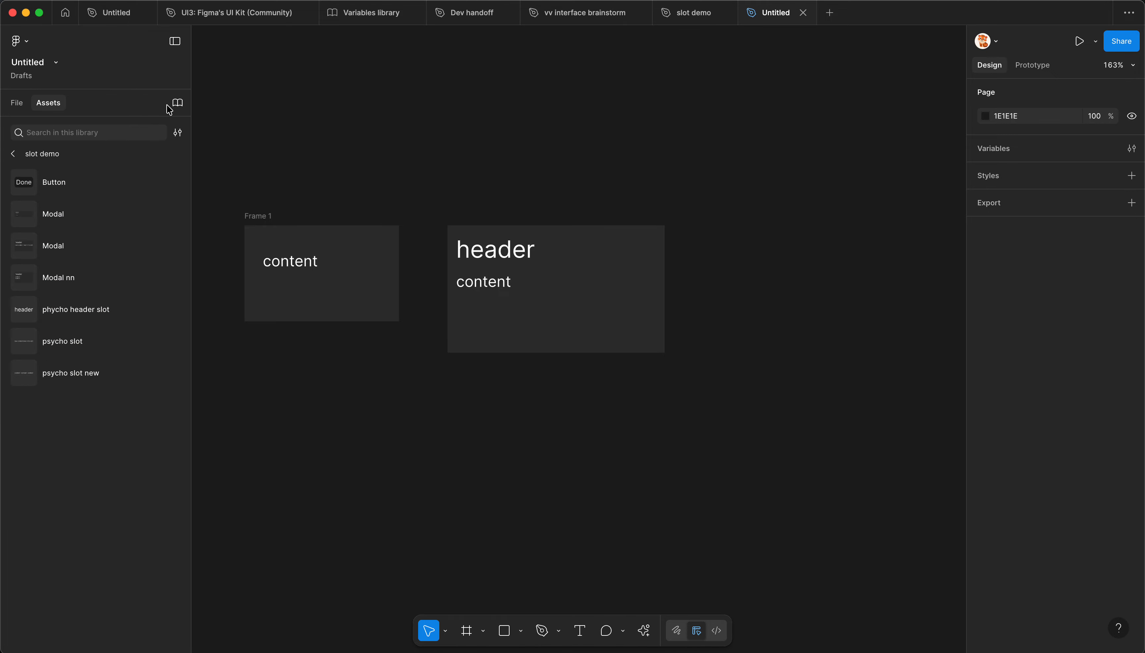
left_click(178, 103)
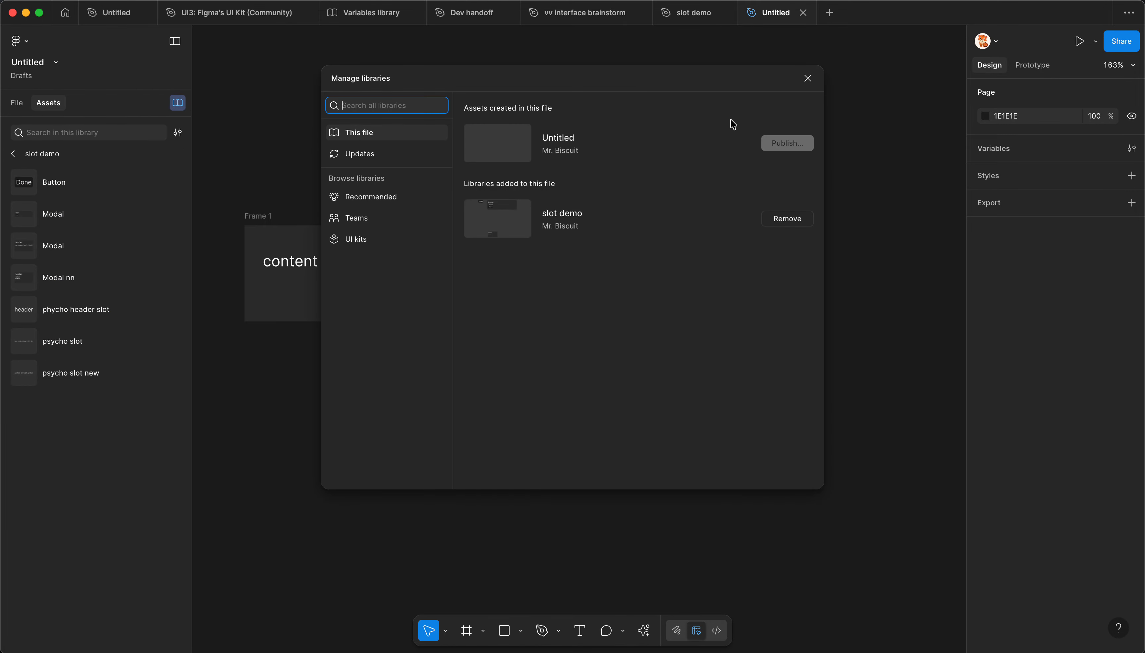
left_click(808, 78)
Step: Inspect the .psycho slot instance inside Frame 1 and trace it to its main component in slot demo
left_click(290, 263)
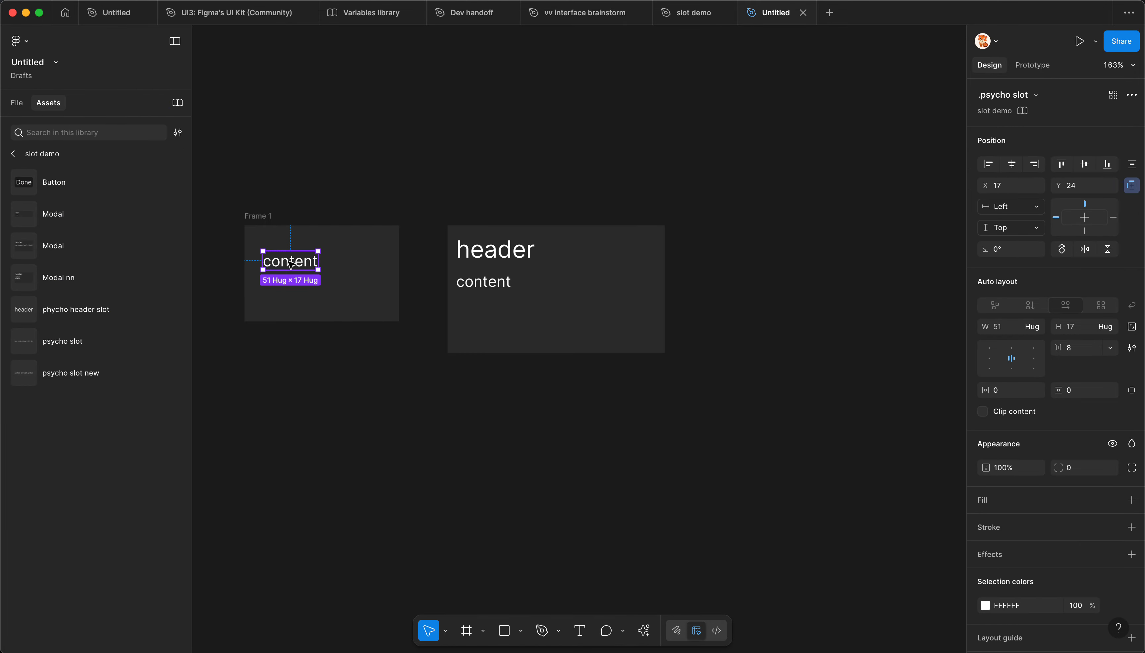
key("alt+1")
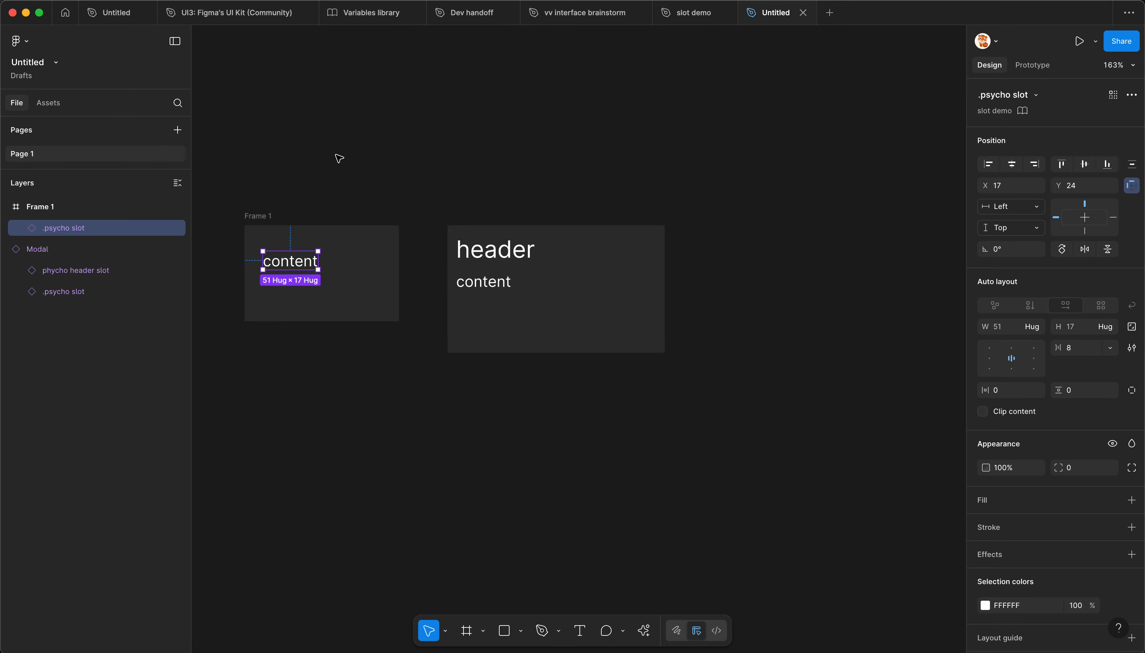
scroll(290, 200, "up", 1)
scroll(746, 195, "down", 1)
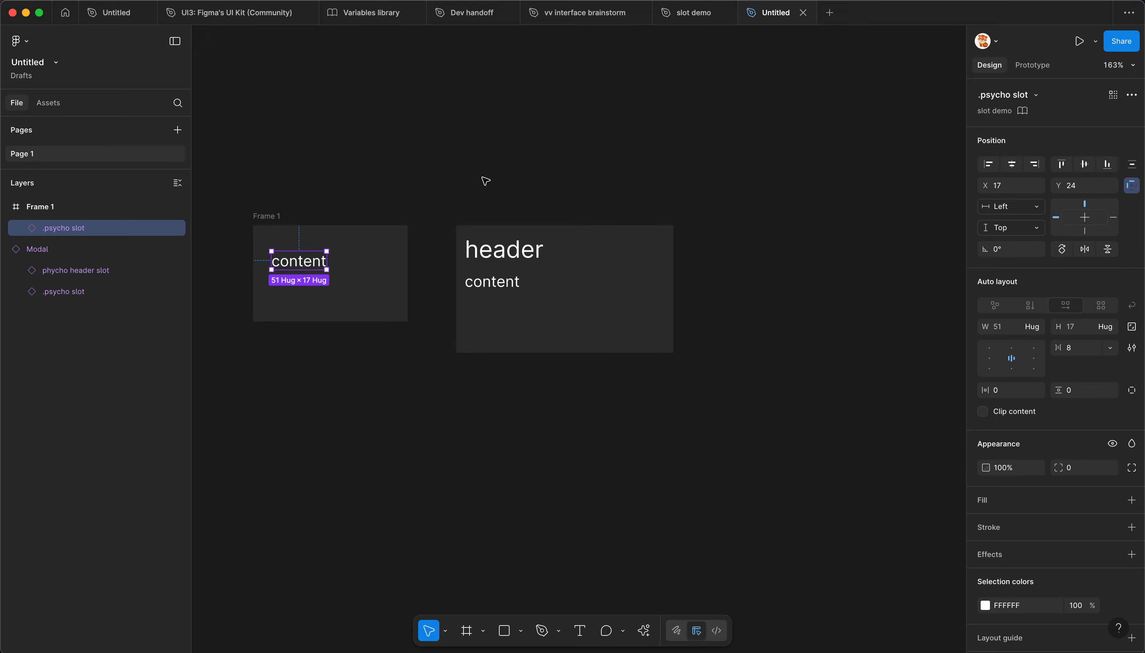
scroll(427, 179, "up", 1)
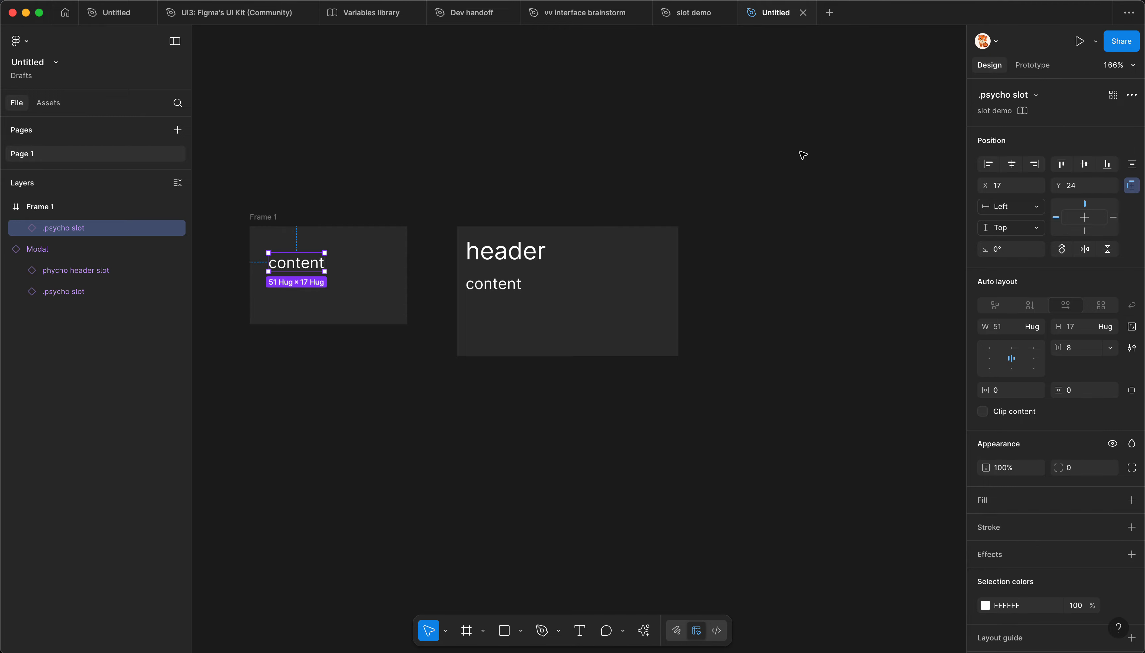
left_click(1023, 111)
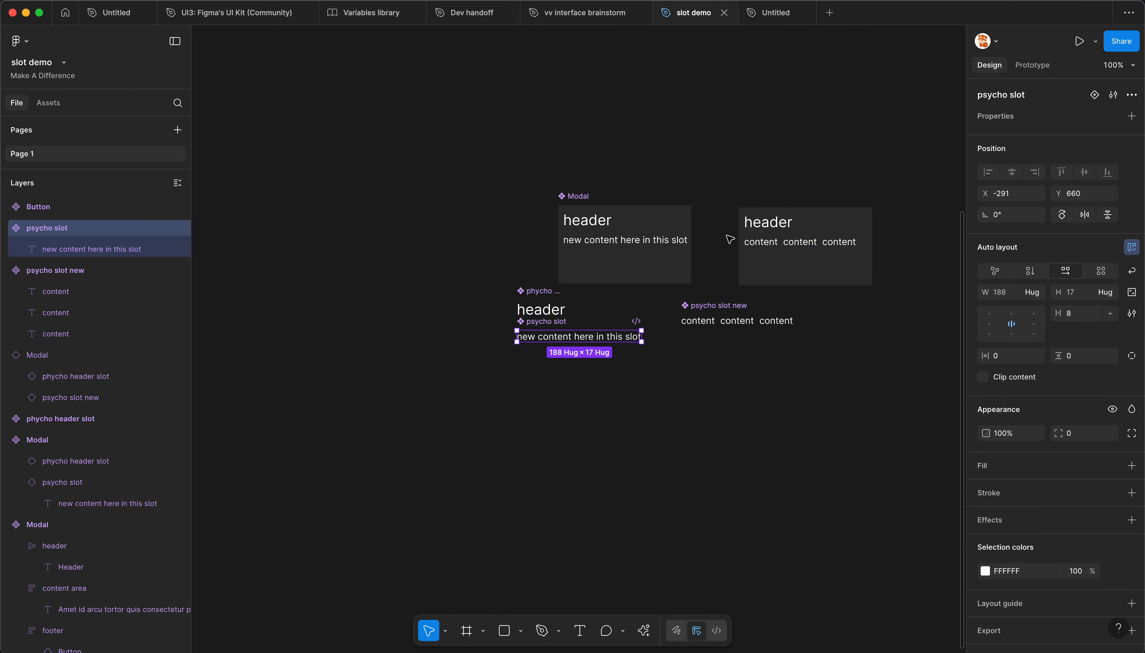
scroll(555, 346, "up", 5)
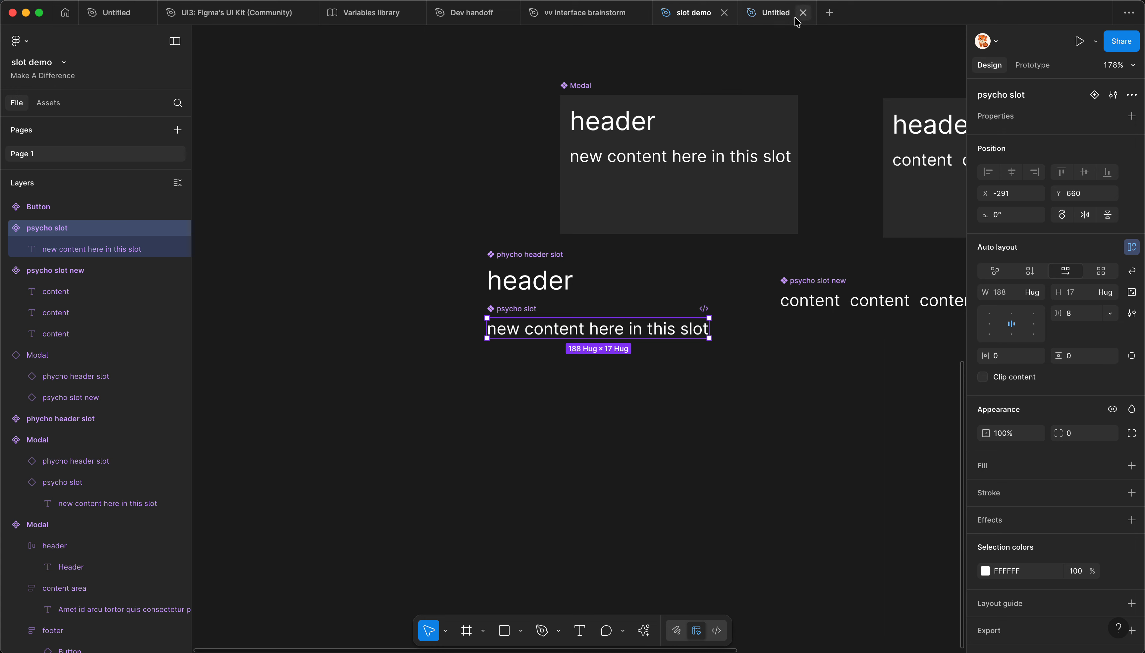
Step: Back in the Untitled file, place a psycho slot instance from the slot demo library below Frame 1 and the Modal
left_click(774, 13)
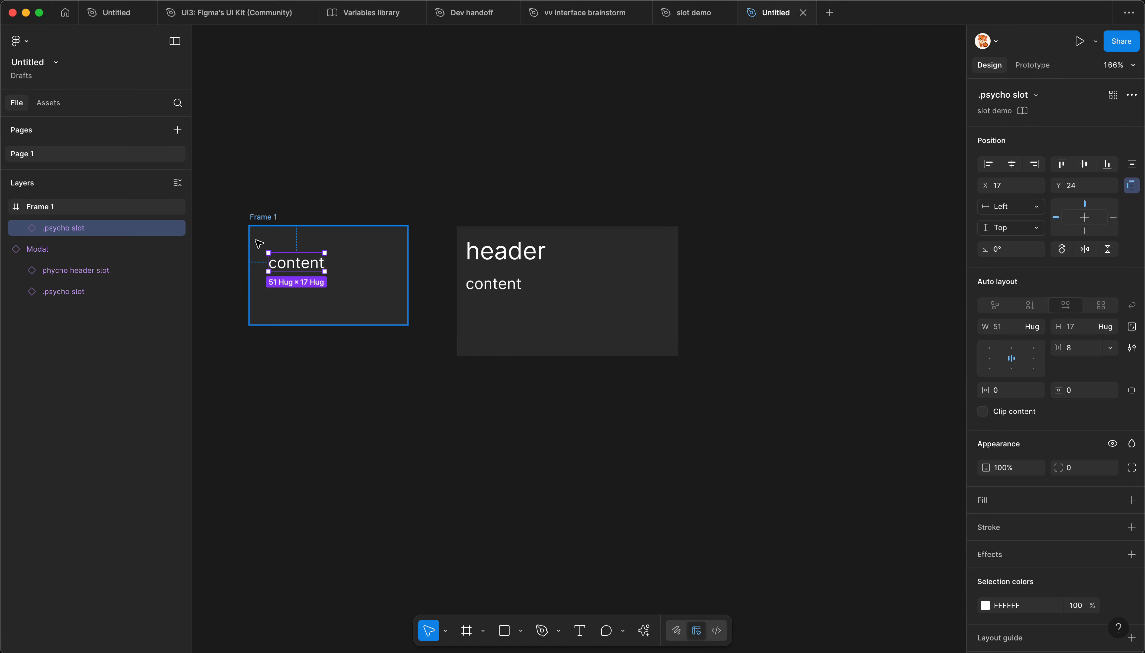
scroll(259, 244, "up", 2)
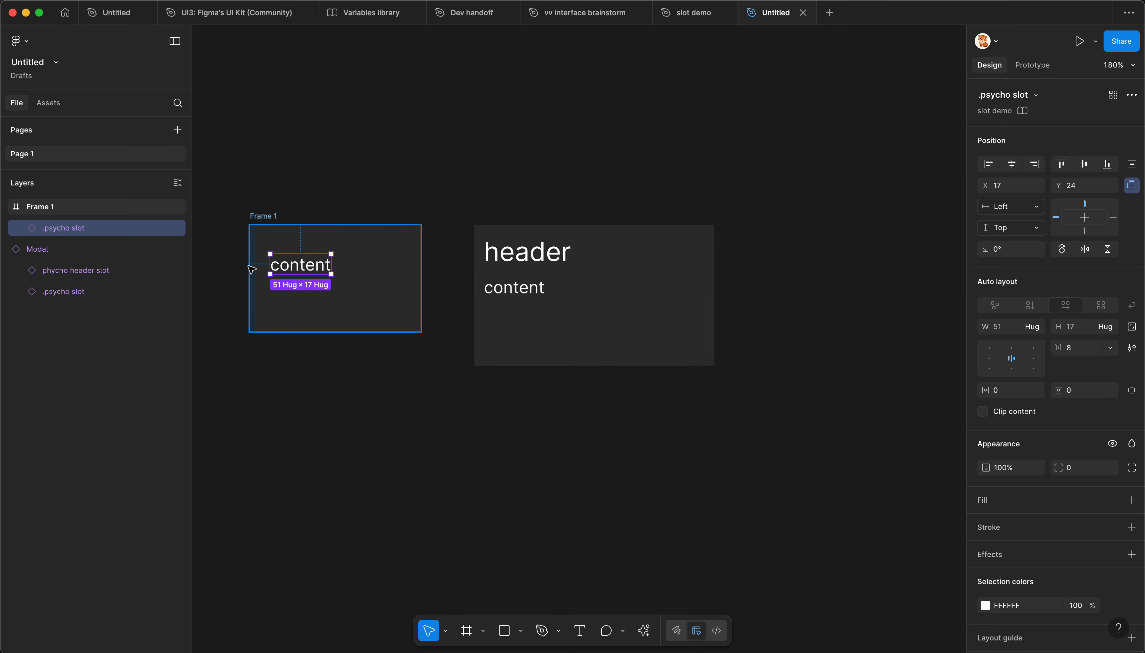
left_click(92, 293)
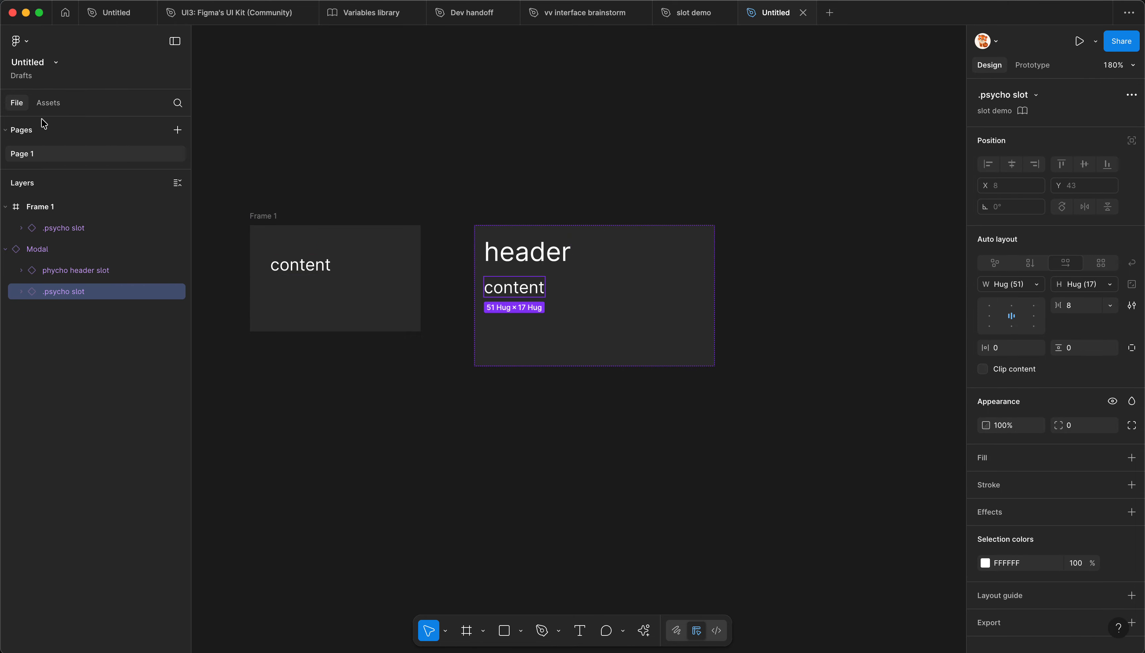
left_click(48, 102)
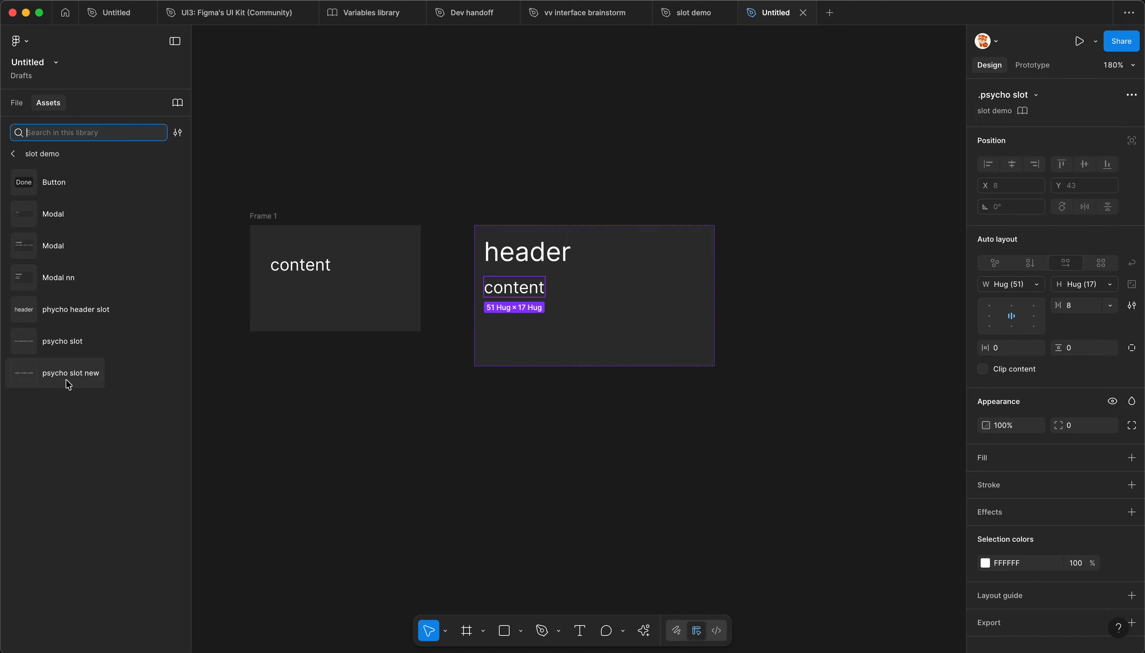
left_click_drag(59, 342, 413, 401)
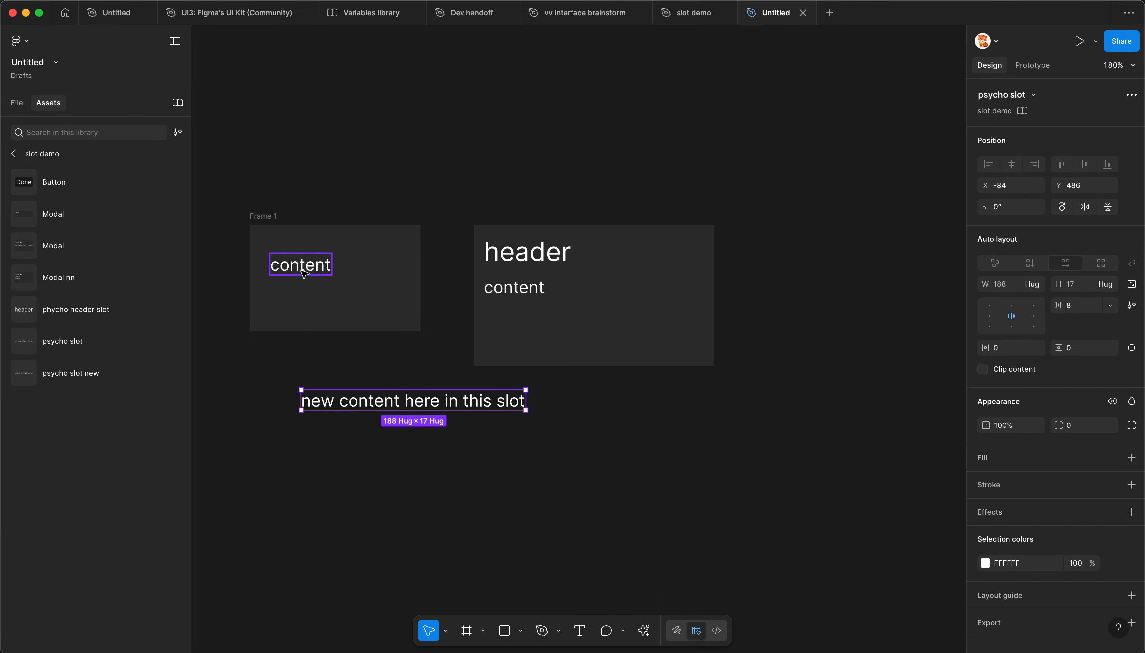
Step: In slot demo, change the psycho slot main component's text to "try again new content here in this slot"
left_click(685, 15)
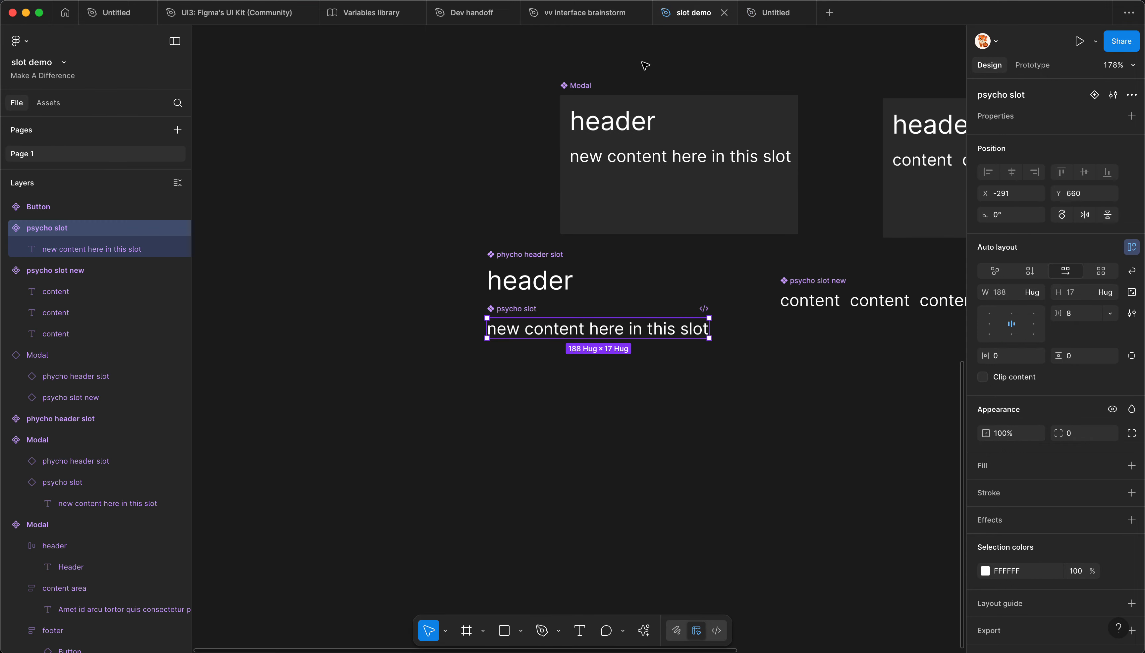
double_click(560, 326)
key("Left")
type("try again")
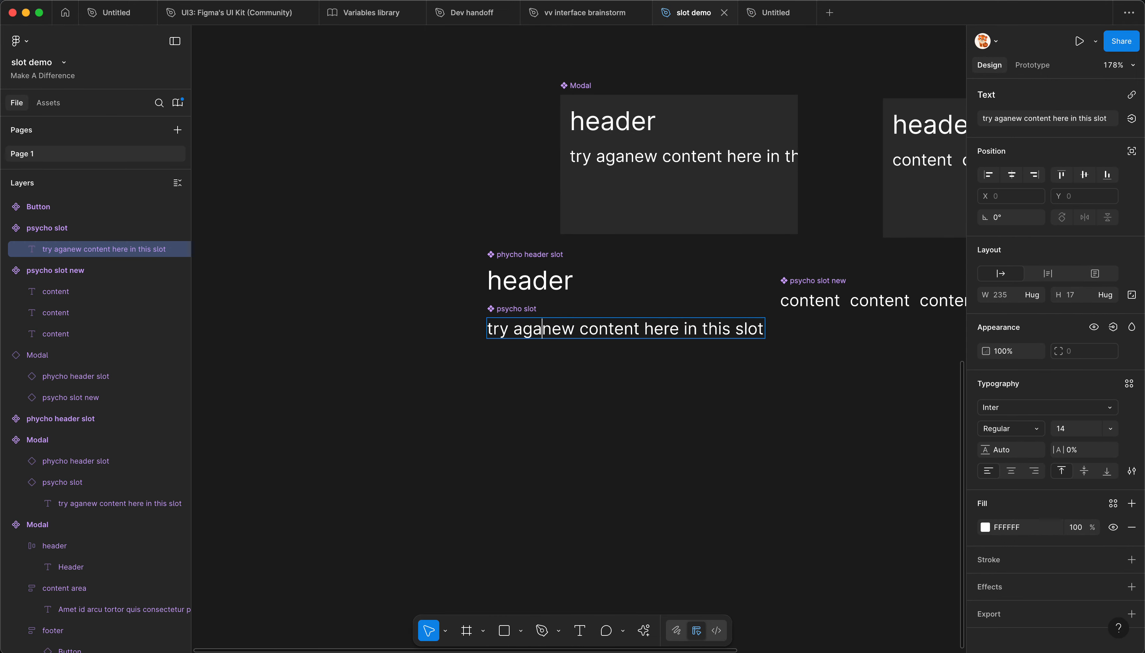
key("Escape")
left_click(619, 462)
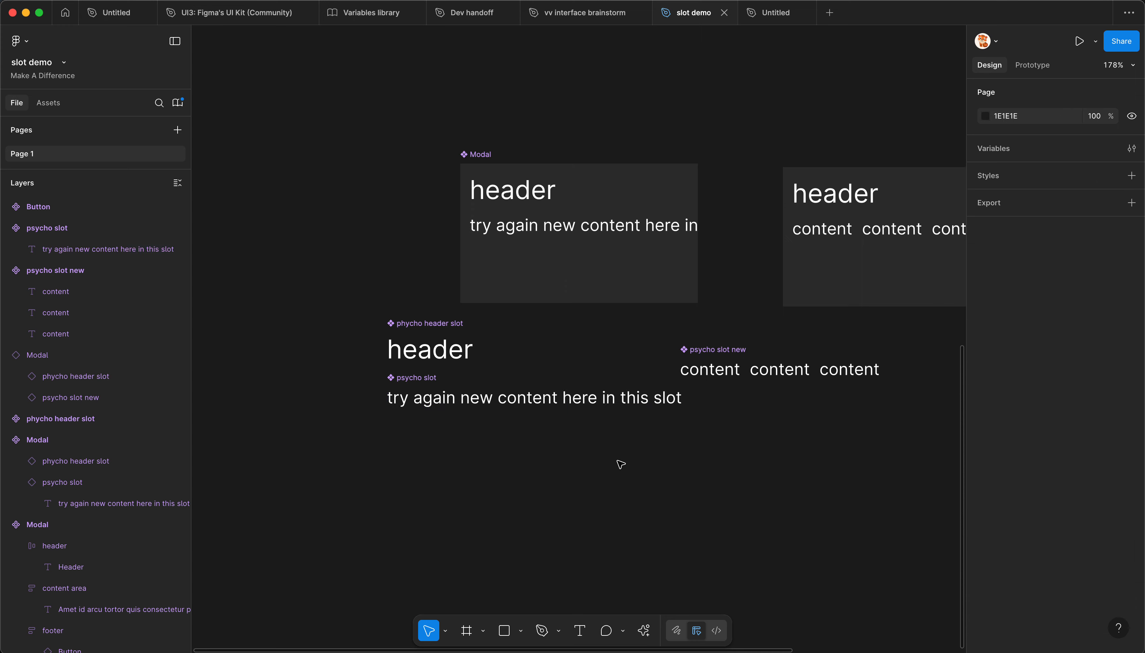
Step: Publish the modified Modal and psycho slot components to the slot demo library
key("super+alt+o")
left_click(784, 145)
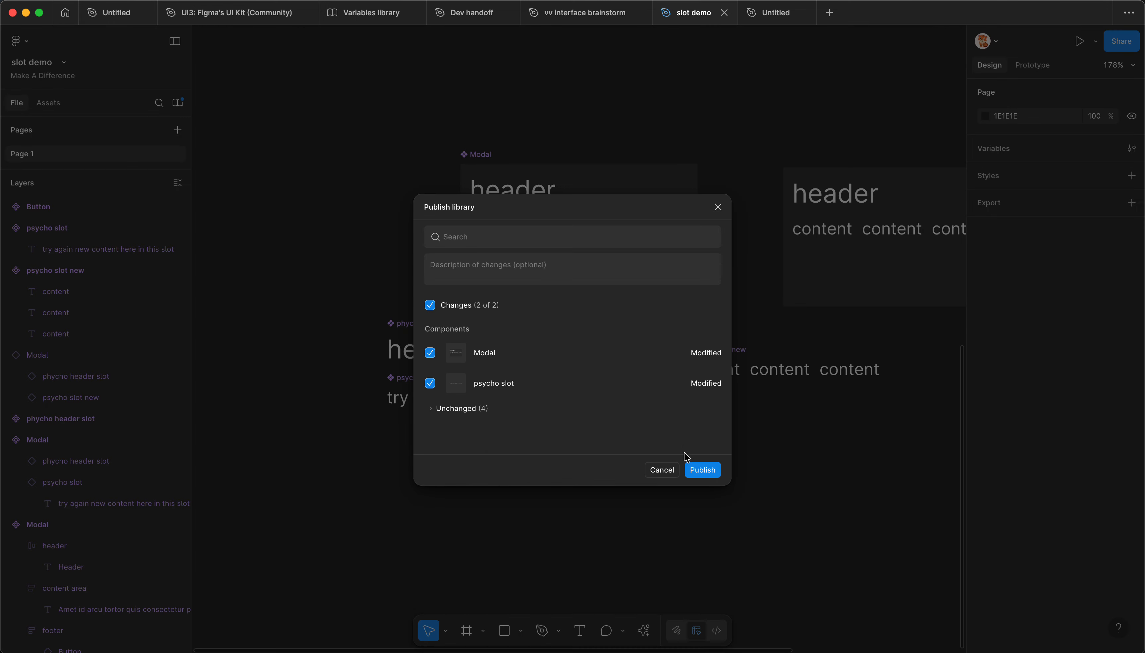
left_click(695, 472)
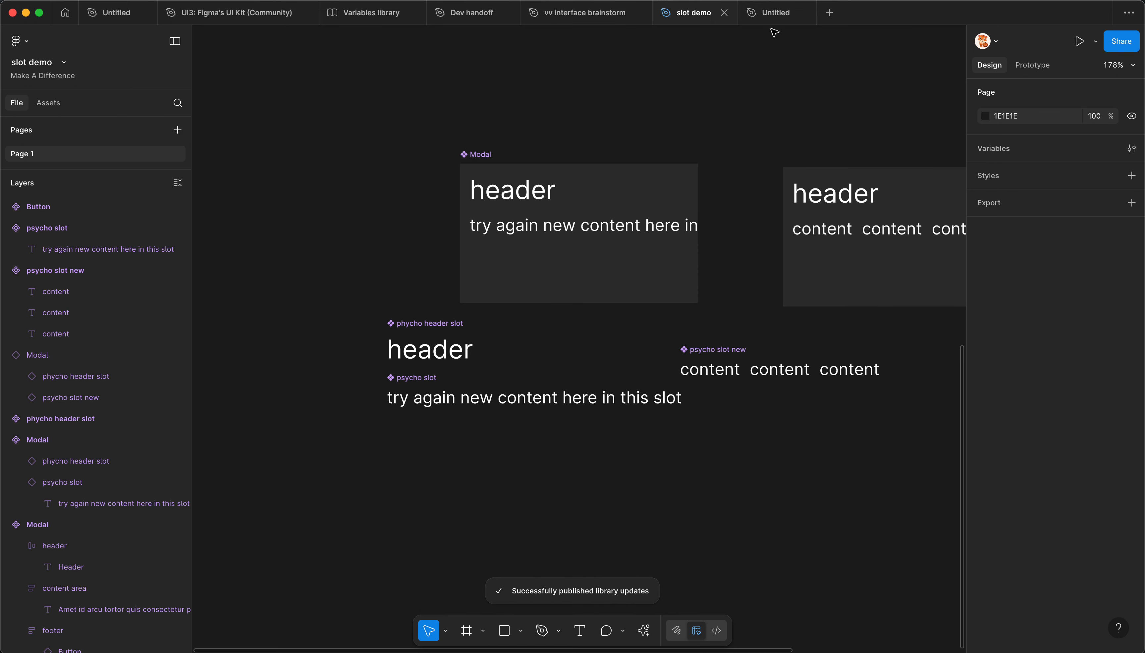
Step: In the Untitled file, apply all available updates from the slot demo library
left_click(772, 14)
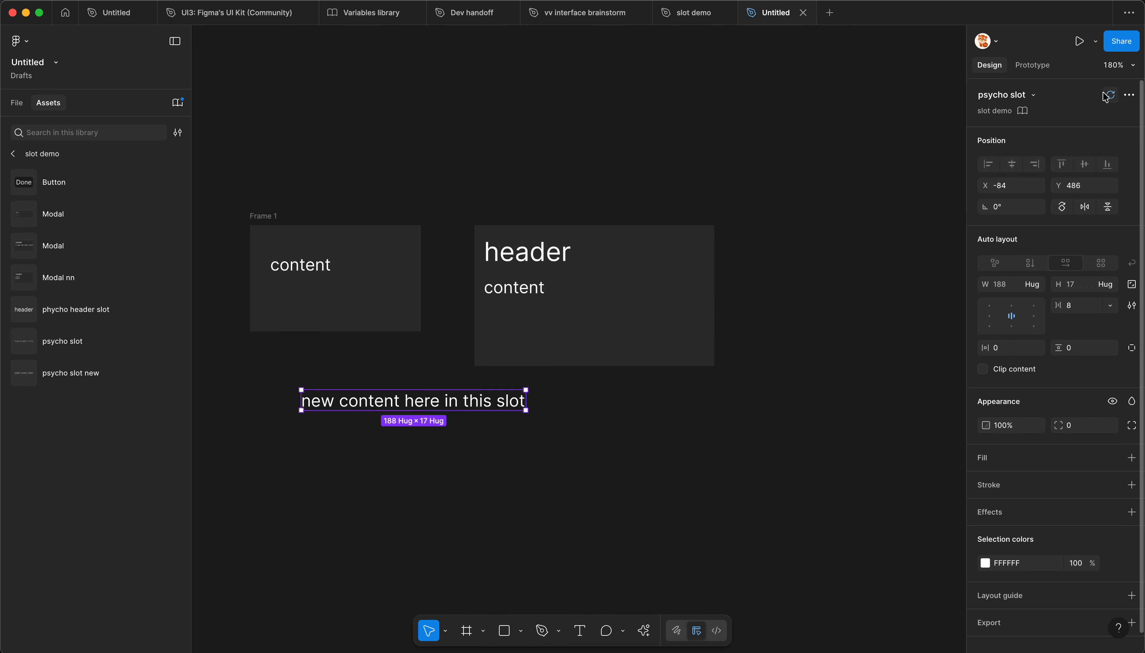
left_click(180, 104)
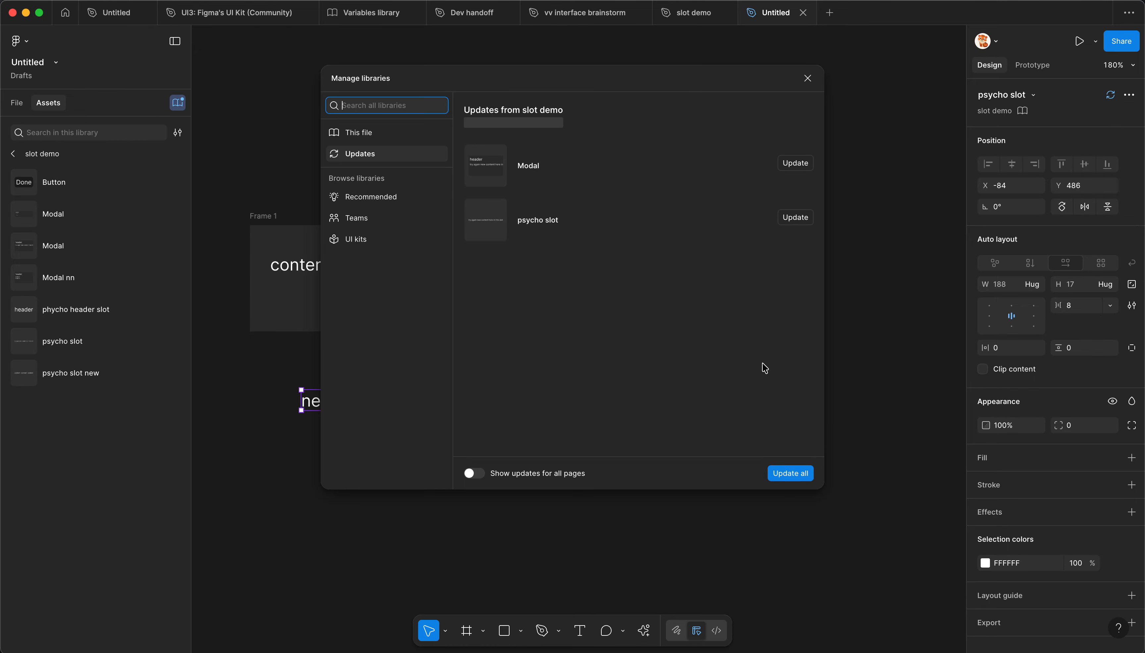
left_click(790, 474)
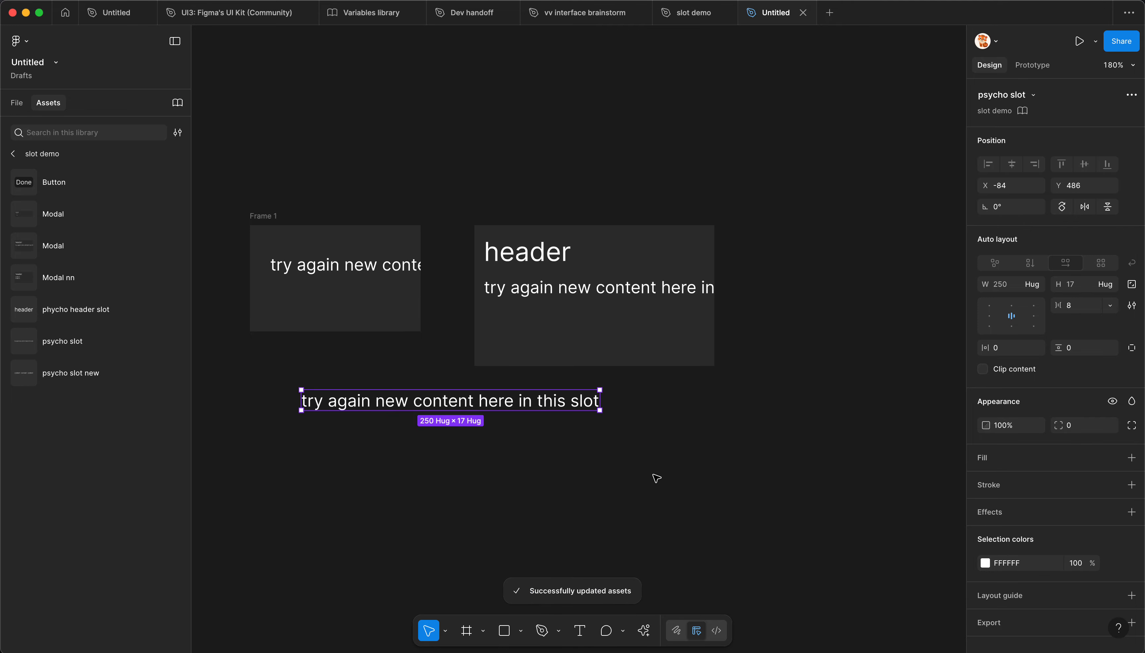
left_click(417, 362)
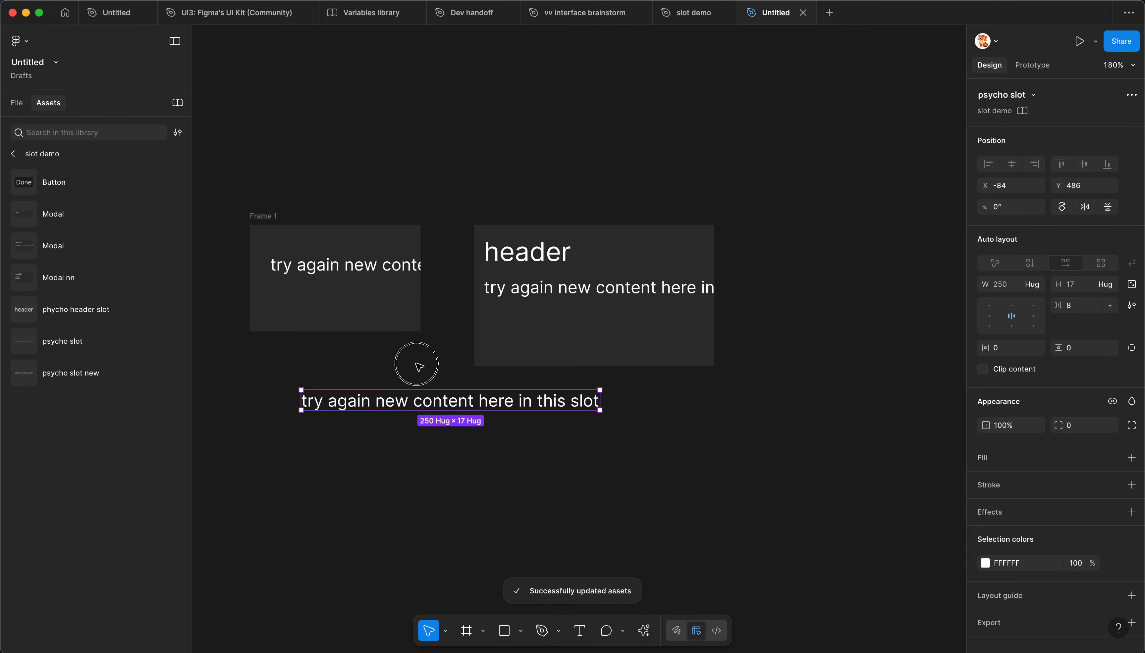
Step: Try widening Frame 1 to 274 to fit the full slot text, and undo the resize
left_click(315, 311)
left_click_drag(420, 300, 577, 304)
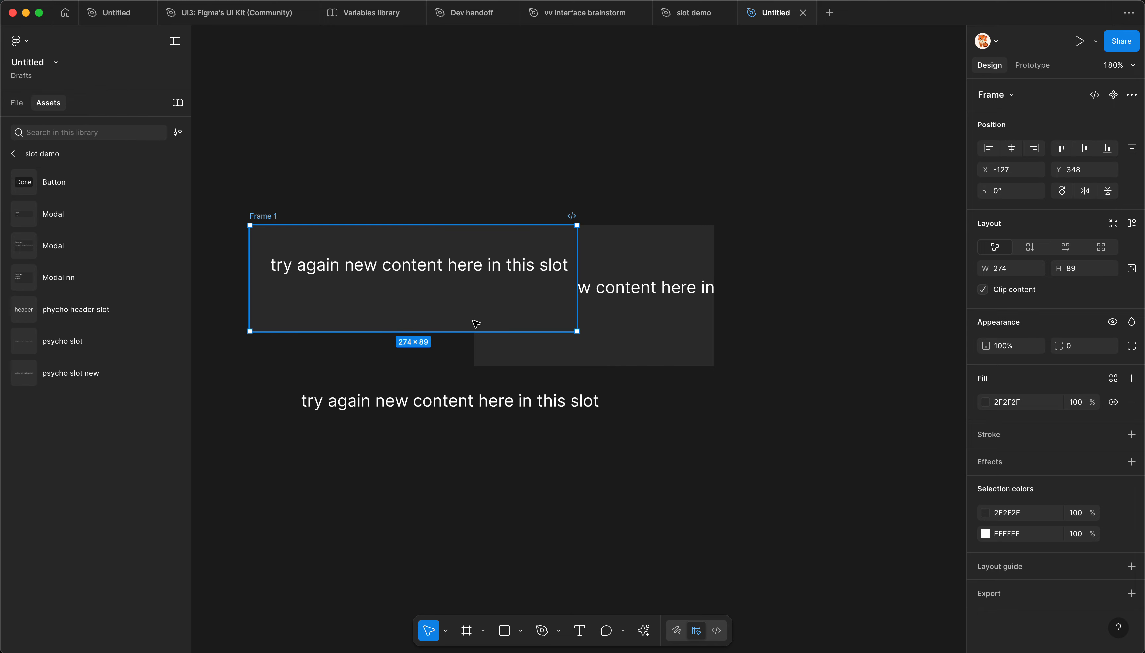
key("super+z")
left_click(366, 399)
left_click(359, 379)
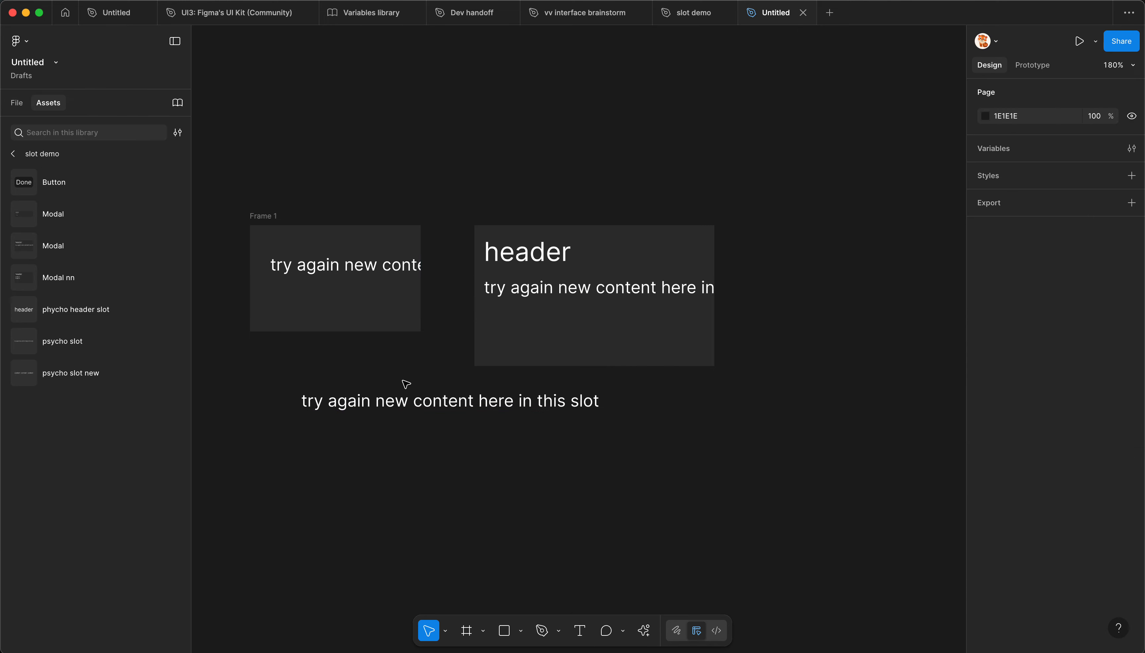
Step: Compare the Modal and slot main components in slot demo with their instances in the Untitled file
left_click(684, 16)
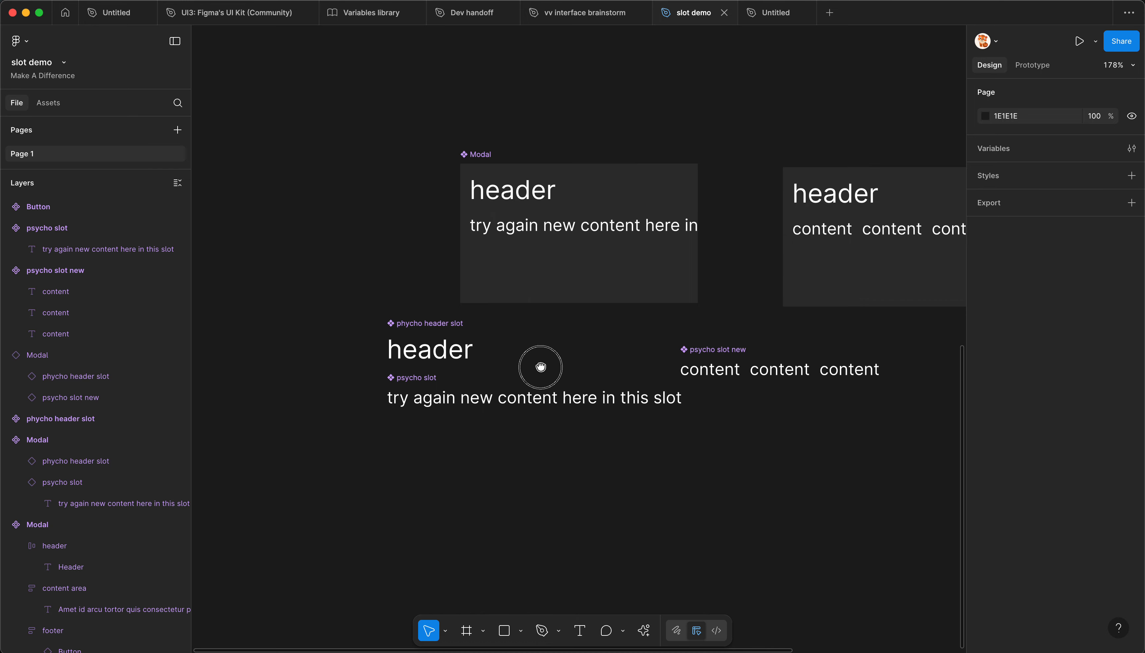
scroll(540, 366, "right", 2)
scroll(538, 374, "right", 2)
scroll(538, 373, "up", 2)
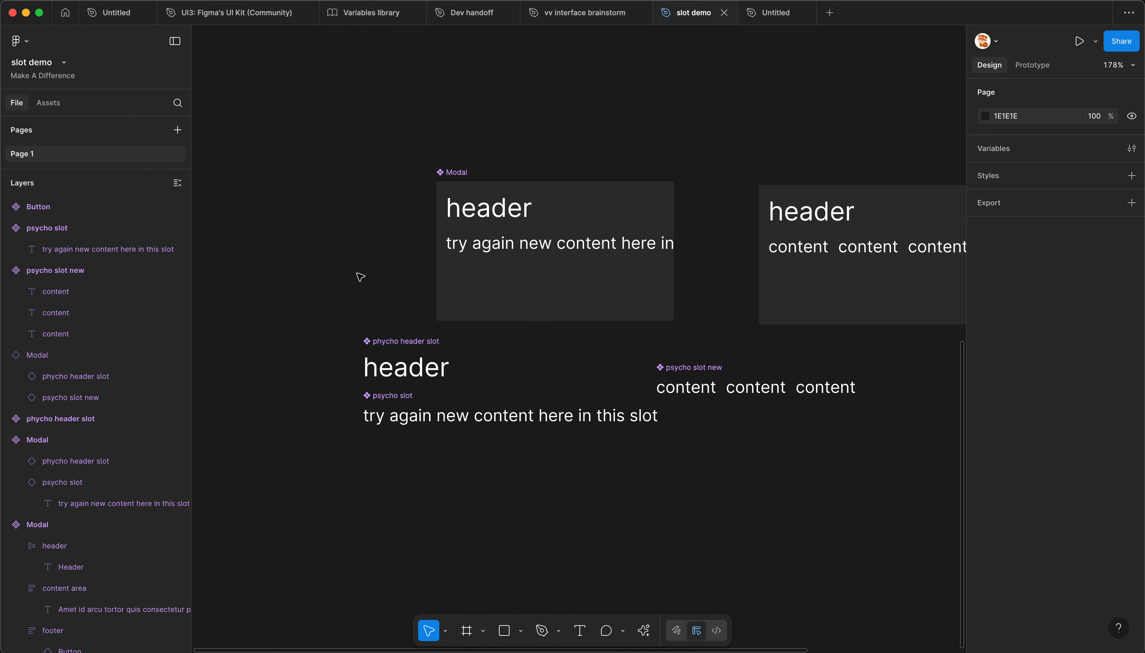
scroll(342, 150, "right", 2)
scroll(342, 151, "down", 1)
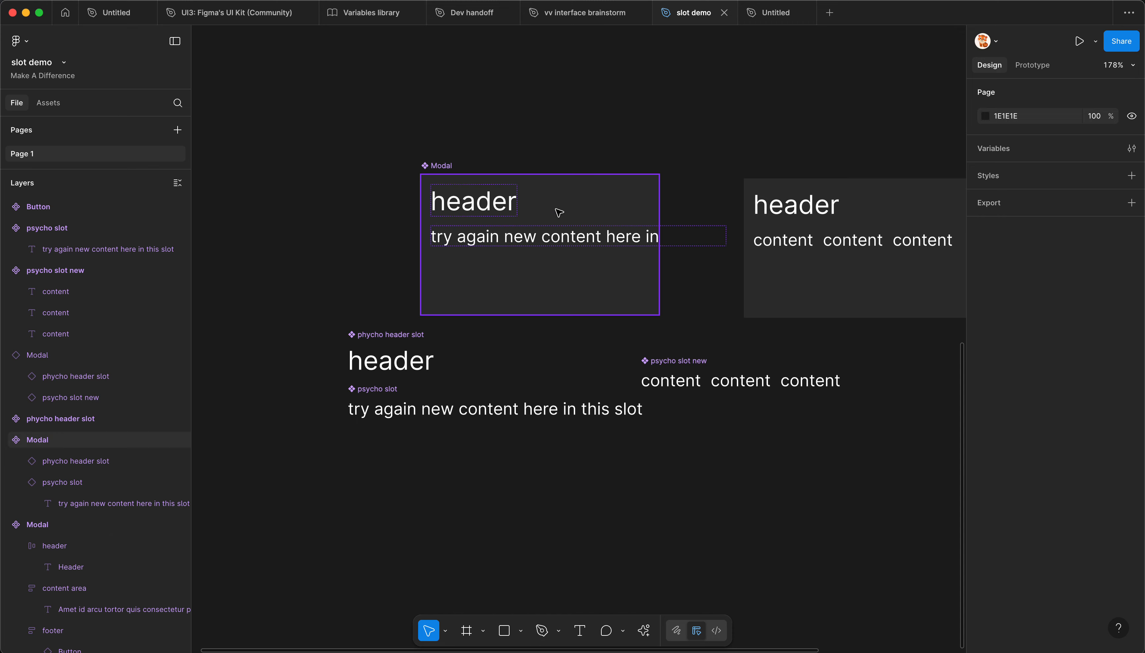
left_click(776, 12)
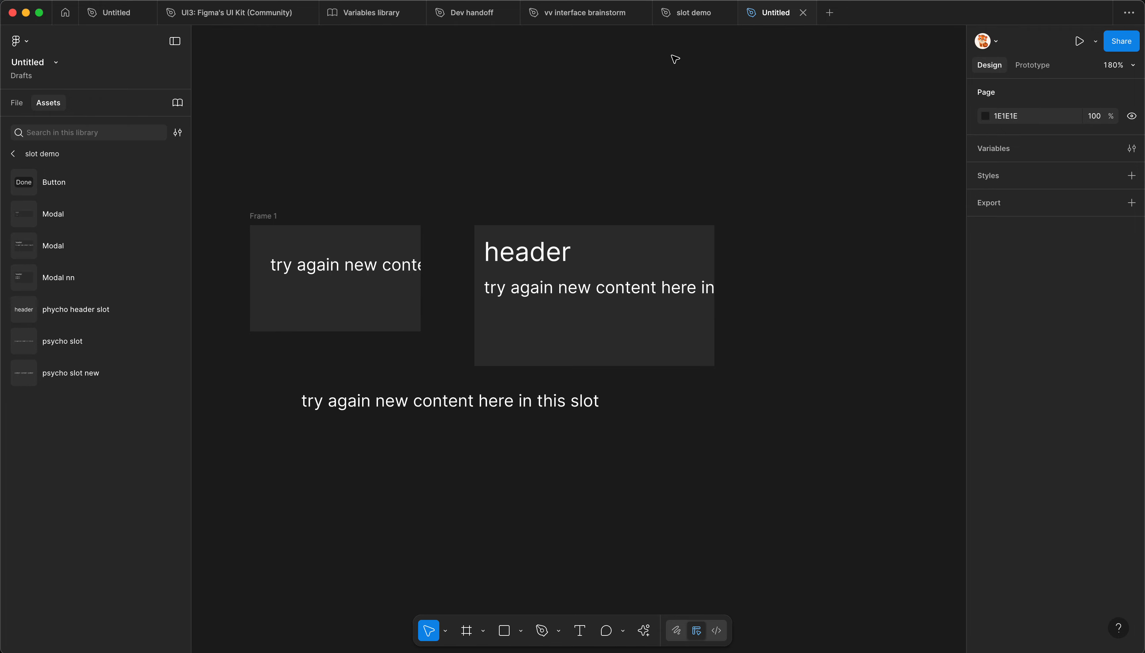
Step: In slot demo, move the psycho slot new main component slightly up to X -40.5, Y 624
left_click(691, 13)
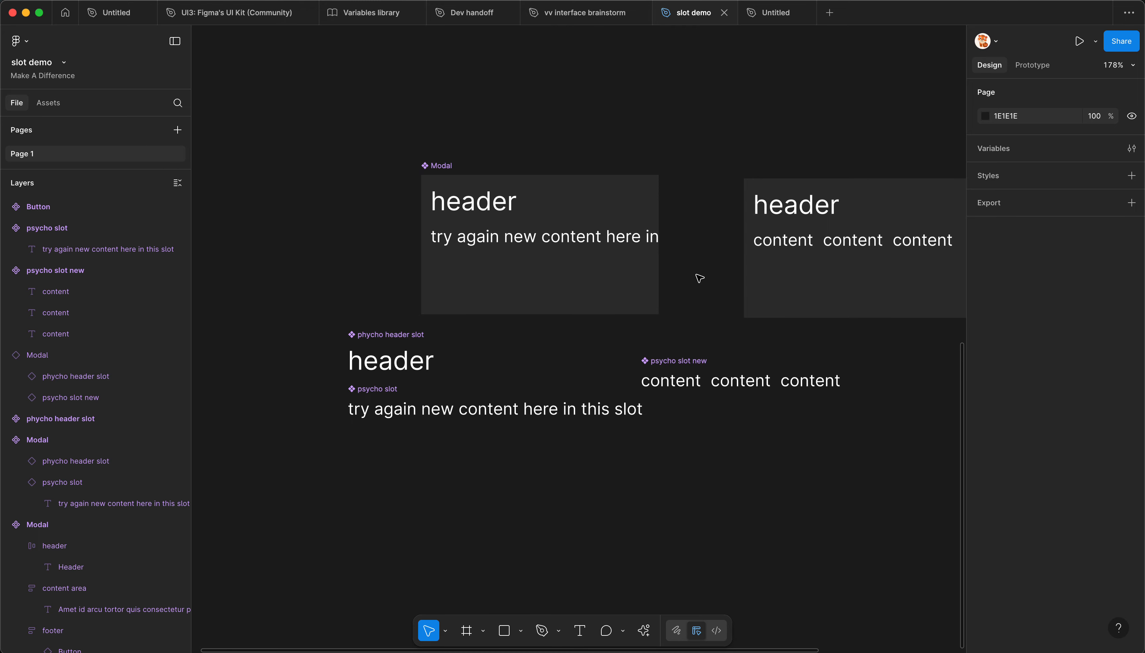
left_click_drag(679, 373, 682, 355)
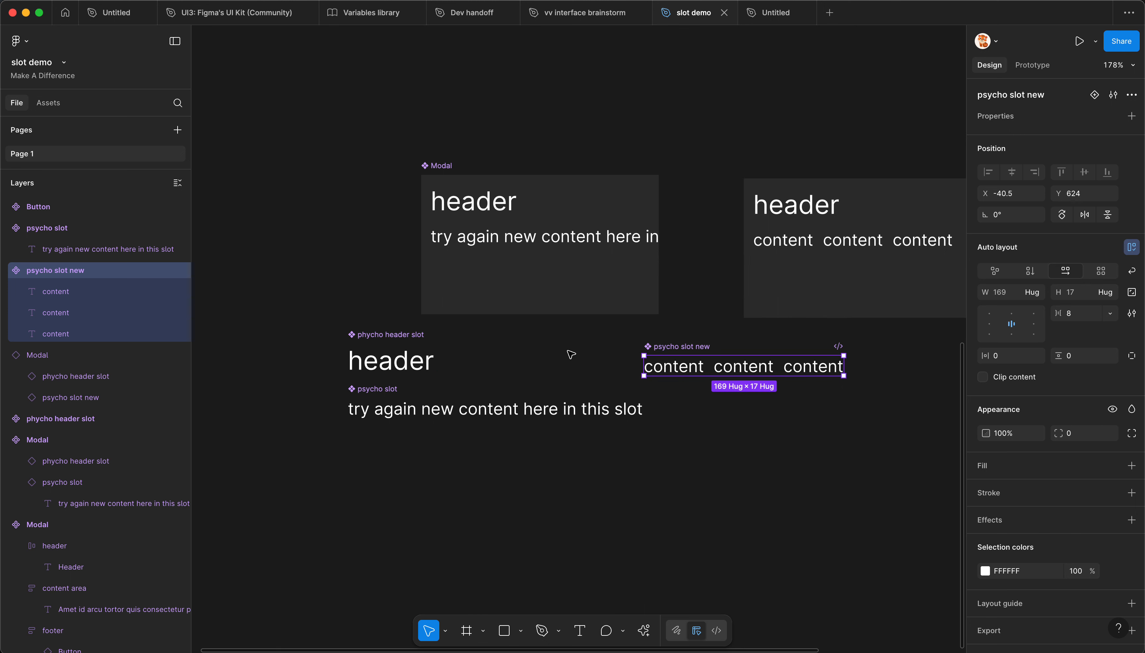
Step: Switch to Telegram and open the photo of the public defecation warning sign shared in the current chat
left_click(407, 651)
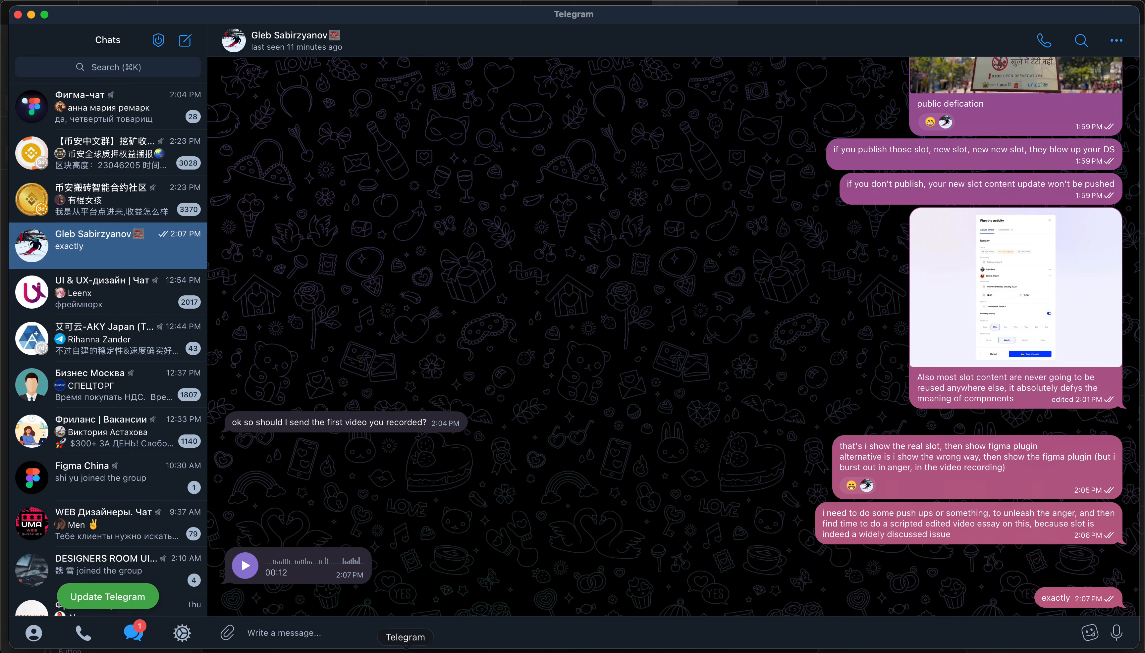
scroll(1003, 313, "up", 5)
left_click(1003, 275)
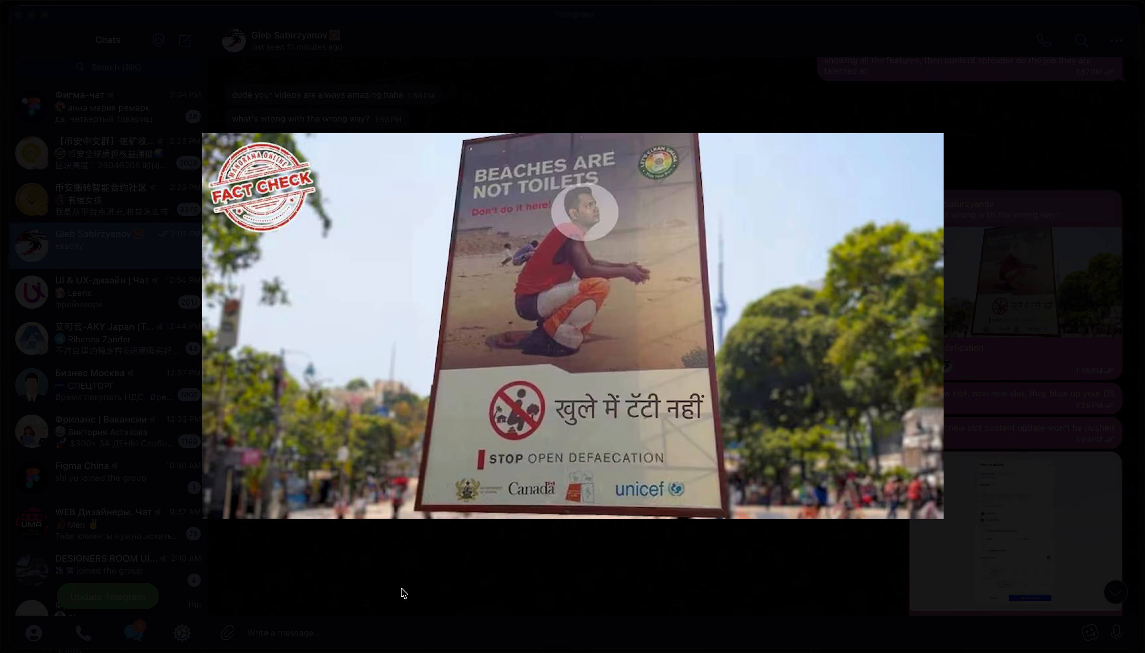
Step: Close the photo, switch back to slot demo in Figma, and delete the psycho slot components and the Modals that use them
left_click(402, 590)
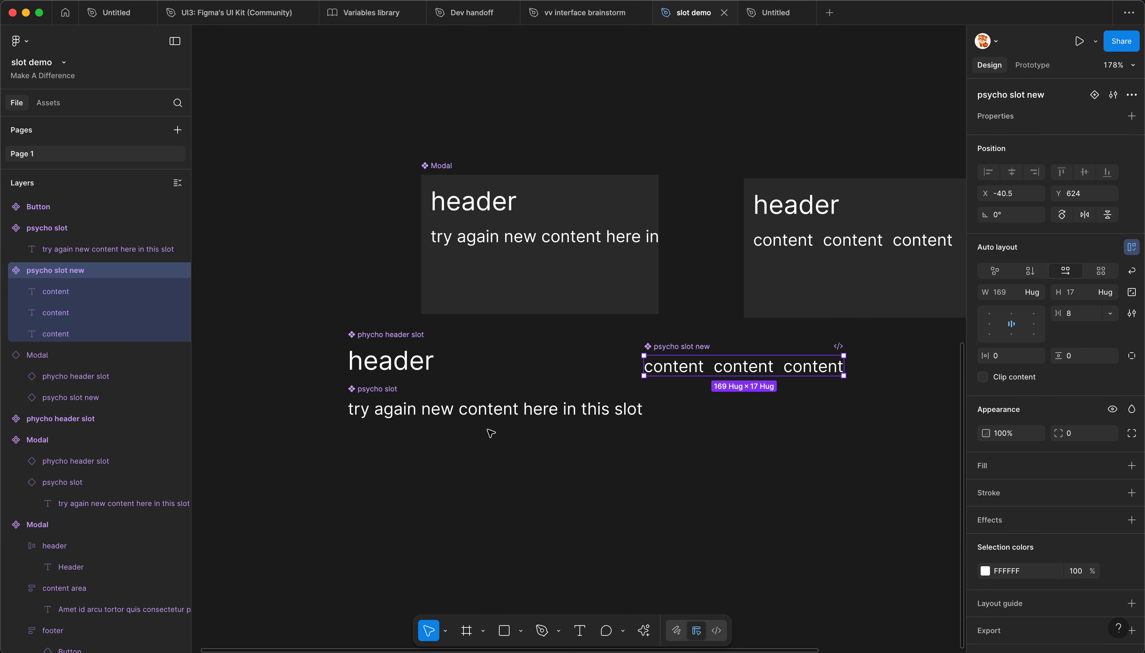
left_click(476, 473)
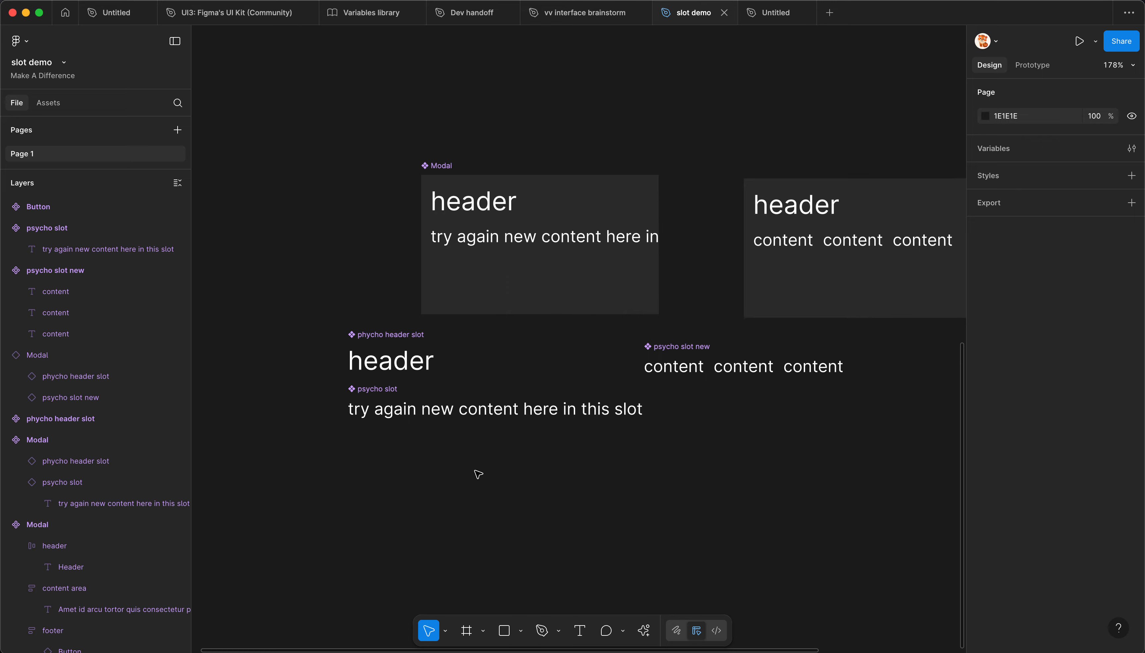
scroll(475, 473, "down", 3)
left_click_drag(320, 205, 915, 542)
key("Delete")
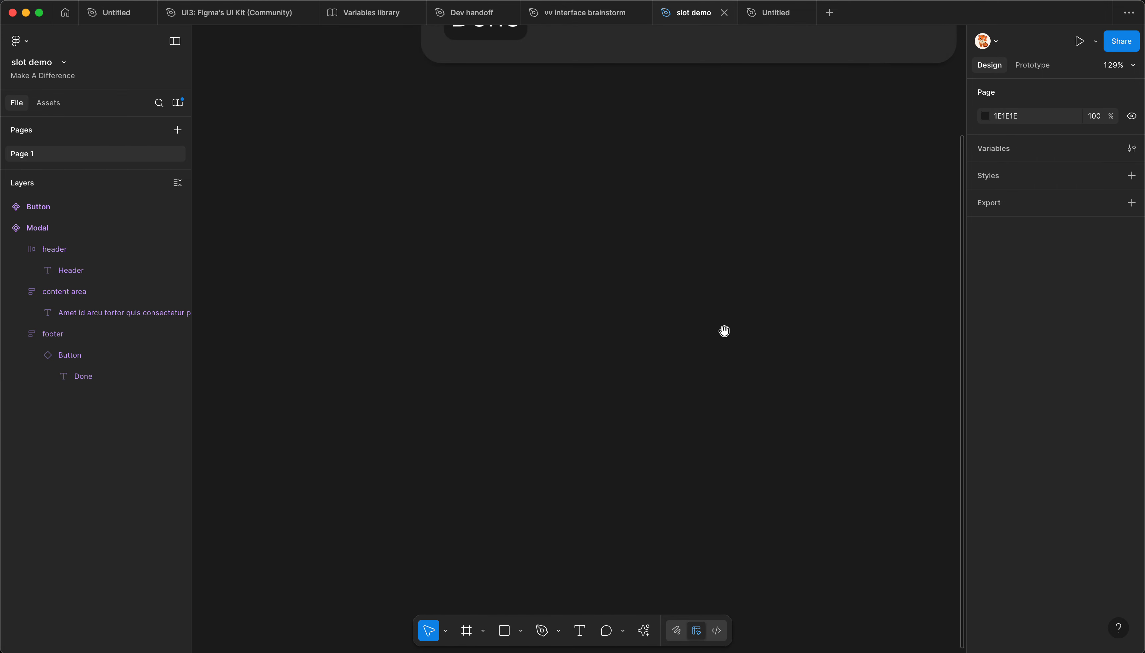
key("ctrl+z")
Step: Set the horizontal padding of the content area frame inside the remaining Modal main component to 0
scroll(568, 538, "down", 2)
left_click(462, 340)
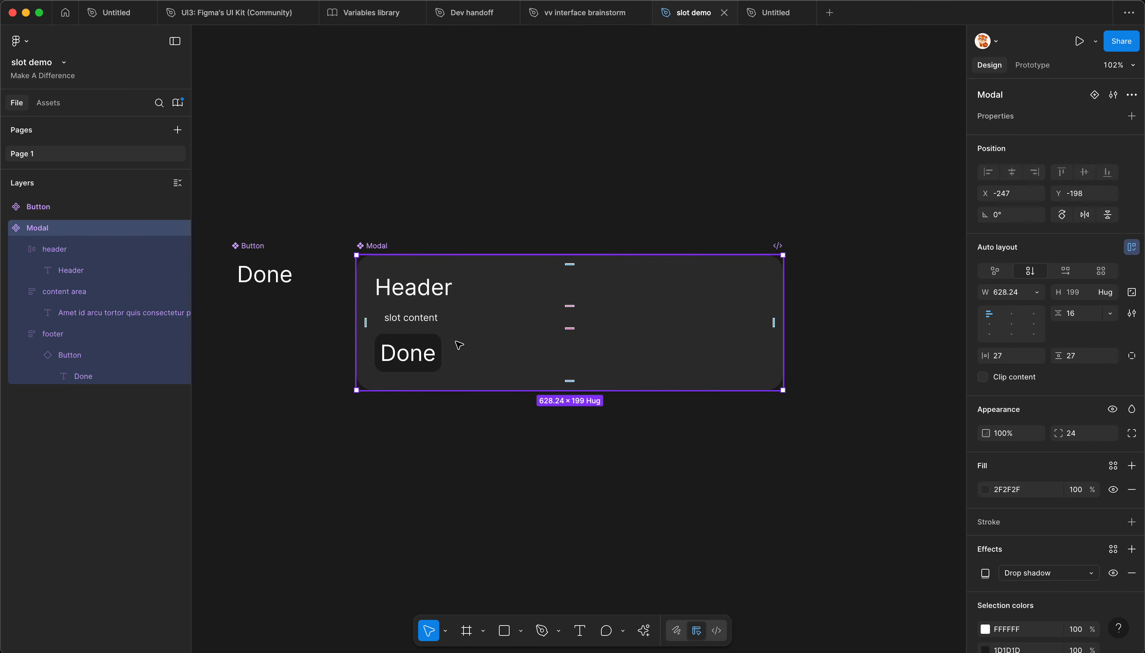
scroll(454, 349, "up", 2)
scroll(437, 345, "up", 2)
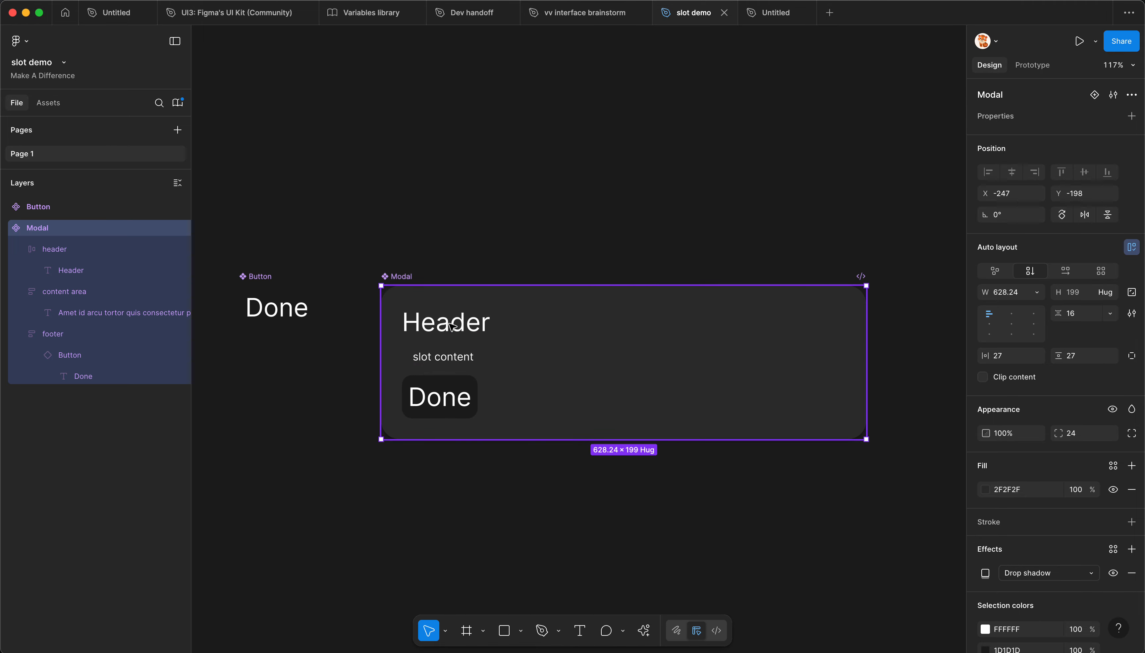
left_click(450, 326)
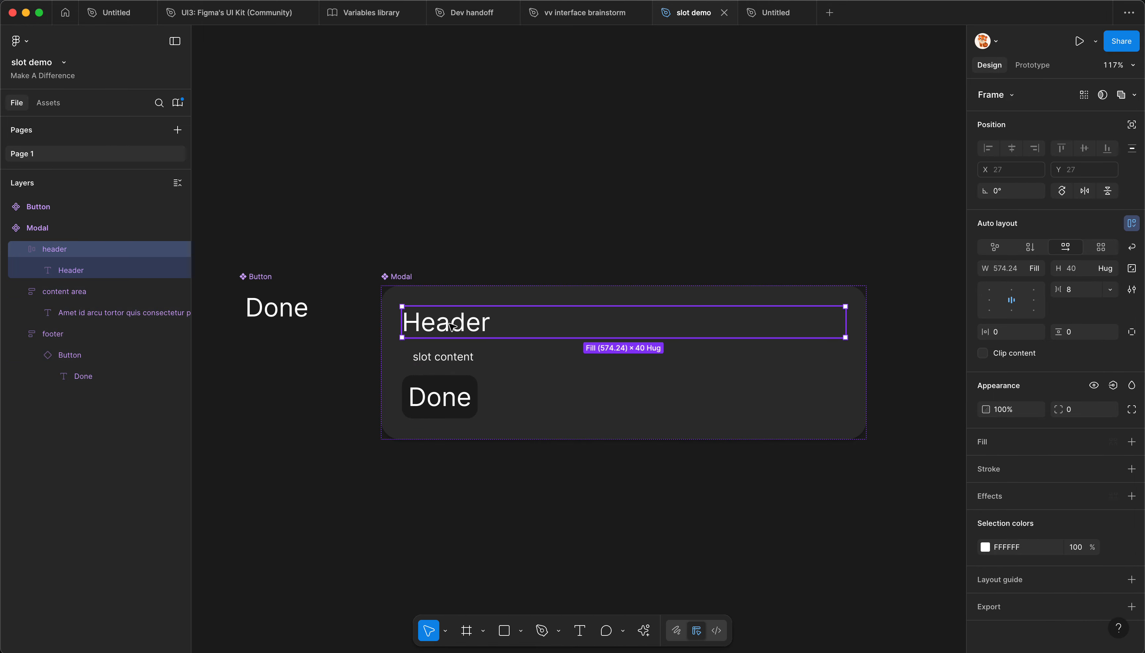
left_click(452, 359)
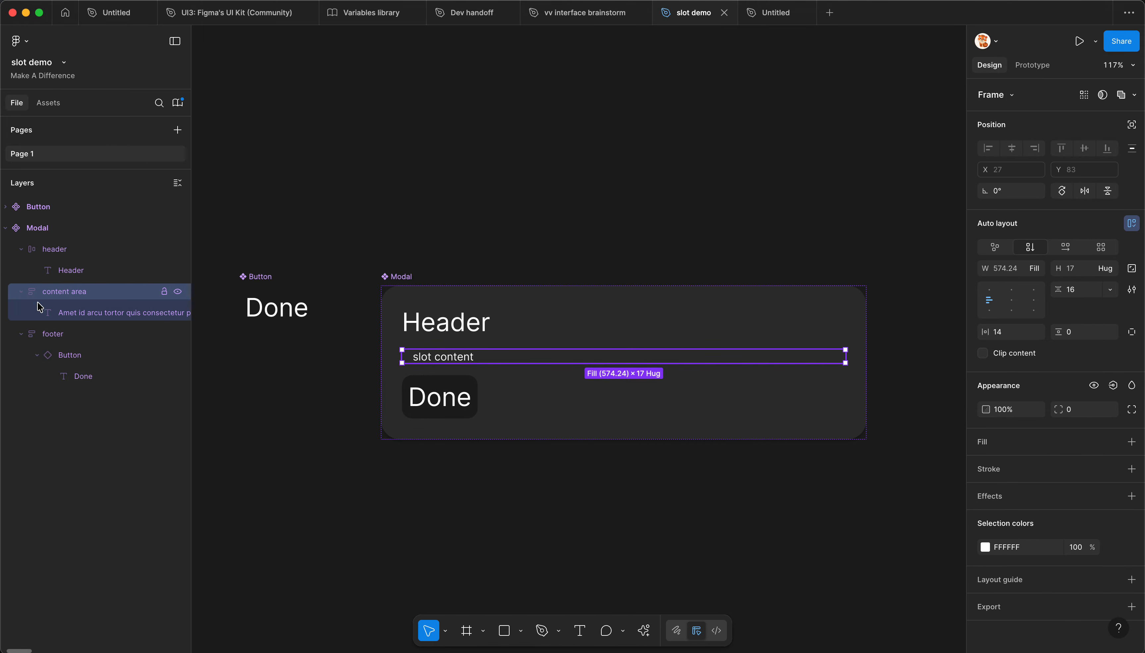
left_click_drag(983, 332, 738, 360)
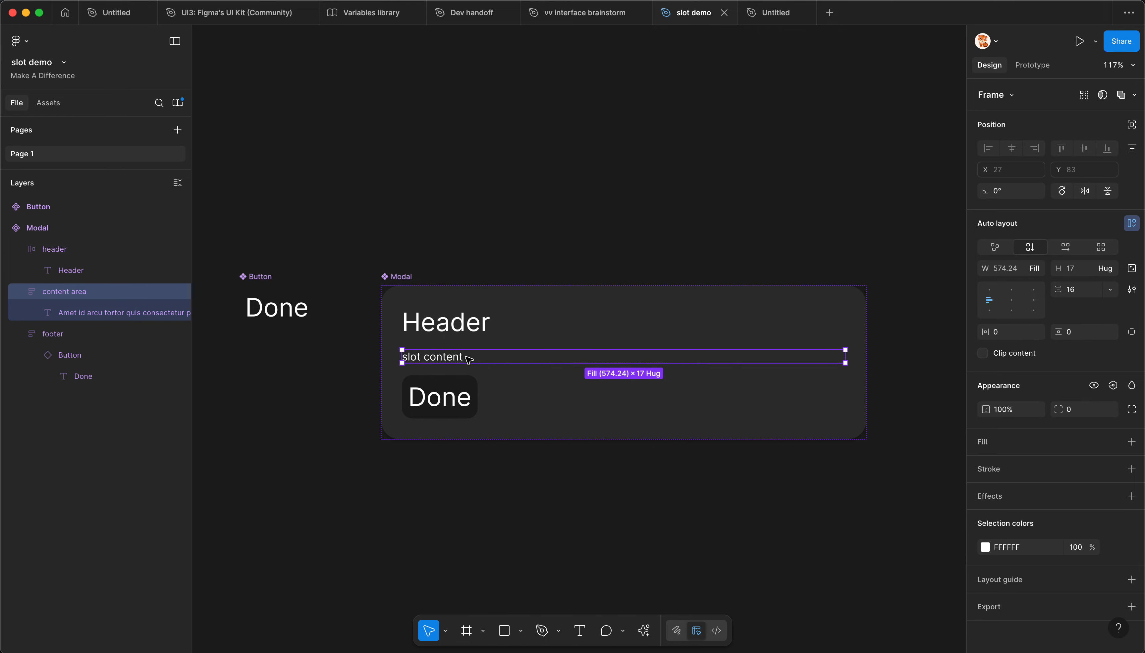
Step: Run the Instance Utils plugin and convert the Modal's content area frame to a slot
key("alt+super+p")
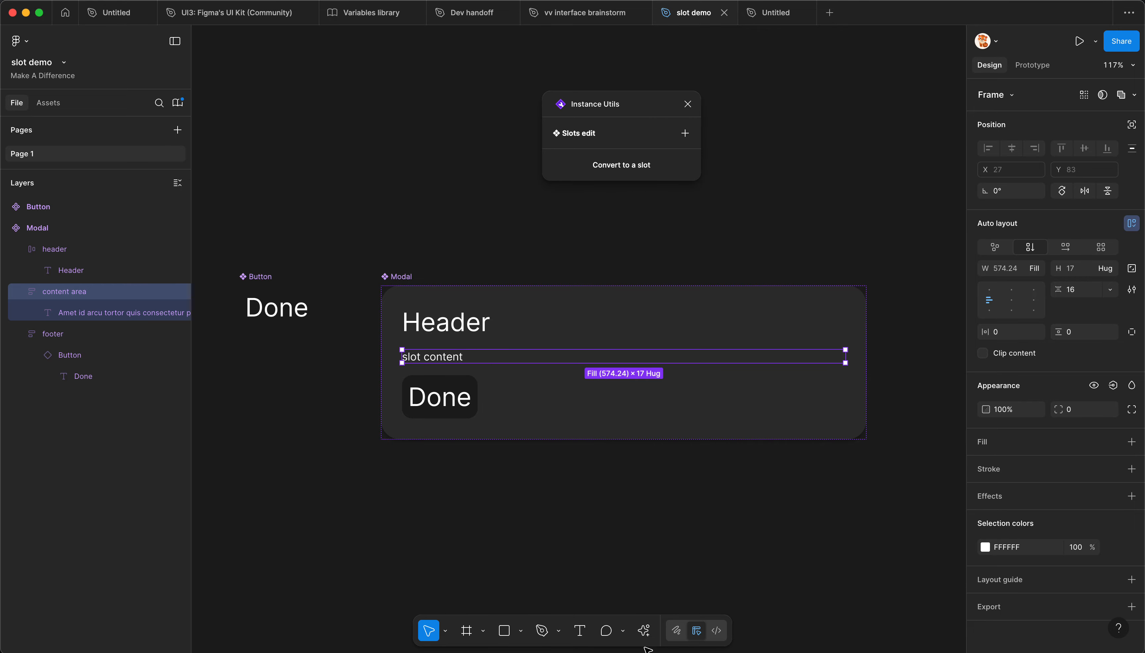
left_click_drag(609, 111, 628, 114)
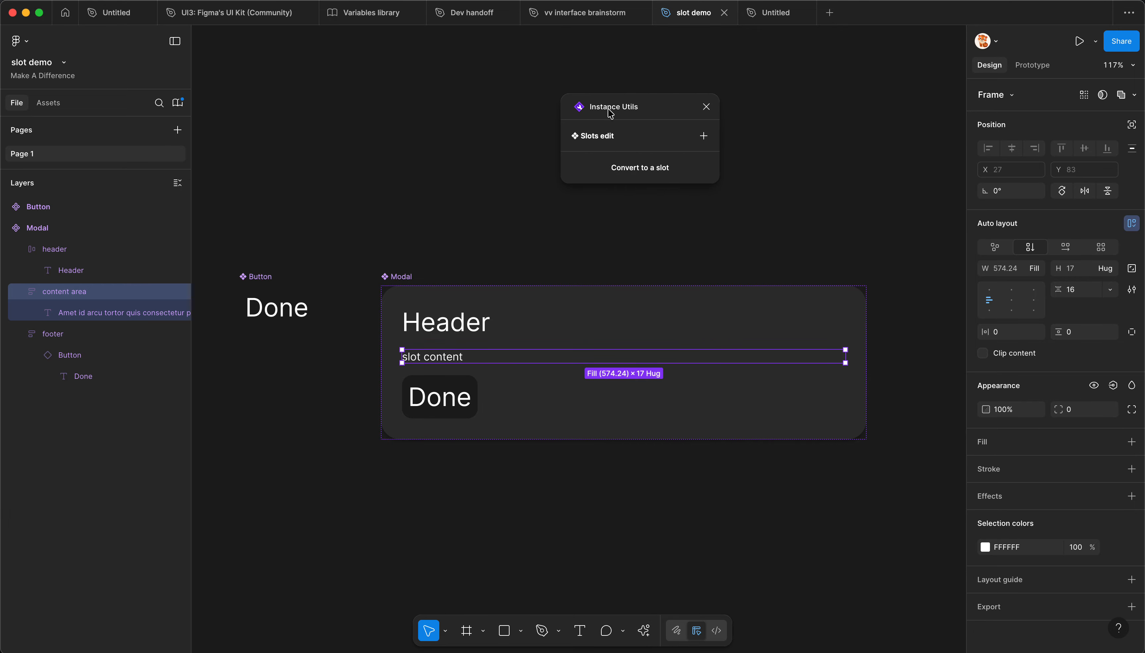
left_click_drag(618, 108, 742, 144)
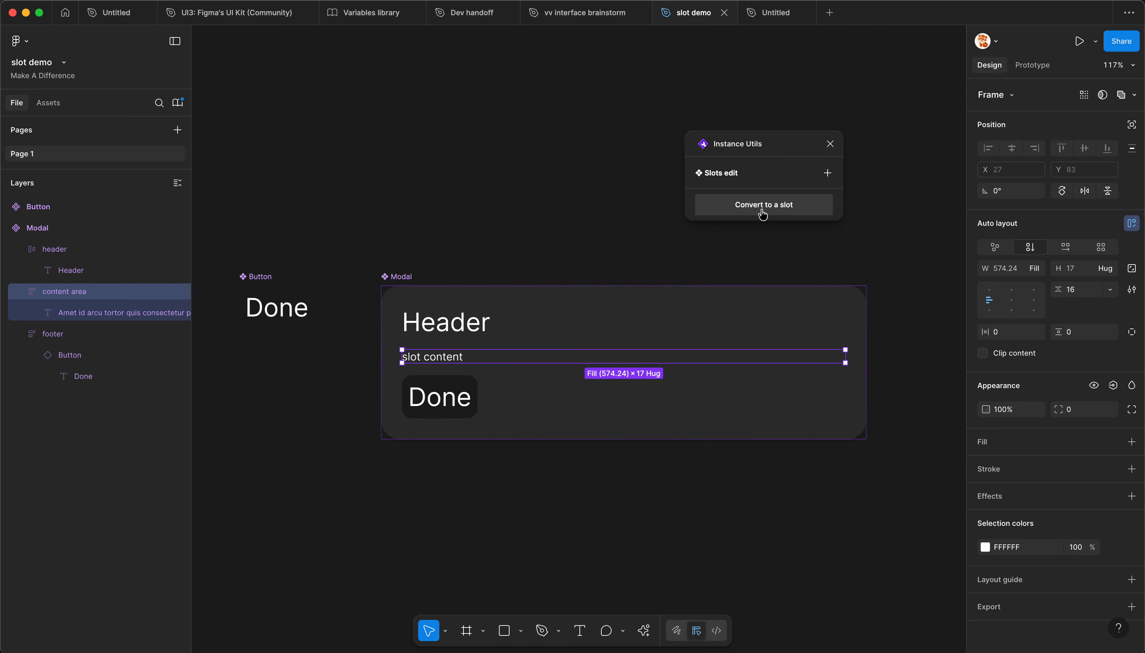
left_click(779, 205)
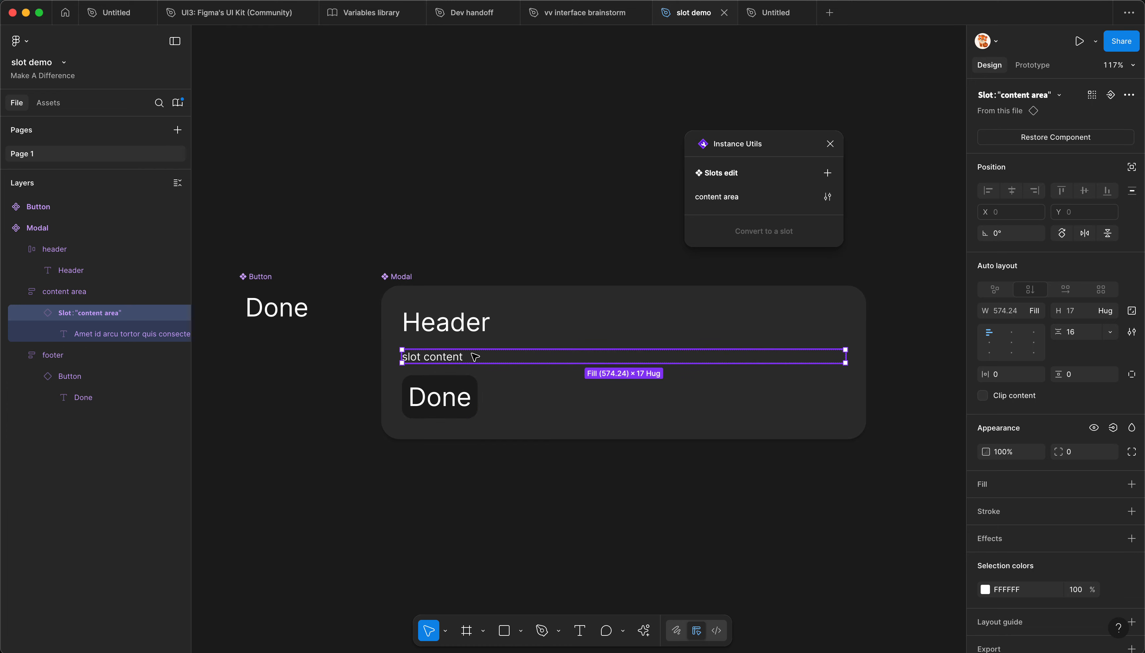
Step: Open the content area slot's settings in Instance Utils and shorten its slot name to "conten"
scroll(457, 359, "down", 3)
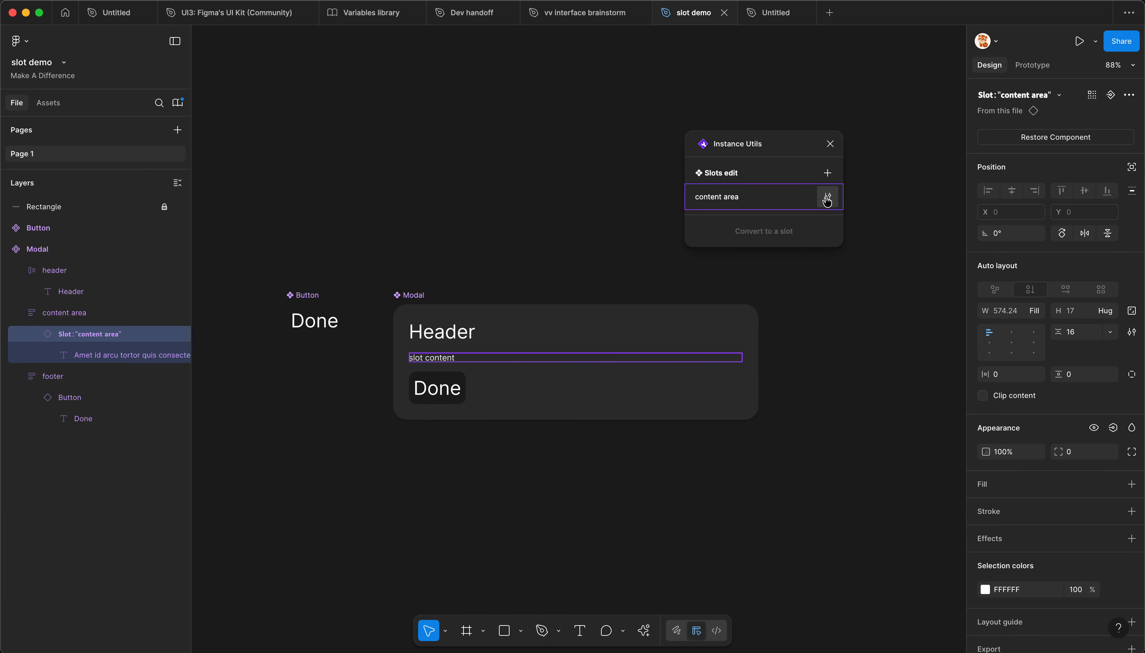
left_click(827, 198)
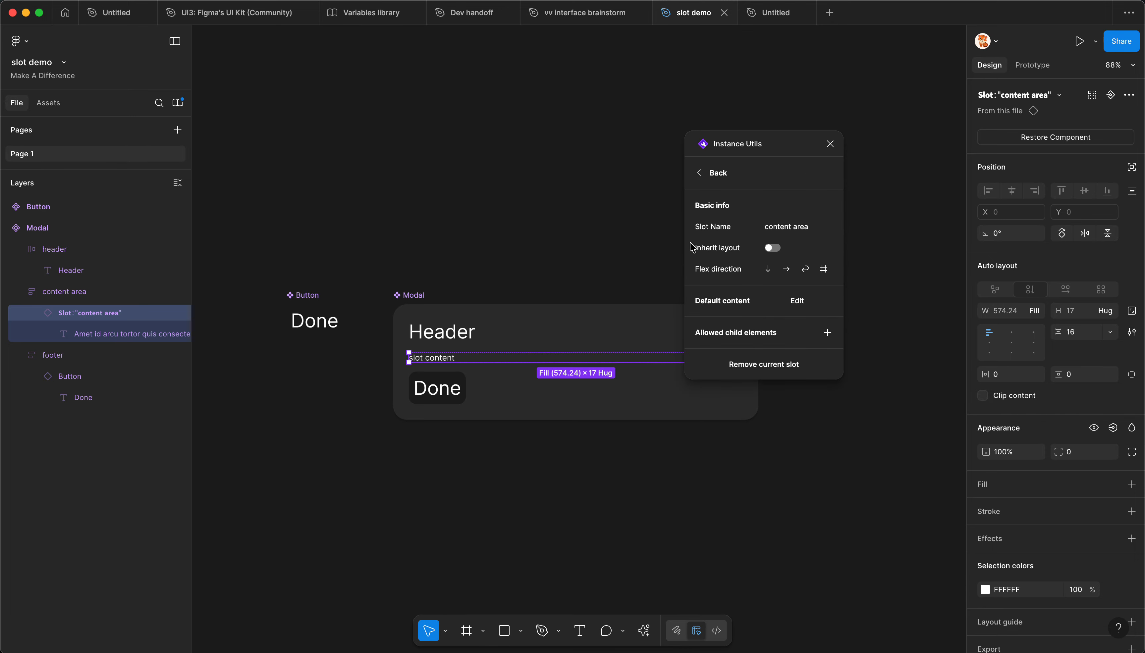
left_click(829, 227)
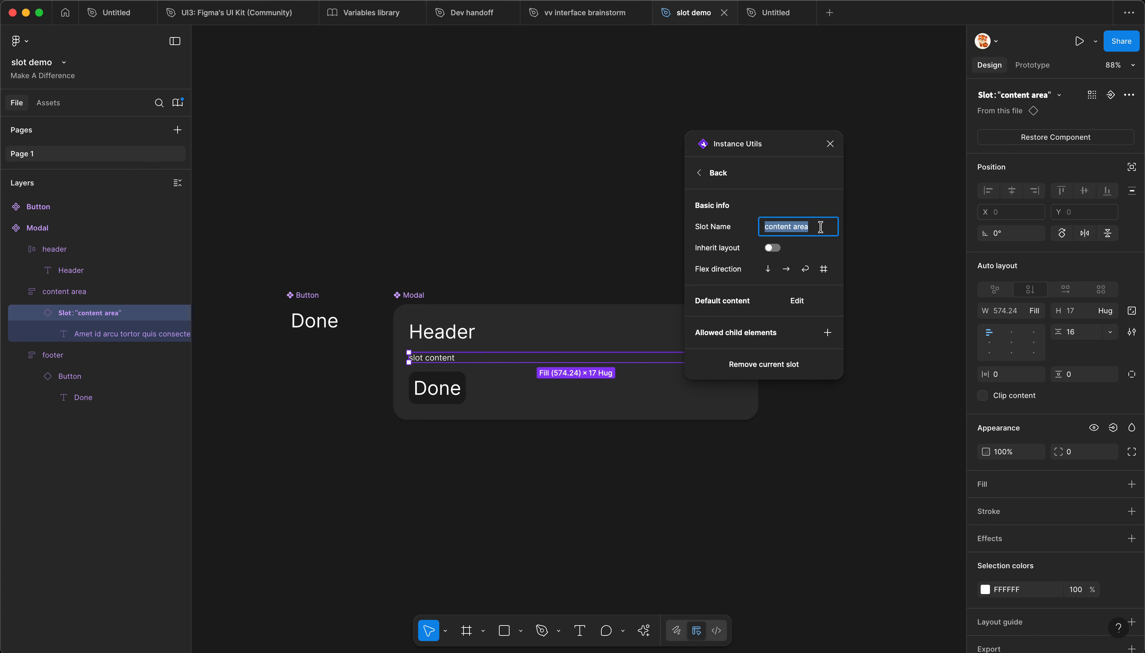
left_click_drag(820, 227, 793, 226)
key("BackSpace")
key("BackSpace")
key("BackSpace")
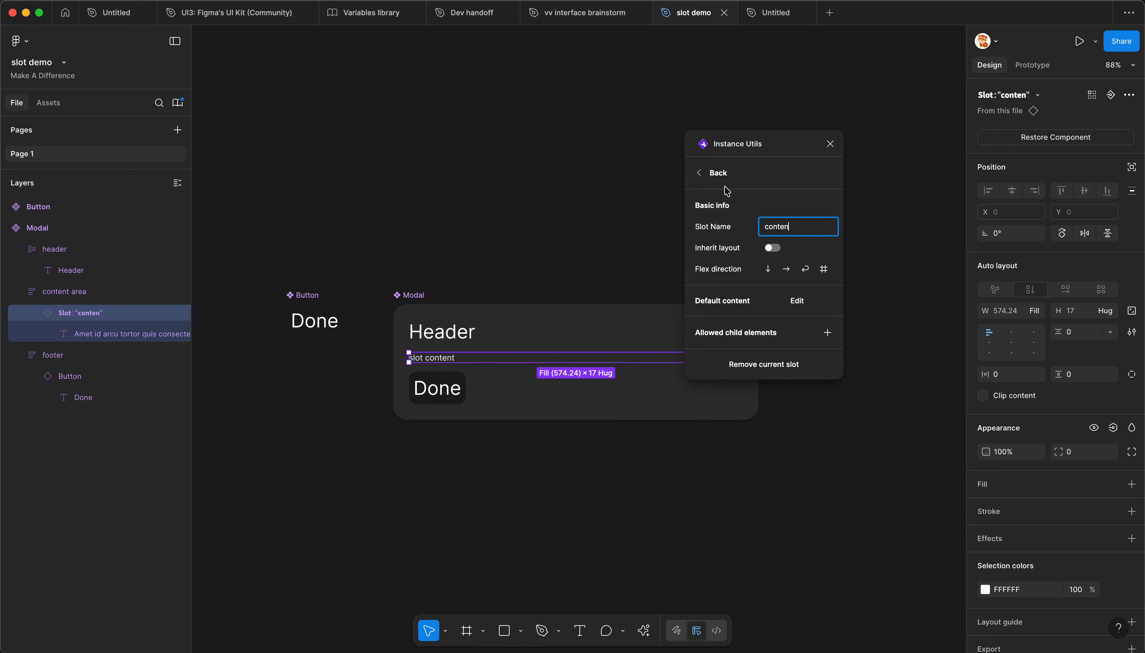
left_click(723, 244)
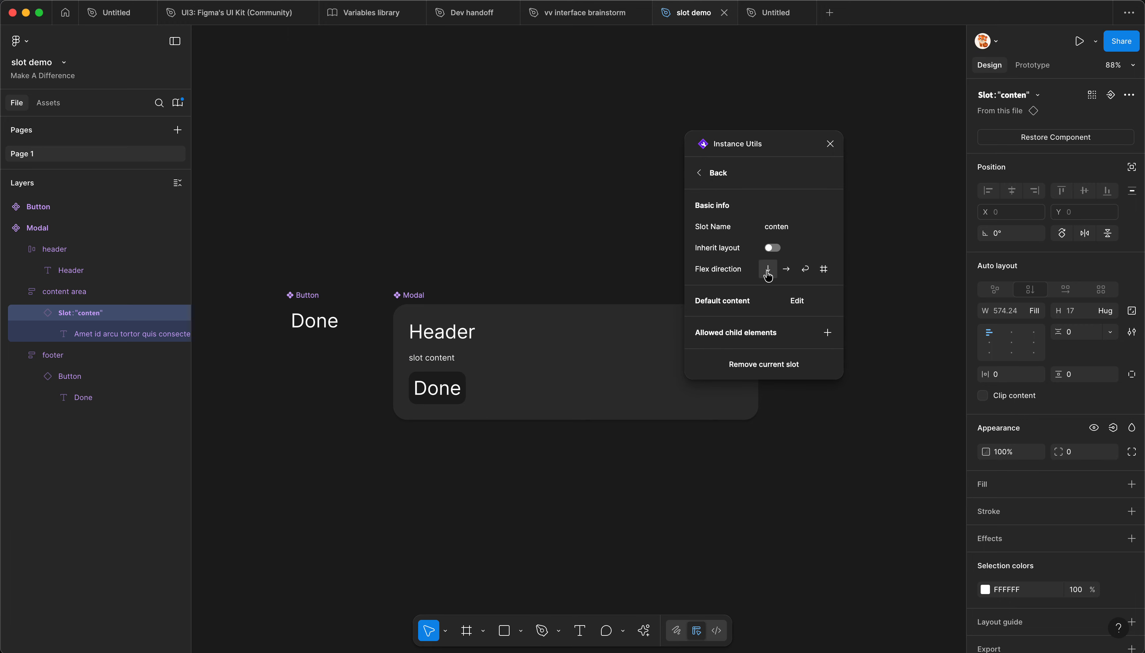
Step: Convert the Modal's header frame to a slot with Instance Utils
left_click(714, 173)
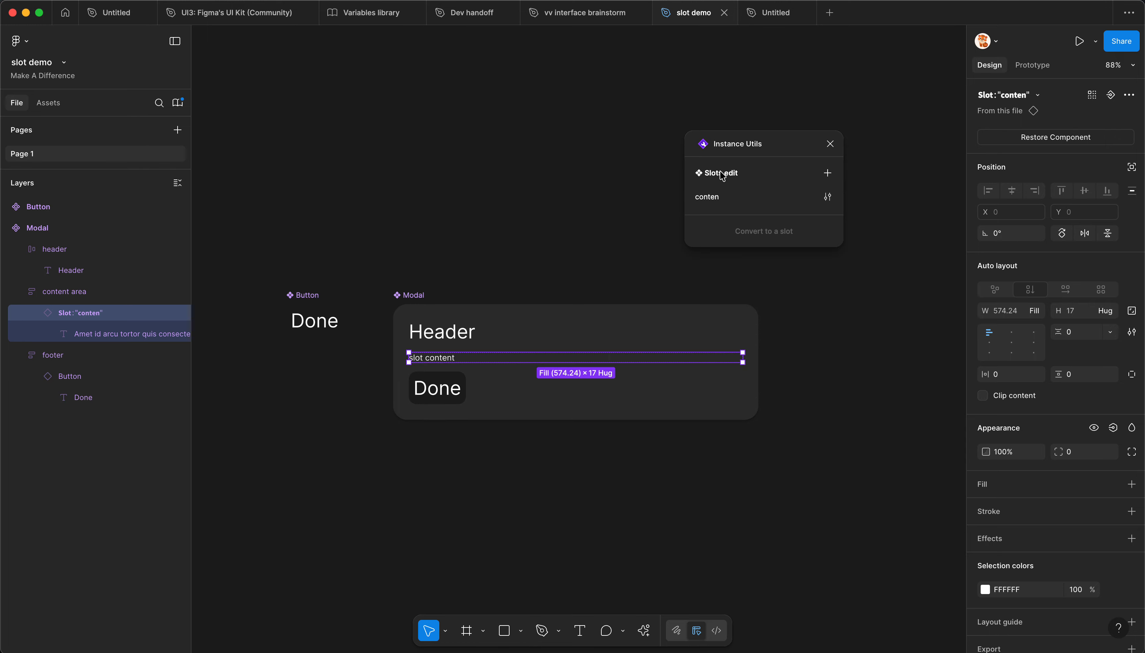
left_click(441, 341)
left_click(750, 234)
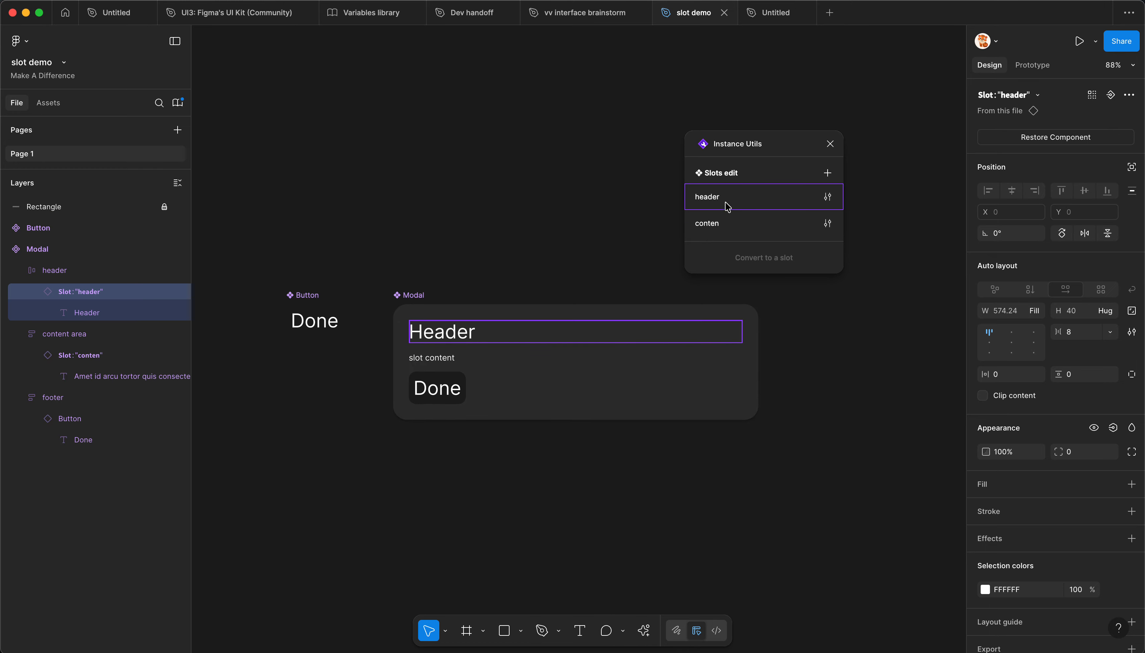
Step: Correct the name of the "conten" slot to "content" and return to the slots overview
left_click(827, 223)
left_click(795, 227)
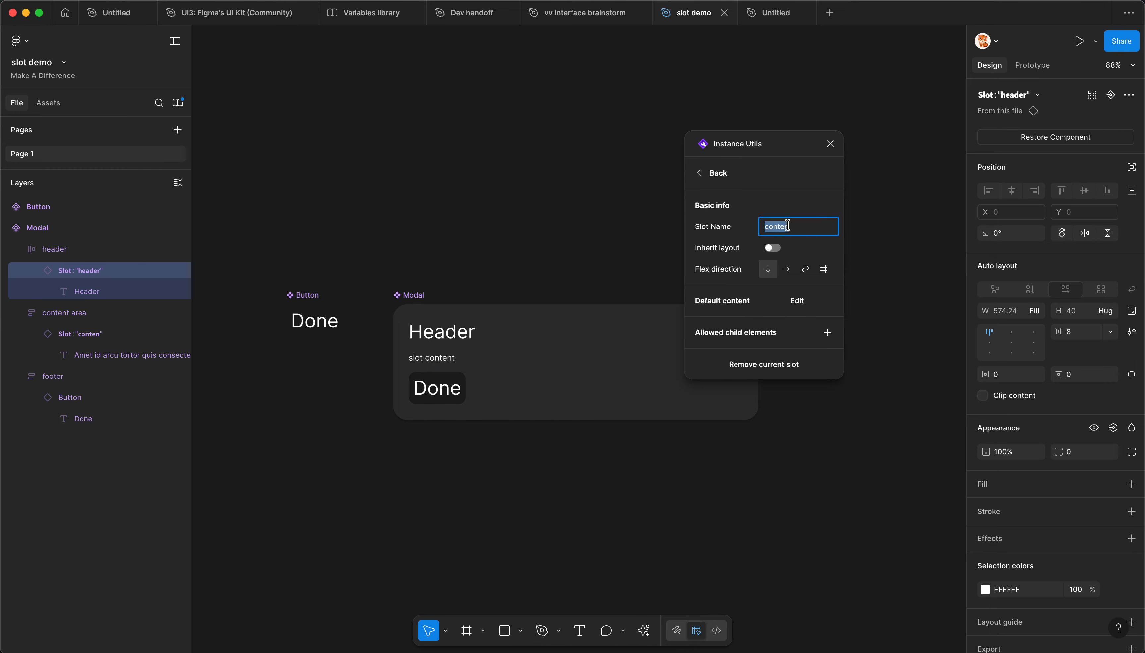
type("t")
left_click(713, 180)
left_click(488, 243)
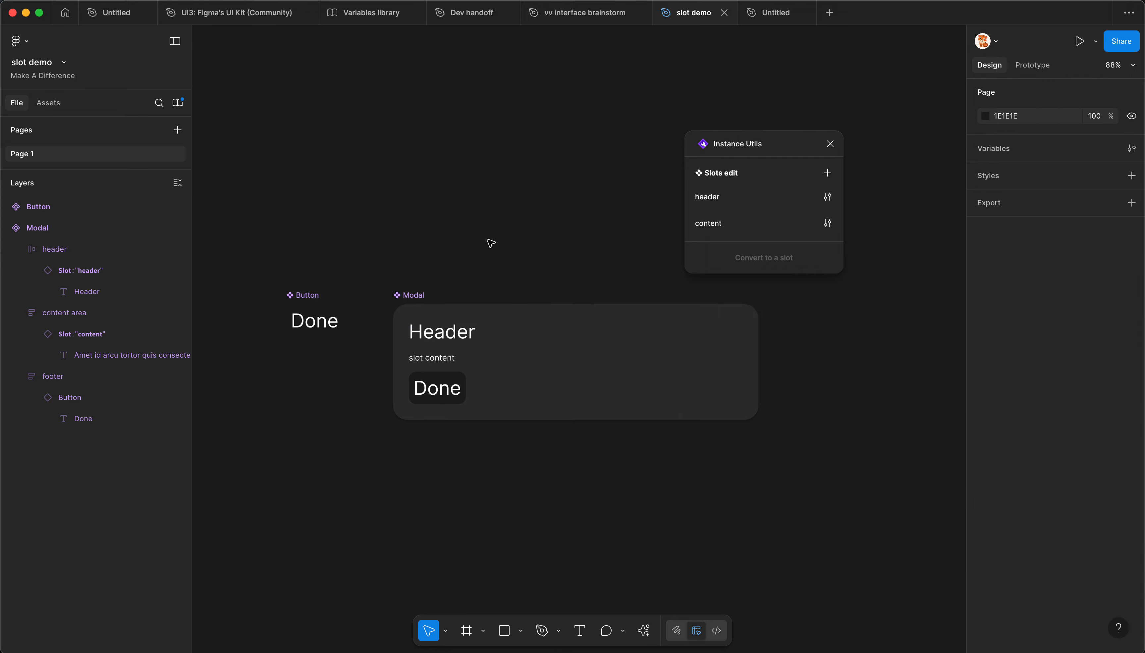
Step: Place an instance of the Modal beside its main component at X 437, Y -198
left_click(468, 334)
left_click_drag(467, 334, 384, 360)
scroll(384, 359, "up", 1)
scroll(385, 361, "up", 2)
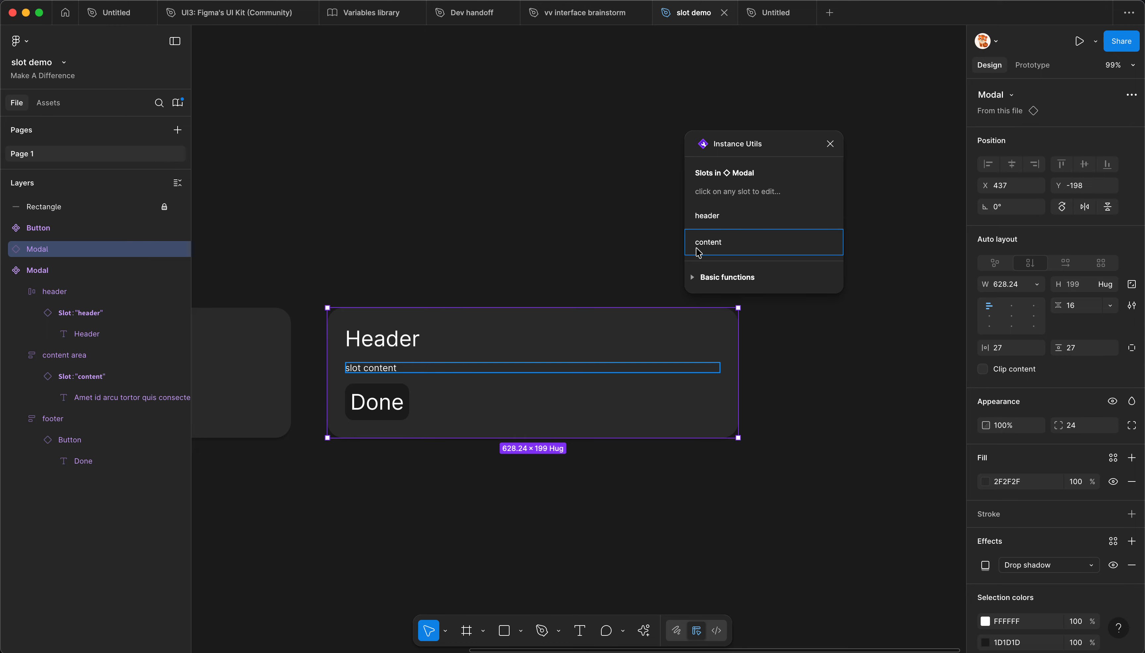
Step: Edit the content slot of the Modal instance, duplicate its slot content text twice, and apply the changes
left_click(715, 247)
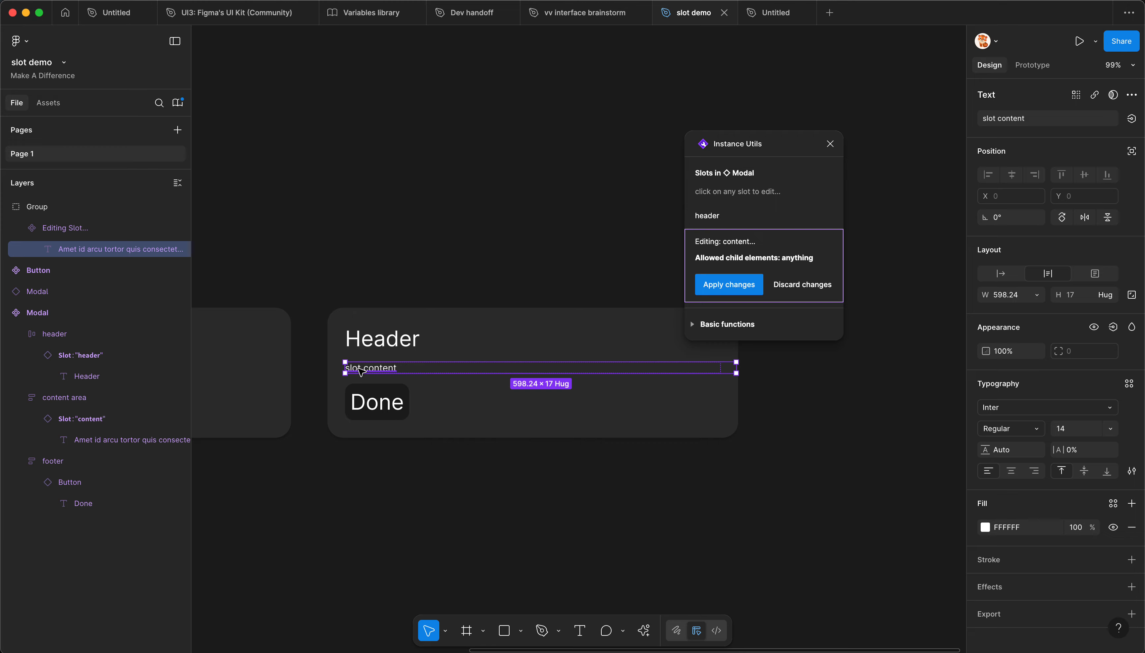
key("ctrl+d")
key("ctrl+d")
left_click(723, 286)
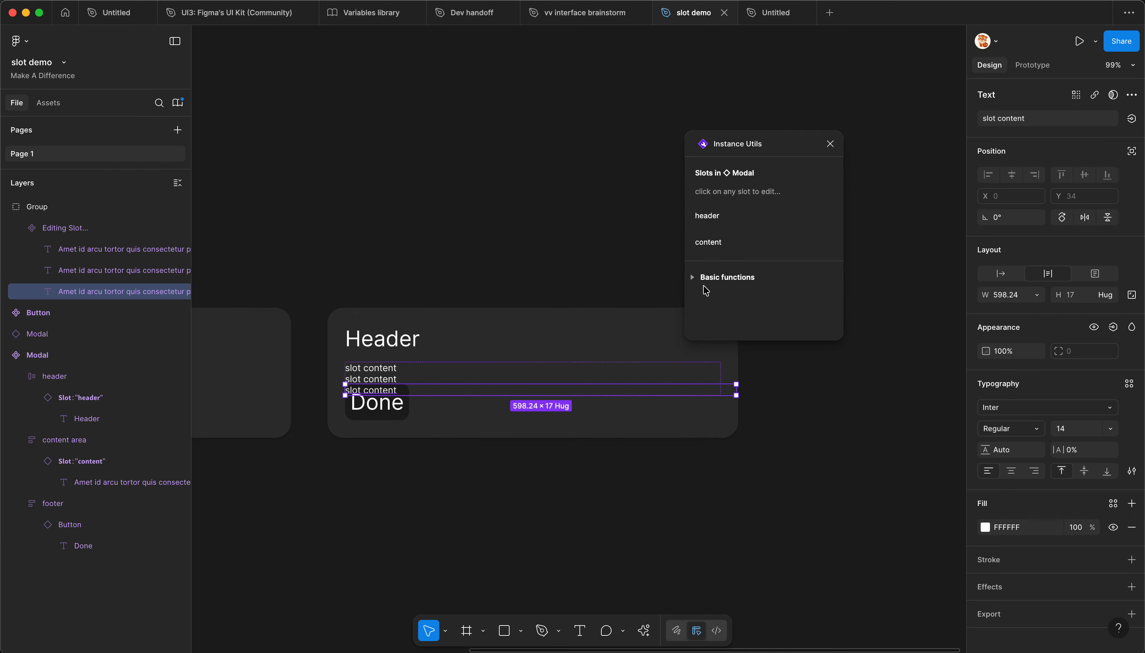
Step: Examine the text layers nested in the Modal instance's content slot, widening the layer list to read their names
double_click(386, 379)
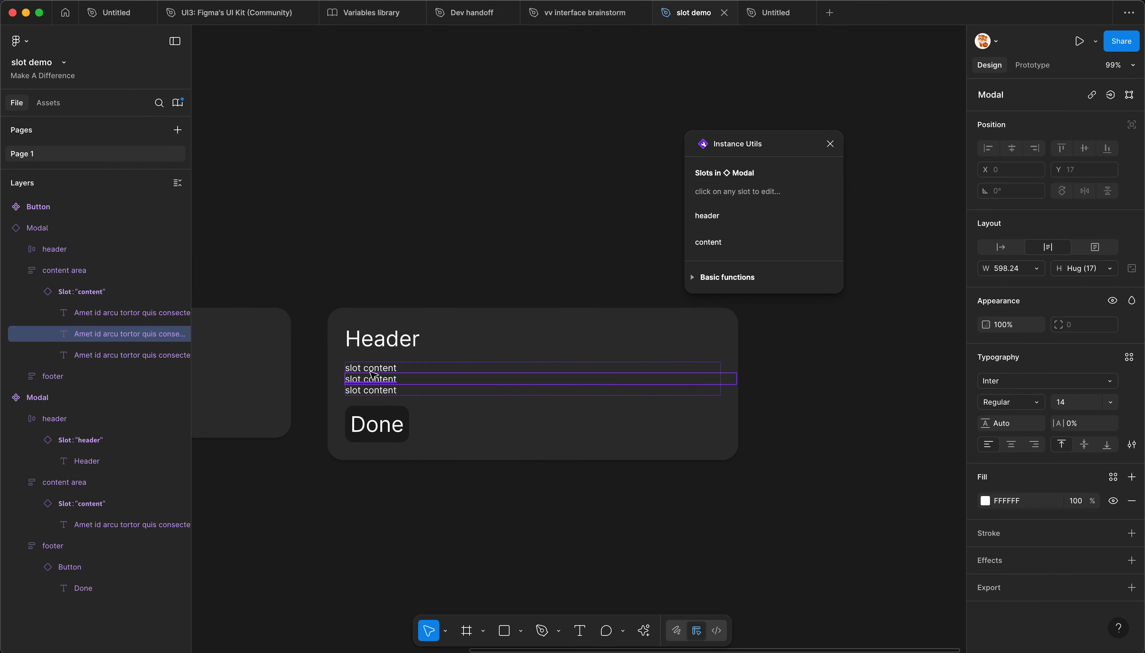
left_click(88, 355)
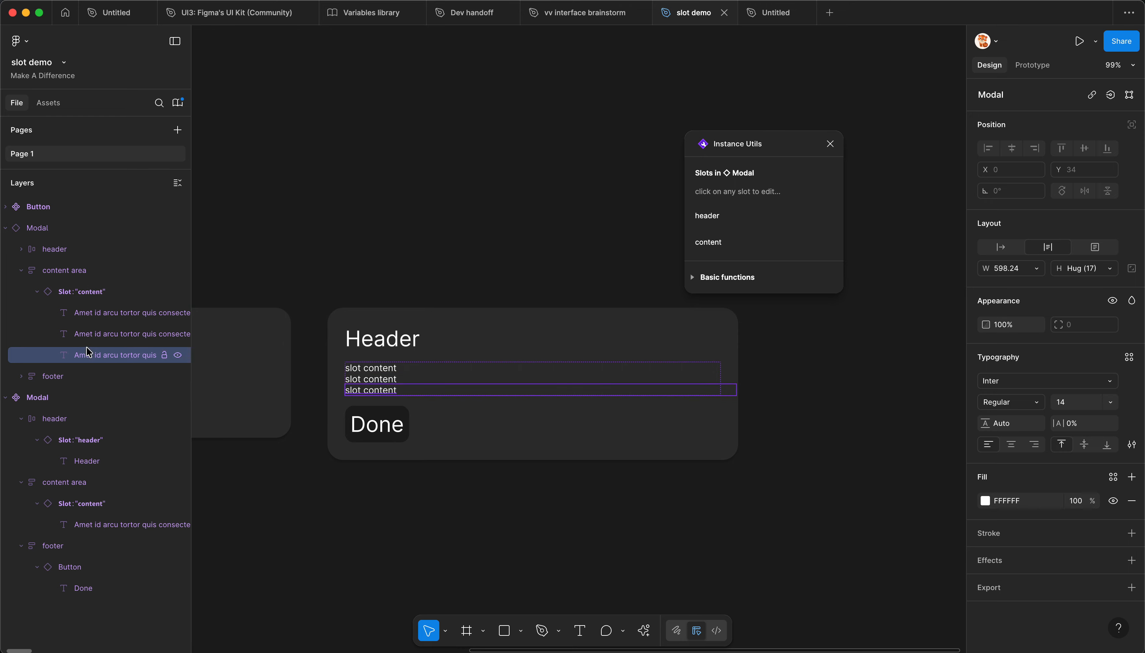
left_click_drag(191, 306, 233, 305)
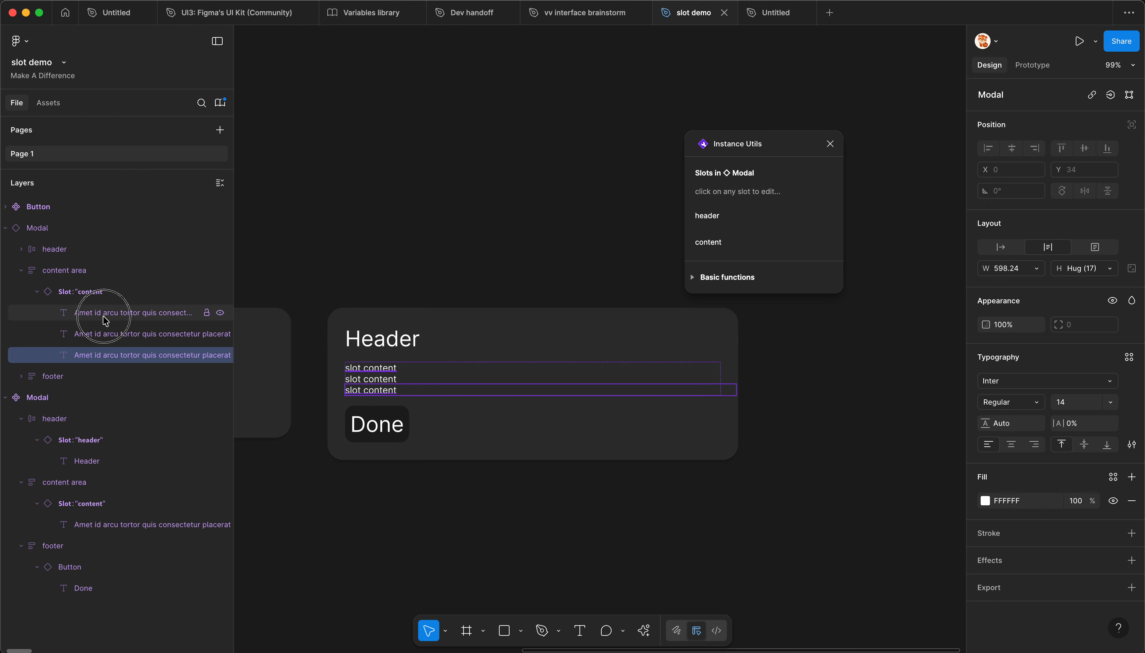
left_click(88, 294)
left_click(329, 269)
Step: Go to the main component of the Modal instance and set its horizontal padding to 37
scroll(472, 330, "left", 6)
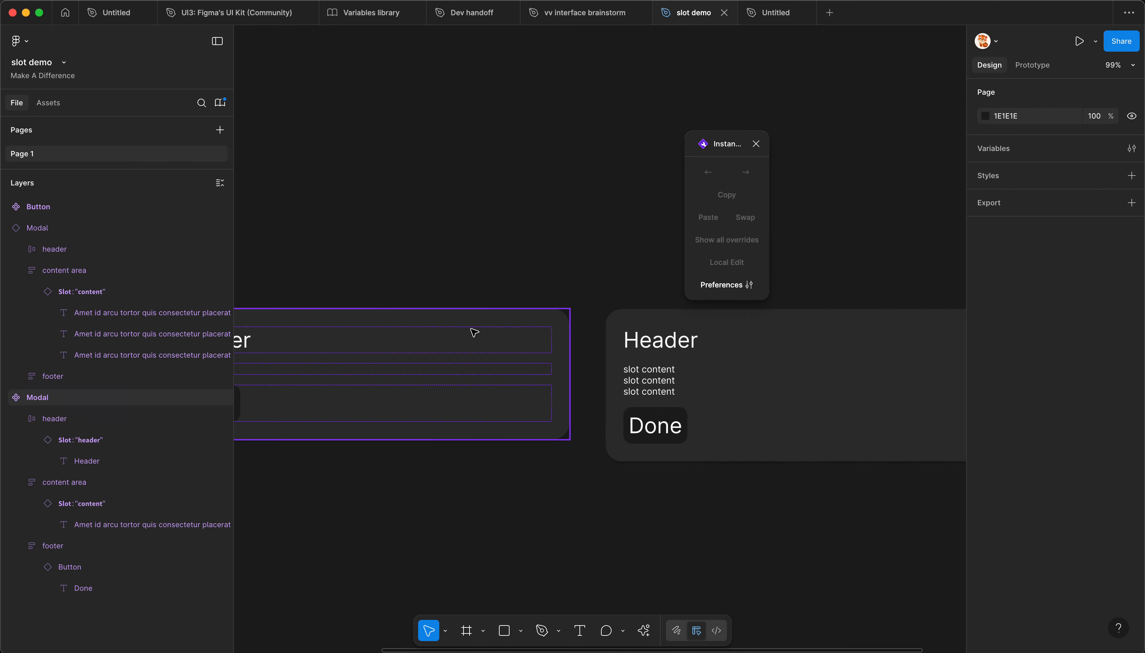
left_click(679, 371)
right_click(679, 371)
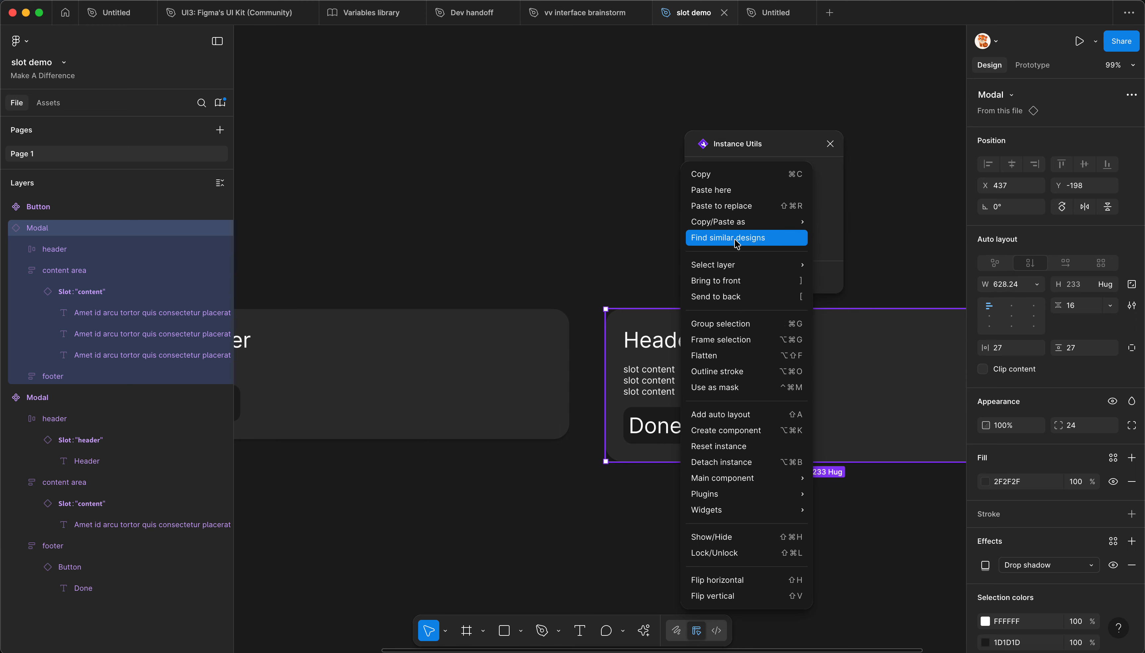
mouse_move(735, 476)
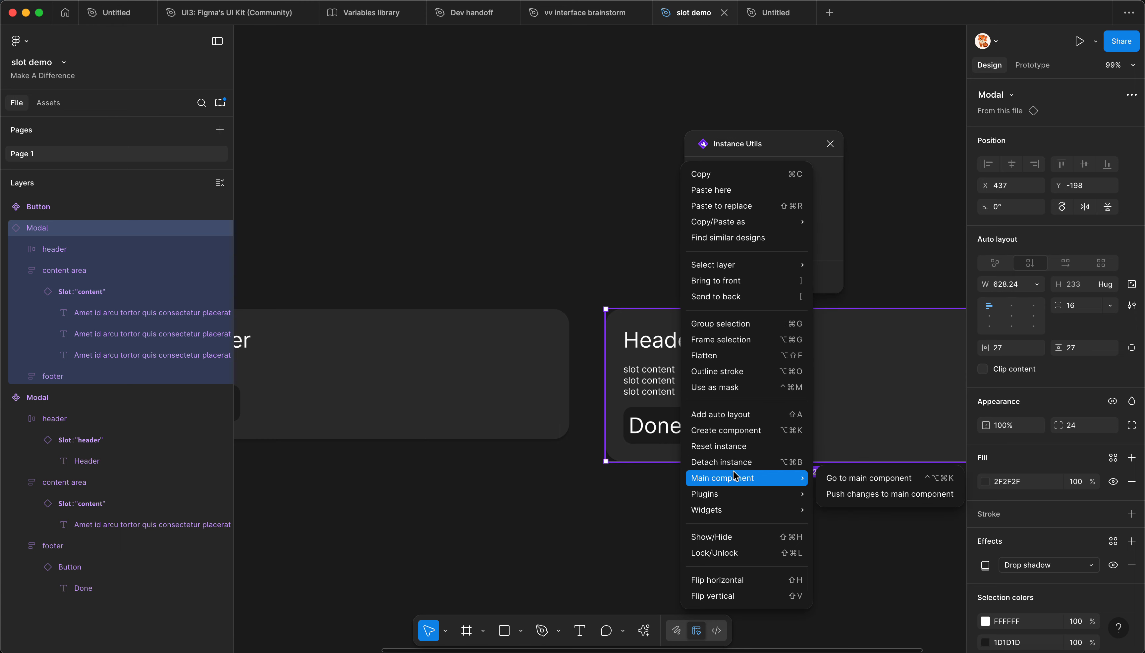
left_click(860, 483)
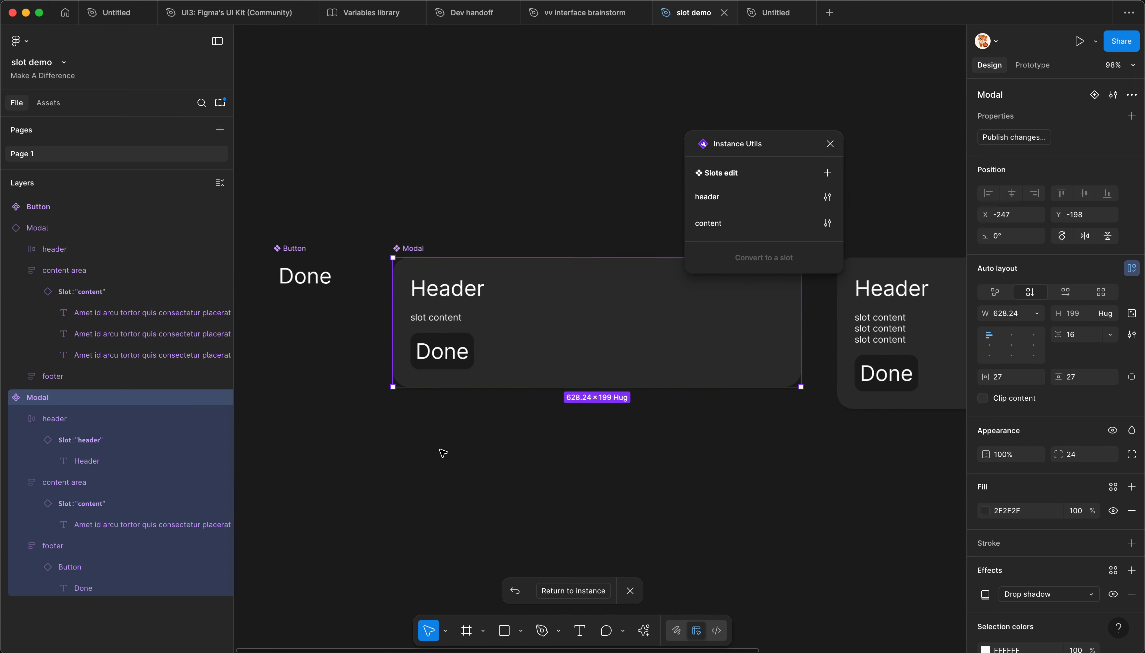
scroll(575, 447, "down", 3)
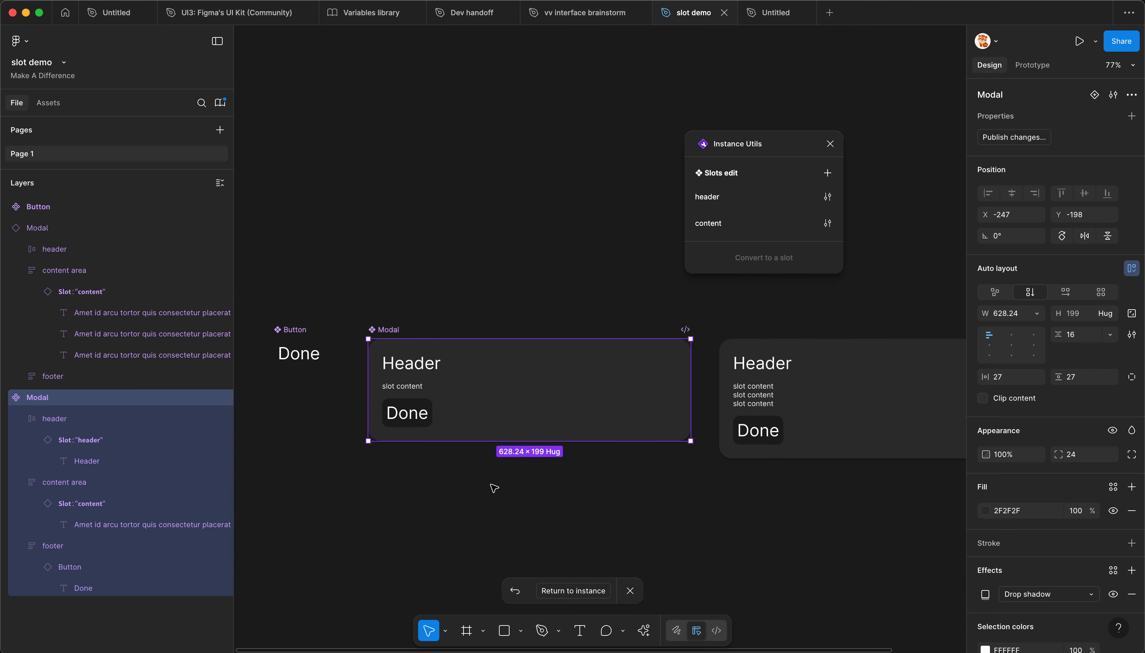
scroll(595, 484, "down", 1)
left_click_drag(774, 494, 747, 504)
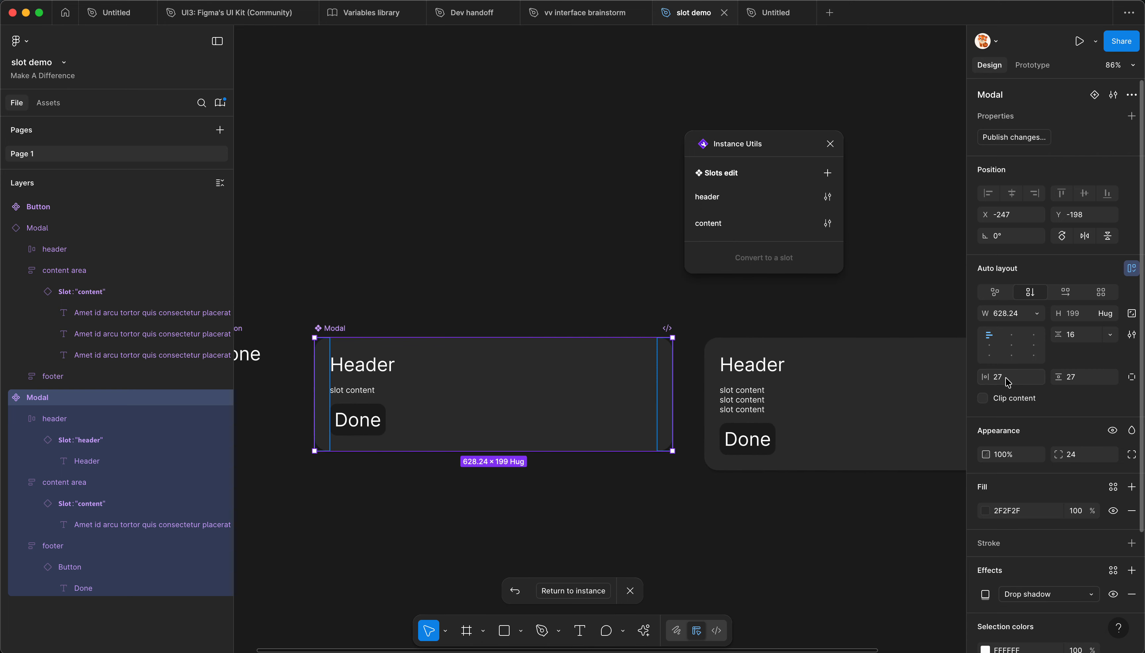
left_click_drag(983, 380, 988, 379)
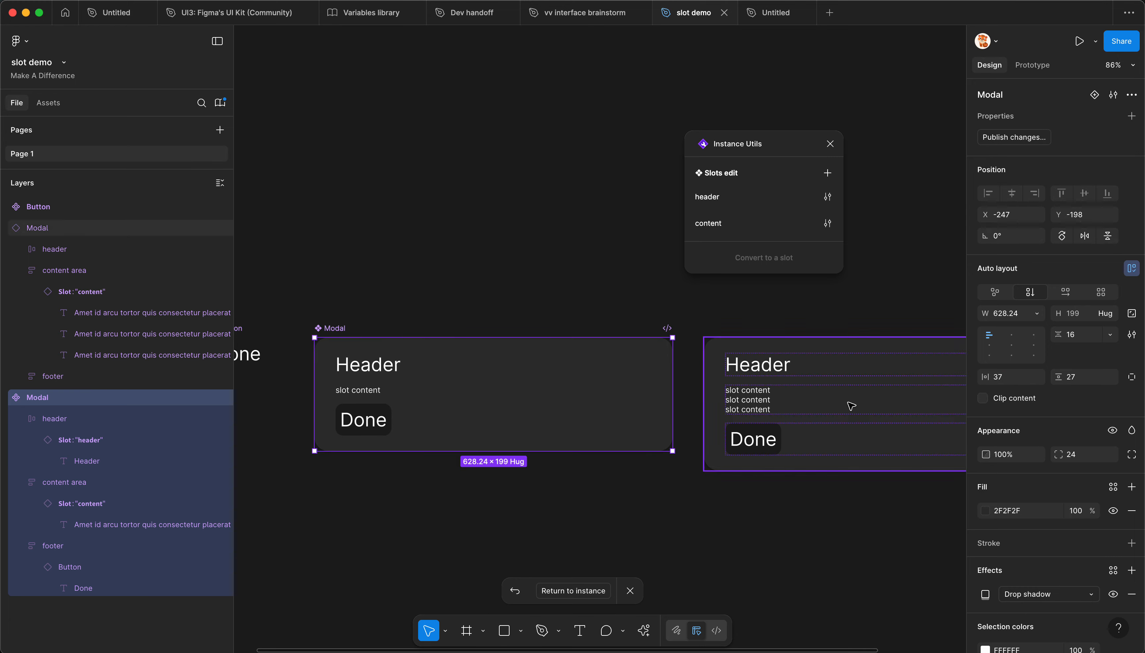
Step: Set the vertical gap between items in the Modal main component to 18
scroll(577, 457, "down", 2)
scroll(577, 457, "up", 2)
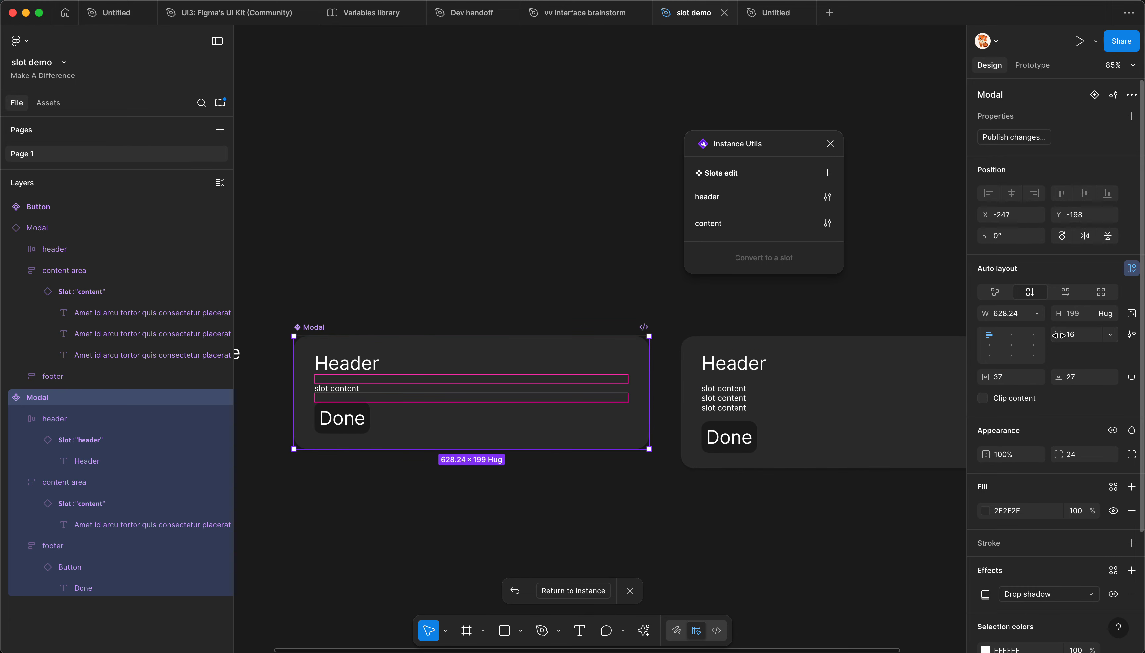
mouse_move(1061, 339)
left_mouse_down()
mouse_move(1075, 343)
mouse_move(1064, 343)
left_mouse_up()
scroll(476, 475, "down", 2)
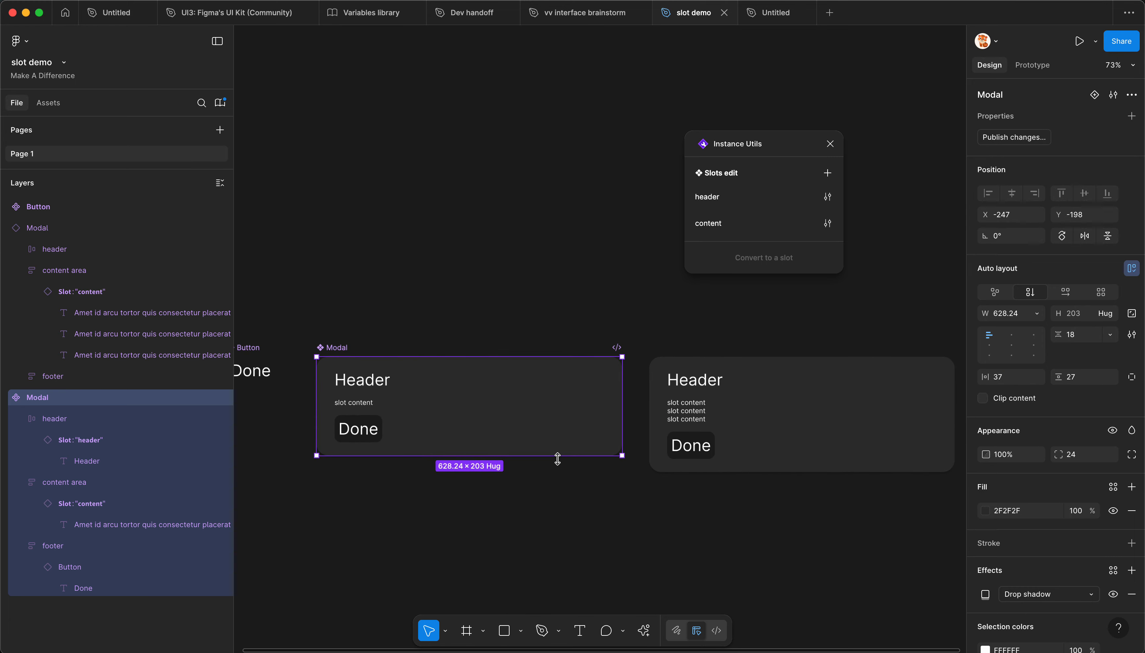
Step: Examine the Modal instance's auto layout gap and padding against those of the main component
scroll(557, 459, "up", 1)
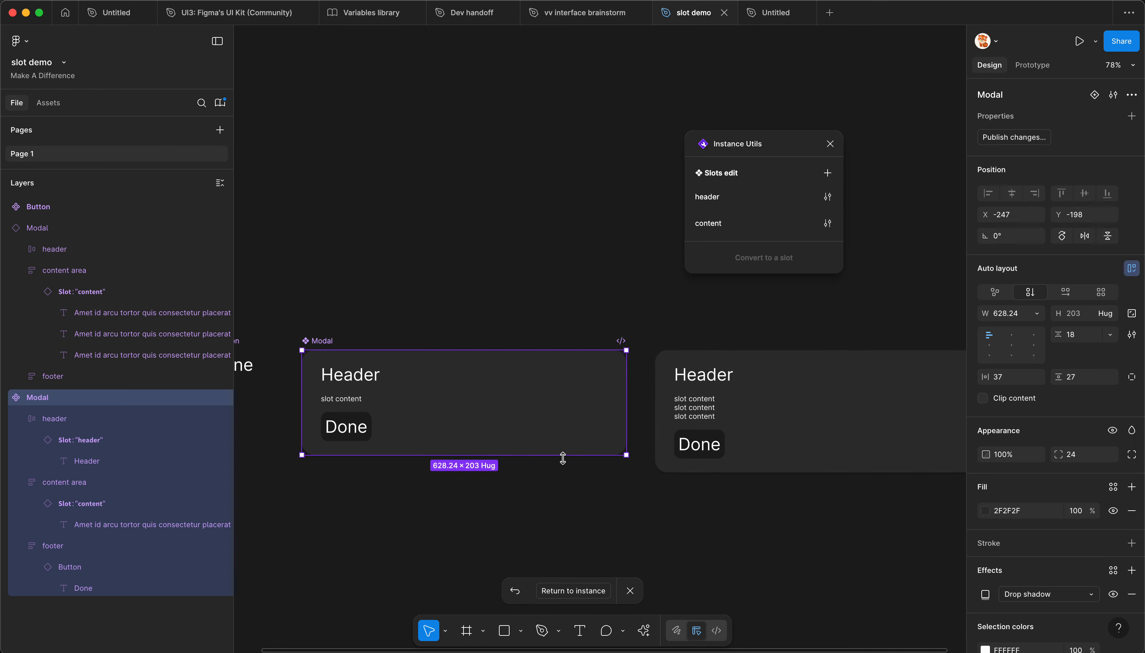
scroll(725, 442, "up", 1)
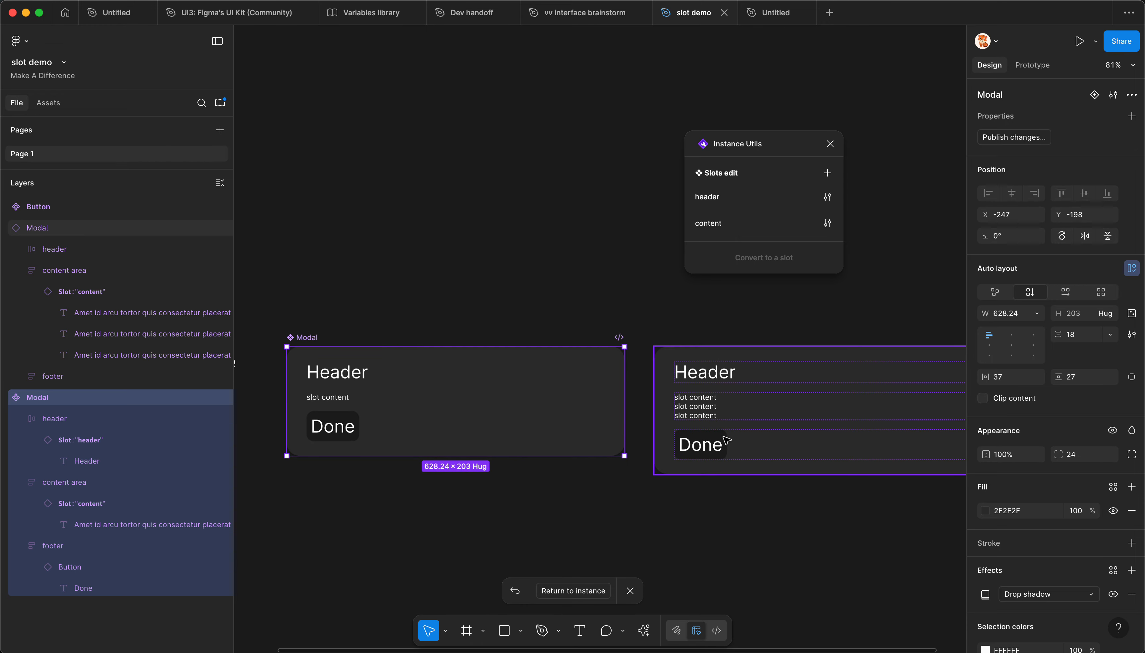
left_click(728, 403)
scroll(700, 401, "right", 5)
scroll(545, 401, "down", 2)
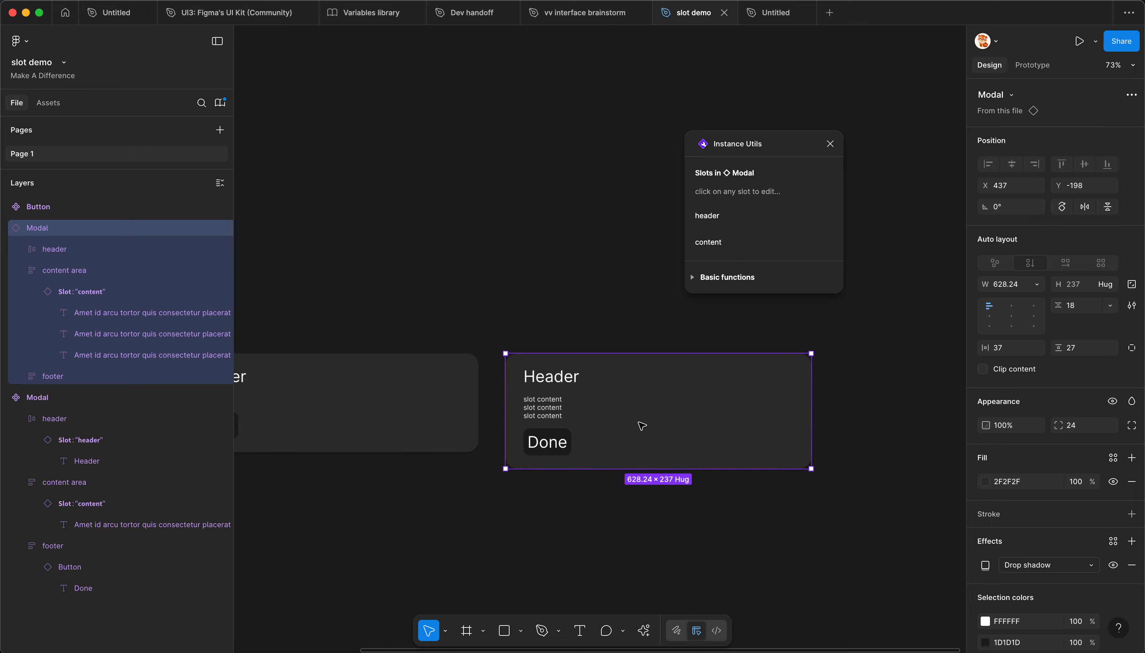
Step: Review the pending component changes in the library publishing dialog and close it without publishing
left_click(373, 231)
key("alt+3")
left_click(790, 143)
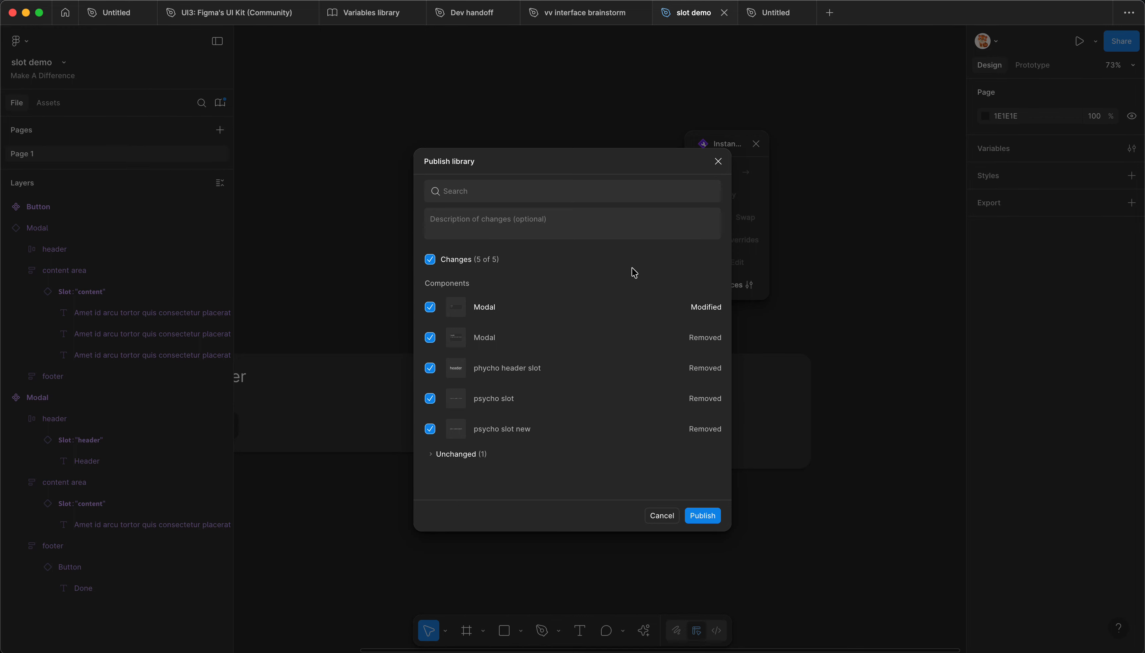
left_click(718, 162)
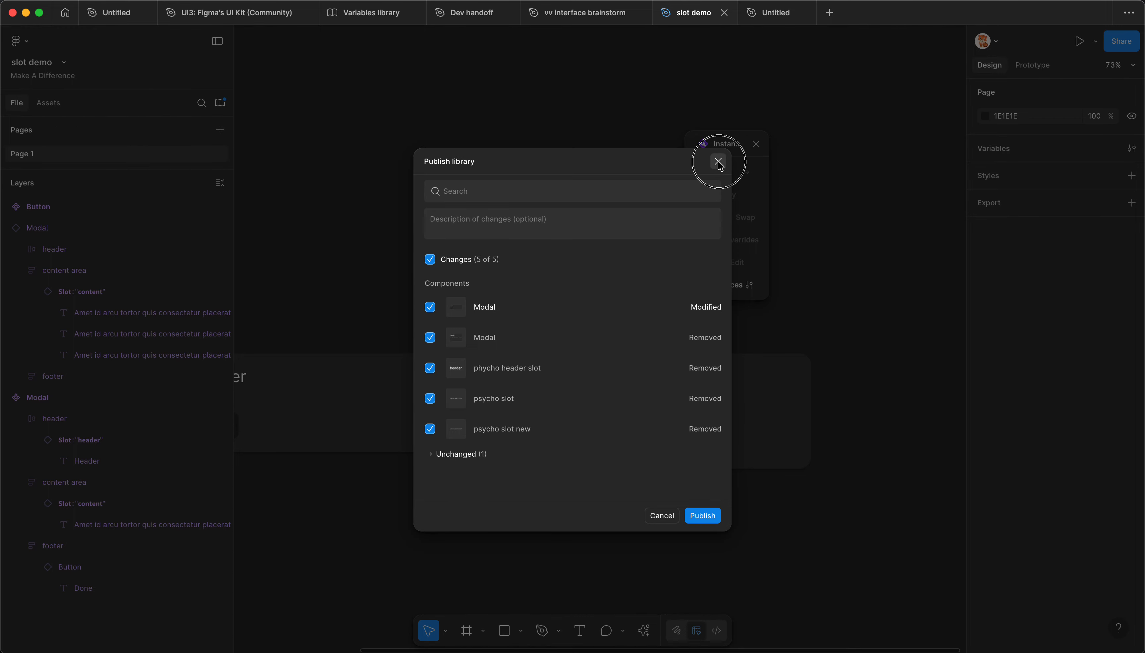
left_click(718, 163)
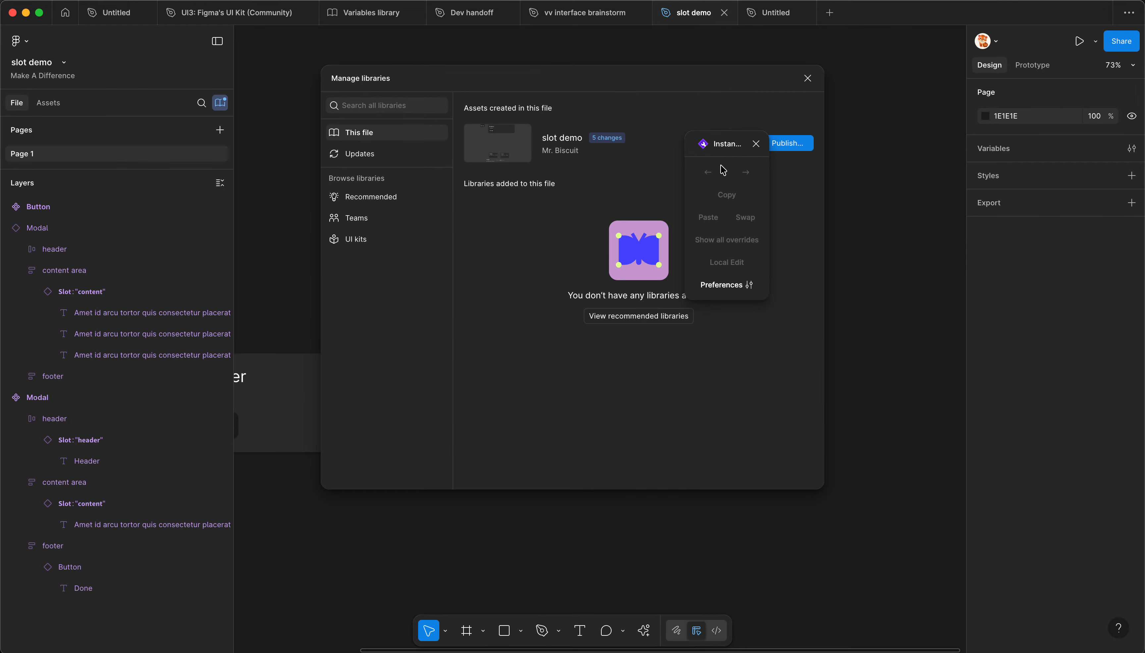
left_click(808, 78)
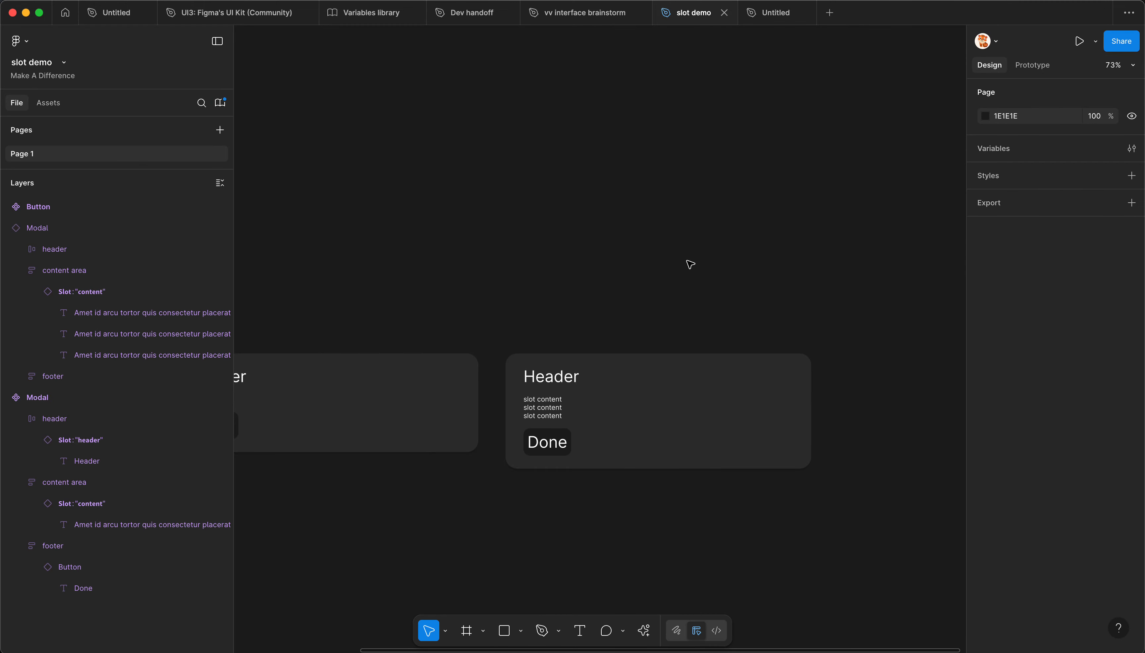
Step: Inspect the header and content layers inside the Modal instance, and reselect the whole instance
left_click(603, 403)
scroll(605, 426, "up", 2)
scroll(604, 426, "up", 1)
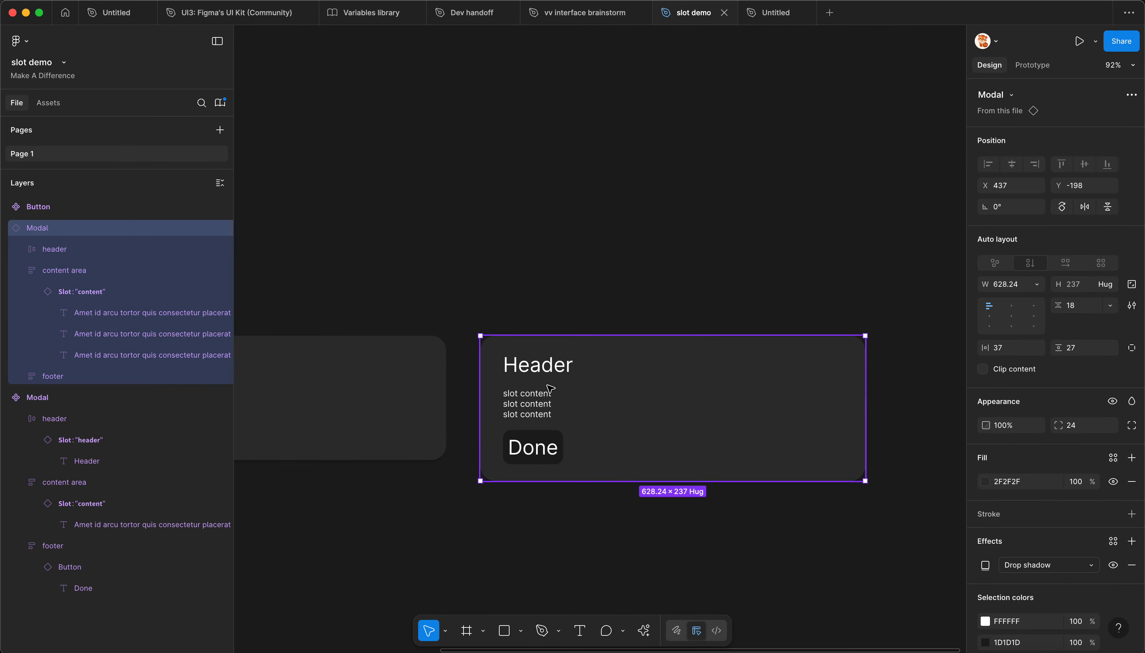
scroll(550, 401, "down", 2)
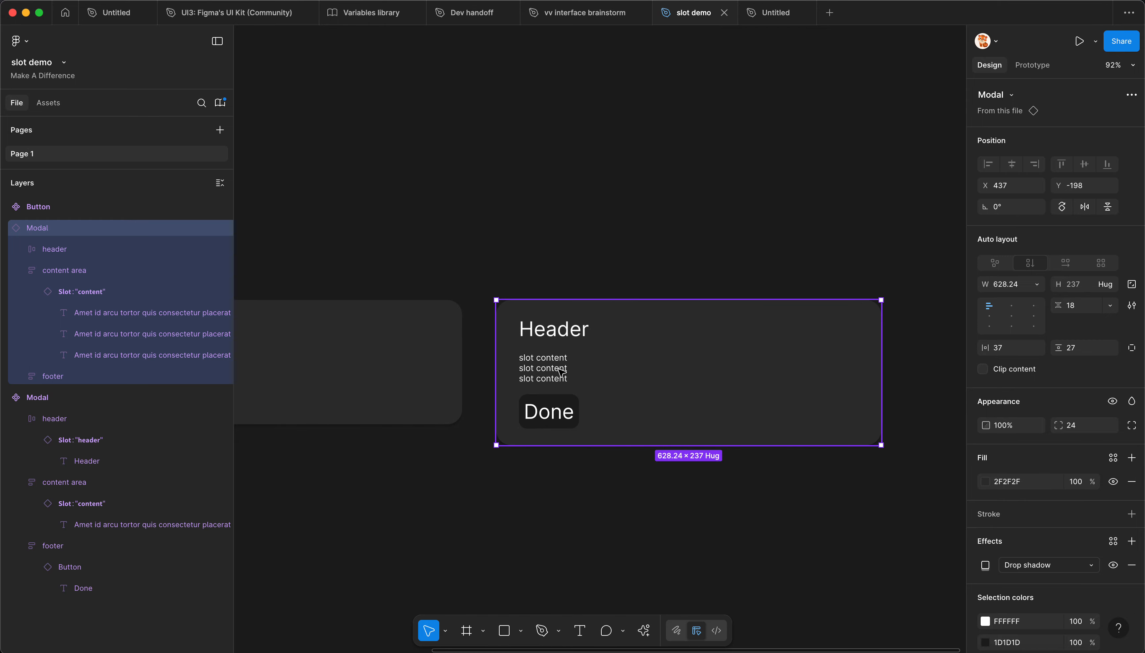
left_click(568, 329)
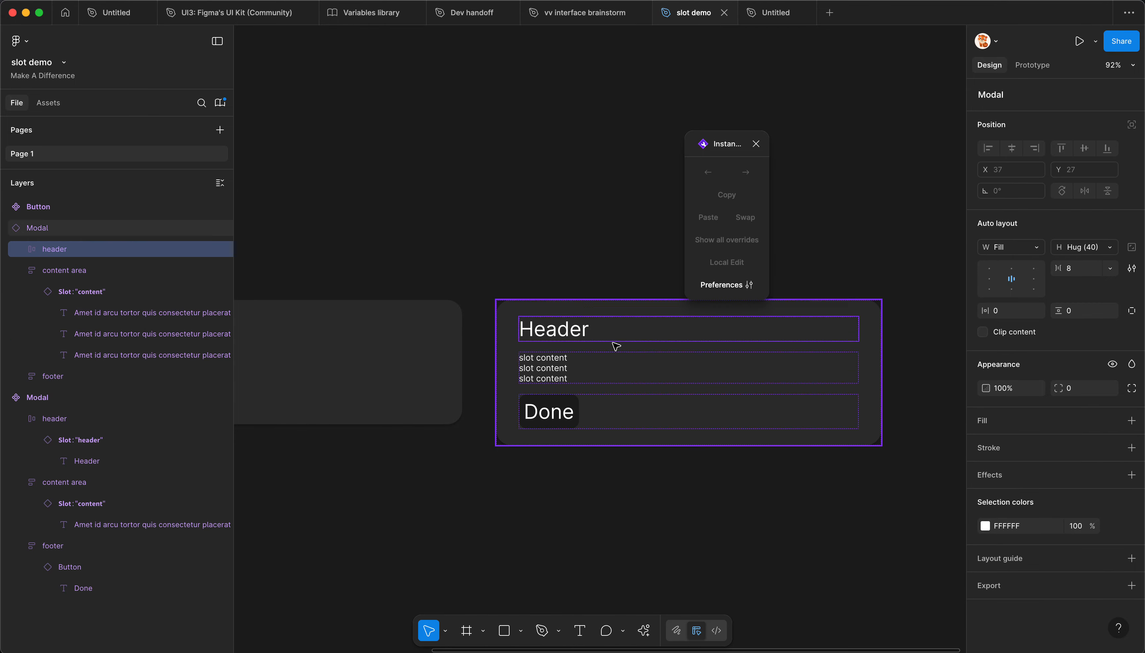
left_click(567, 366)
left_click(510, 323)
key("space")
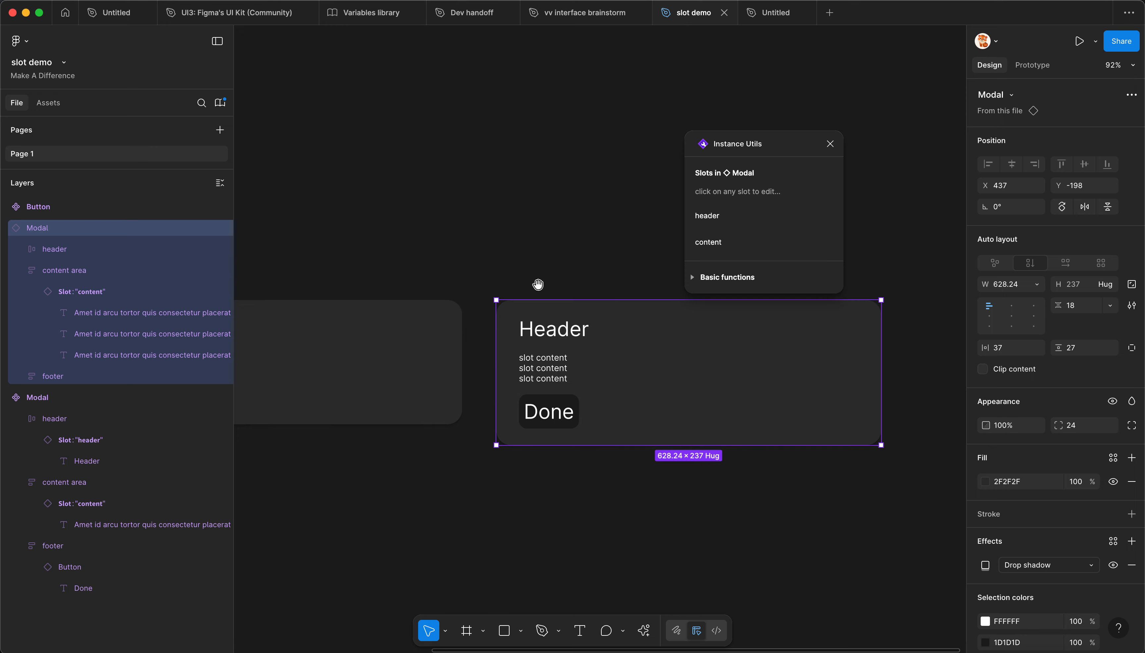
left_click_drag(564, 250, 428, 267)
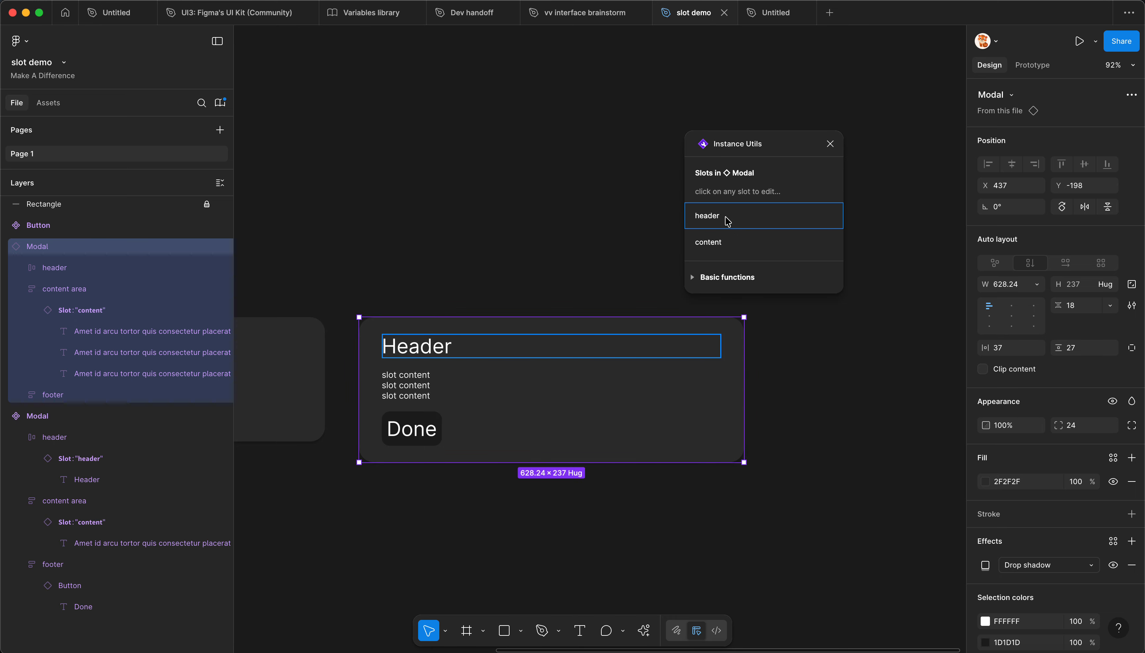
Step: Edit the header slot of the Modal instance, duplicate its Header text once, and apply the changes
left_click(21, 249)
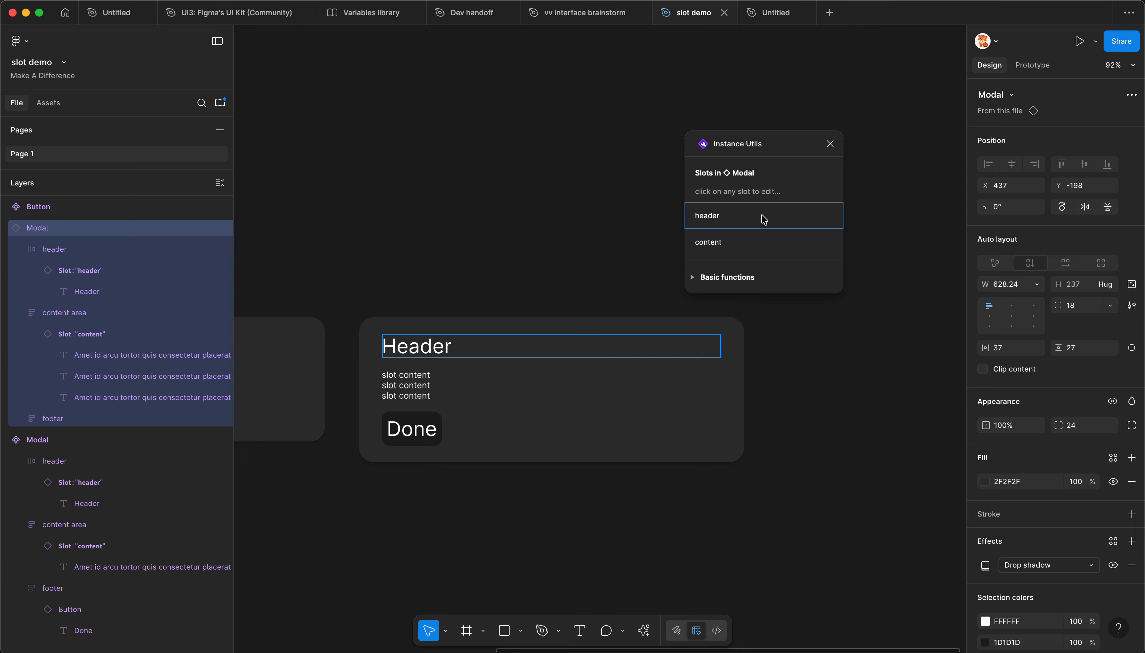
left_click(726, 220)
left_click_drag(762, 144, 795, 125)
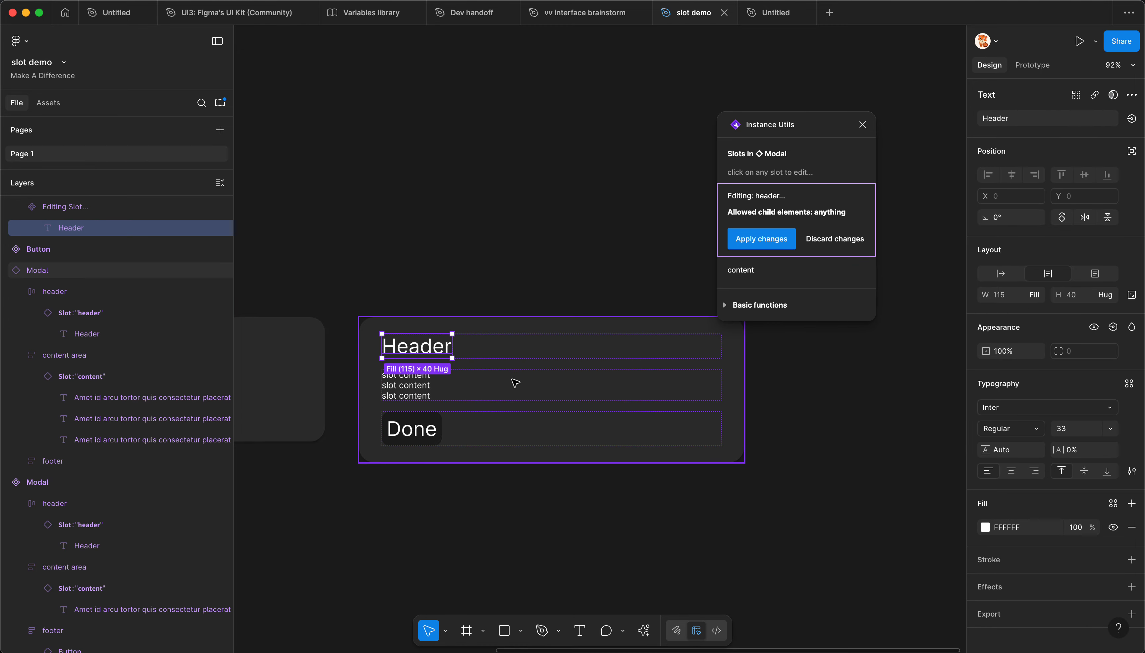
scroll(499, 365, "up", 1)
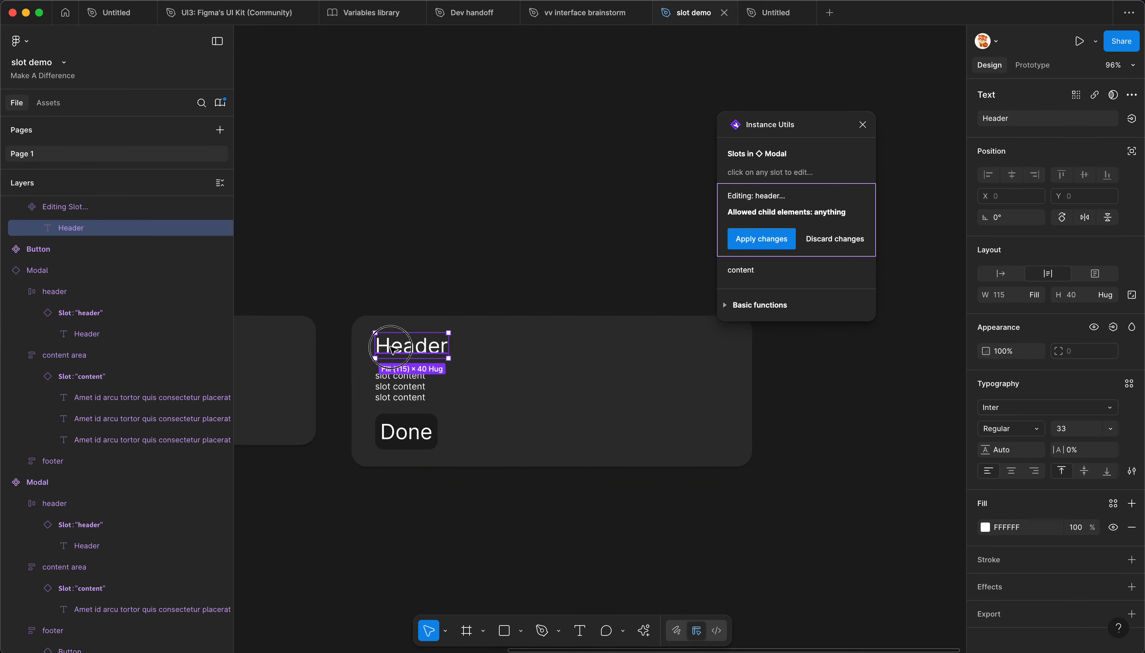
key("ctrl+d")
left_click(748, 240)
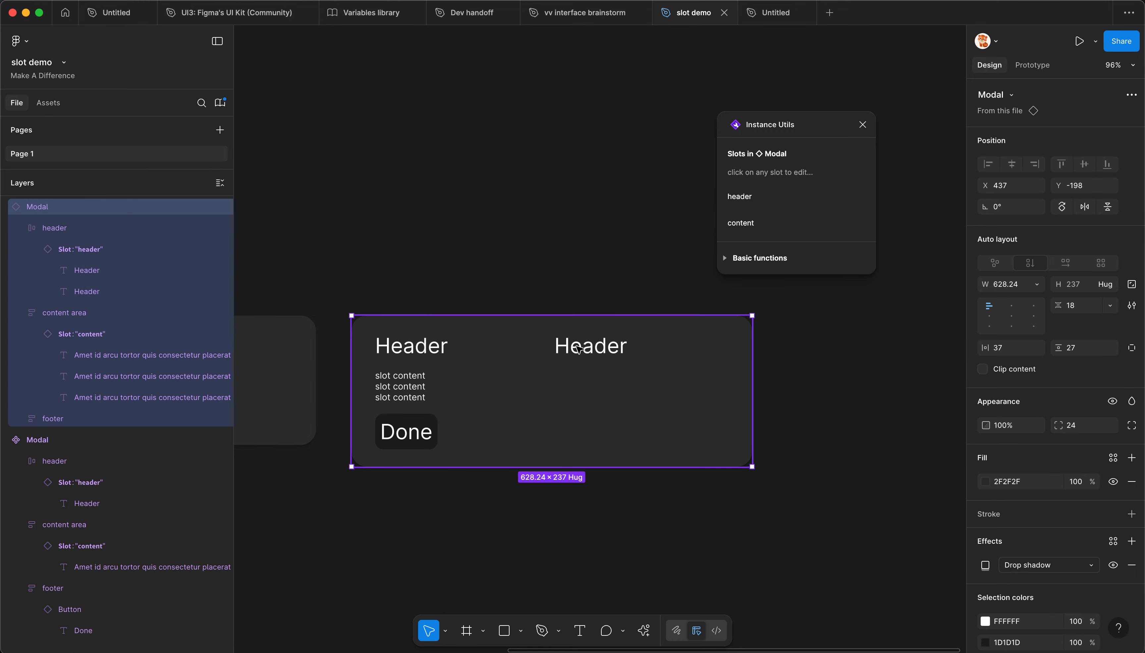
Step: Compare the Modal instance's duplicated header text and slot contents with the Modal main component
left_click(606, 348)
left_click(565, 274)
scroll(565, 273, "left", 4)
scroll(761, 370, "down", 3)
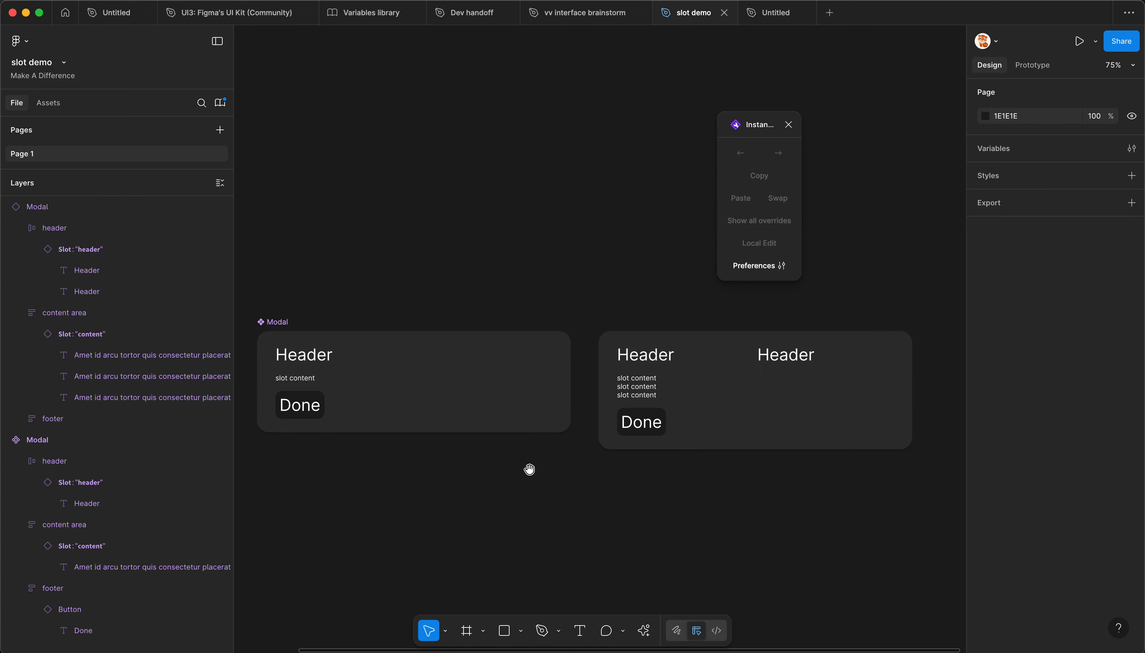
scroll(568, 461, "left", 2)
left_click(692, 404)
left_click(511, 386)
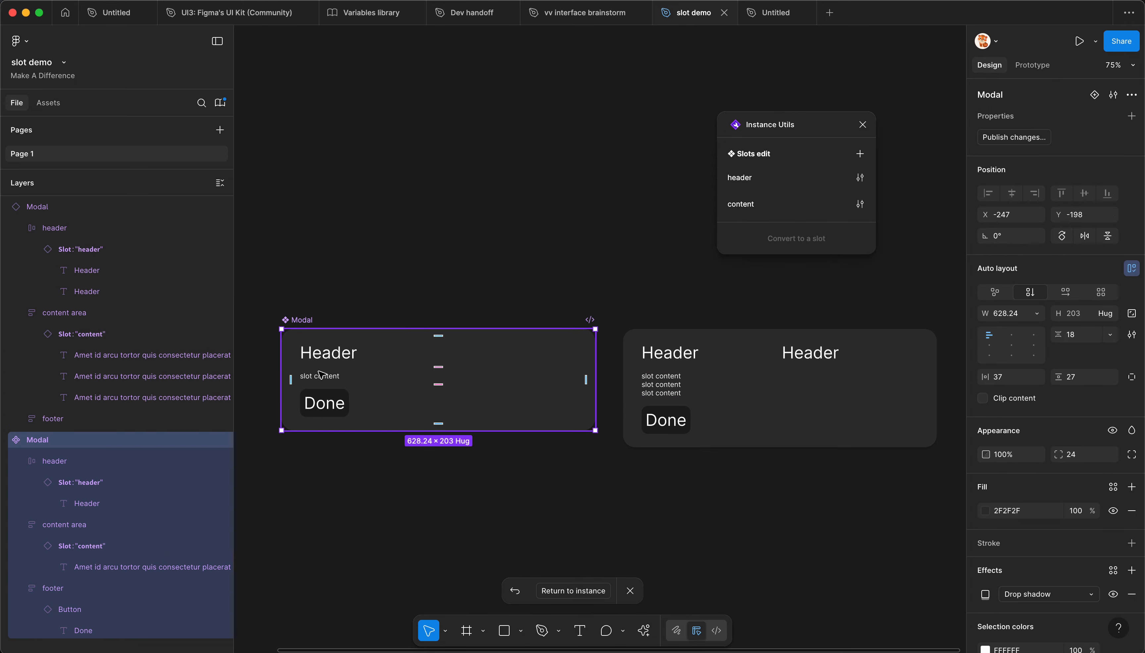
scroll(302, 373, "up", 2)
scroll(359, 376, "up", 1)
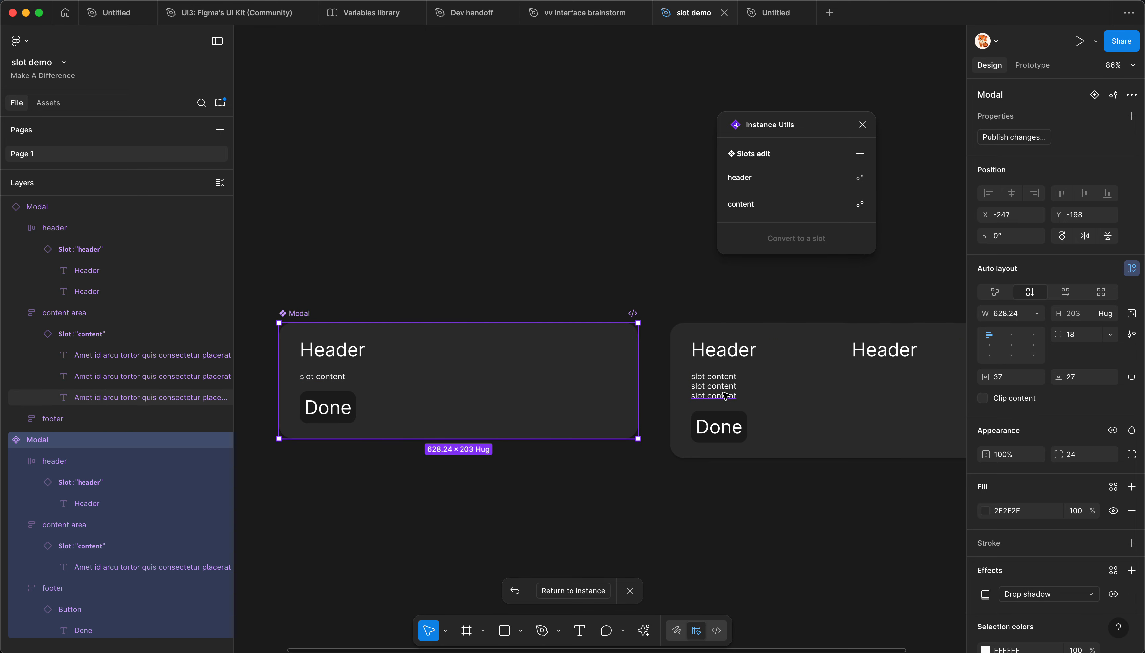
Step: Examine the vertical spacing between the individual slot content texts in the Modal instance
left_click(724, 376, "super")
left_click(724, 386, "super")
left_click(723, 395, "super")
left_click(726, 384, "super")
left_click(728, 376, "super")
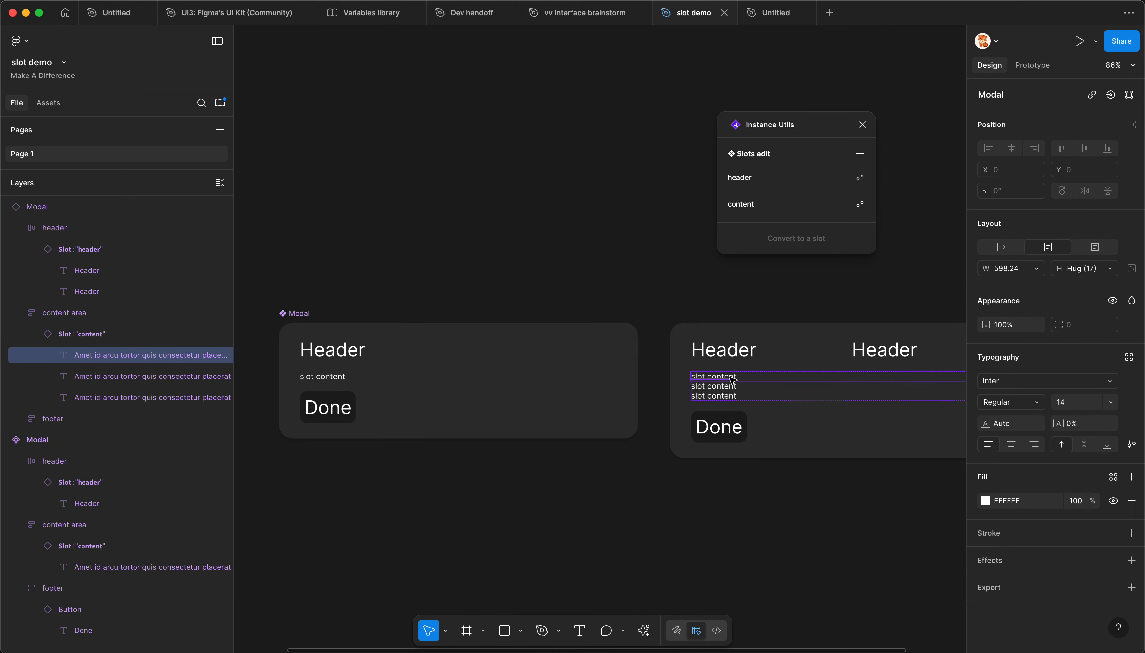
left_click(729, 372)
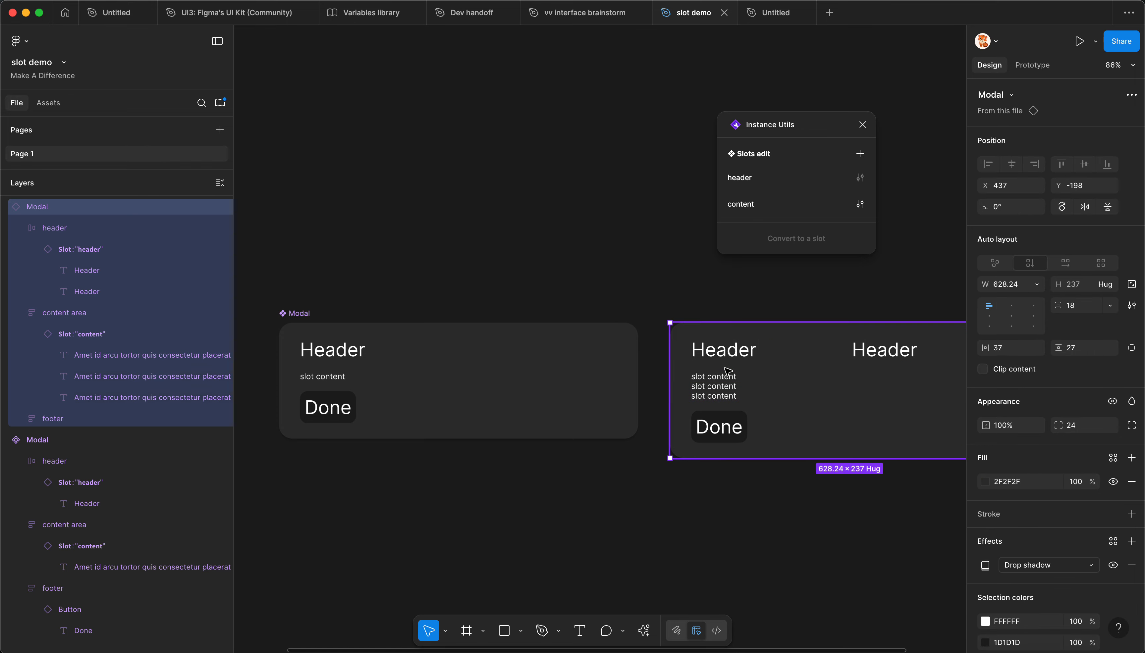
Step: Turn on Inherit layout for the content slot of the Modal main component
left_click(541, 373)
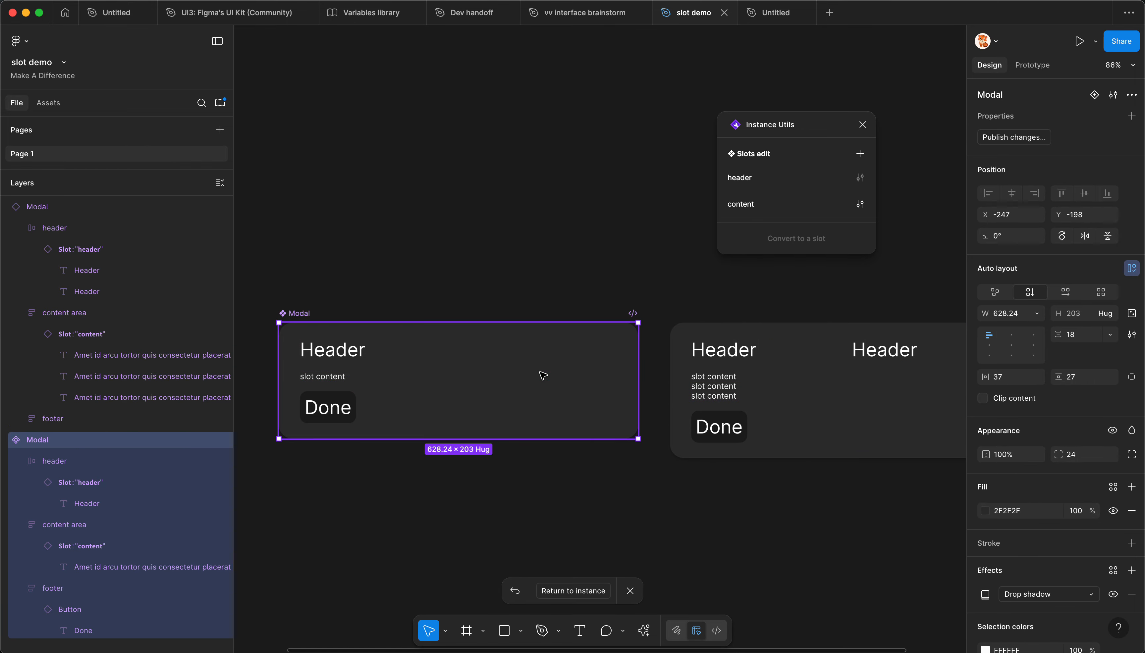
scroll(344, 396, "up", 1)
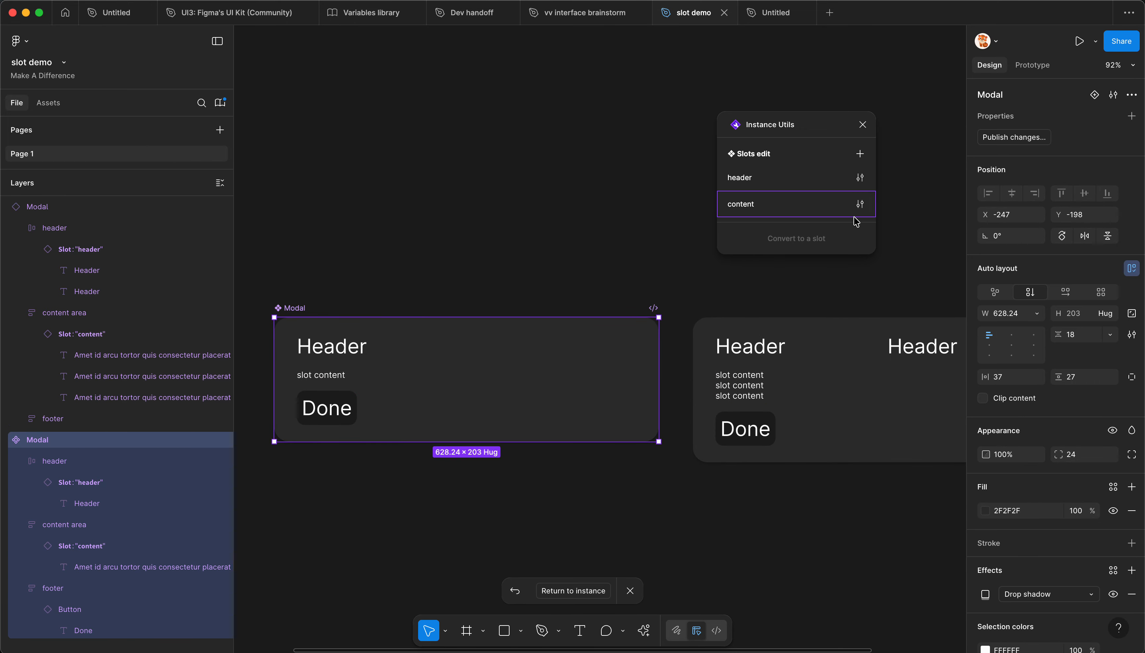
left_click(860, 205)
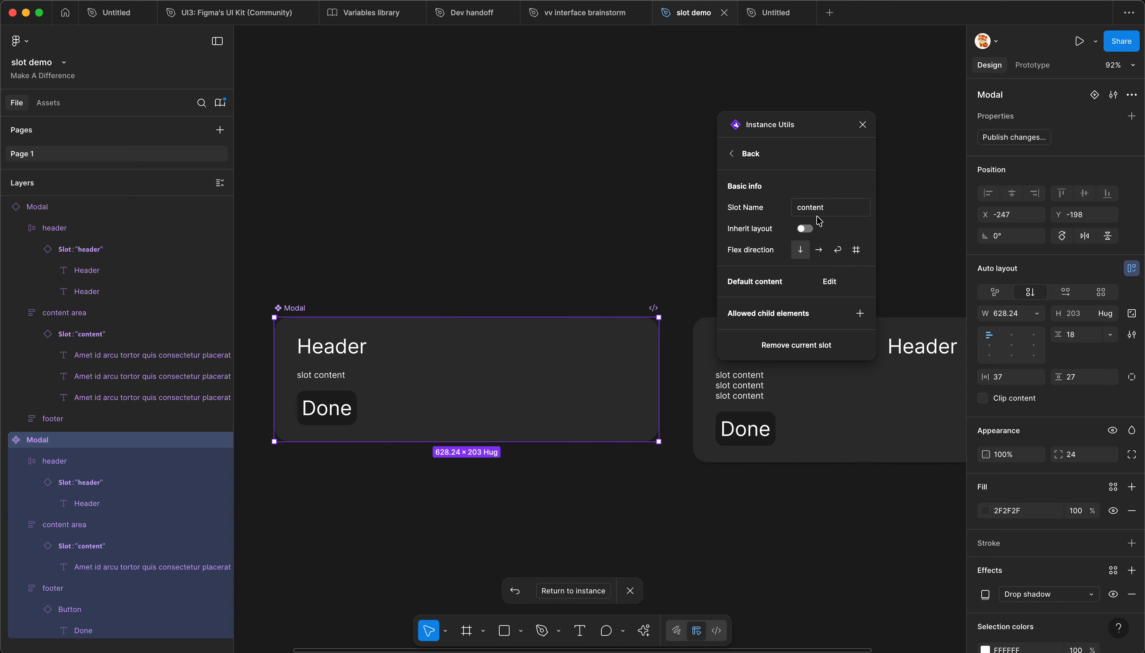
left_click(805, 229)
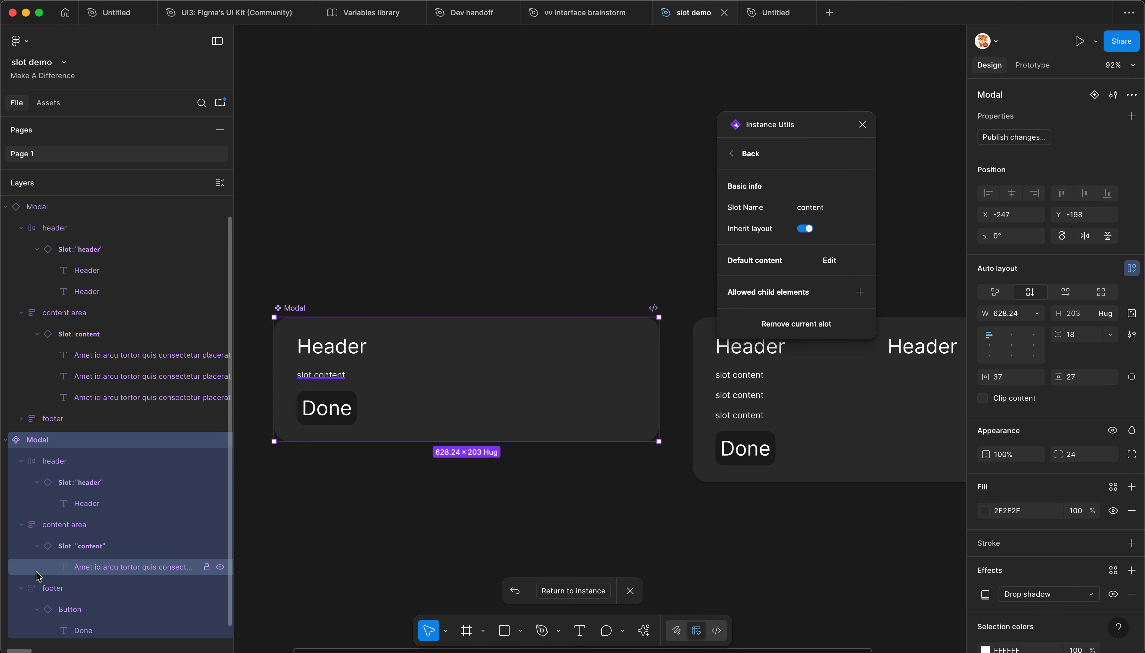
Step: Try centre and right alignment on the main component's content area frame, and restore its left alignment
left_click(73, 546)
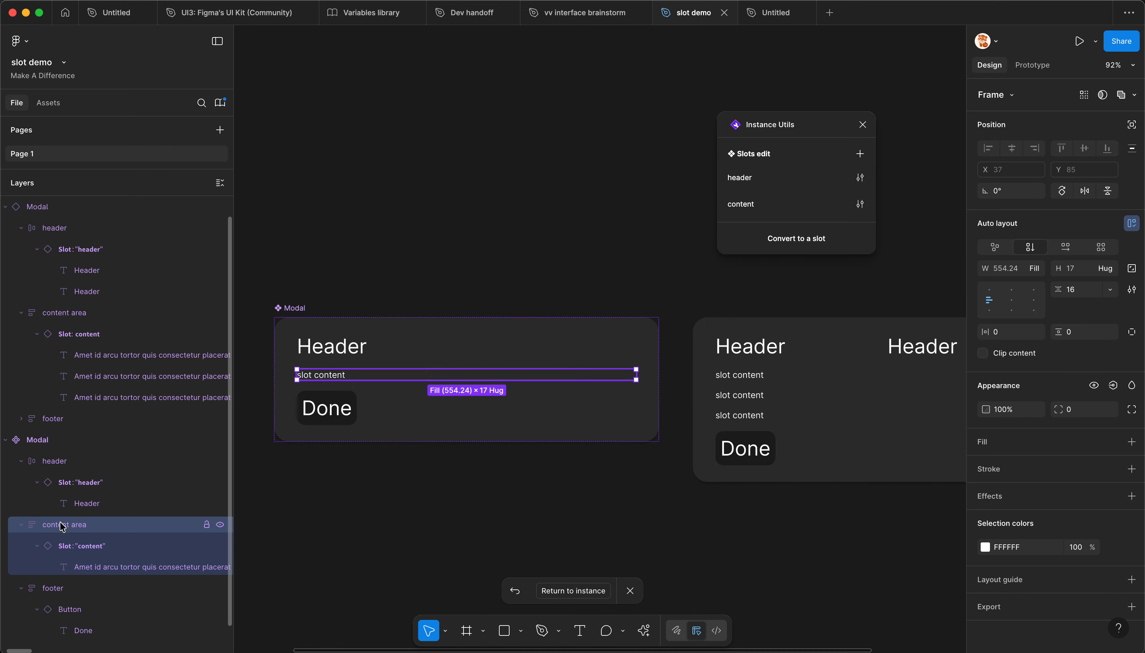
scroll(343, 437, "down", 3)
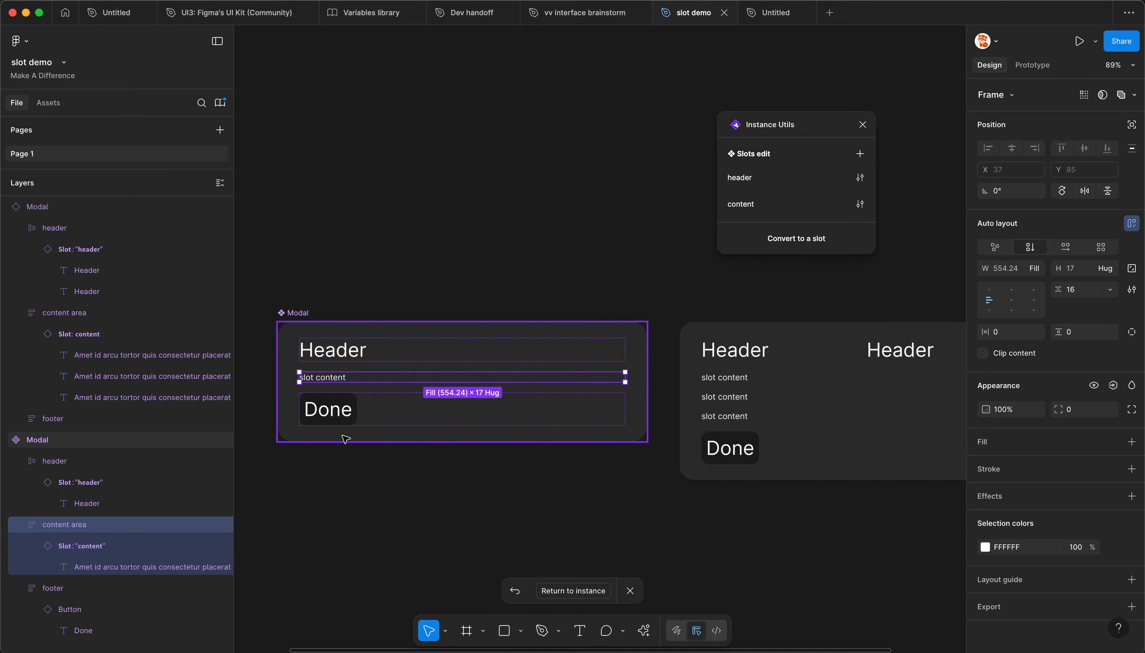
left_click(1011, 300)
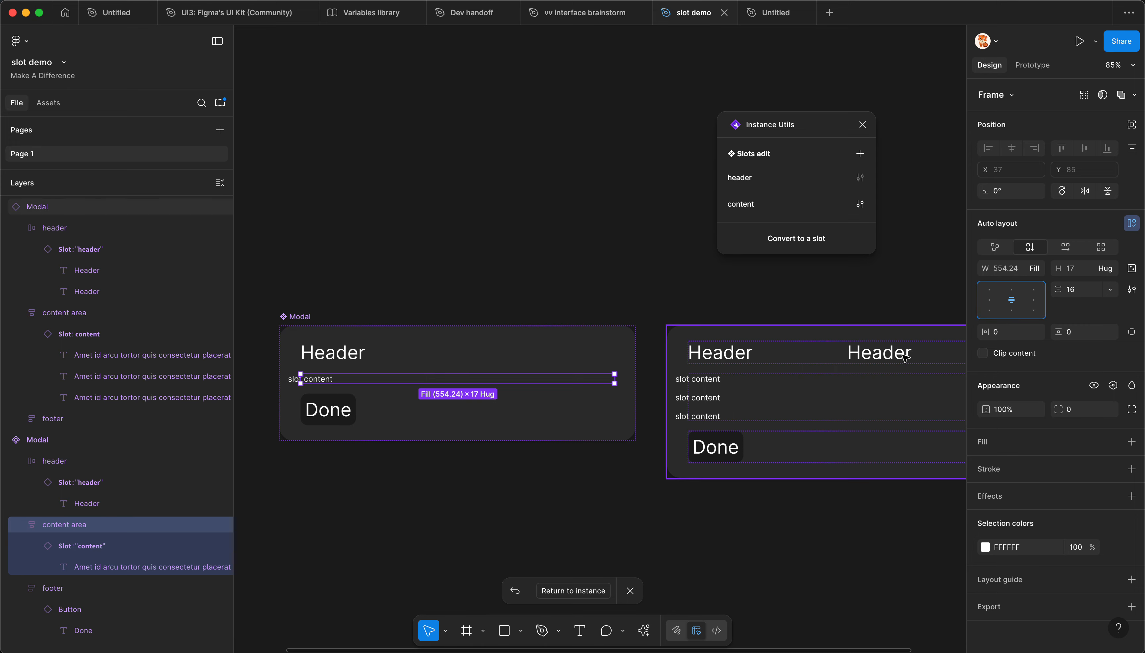
scroll(535, 477, "down", 1)
scroll(535, 477, "up", 1)
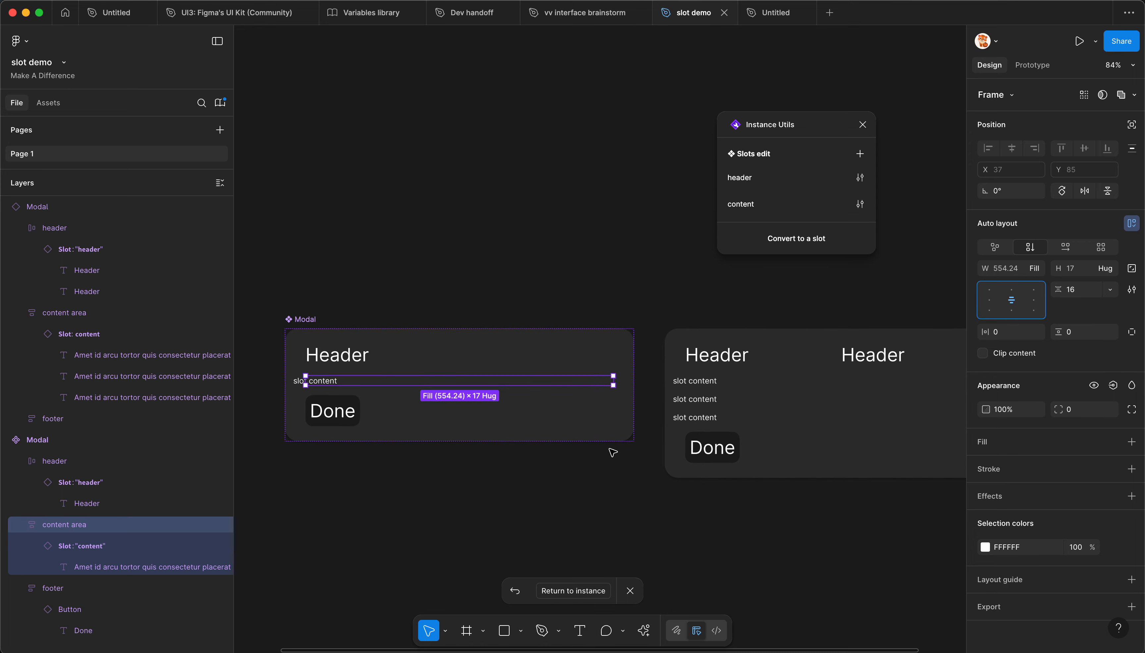
left_click(1038, 301)
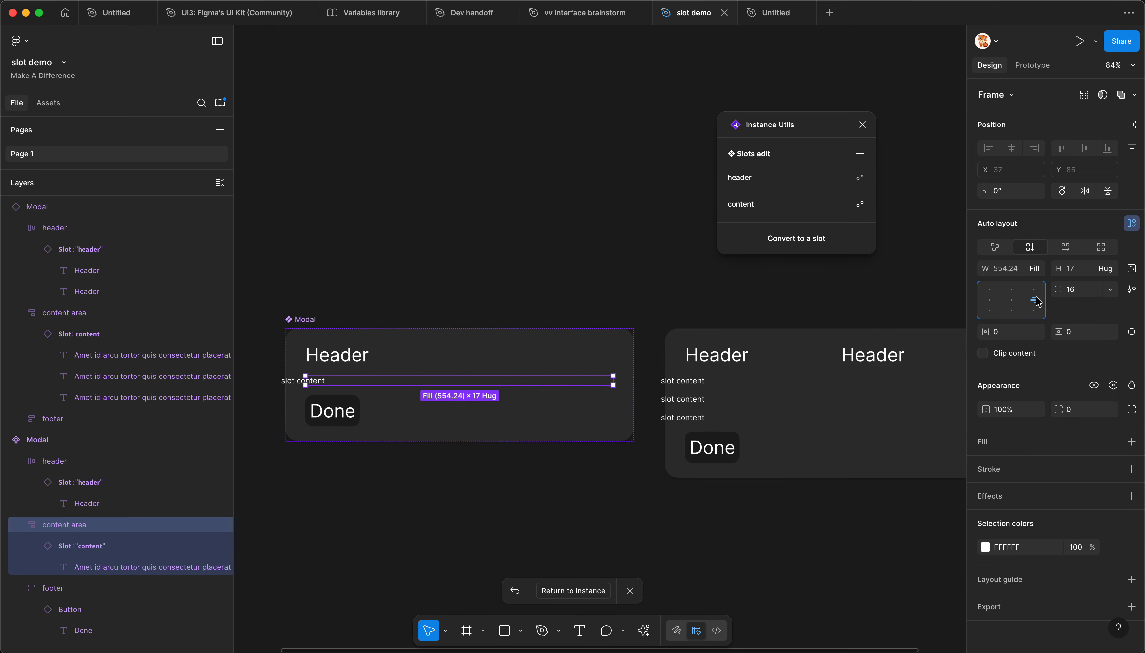
left_click(990, 301)
scroll(343, 407, "up", 1)
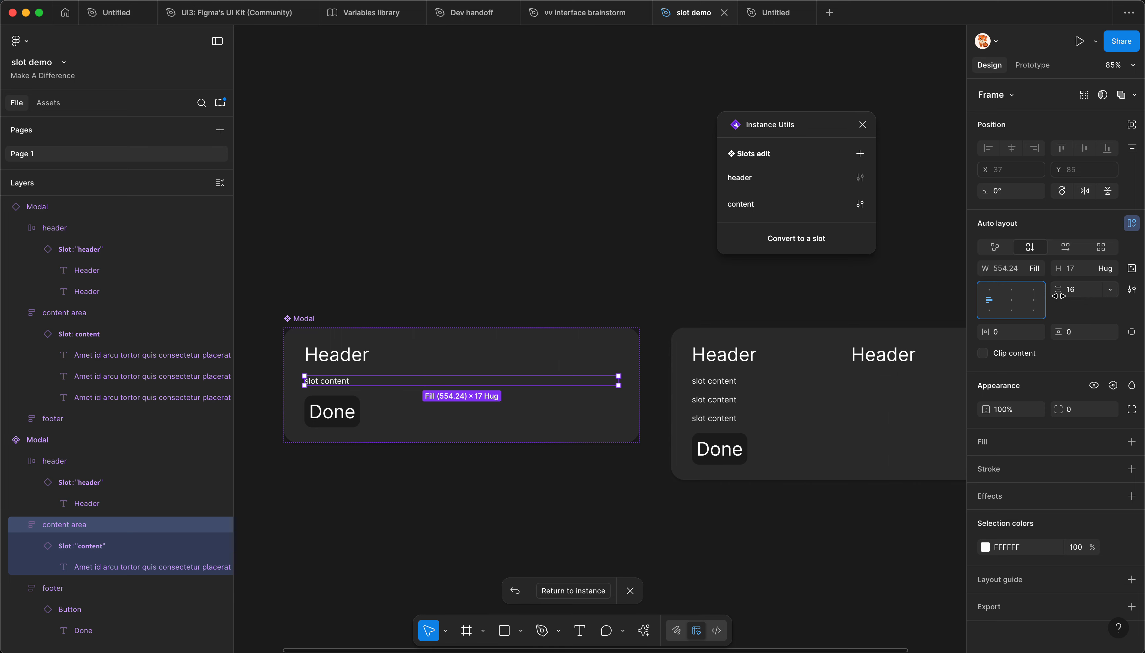
Step: Try adjusting the content area's item gap and a horizontal padding of 16, reset the padding to 0, and select the Modal instance
left_click_drag(1058, 296, 1060, 302)
scroll(629, 404, "up", 1)
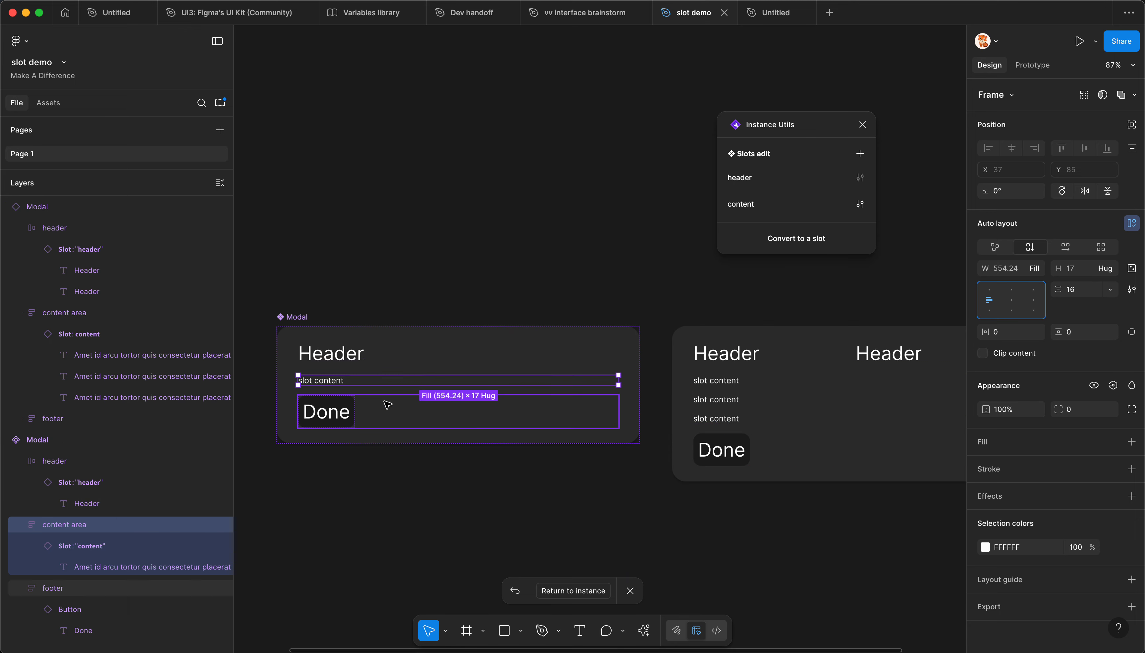
mouse_move(990, 332)
left_mouse_down()
mouse_move(1017, 337)
mouse_move(1003, 334)
left_mouse_up()
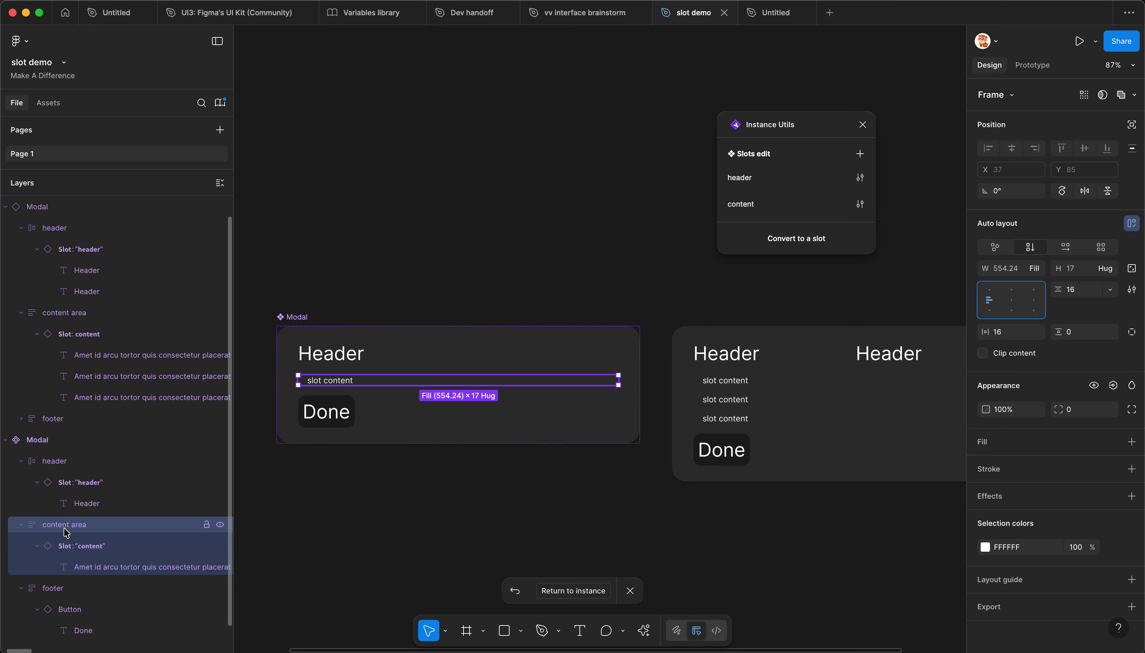
left_click(991, 335)
key("BackSpace")
key("BackSpace")
type("0")
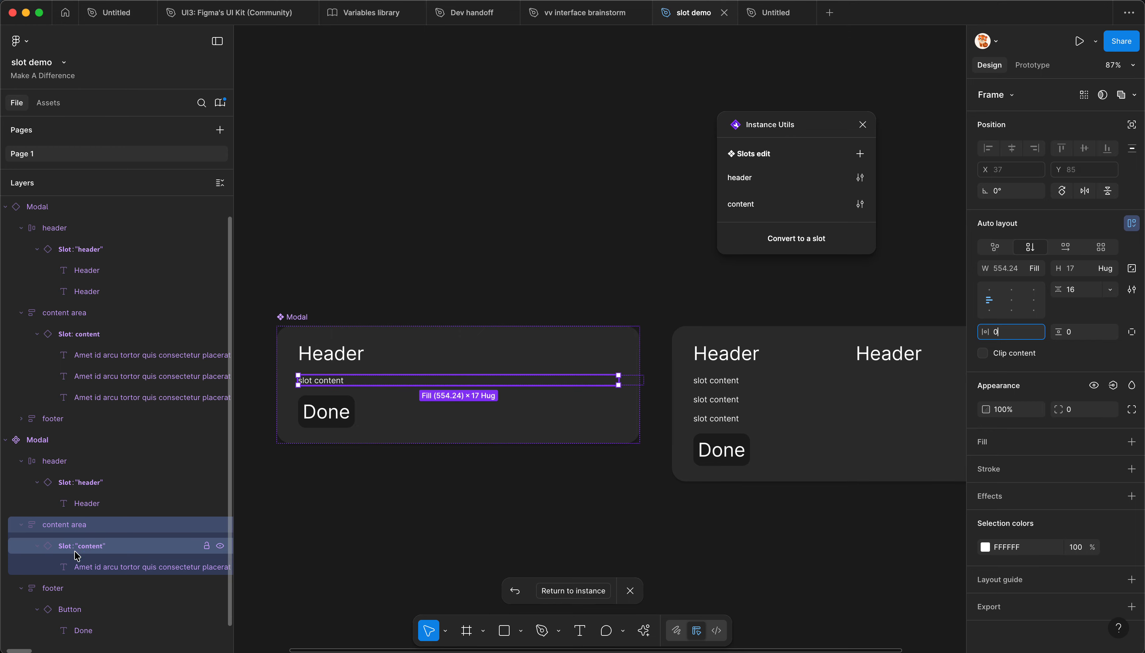
left_click(736, 400)
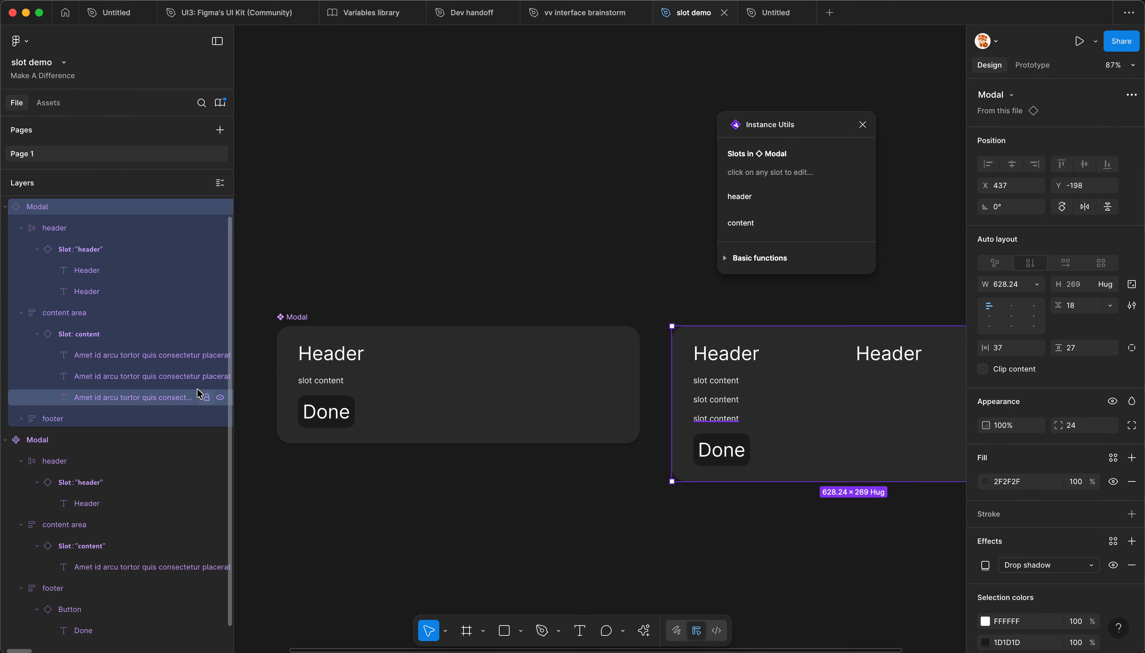
Step: Inspect the instance's content slot layout, and set the item gap of the main component's content area to 8
left_click(71, 318)
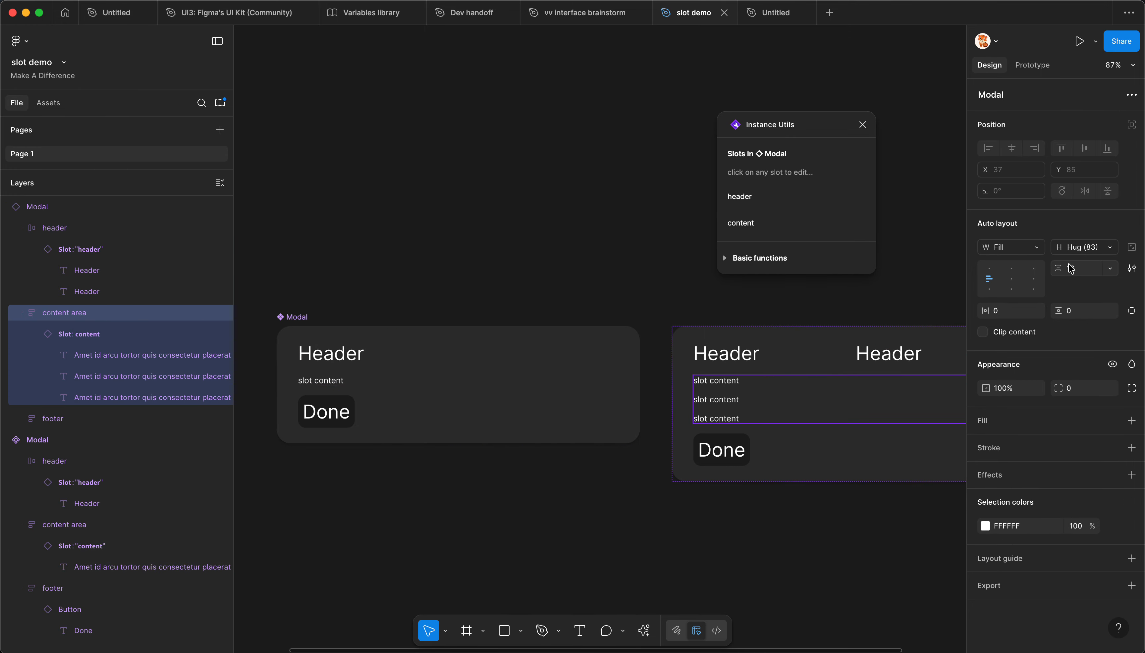
left_click(72, 337)
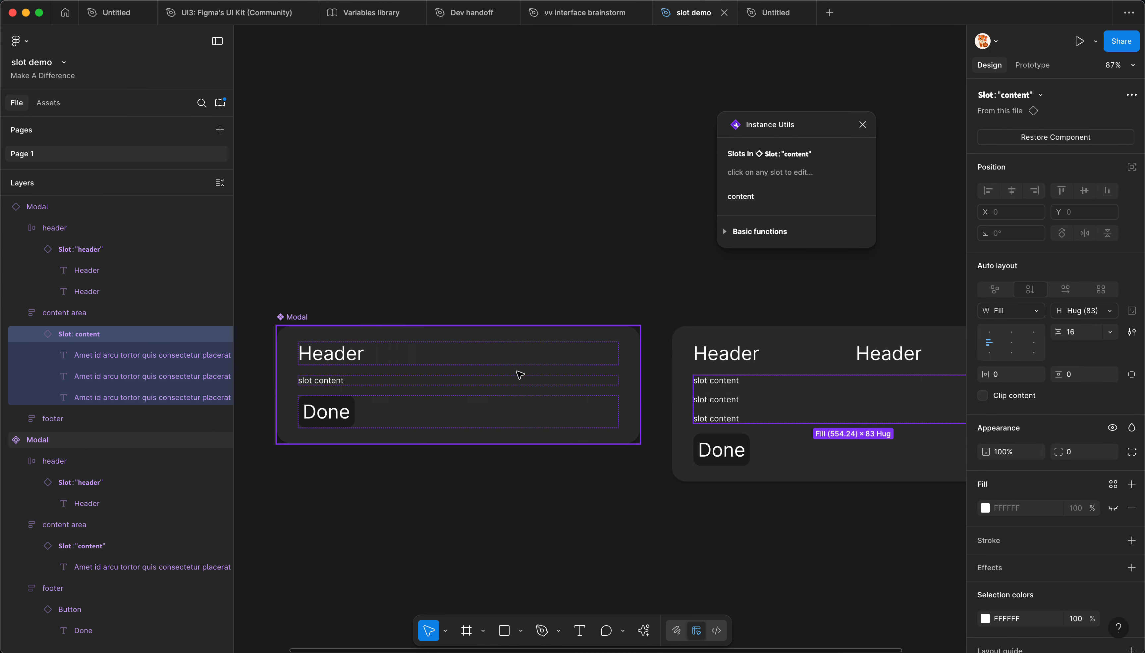
left_click(376, 386)
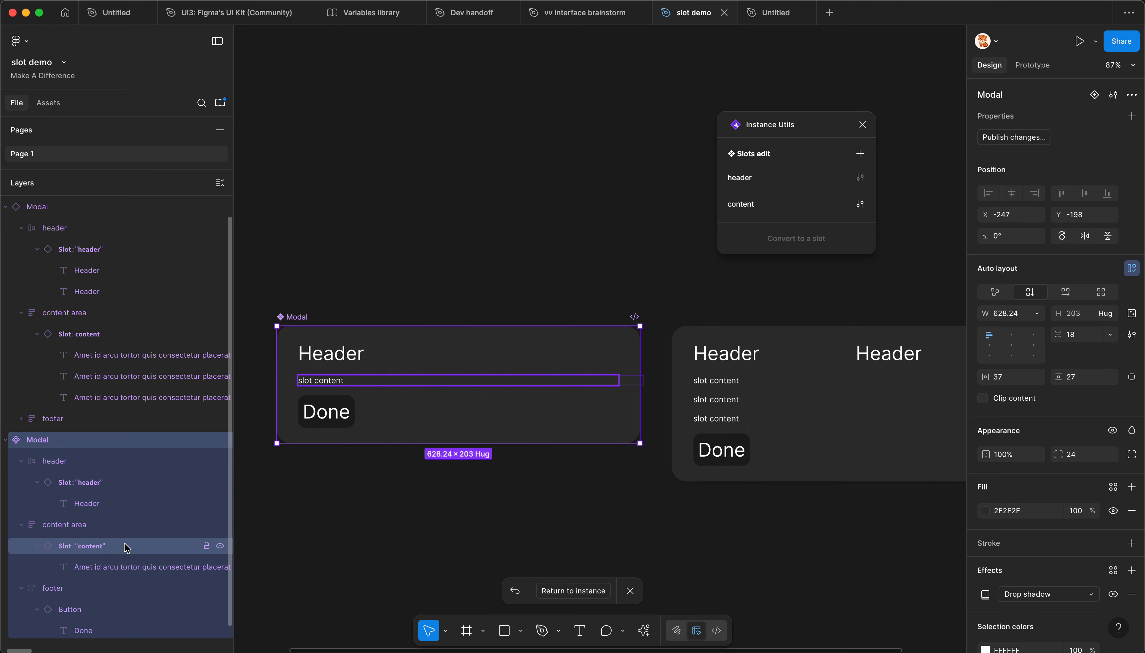
left_click(85, 530)
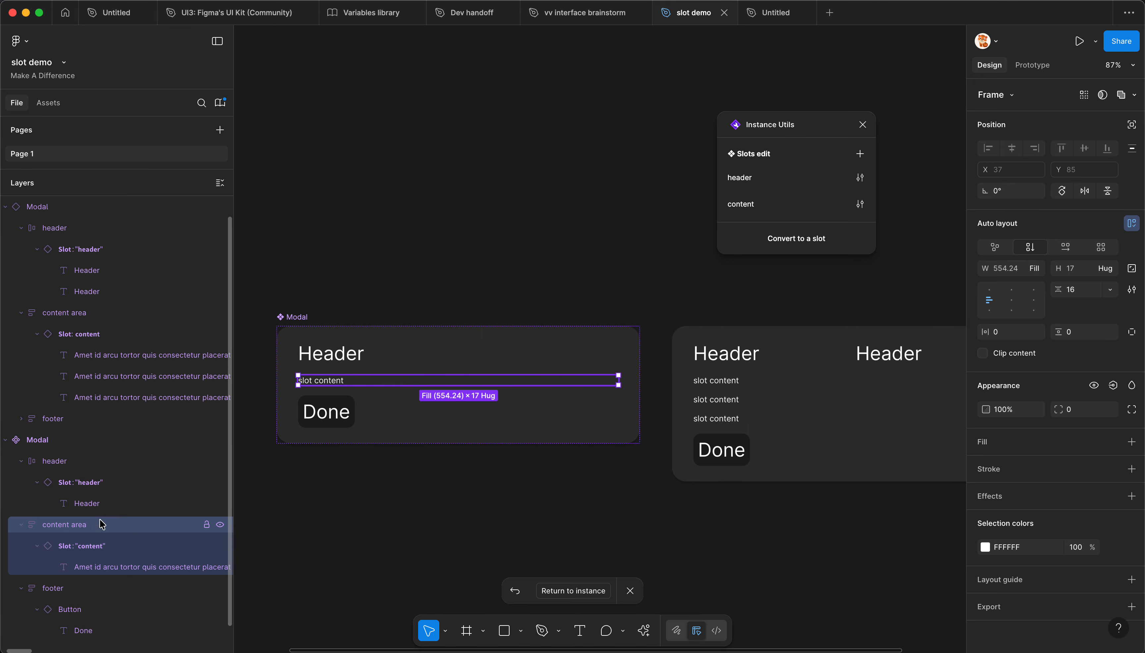
scroll(93, 521, "down", 1)
scroll(80, 515, "down", 1)
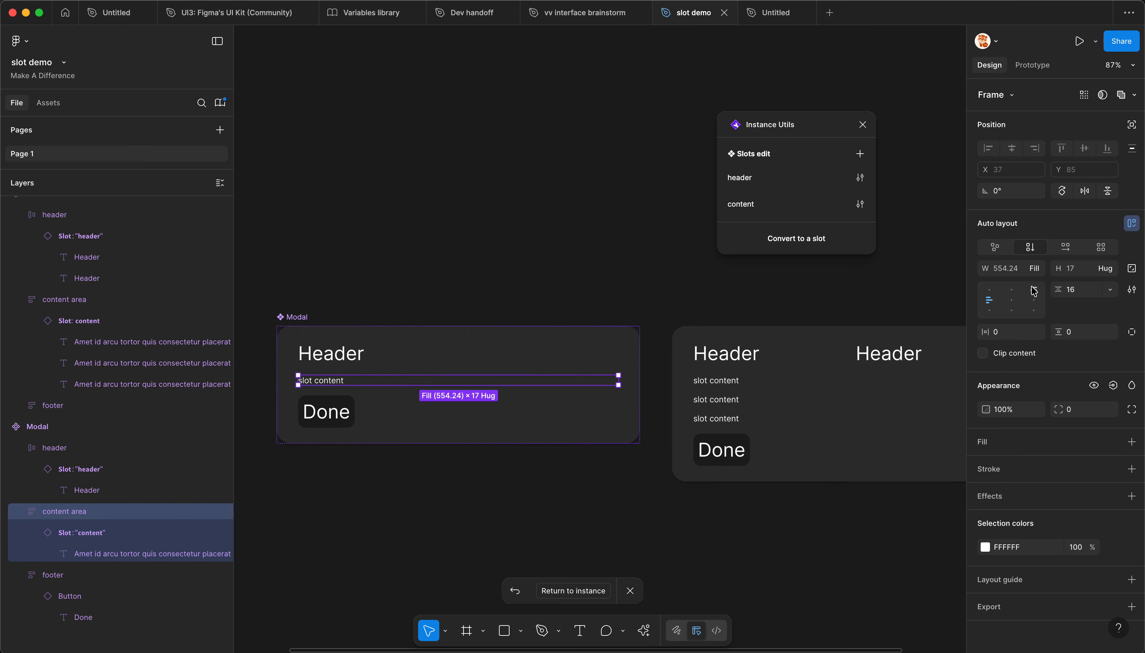
left_click_drag(1061, 291, 1057, 290)
left_click(724, 405)
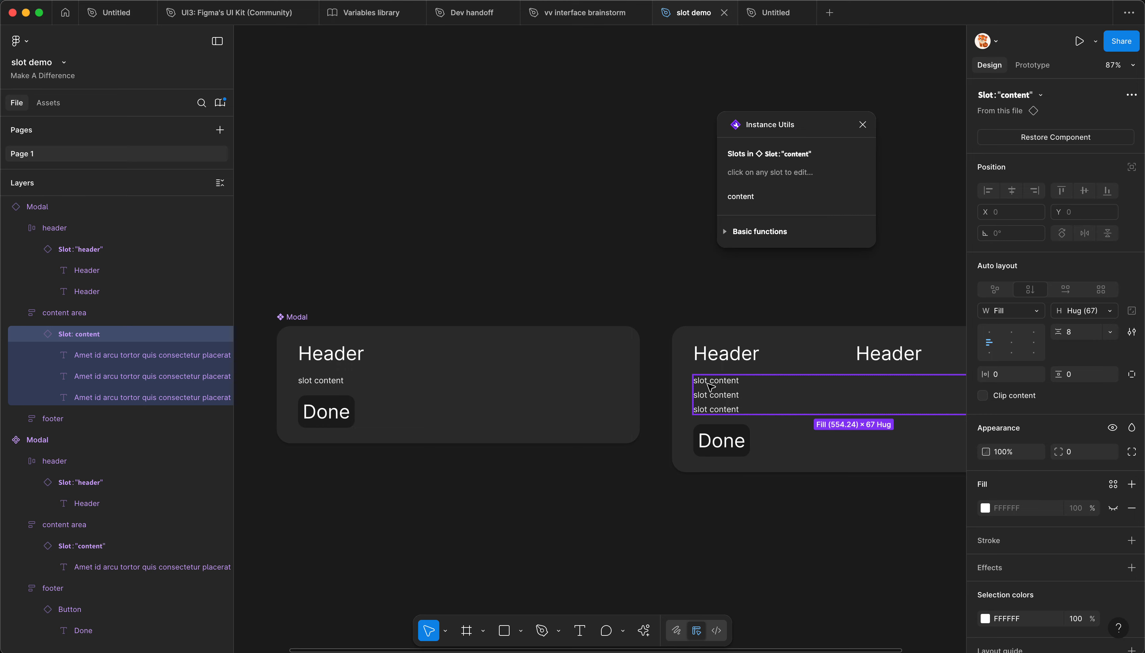
left_click(740, 397)
left_click(731, 398)
Step: Turn on Inherit layout for the header slot of the Modal main component
left_click(471, 401)
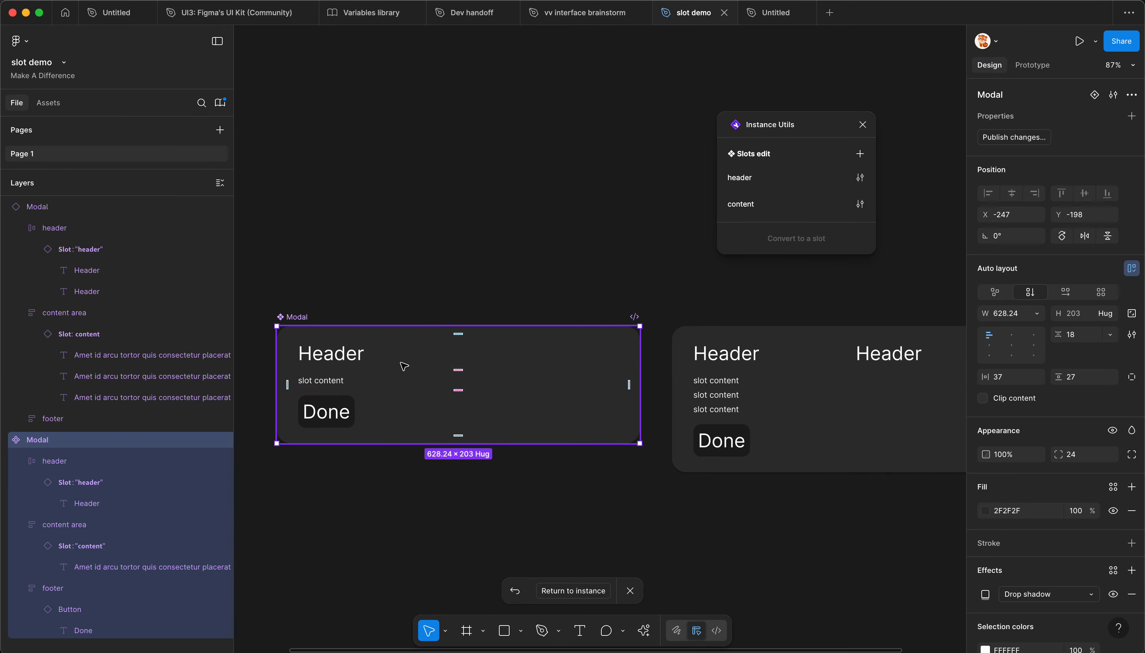
left_click(349, 355)
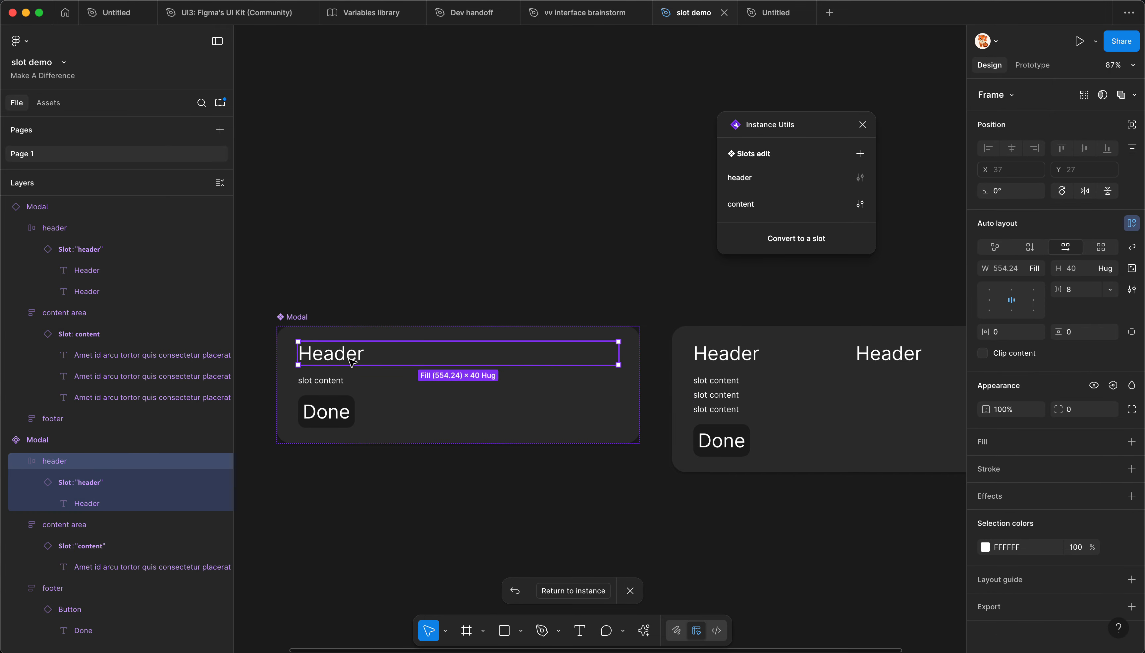
left_click(860, 177)
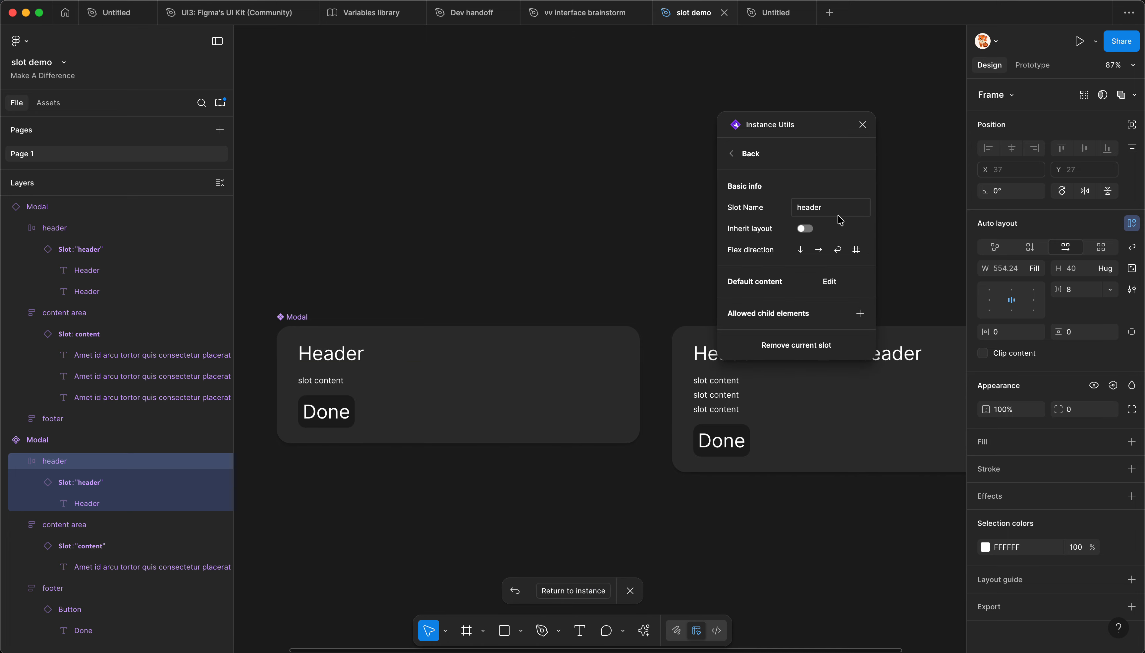
left_click(804, 230)
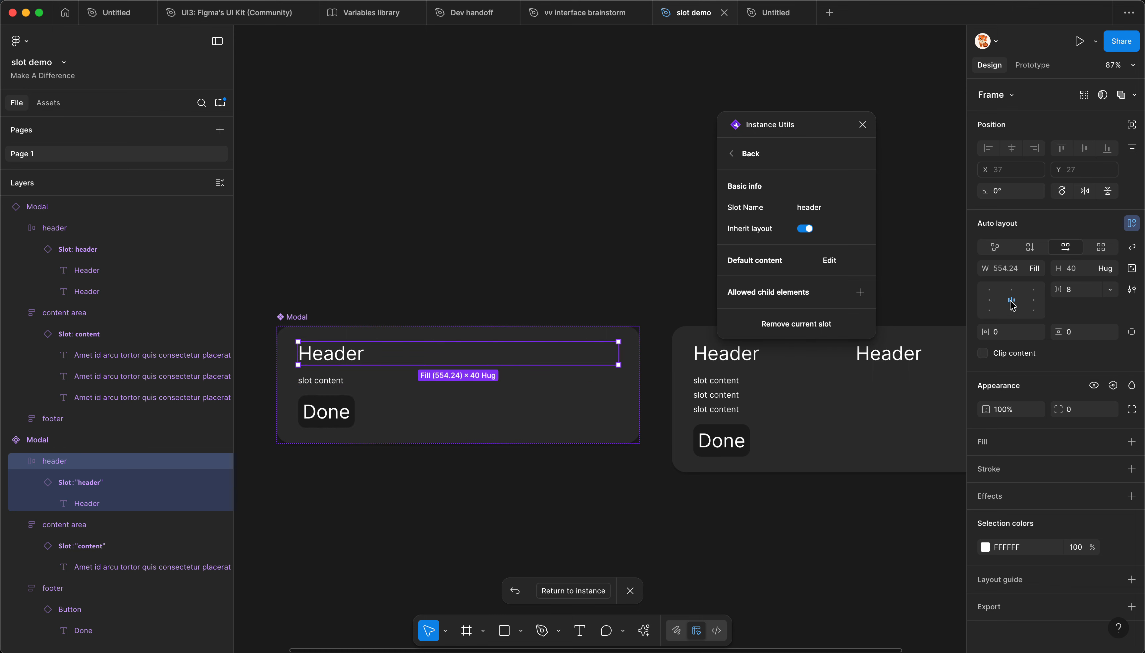
Step: Left-align the main component's header frame and set its item gap to 6
left_click(995, 301)
mouse_move(1058, 290)
left_mouse_down()
mouse_move(1050, 297)
mouse_move(1060, 299)
left_mouse_up()
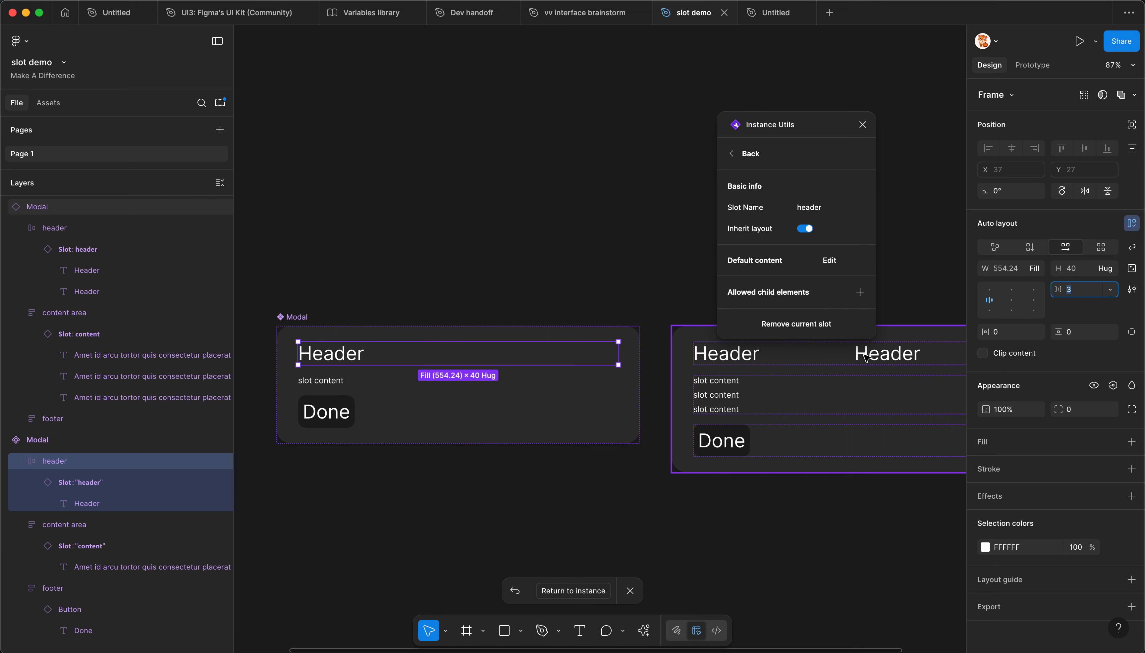
scroll(838, 362, "up", 1)
left_click_drag(1059, 291, 1054, 293)
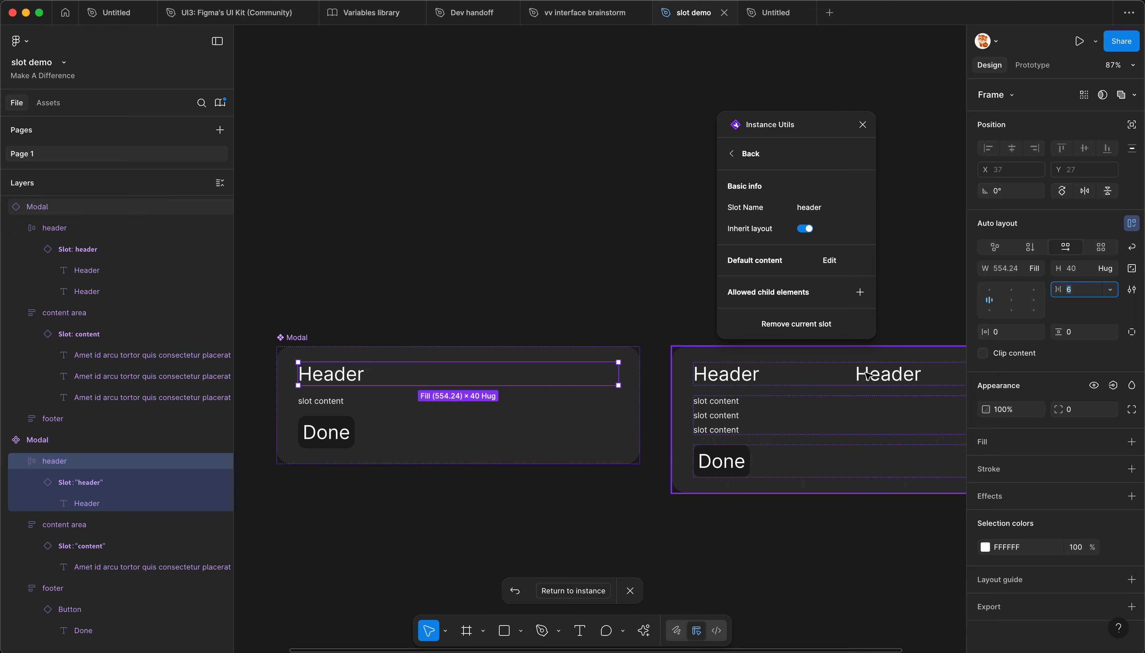
scroll(862, 383, "up", 1)
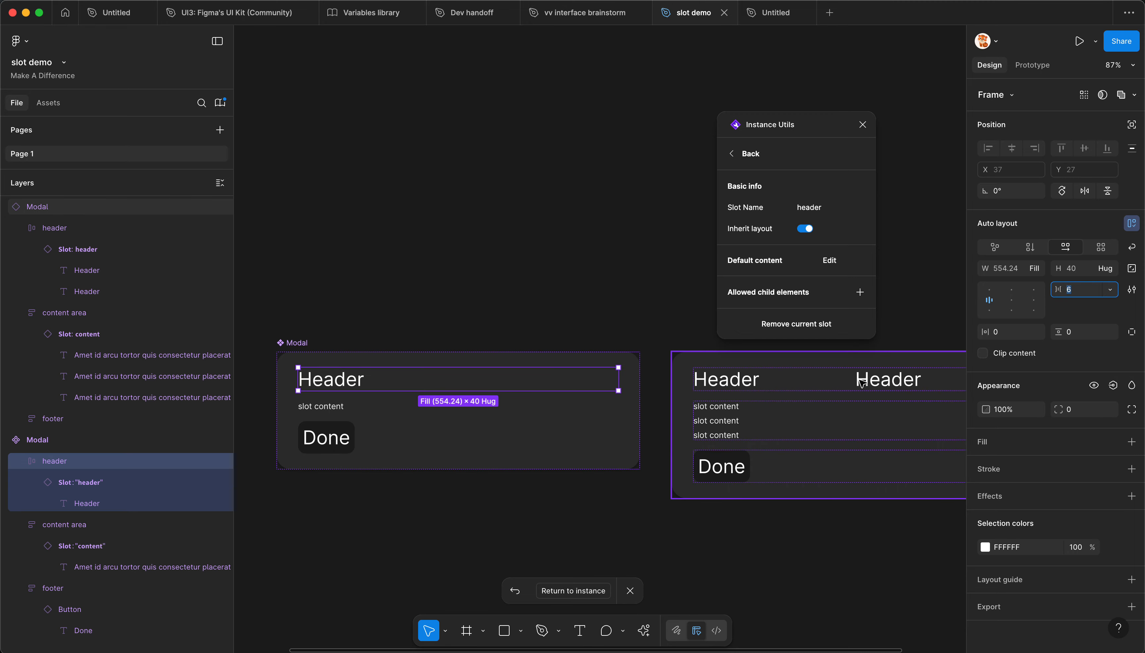
left_click(104, 503)
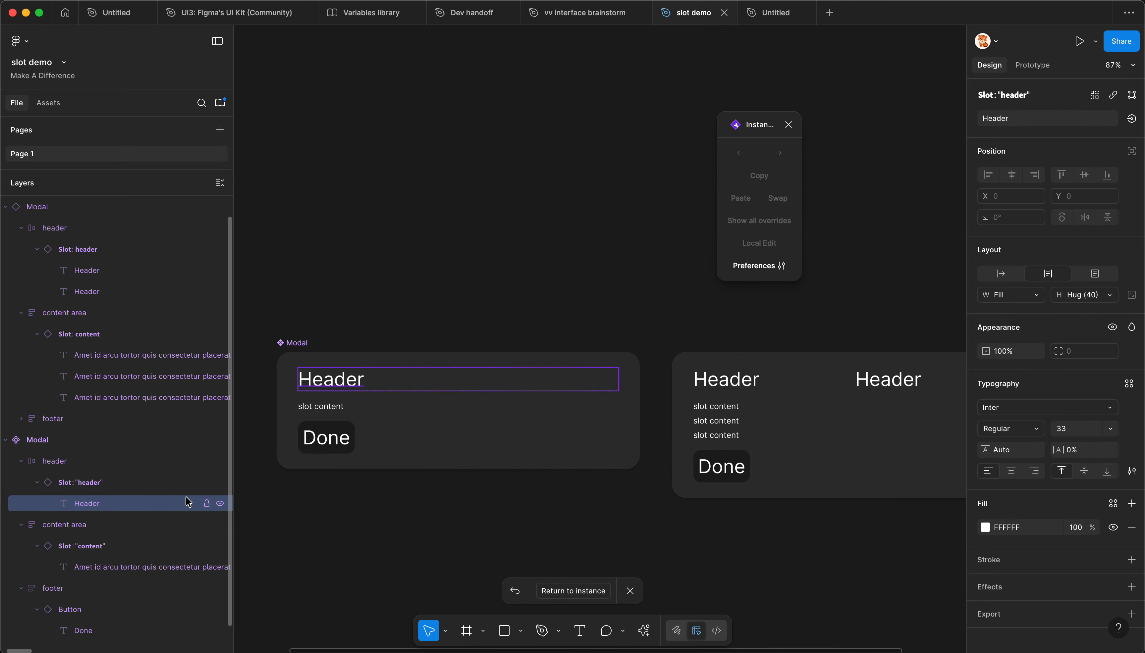
Step: Edit the header slot of the Modal instance, set both Header texts to hug their width, and apply the changes
left_click(761, 384)
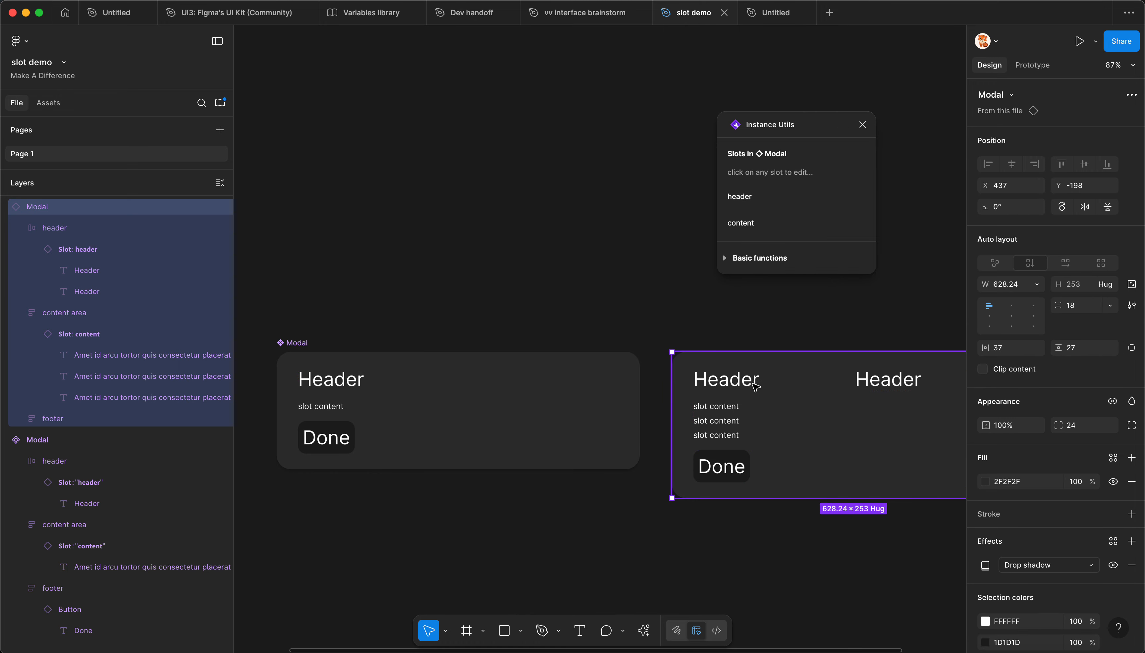
scroll(682, 387, "right", 3)
left_click(758, 202)
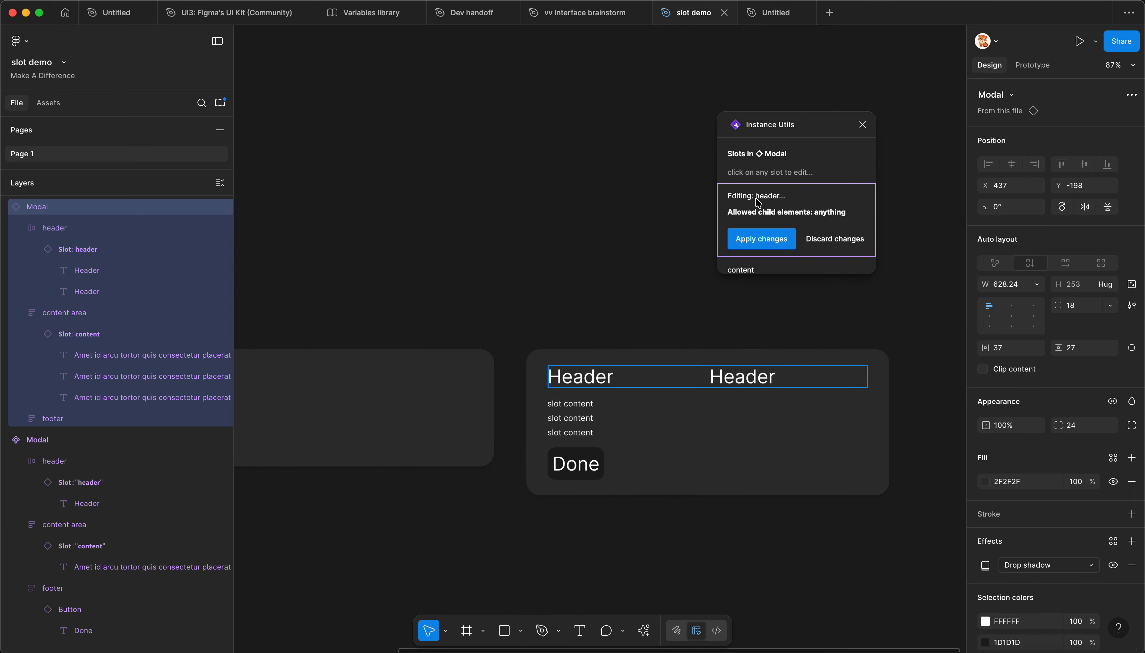
left_click(600, 375)
left_click(630, 382, "shift")
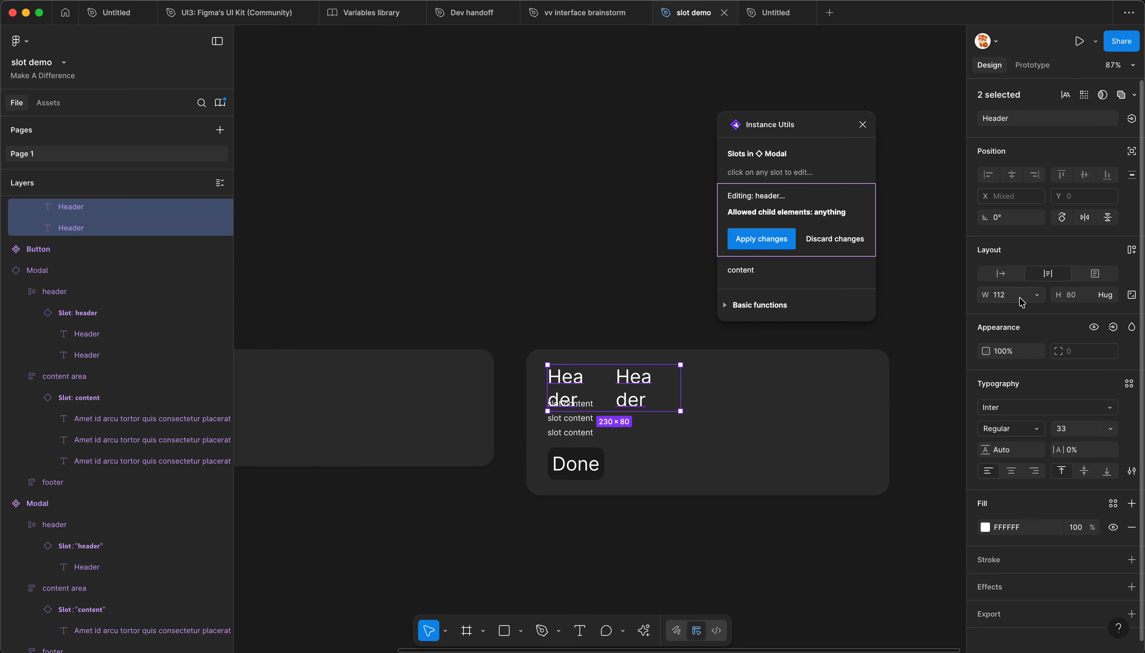
left_click(1036, 295)
left_click(1042, 277)
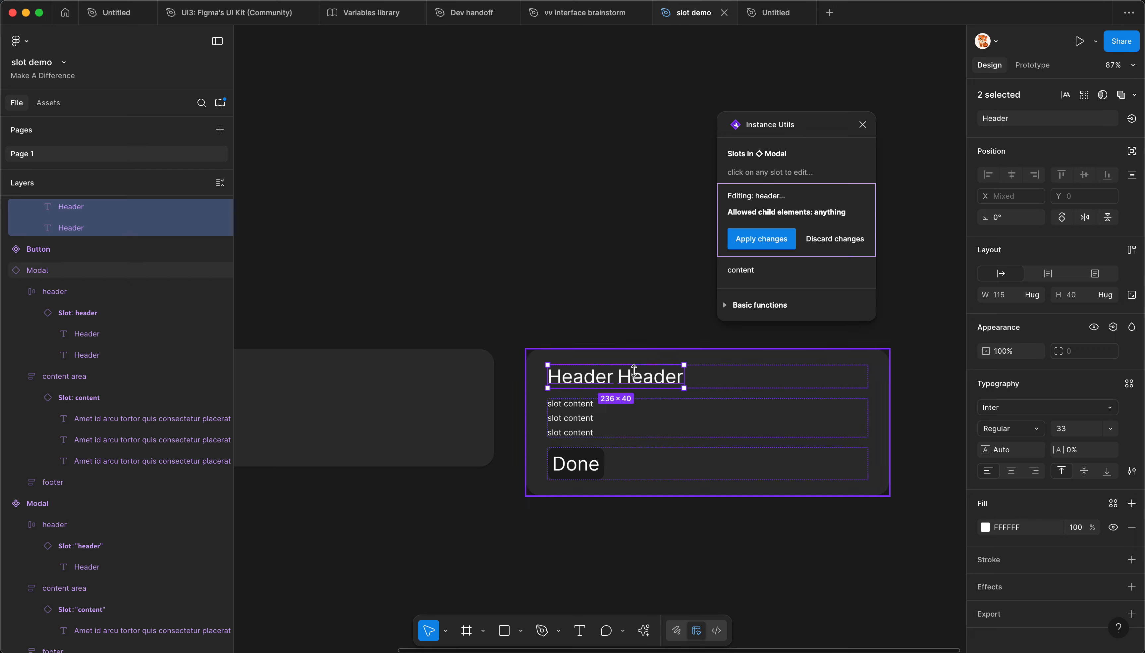
left_click(650, 375)
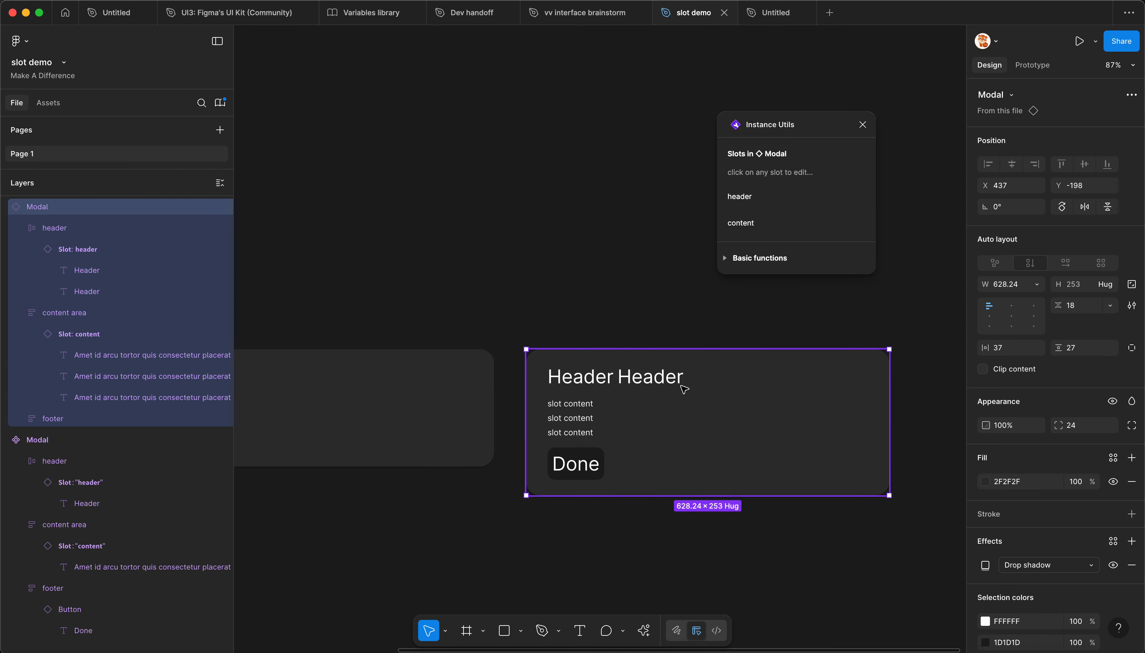
Step: Compare the width sizing of the Header texts in the Modal main component and the instance
scroll(809, 385, "down", 3)
scroll(727, 384, "up", 2)
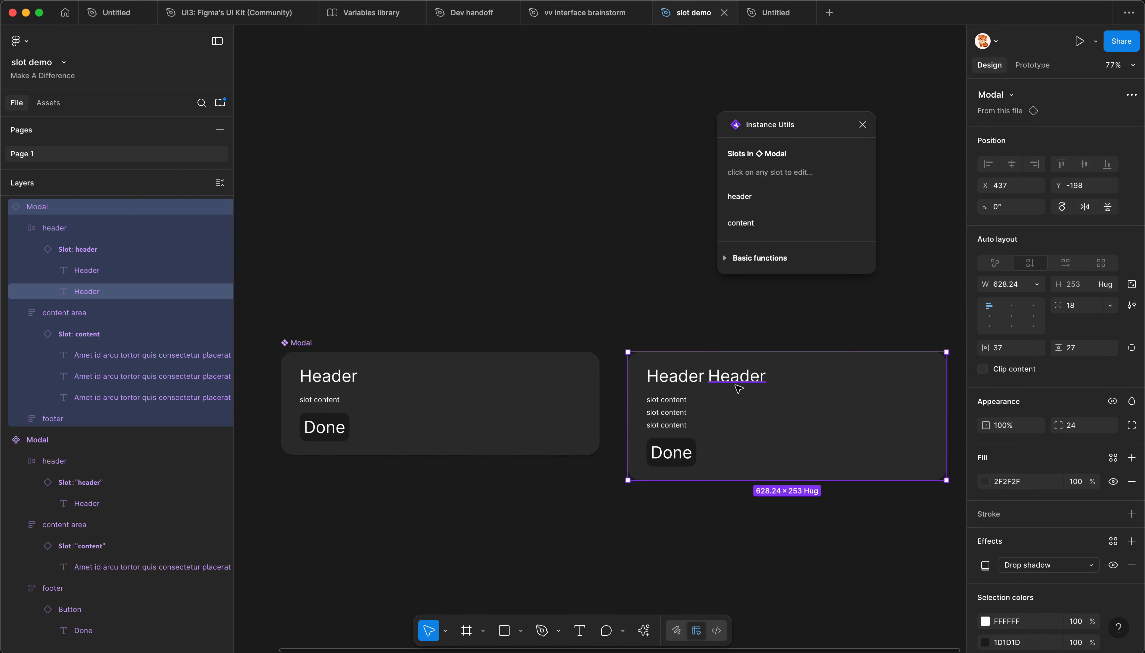
left_click(326, 375)
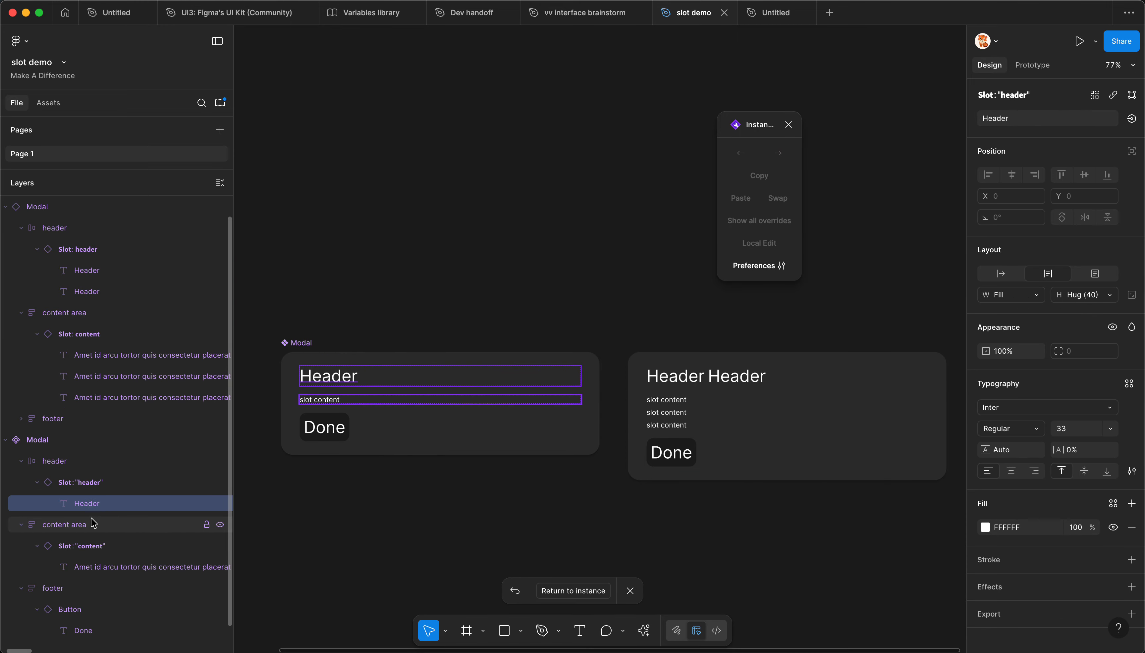
left_click(661, 375)
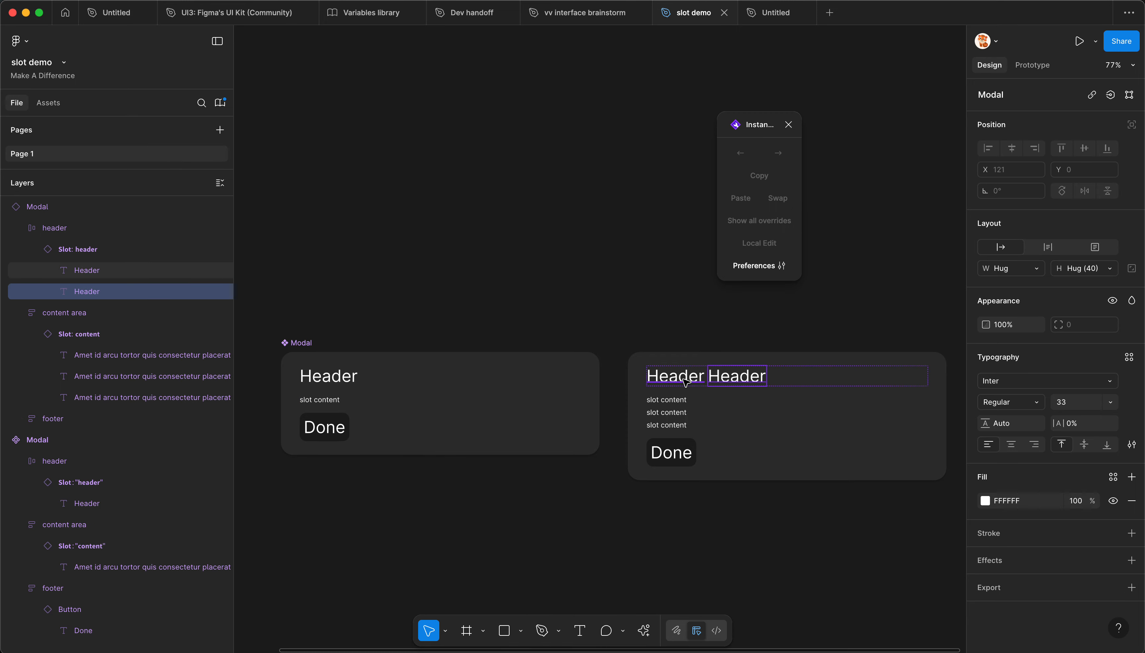
left_click(606, 312)
scroll(557, 364, "left", 3)
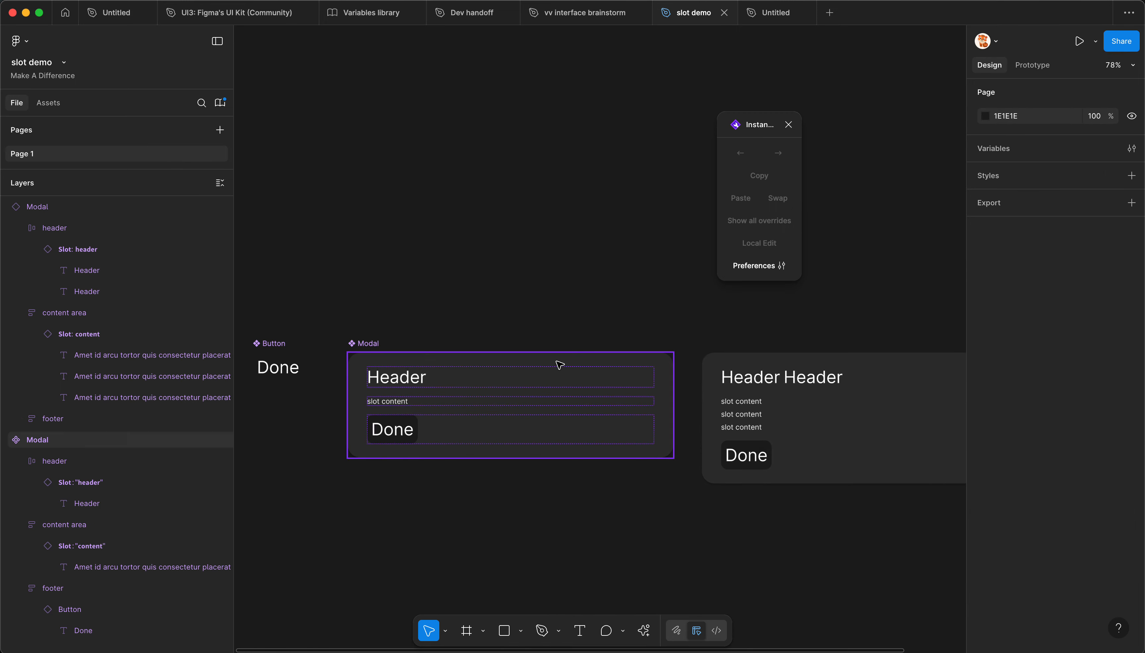
left_click(566, 376)
Step: Move the Modal instance farther from the main component, to X 465
left_click(805, 401)
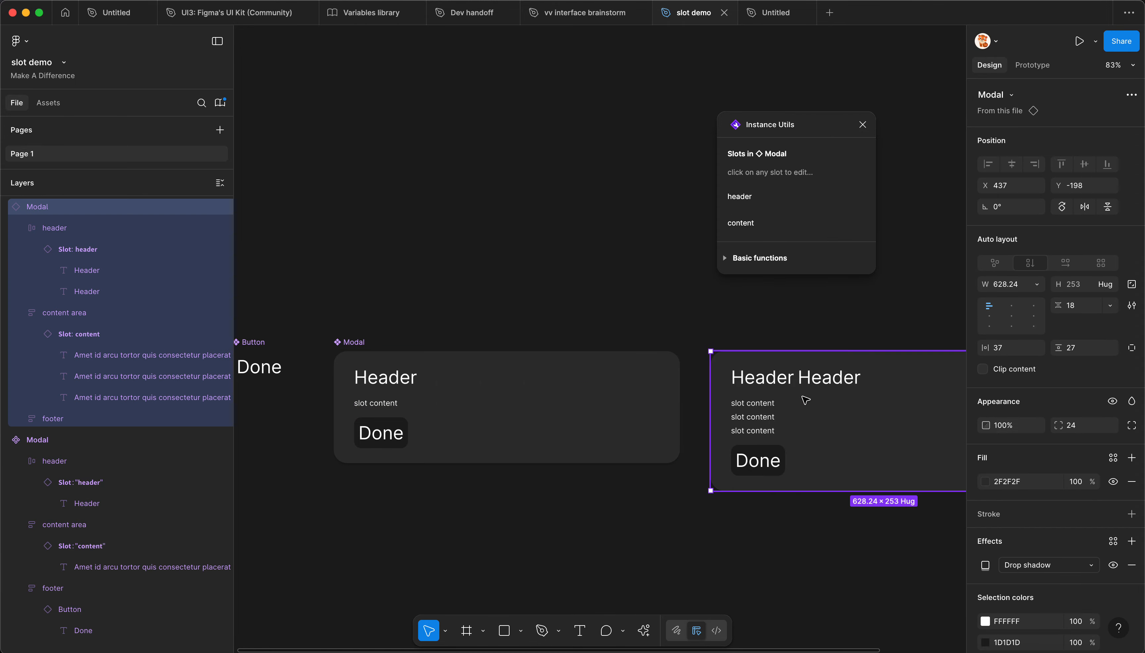
scroll(695, 423, "right", 3)
left_click_drag(695, 424, 731, 437)
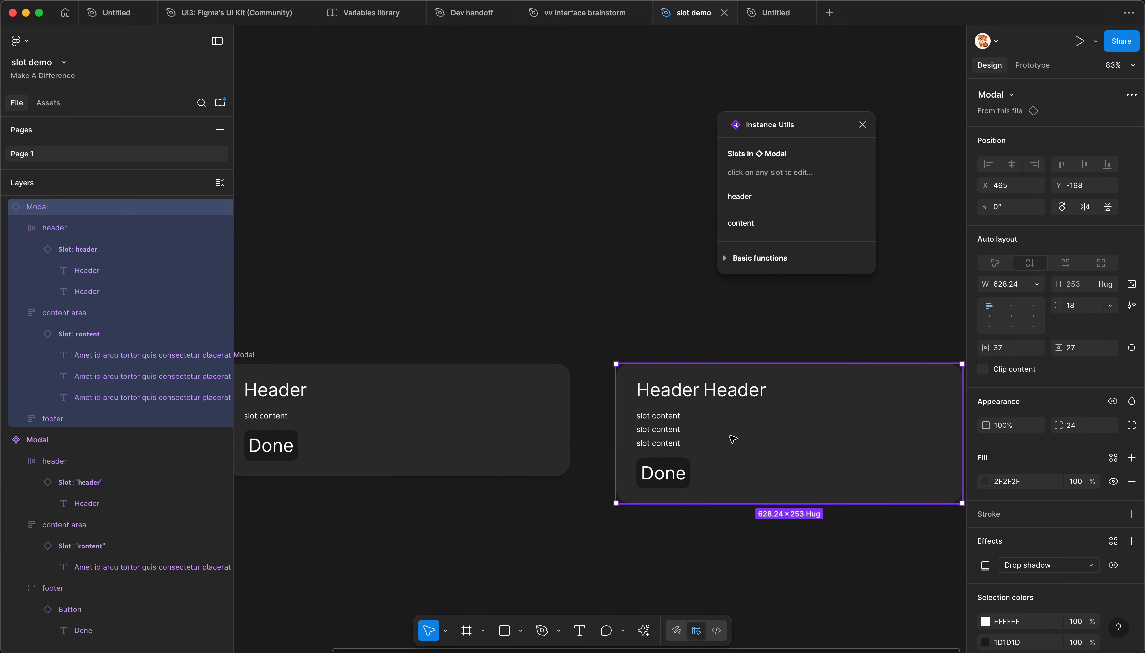
left_click_drag(395, 515, 436, 514)
Step: Align the main component's footer content to the top right, and select the Modal instance to check it
left_click(358, 421)
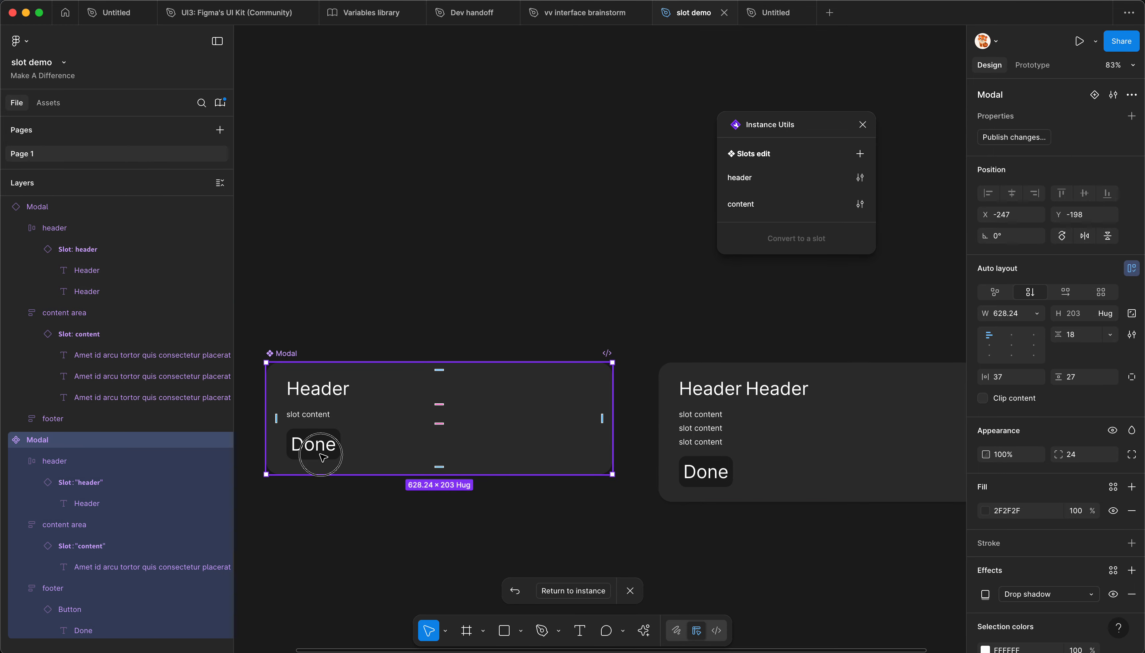
left_click(310, 450)
left_click(1034, 292)
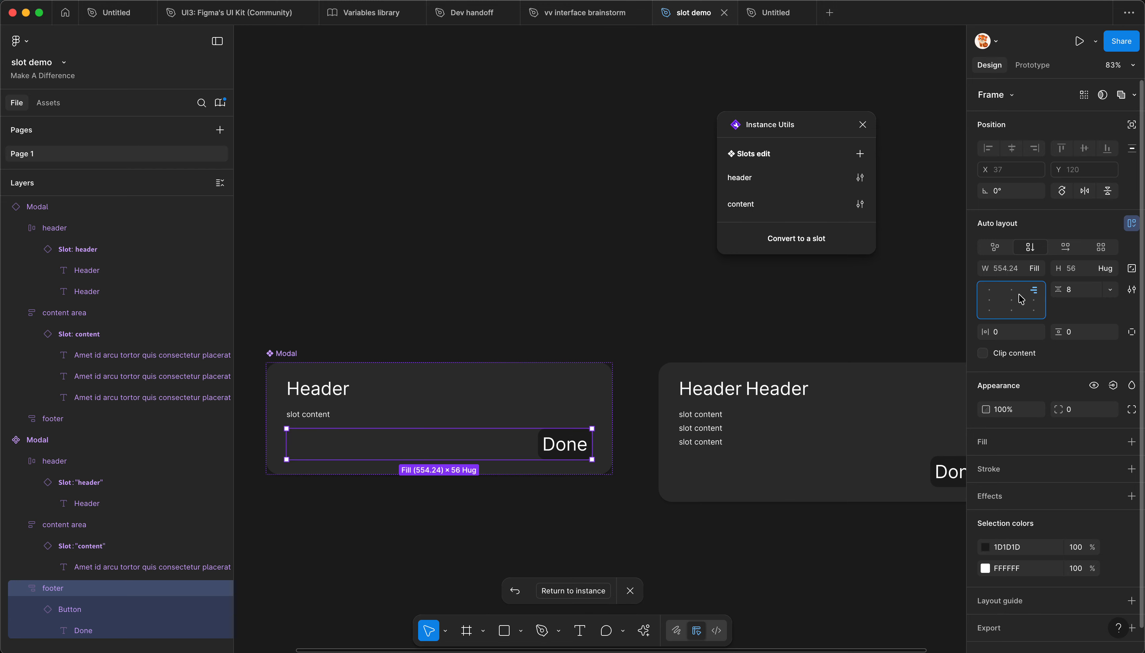
scroll(381, 348, "down", 2)
left_click(697, 359)
left_click(675, 391)
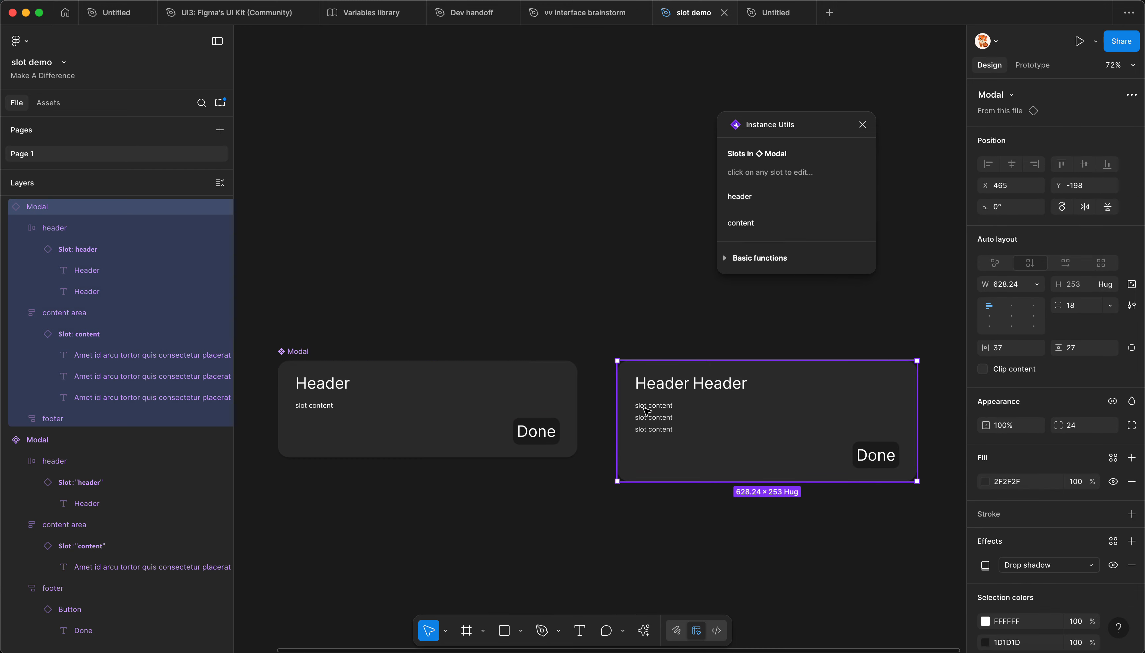
Step: Move the Instance Utils window off the centre and publish the slot demo library updates
mouse_move(618, 329)
left_mouse_down()
mouse_move(567, 345)
mouse_move(620, 312)
left_mouse_up()
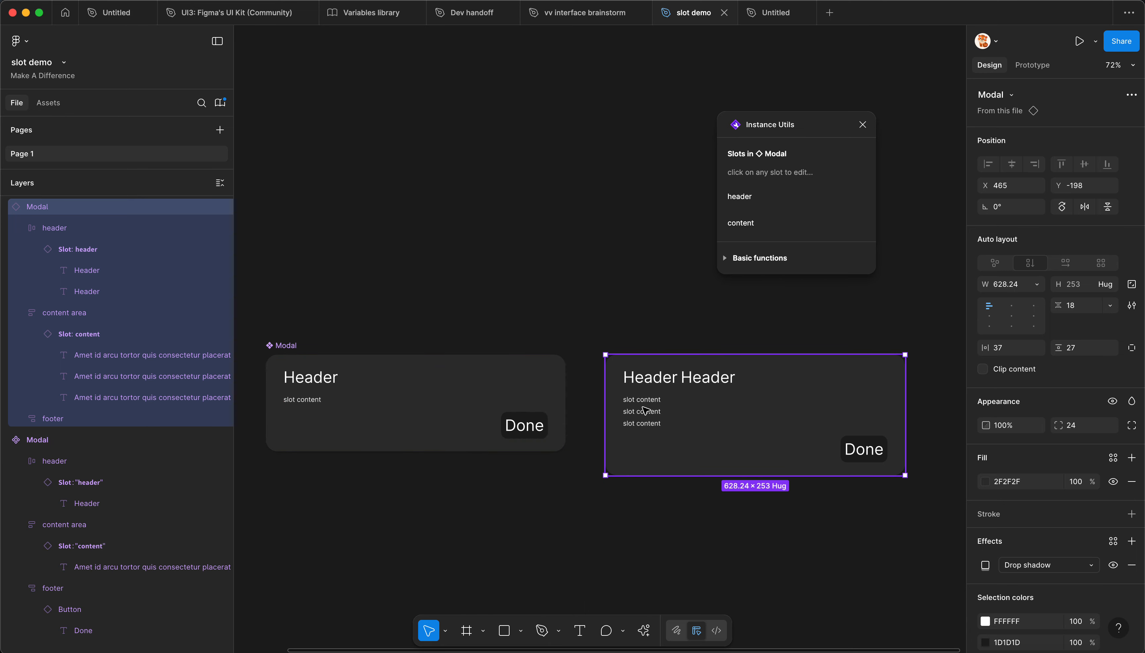
left_click(552, 279)
key("alt+3")
left_click_drag(763, 126, 891, 115)
left_click(788, 143)
left_click(700, 518)
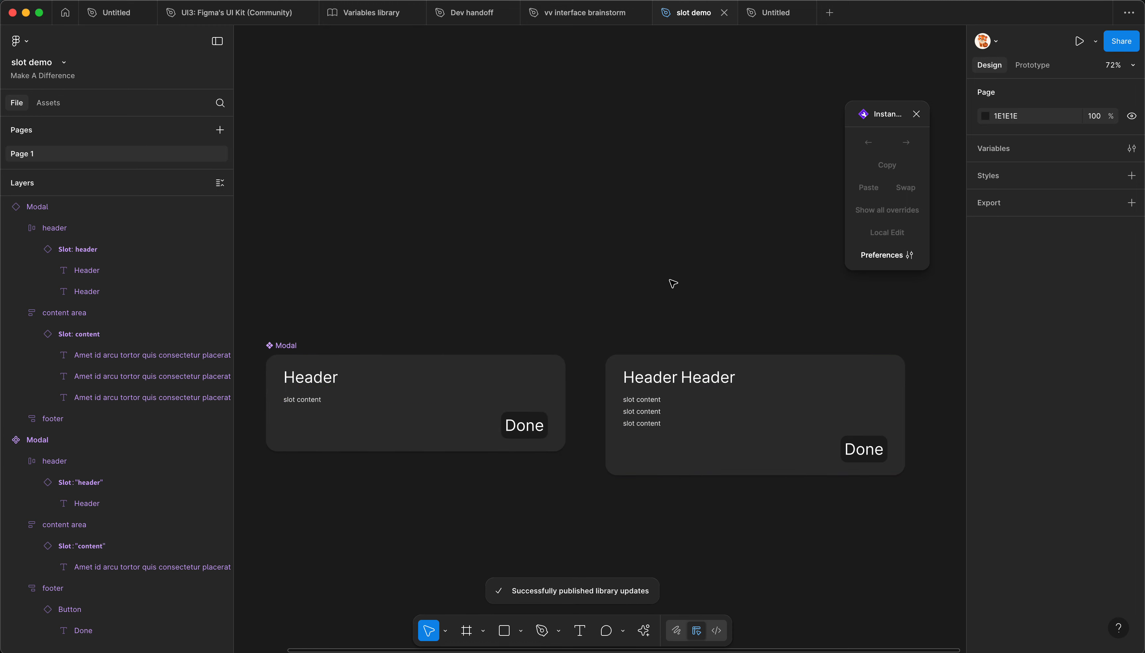
Step: Switch to the open Untitled draft that uses the slot demo library and delete everything on its canvas
left_click(774, 12)
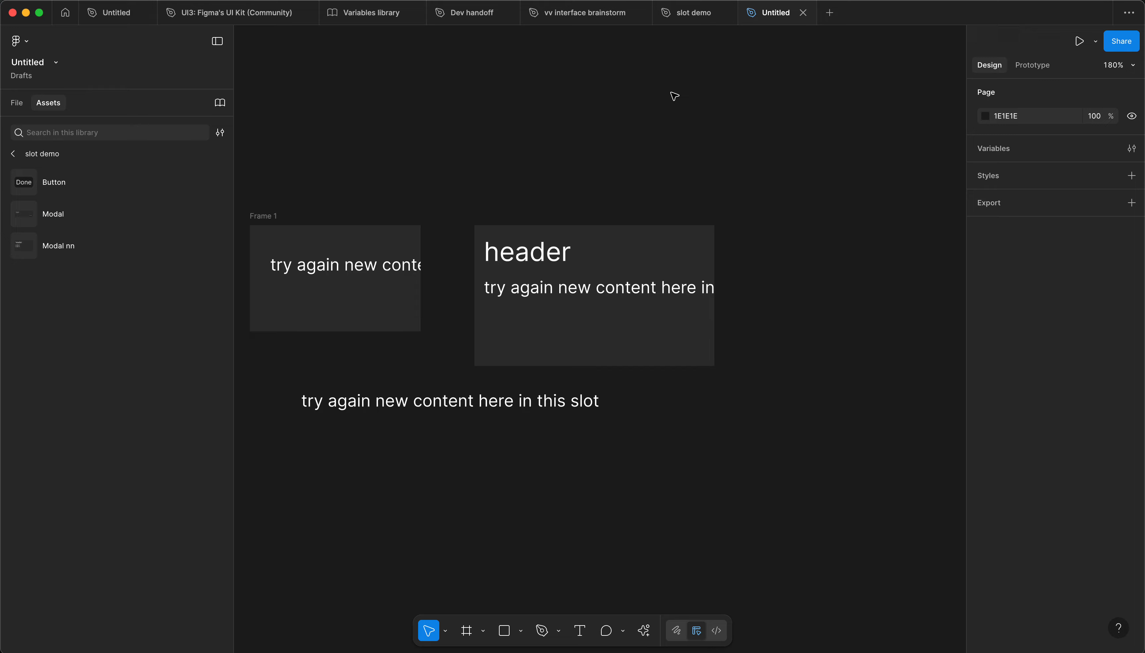
left_click(585, 272)
scroll(583, 270, "down", 3)
left_click_drag(347, 165, 750, 484)
key("Delete")
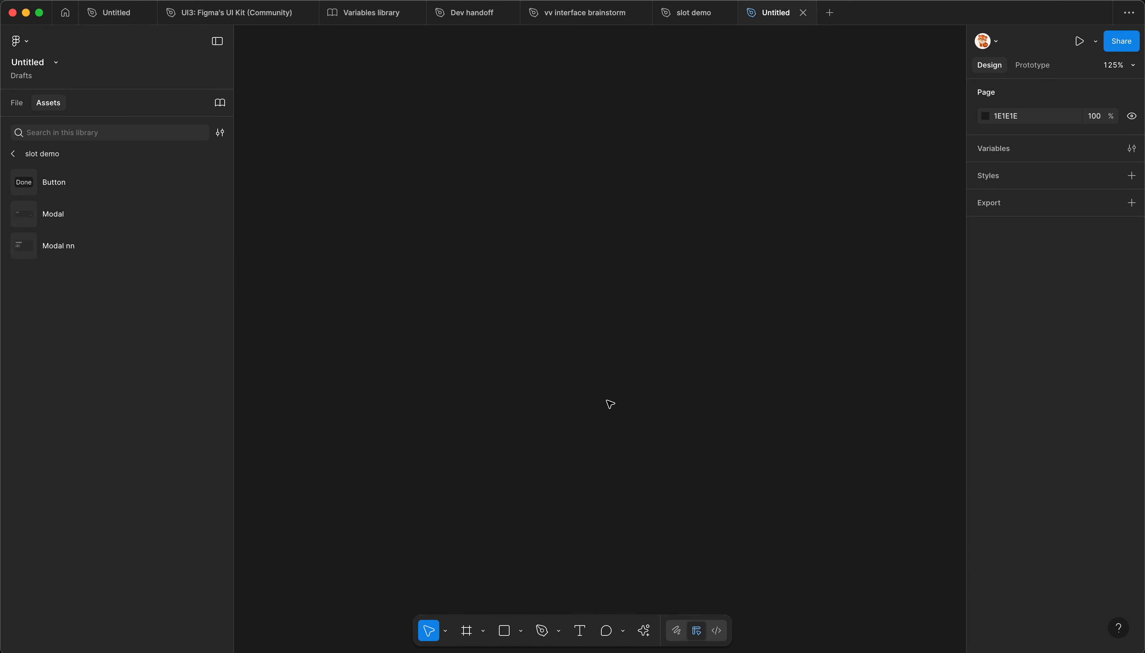
left_click(412, 284)
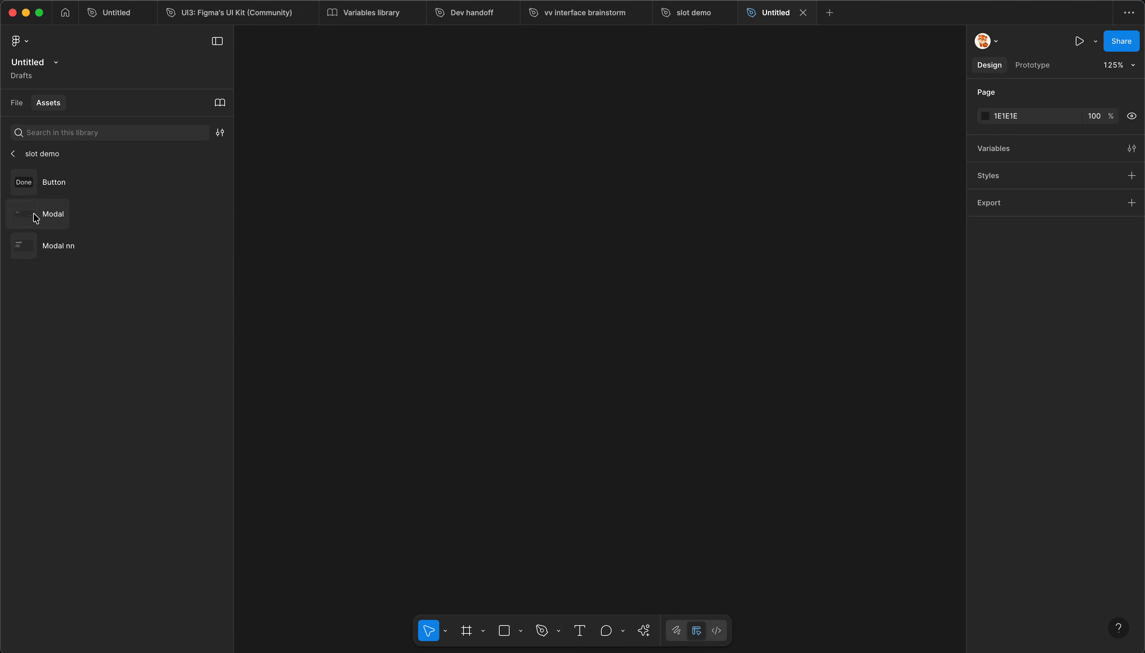
Step: Place an instance of the Modal component from the slot demo library on the empty canvas
left_click_drag(36, 215, 504, 258)
scroll(639, 323, "down", 2)
scroll(493, 198, "up", 2)
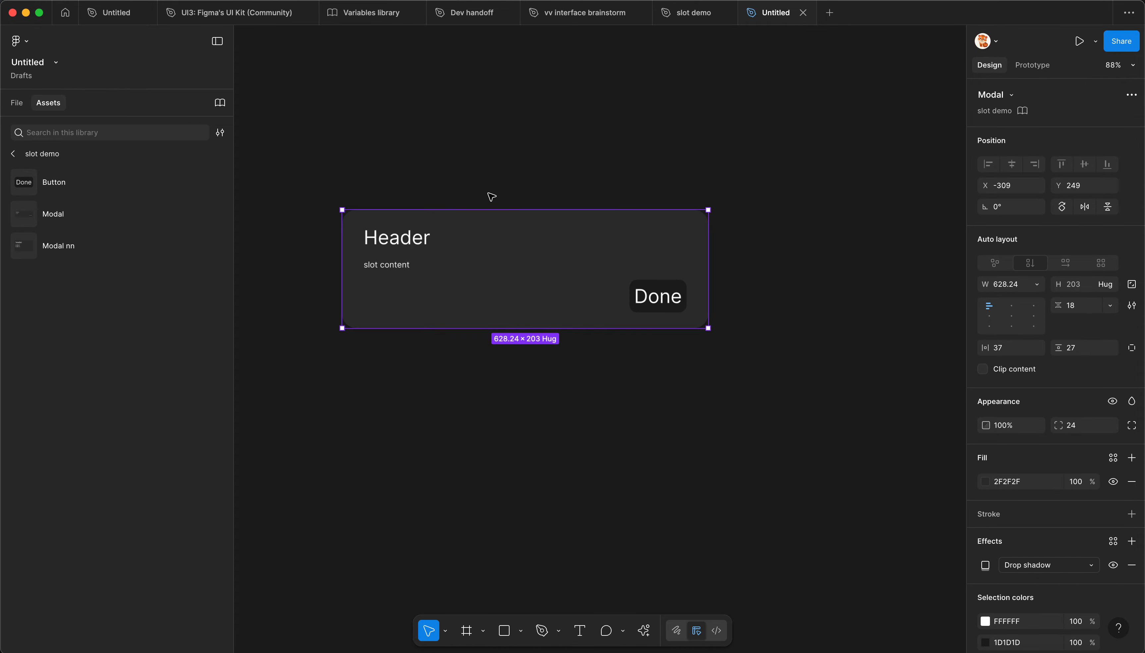
Step: Edit the Modal instance's content slot with Instance Utils, duplicating its text layer to make four lines, and apply the changes
key("alt+super+p")
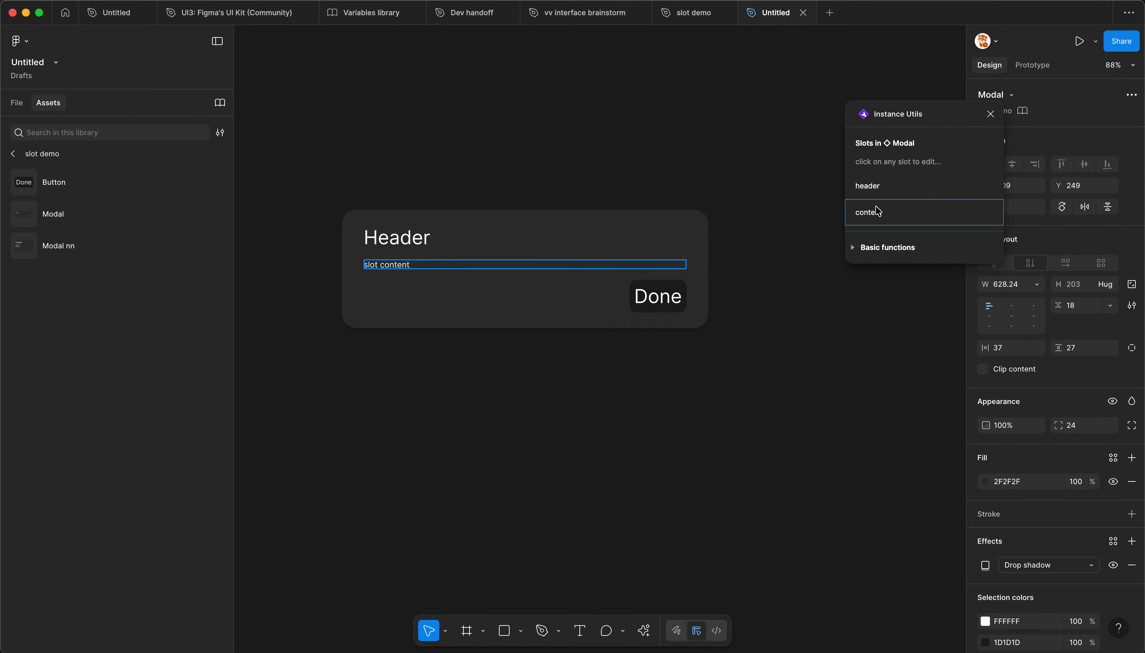
left_click(875, 211)
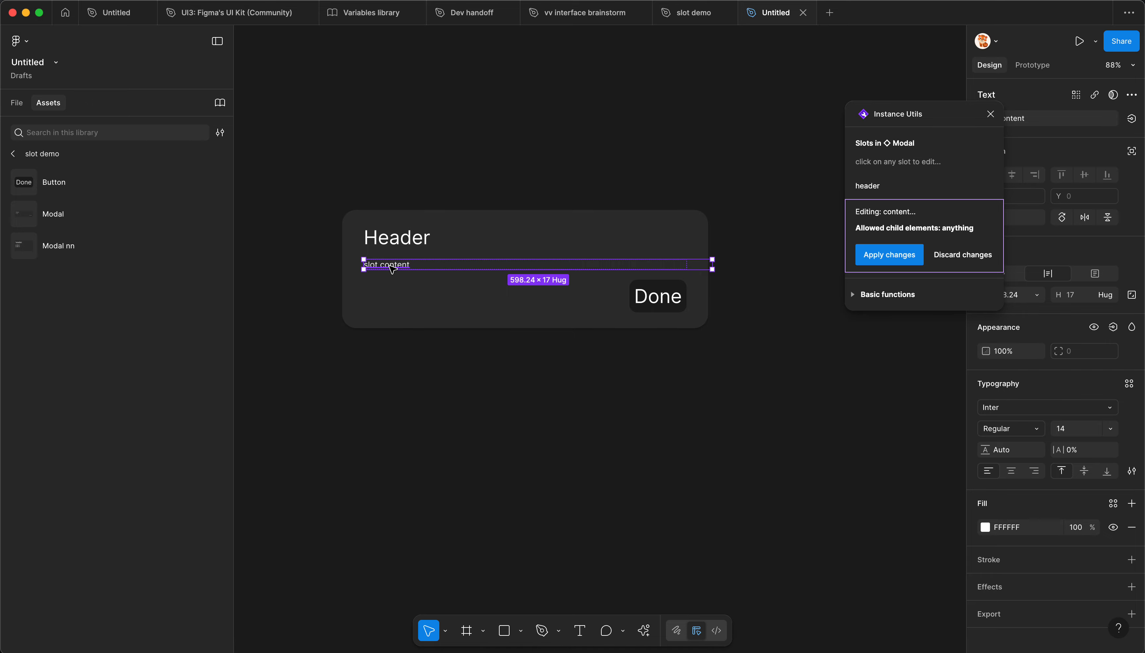
key("super+d")
key("super+d")
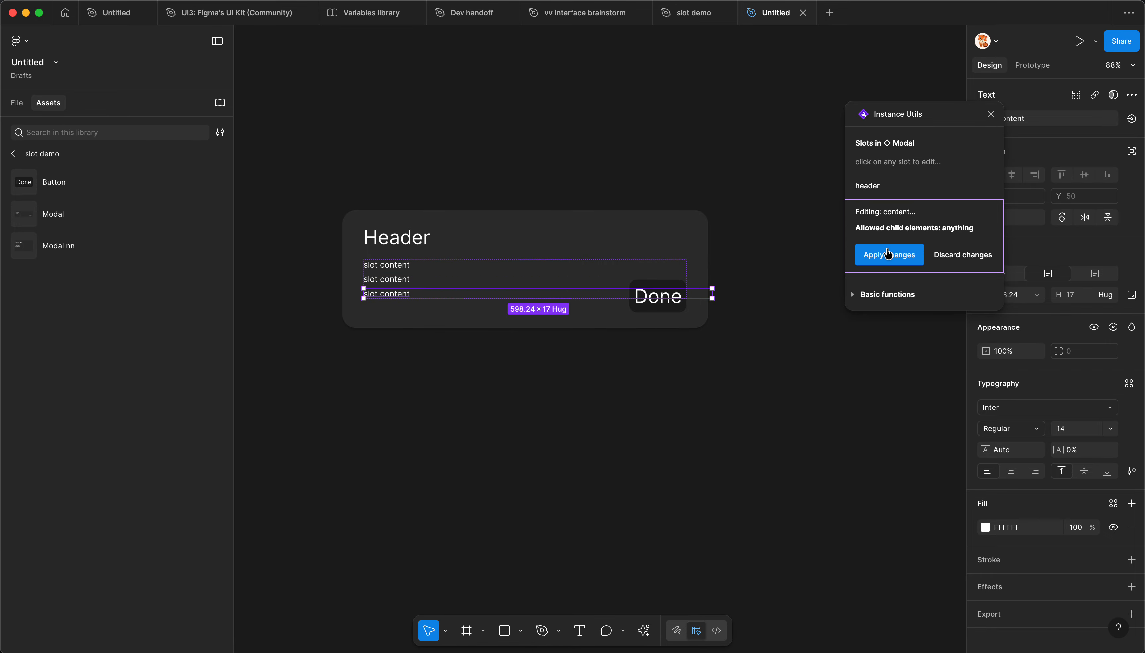
left_click(887, 255)
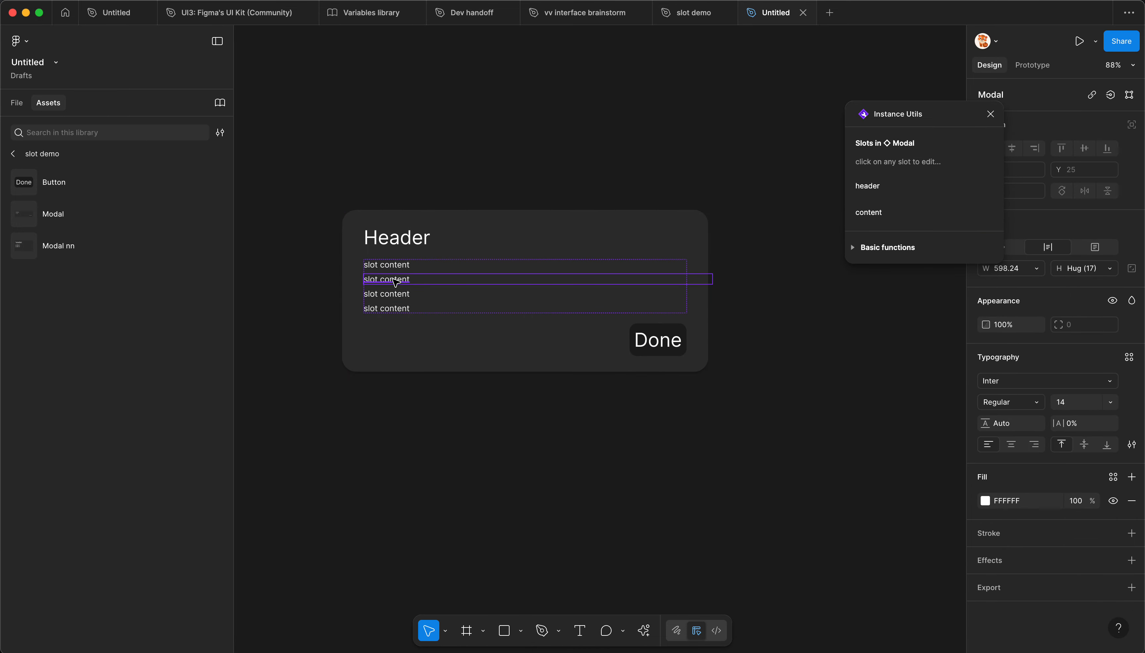
Step: Show the file's layers, reopen the Modal's content slot for editing, and draw a rectangle about 85 × 37 below its first text line
left_click(18, 108)
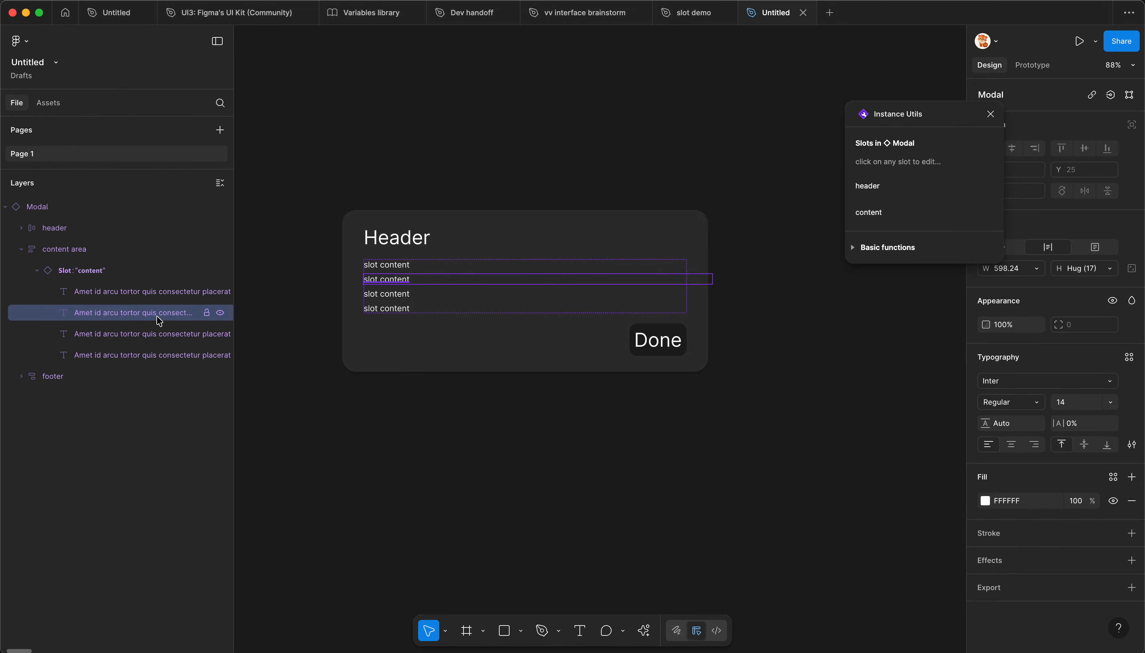
left_click(575, 223)
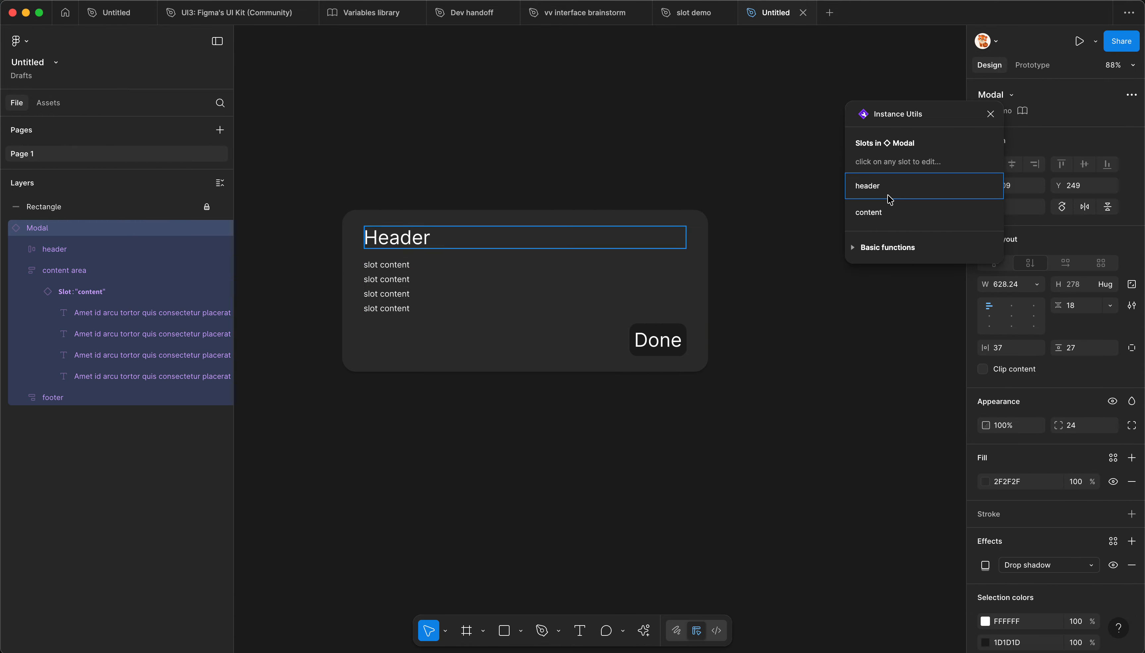
left_click(866, 212)
key("r")
left_click_drag(389, 275, 440, 296)
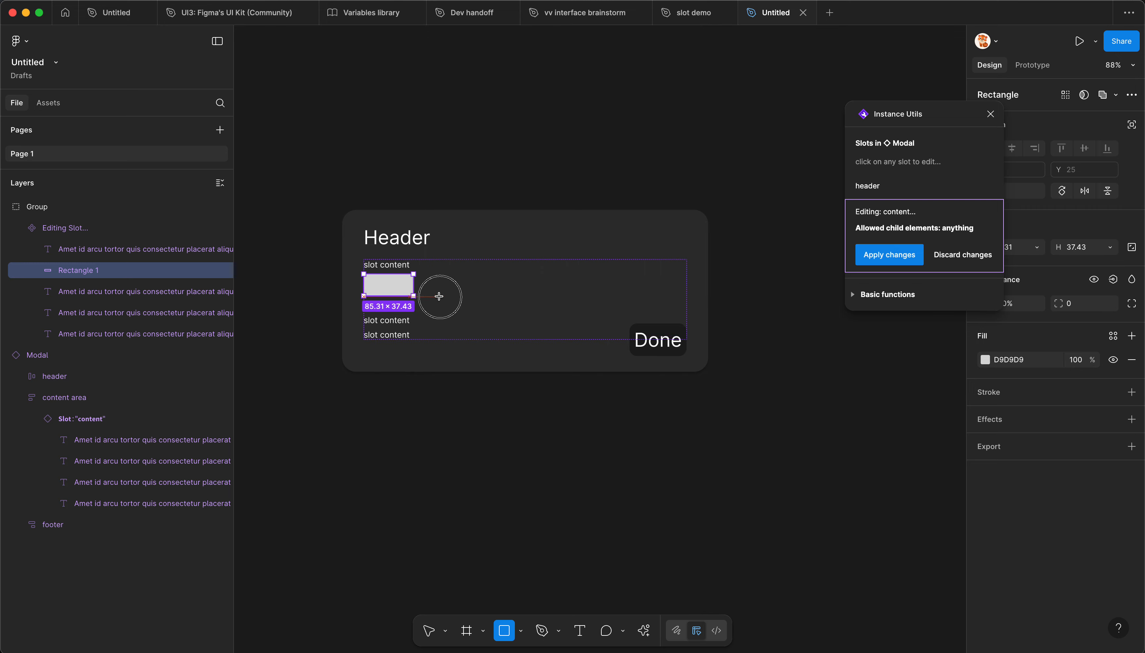
Step: Change the rectangle's fill type to Image and apply the content slot changes
left_click(985, 360)
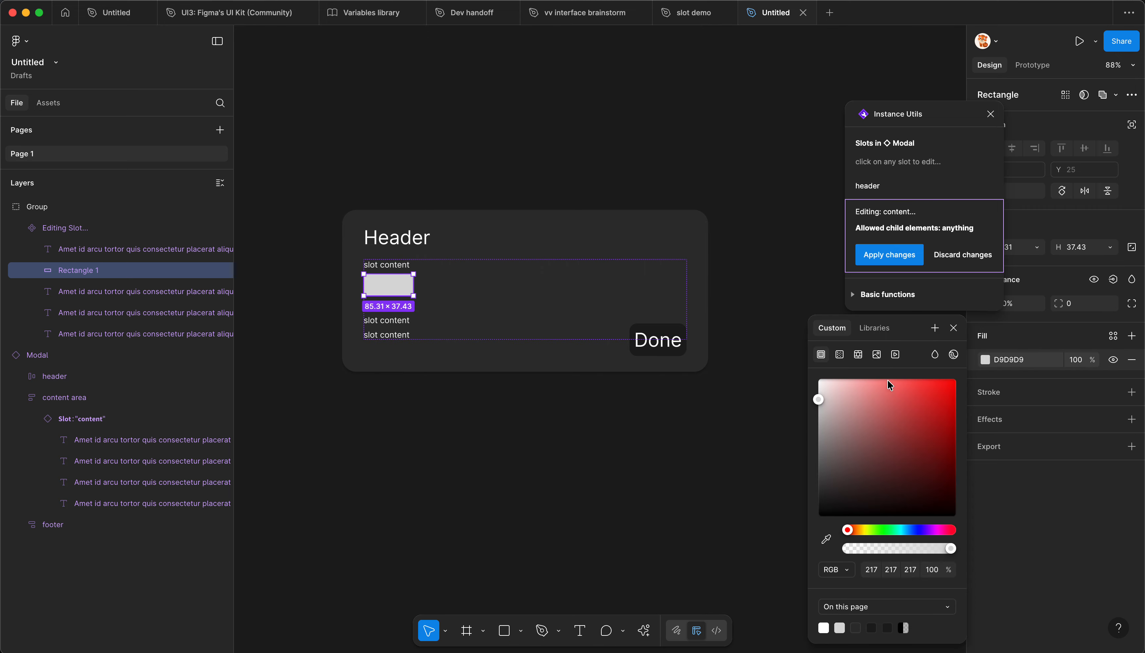
left_click(875, 355)
left_click(874, 252)
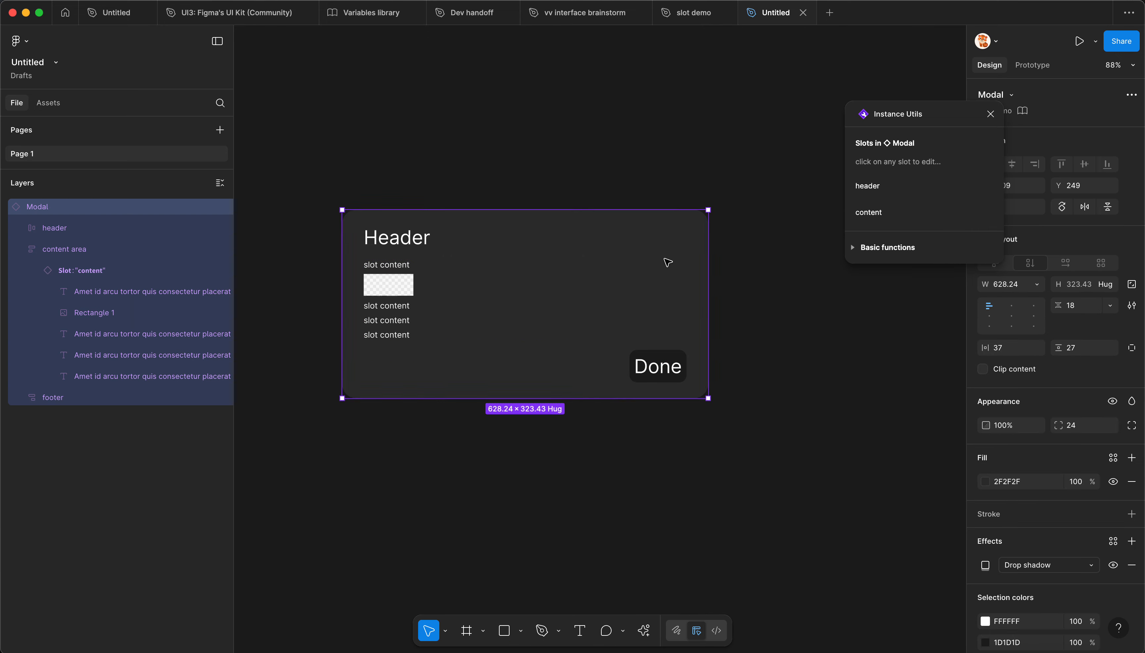
Step: Move the rectangle in the content slot between the third and fourth text lines, and apply the slot changes
left_click(884, 210)
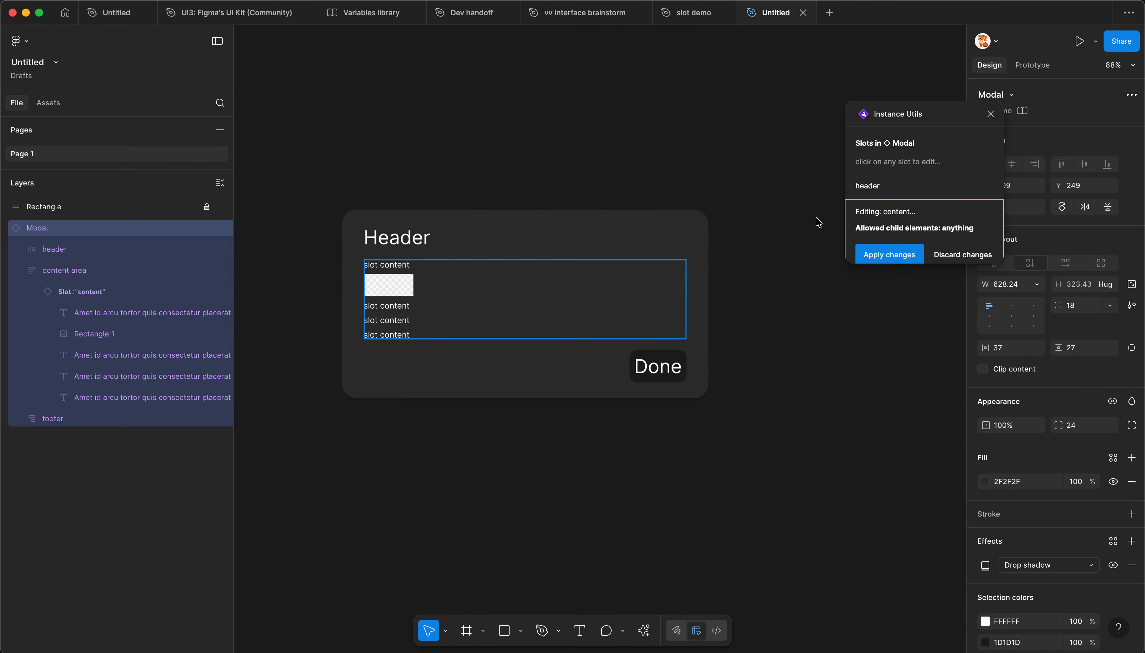
left_click(391, 290)
left_click_drag(393, 295, 394, 314)
left_click(886, 256)
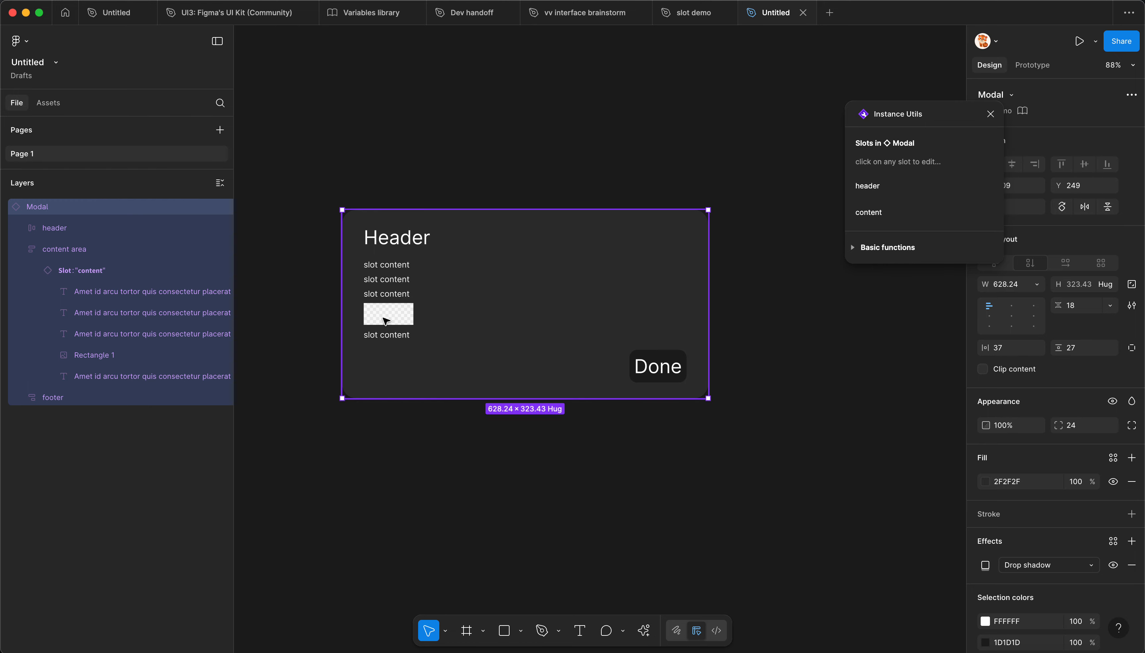
Step: Select the second text line in the Modal's content slot and run the Lorem Ipsum plugin
double_click(410, 307)
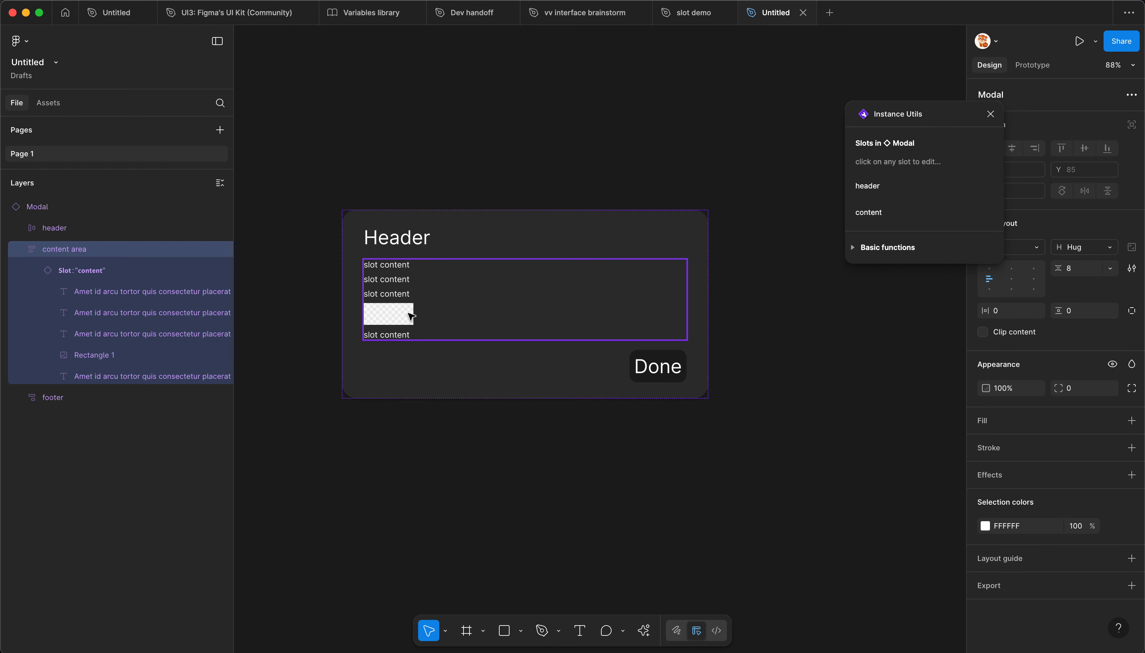
left_click(409, 360)
left_click(348, 373)
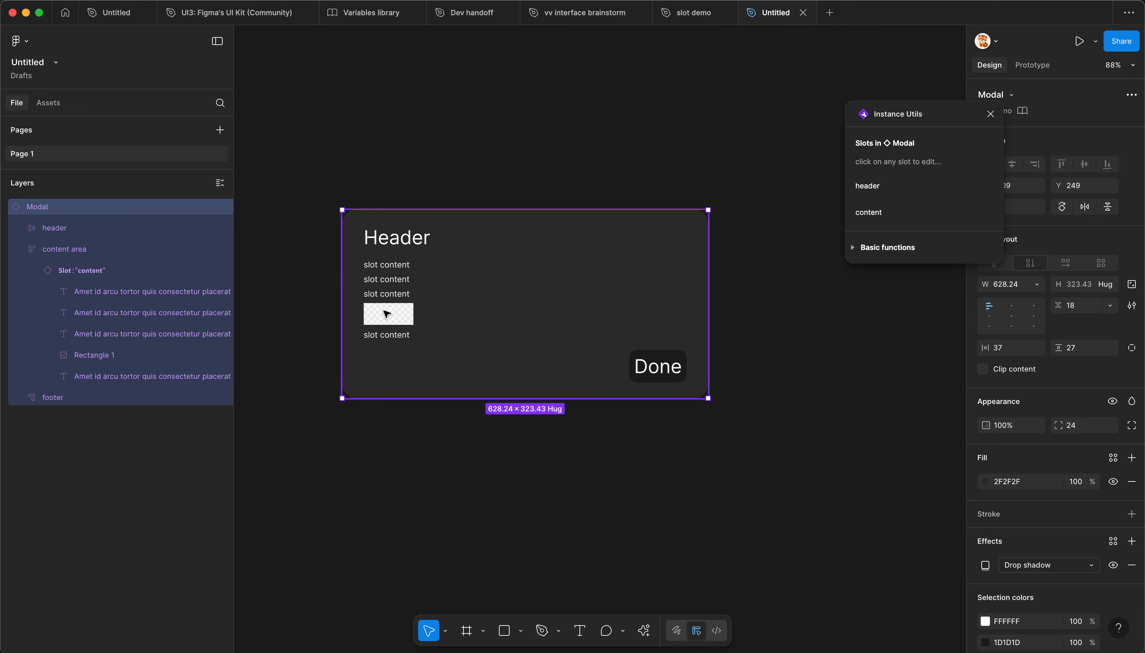
left_click(387, 282, "super")
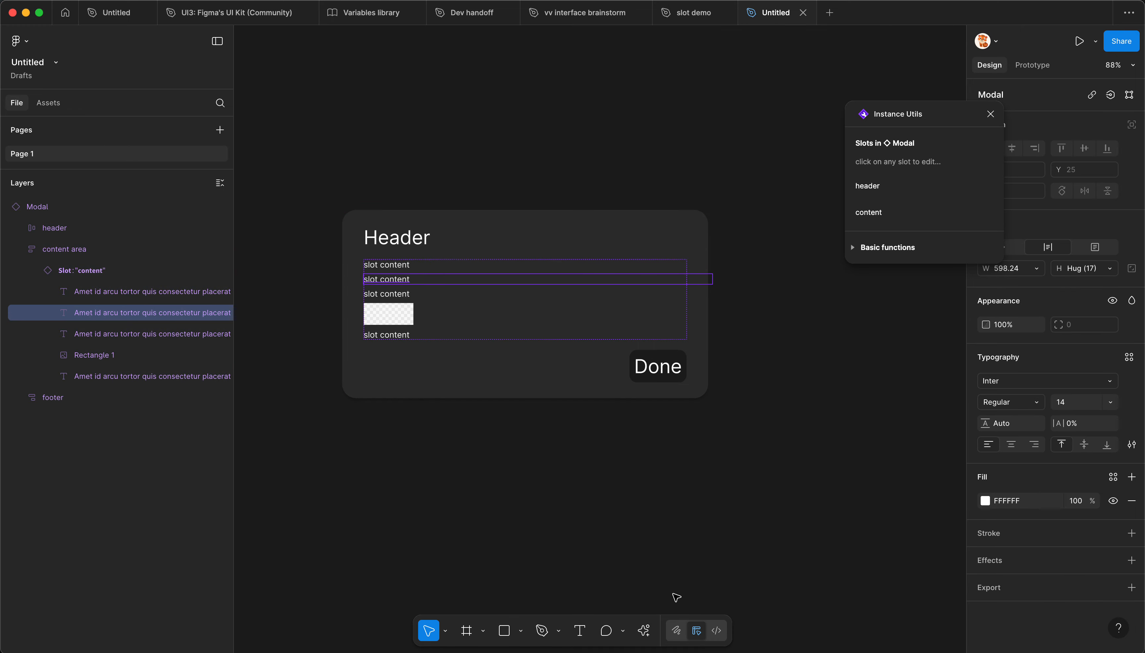
left_click(641, 635)
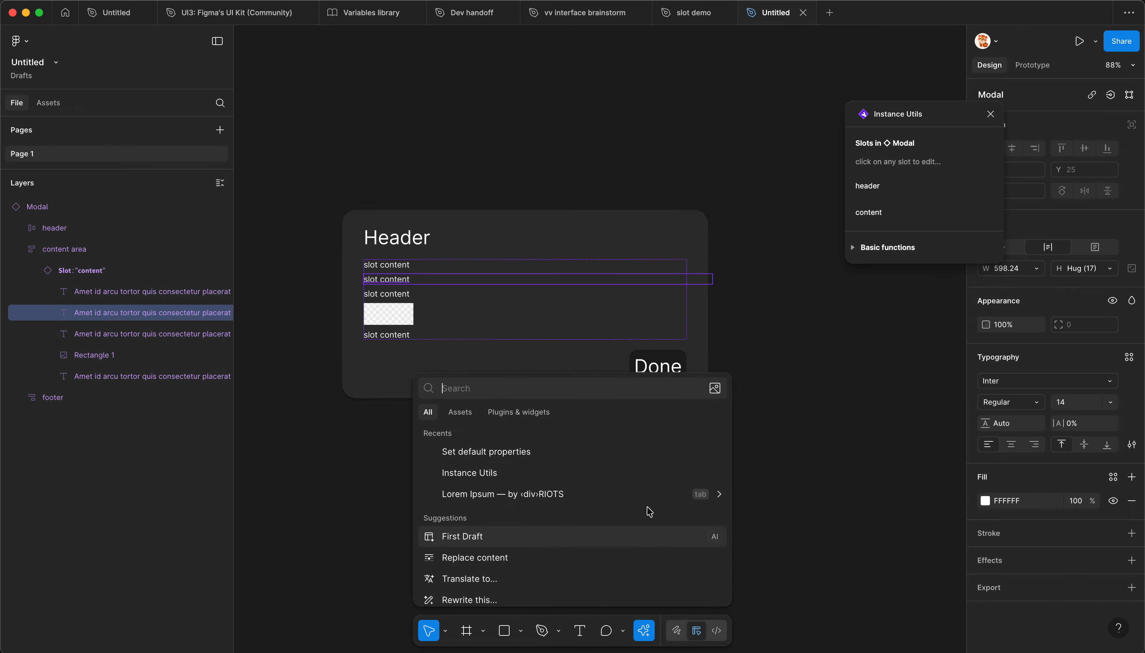
left_click(505, 415)
left_click(433, 409)
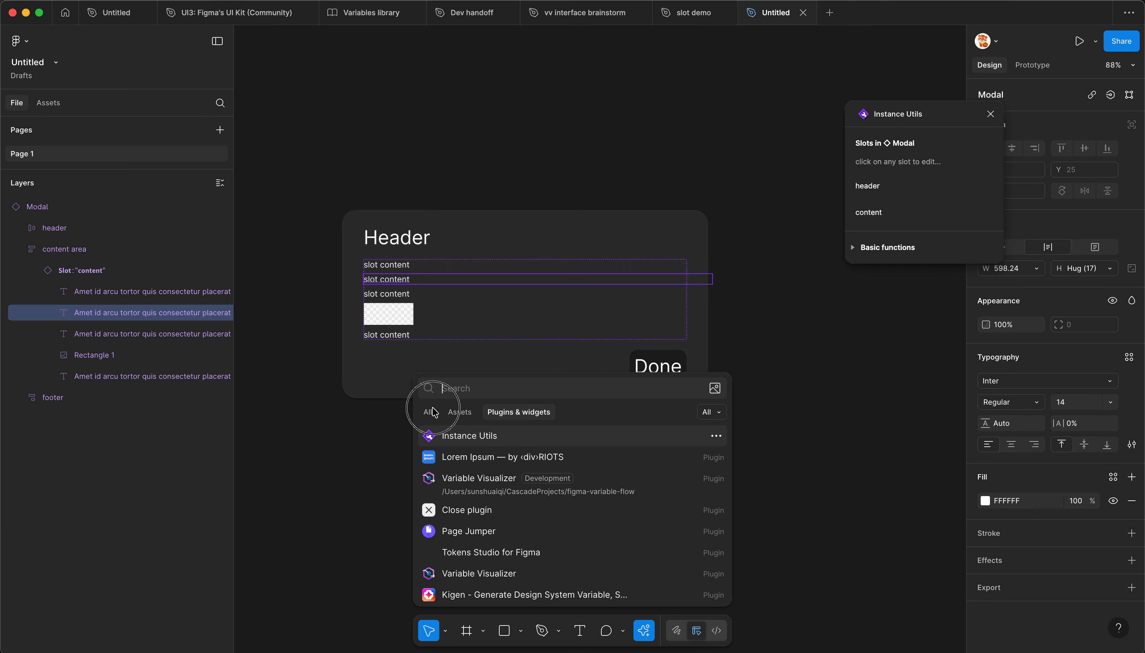
left_click(482, 495)
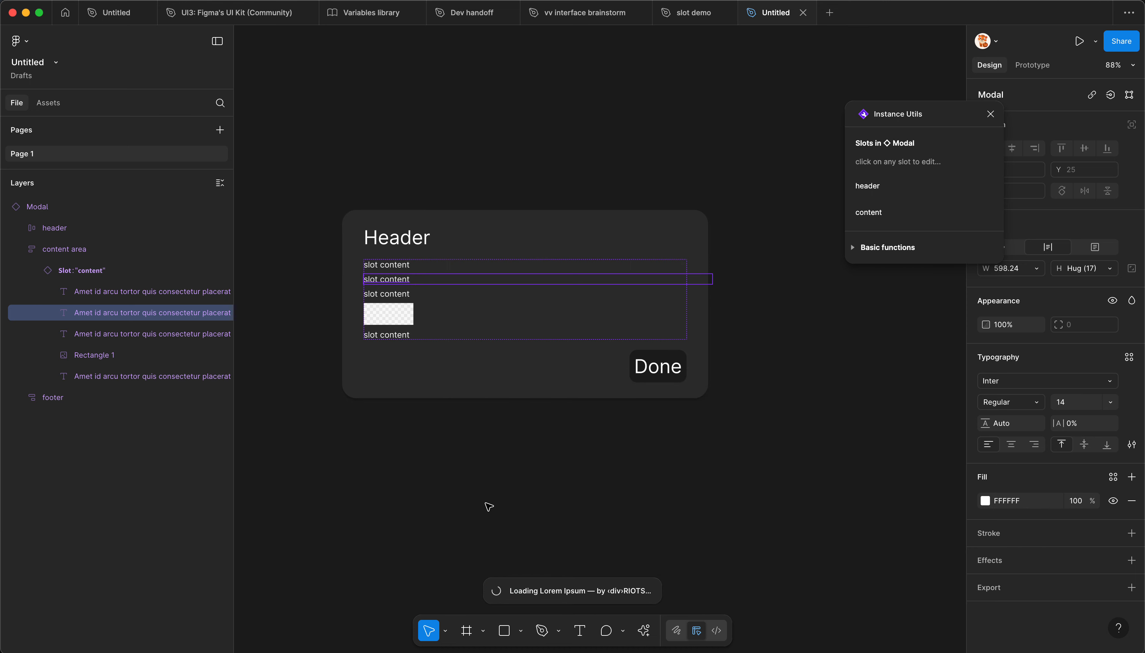
Step: Generate 1 sentence of Lorem Ipsum text for the selected line, then clear the selection
left_click(600, 244)
left_click(601, 242)
left_click(666, 171)
left_click(607, 237)
left_click(590, 217)
left_click(552, 239)
type("1")
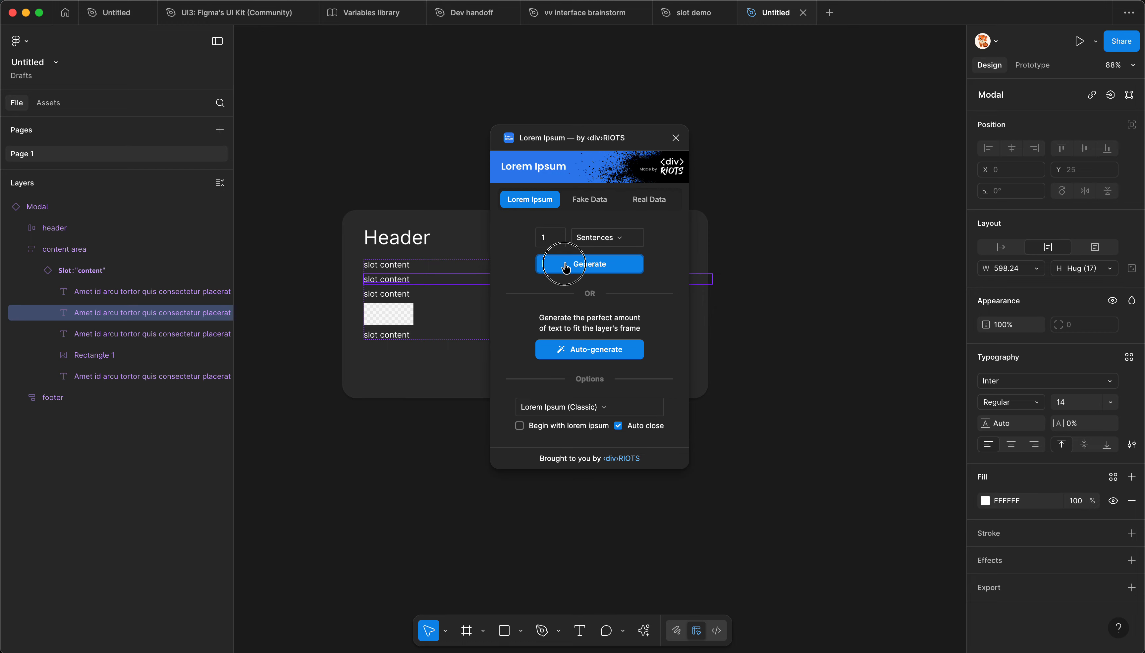
left_click(562, 265)
left_click(437, 282)
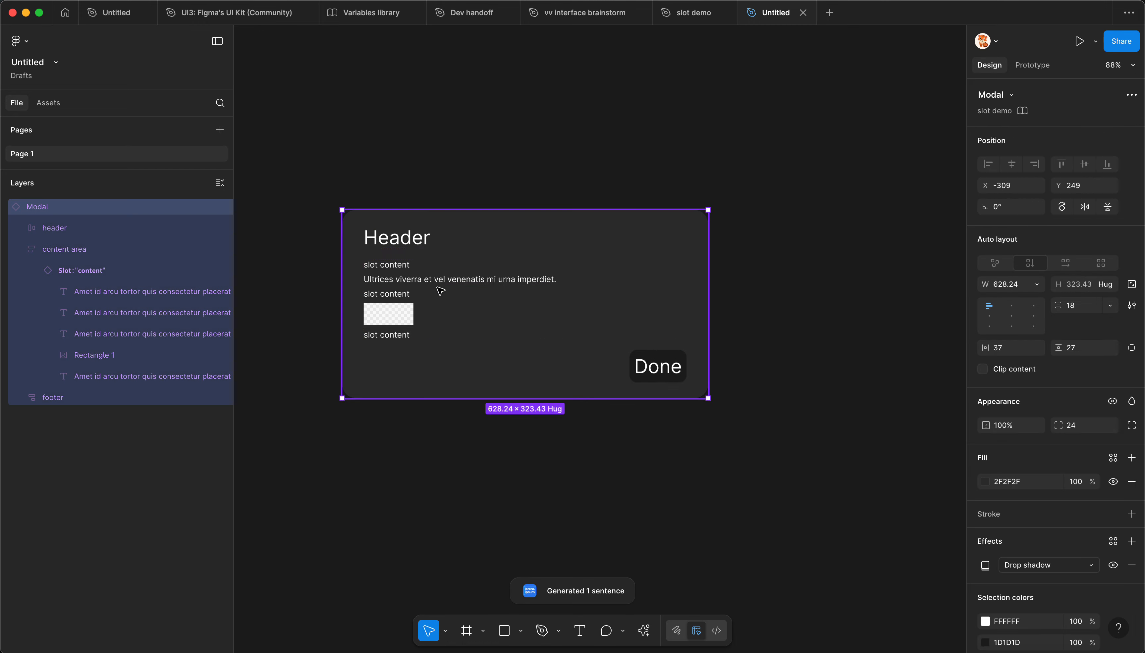
left_click(437, 282)
left_click(475, 192)
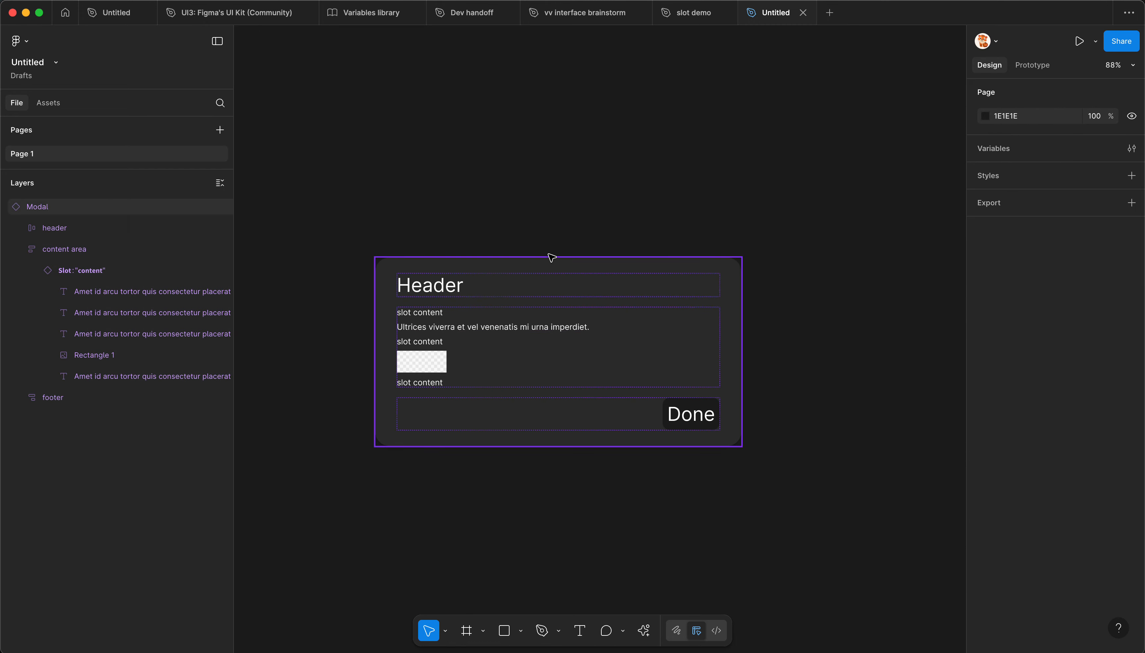
Step: Switch to the slot demo file and change the main Modal component's fill to 595959
left_click(694, 13)
left_click(401, 382)
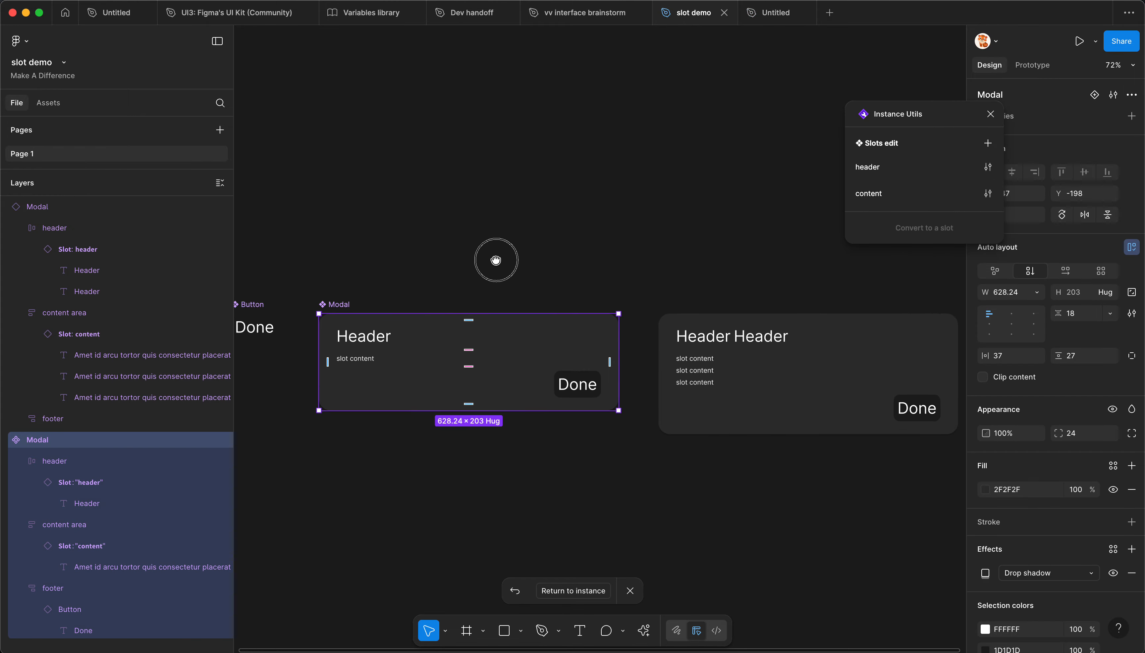
left_click(985, 490)
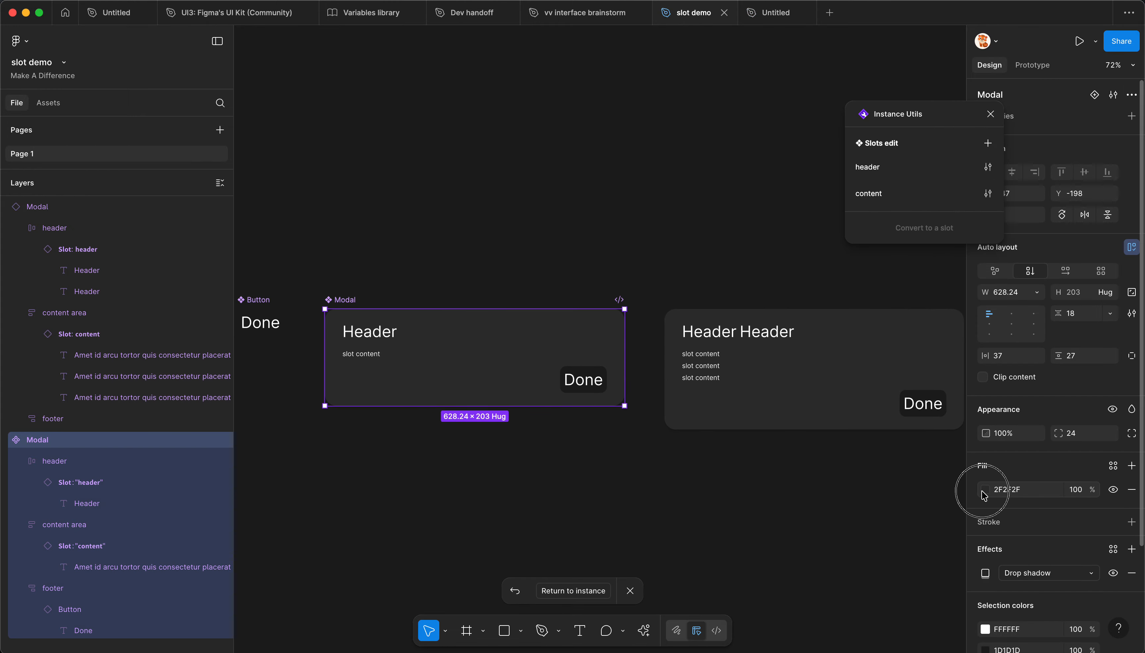
left_click_drag(838, 454, 812, 478)
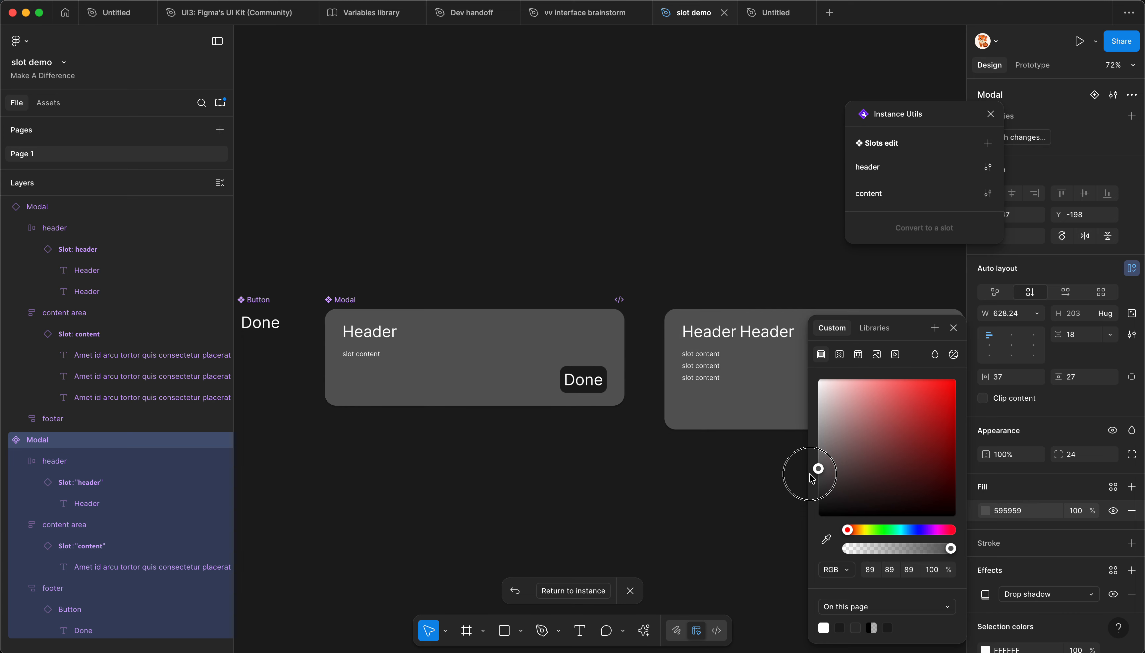
Step: Add an inside stroke to the main Modal component and color it white, FFFFFF
scroll(1078, 589, "down", 1)
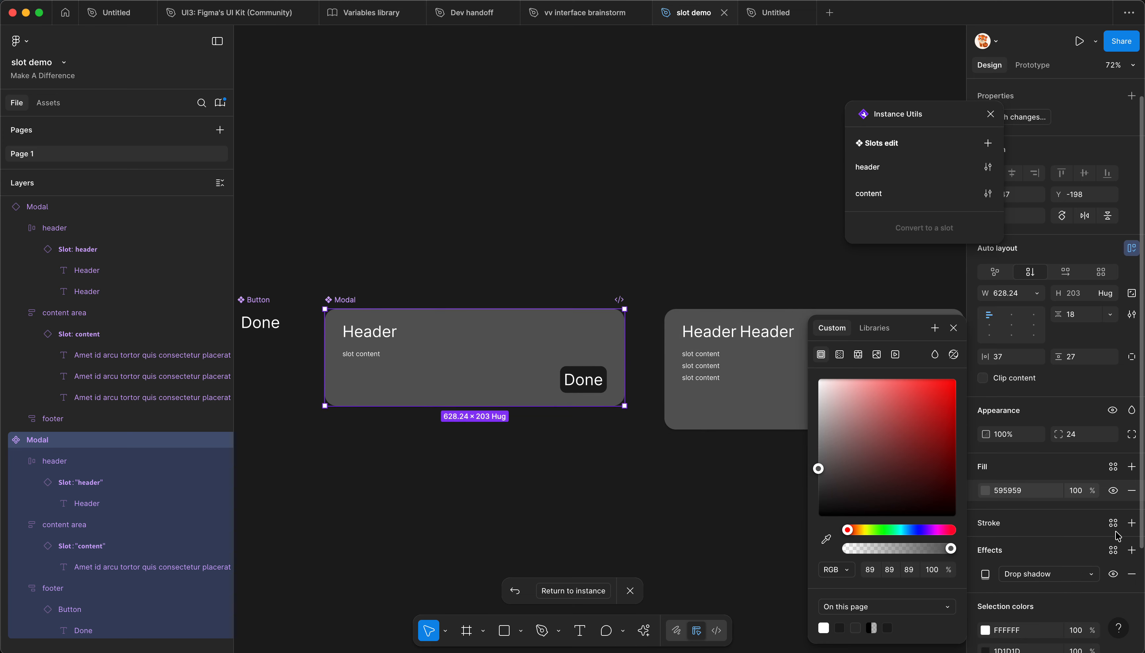
left_click(1132, 523)
key("Escape")
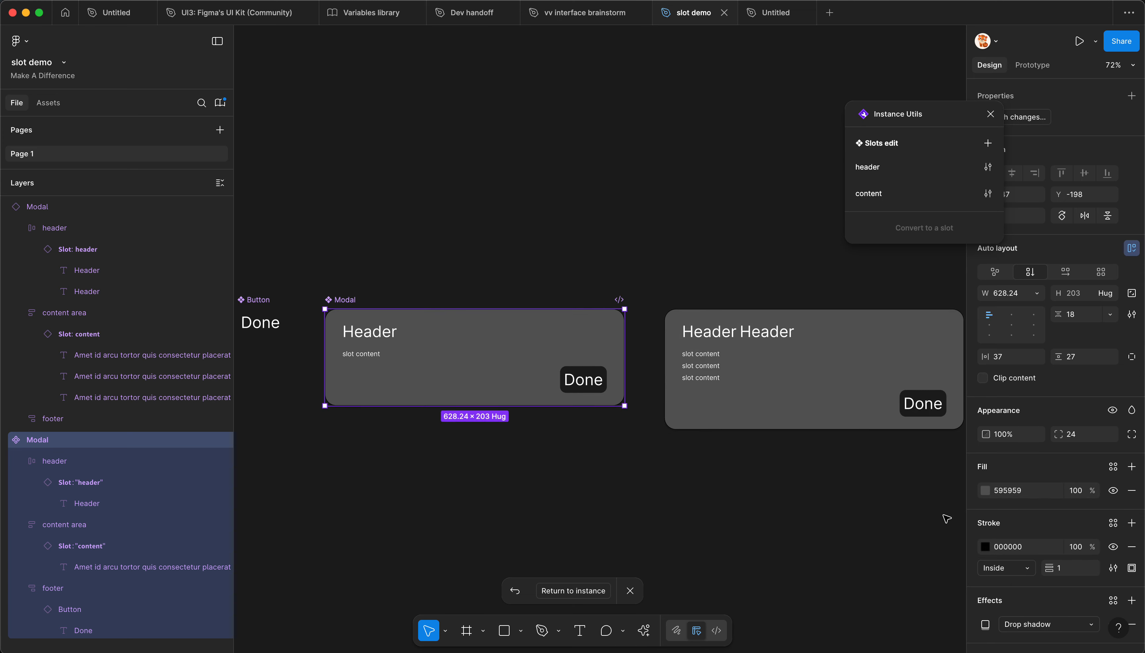
left_click(985, 546)
left_click_drag(857, 515, 797, 337)
left_click(686, 234)
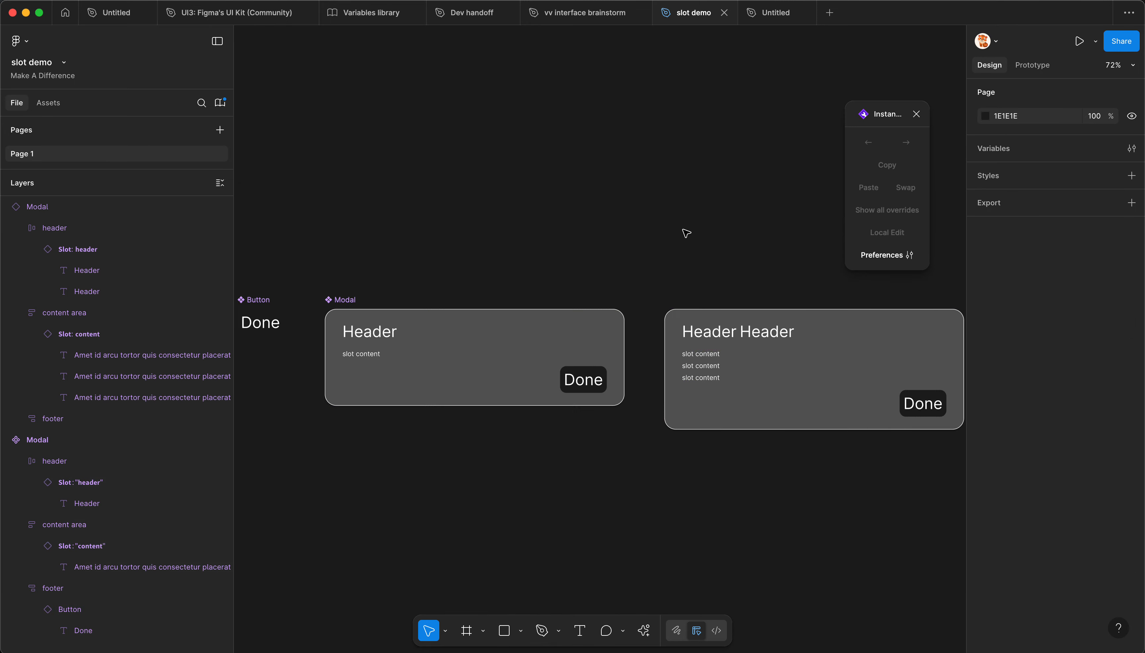
Step: Set the main Modal component's stroke weight to 6
left_click(480, 319)
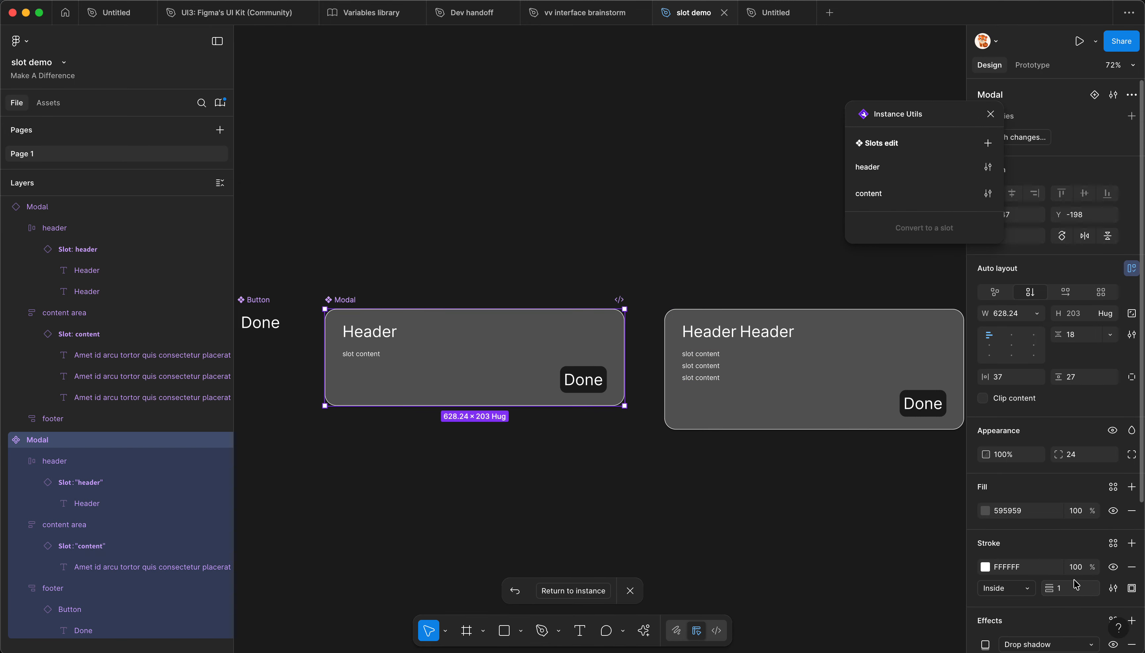
left_click_drag(1056, 590, 1061, 590)
left_click(882, 550)
Step: Publish the Modal component change to the slot demo library
key("alt+3")
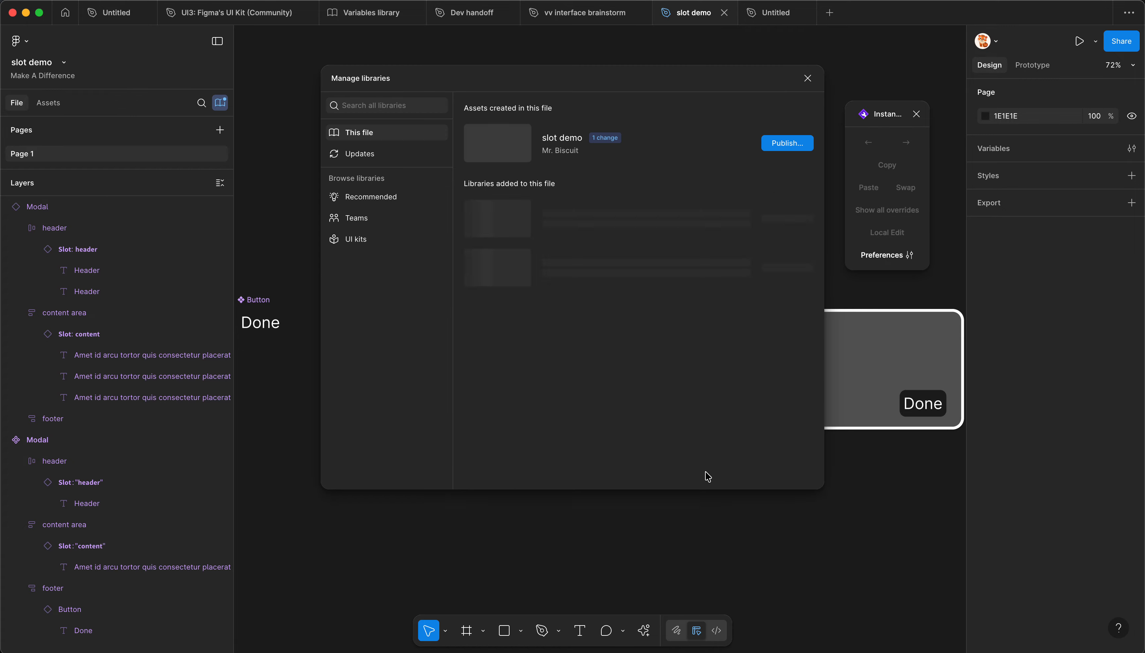
left_click(786, 145)
left_click(702, 454)
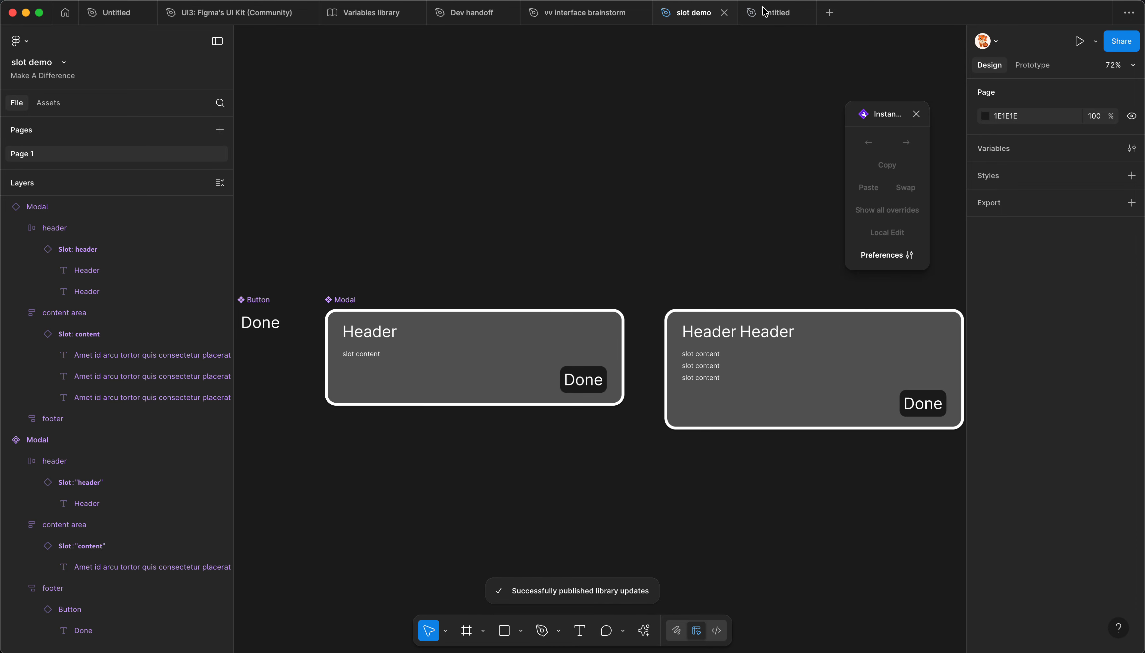
Step: Switch to the Untitled file, review the library updates from slot demo, and update all of them
left_click(762, 18)
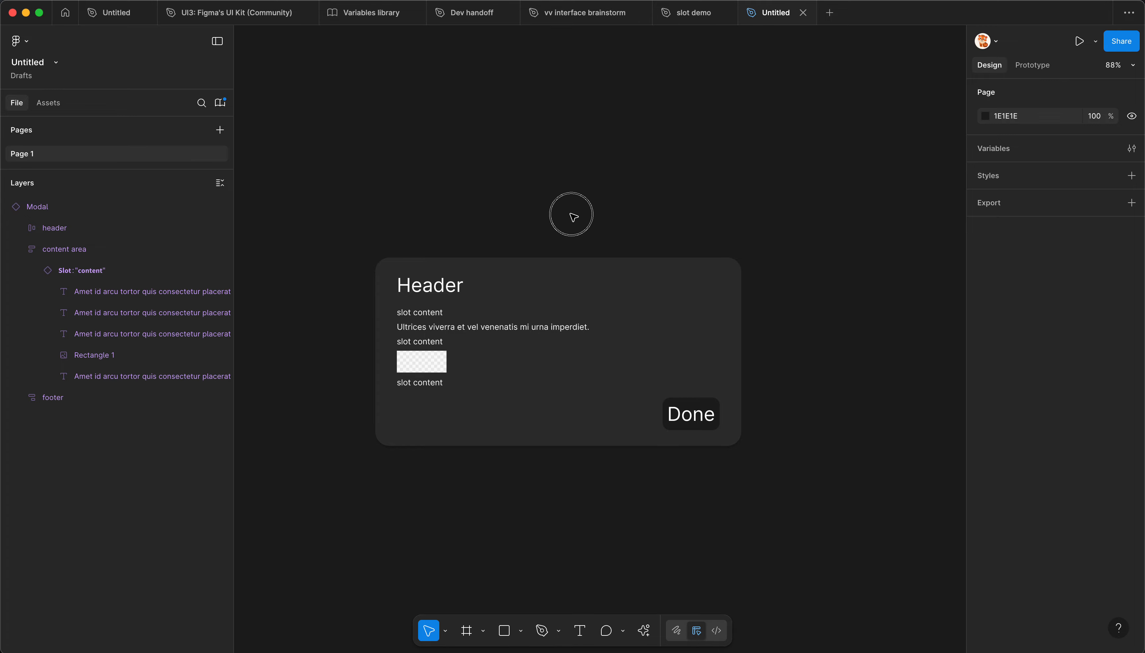
left_click(220, 103)
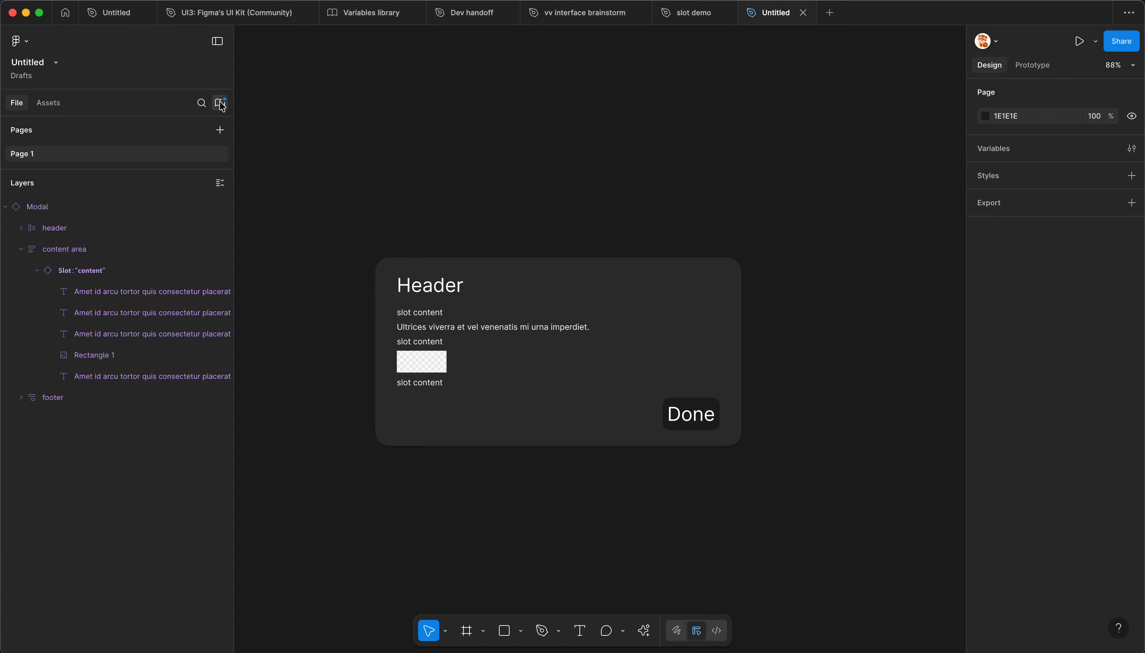
left_click_drag(547, 80, 151, 137)
scroll(813, 486, "down", 2)
scroll(587, 479, "left", 2)
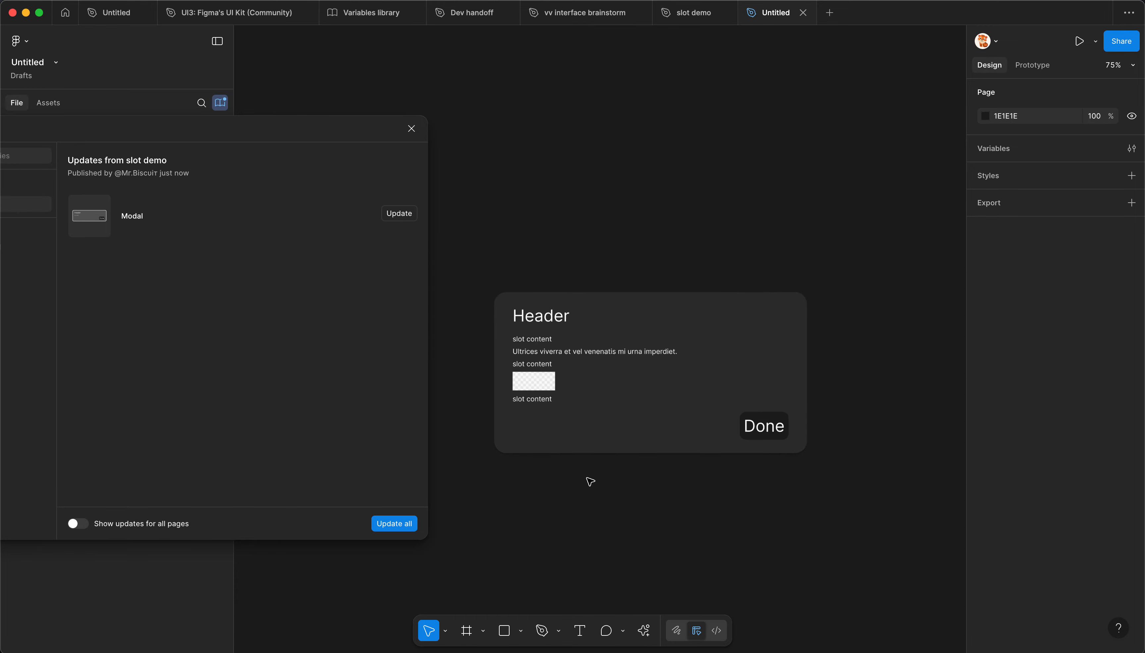
left_click(385, 523)
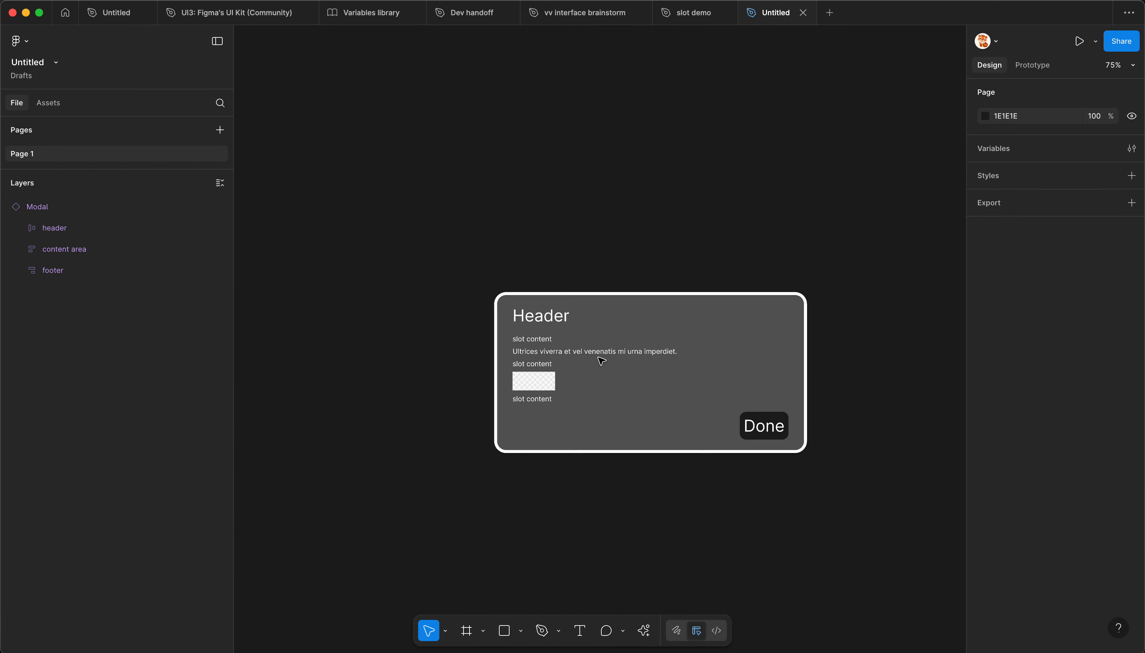
Step: Examine the updated Modal instance and its content slot layers to check the new styling and the customized slot content
scroll(598, 355, "up", 1)
scroll(598, 354, "up", 1)
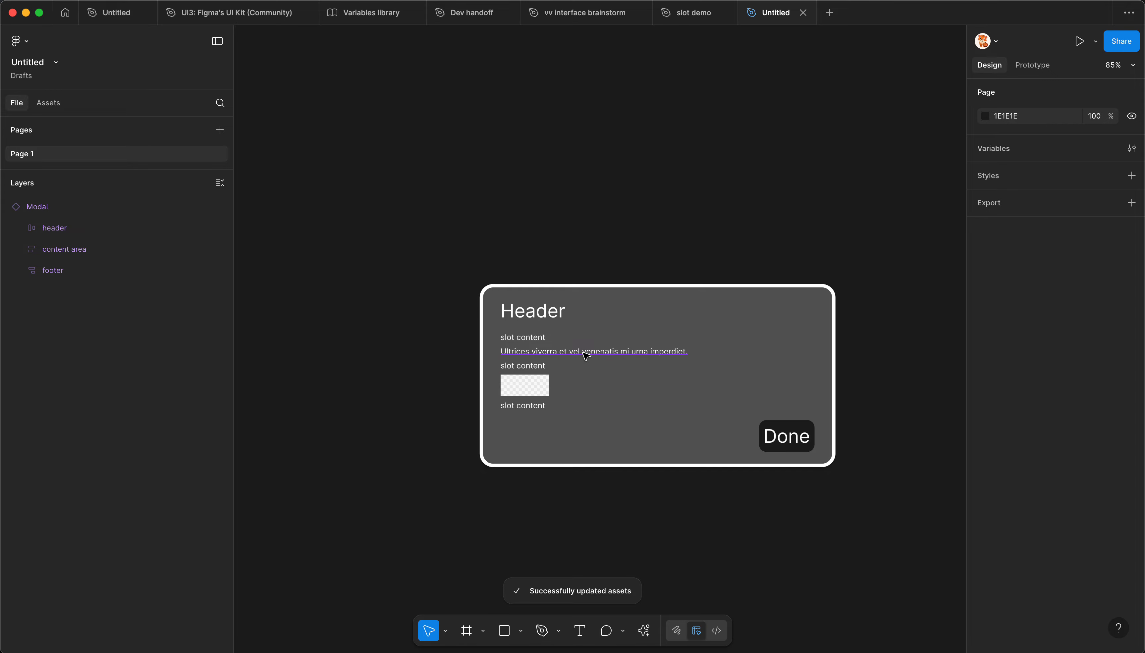
left_click(586, 355)
left_click(534, 376)
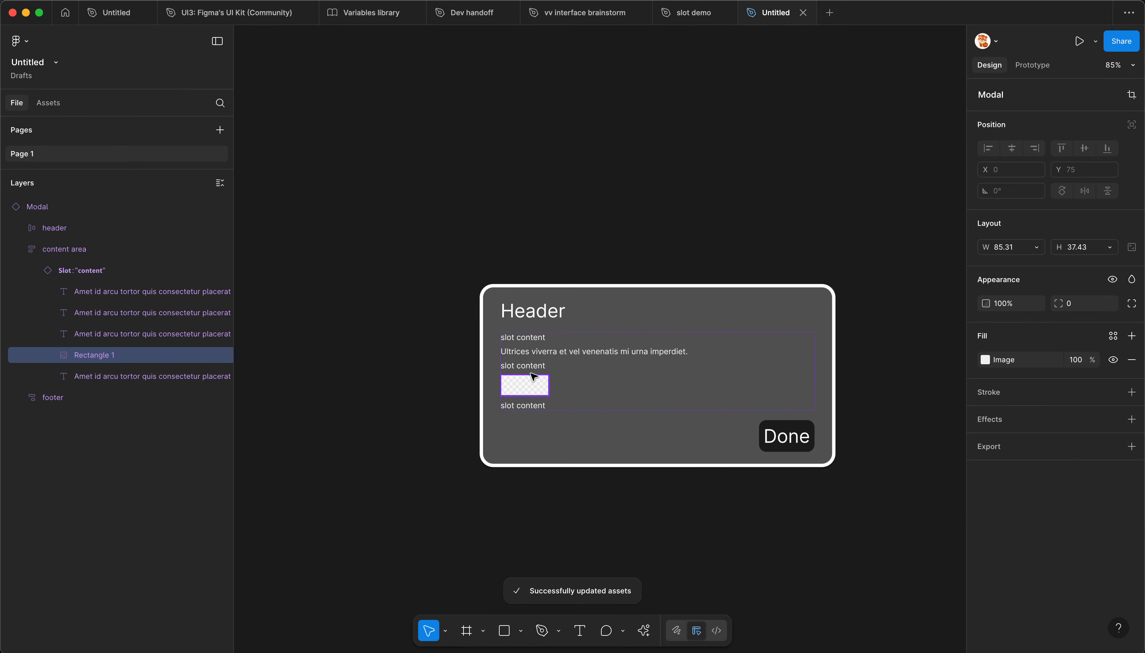
left_click(125, 298)
left_click(109, 371)
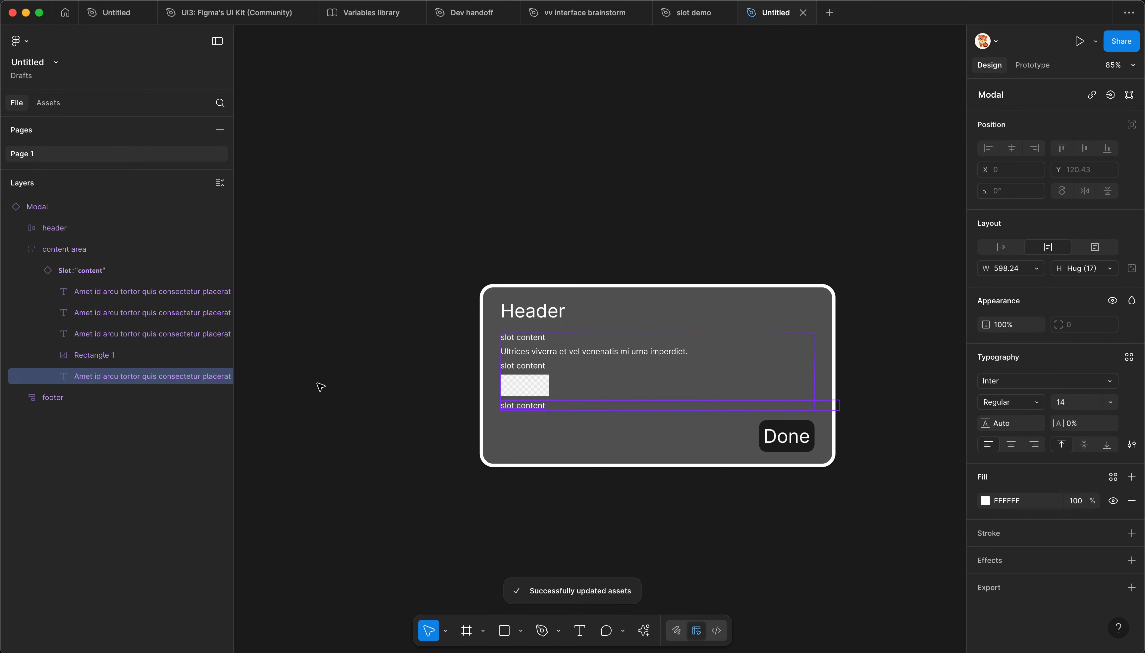
left_click(355, 374)
left_click_drag(405, 374, 312, 376)
scroll(456, 378, "up", 1)
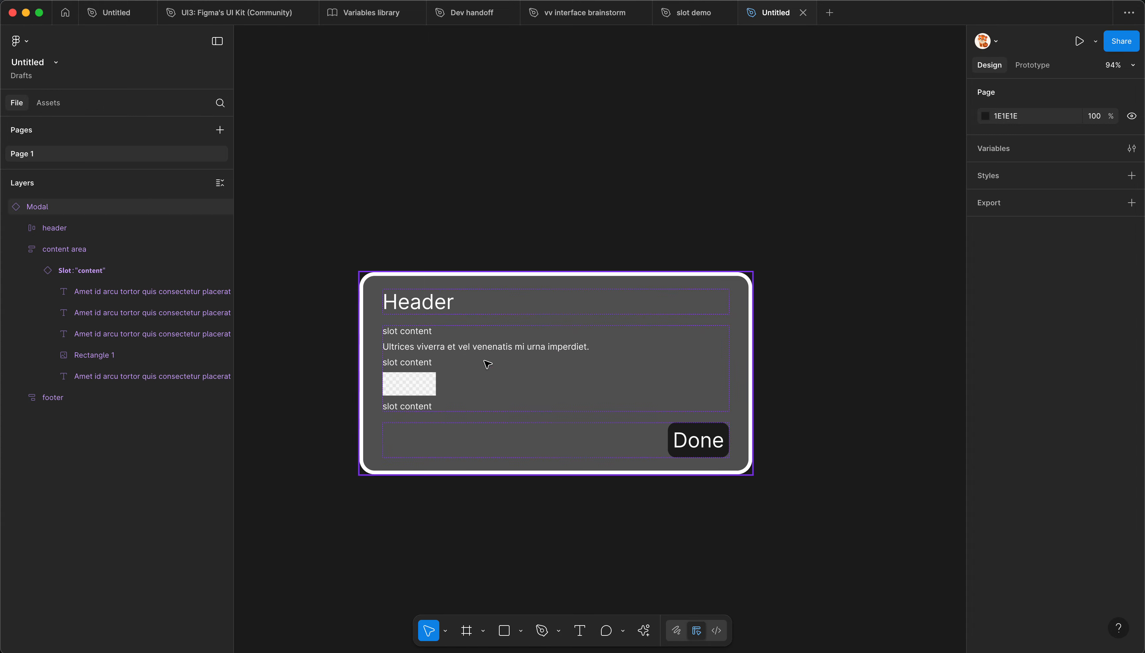
scroll(461, 385, "up", 1)
left_click(593, 353)
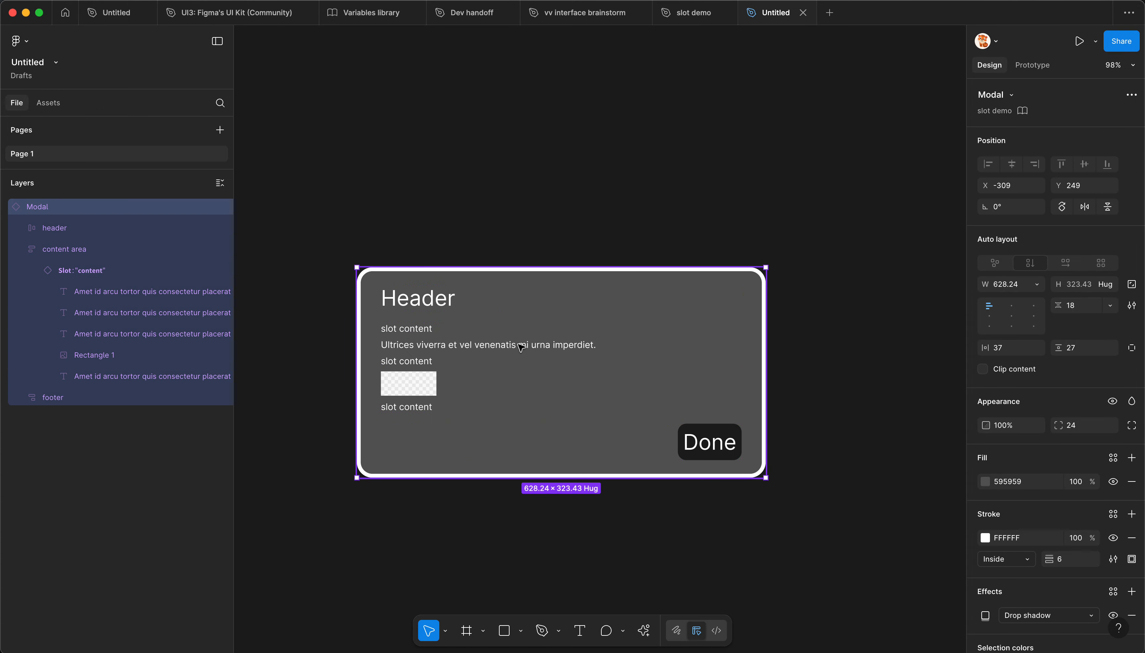
Step: Switch to the slot demo file and add Text as an allowed child element of the main Modal's content slot
mouse_move(690, 22)
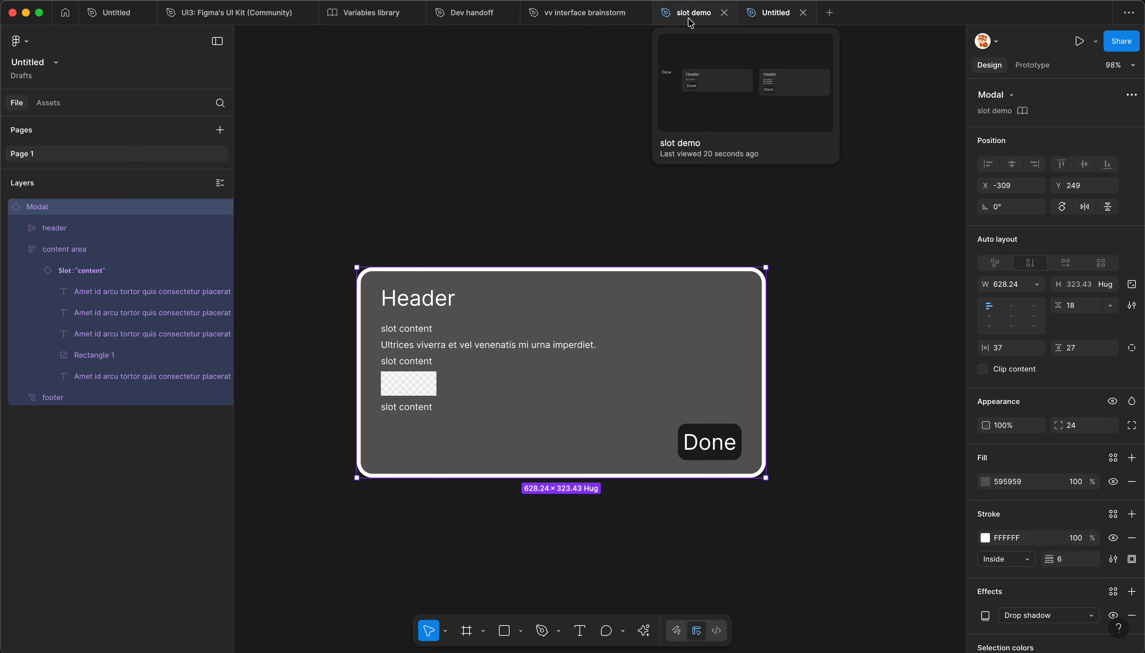
left_click(687, 13)
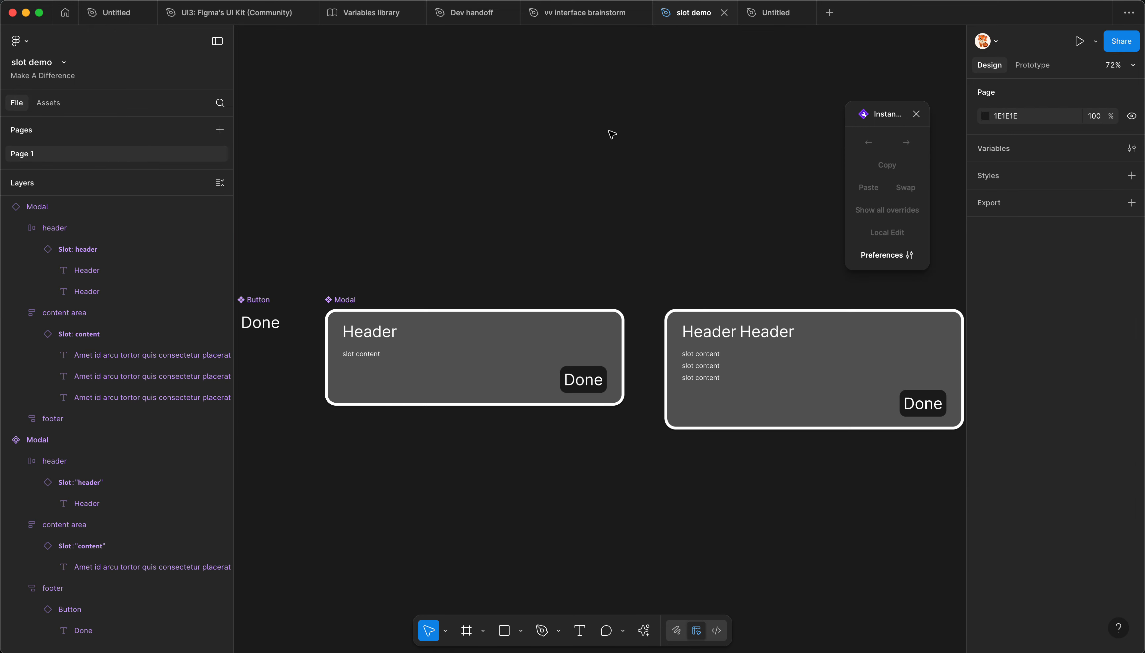
scroll(753, 302, "down", 2)
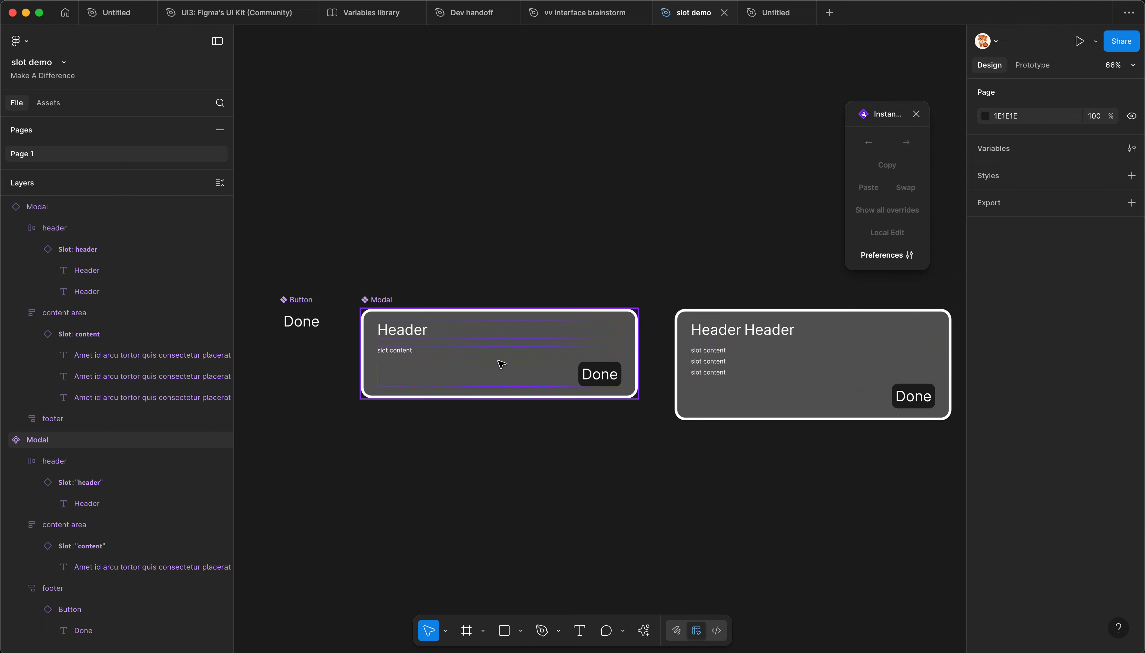
left_click(499, 363)
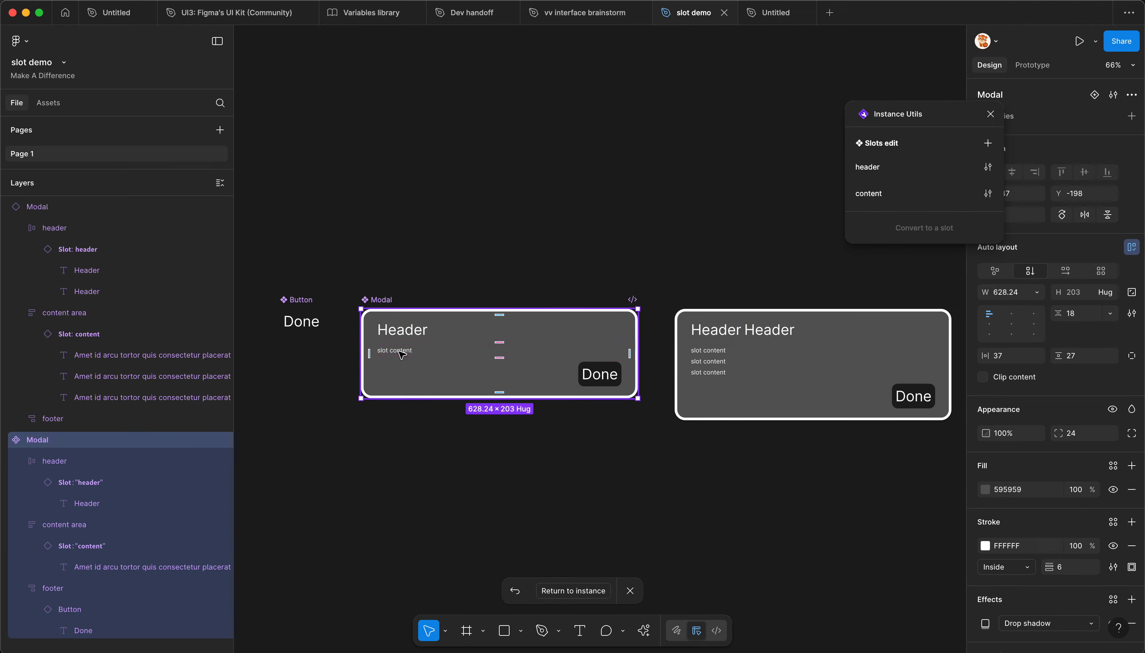
scroll(401, 354, "up", 3)
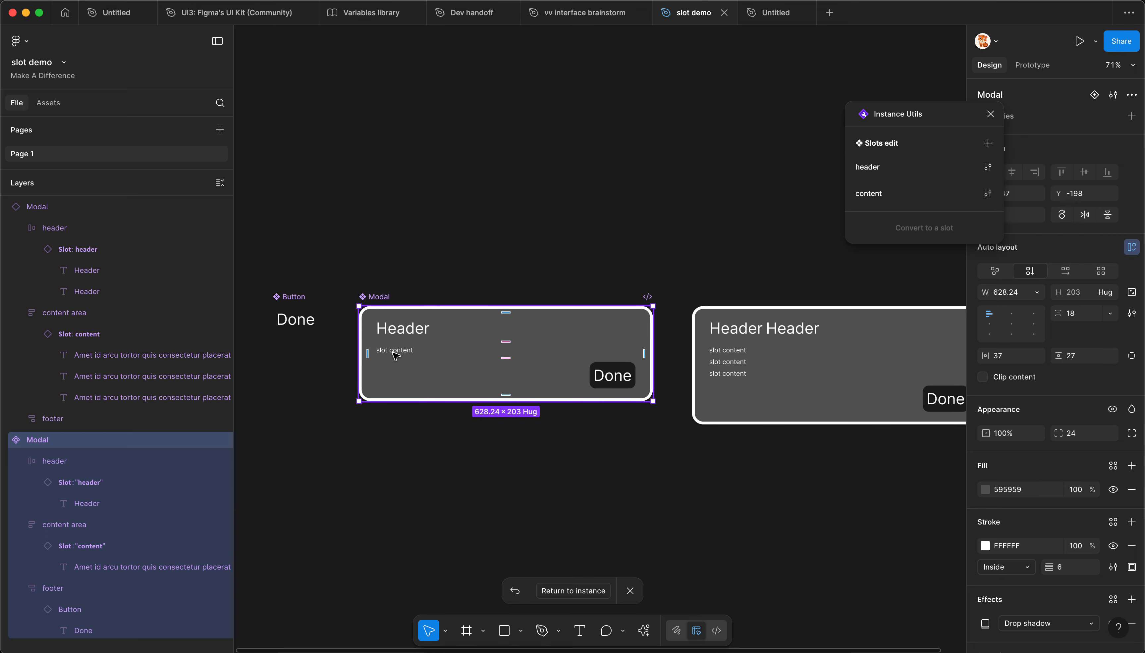
left_click(985, 199)
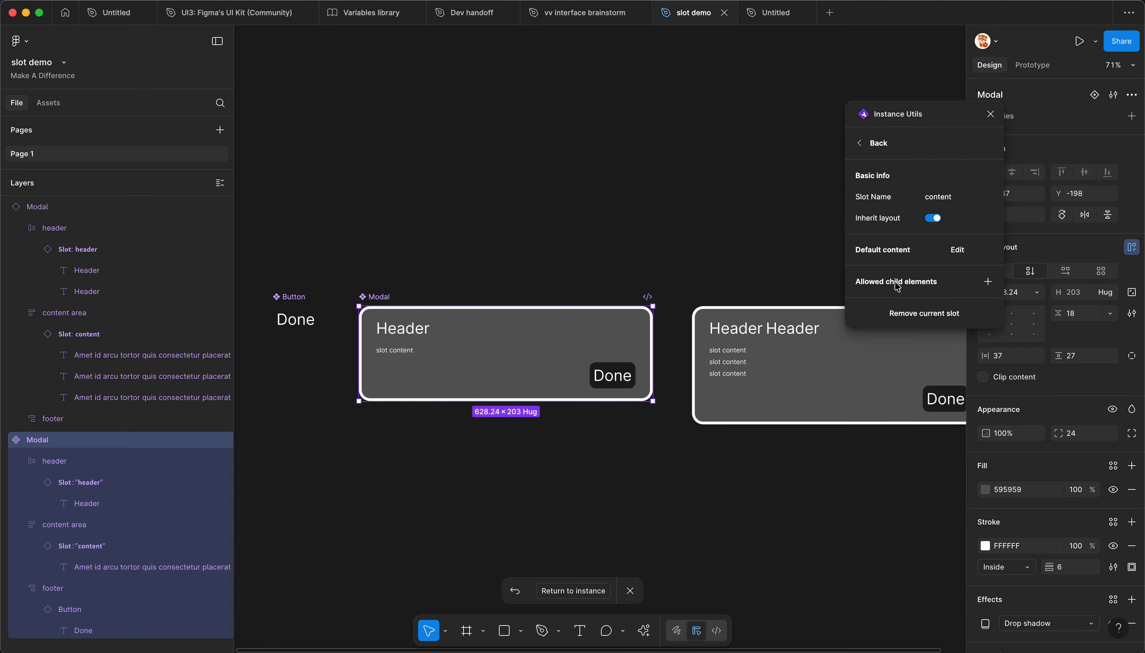
scroll(324, 349, "up", 1)
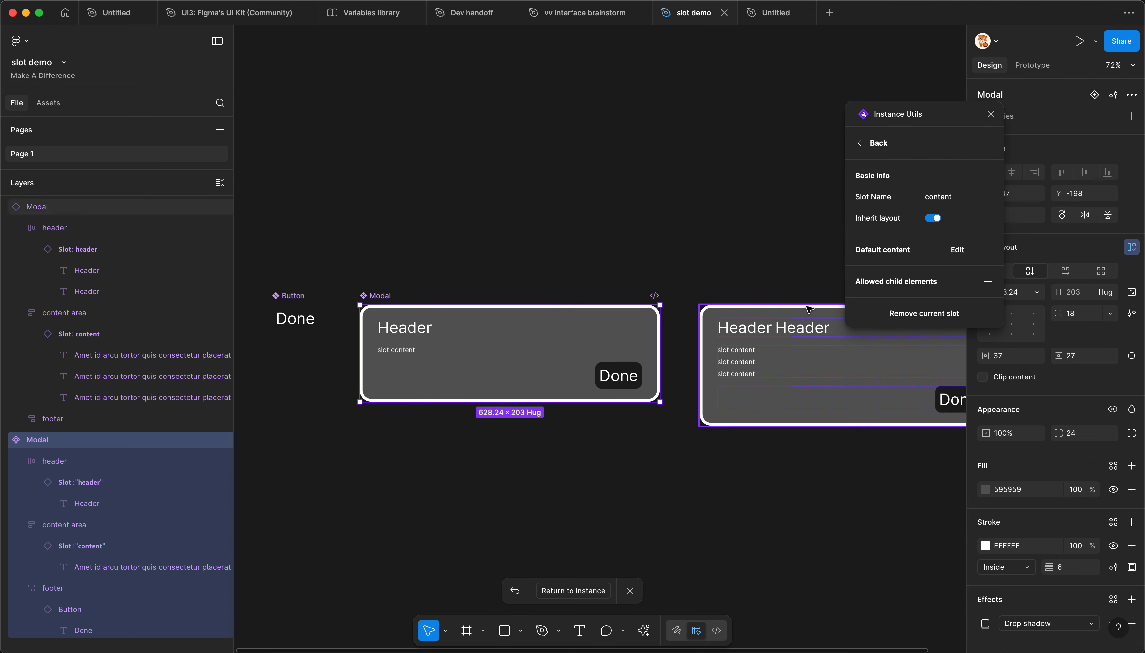
left_click(987, 282)
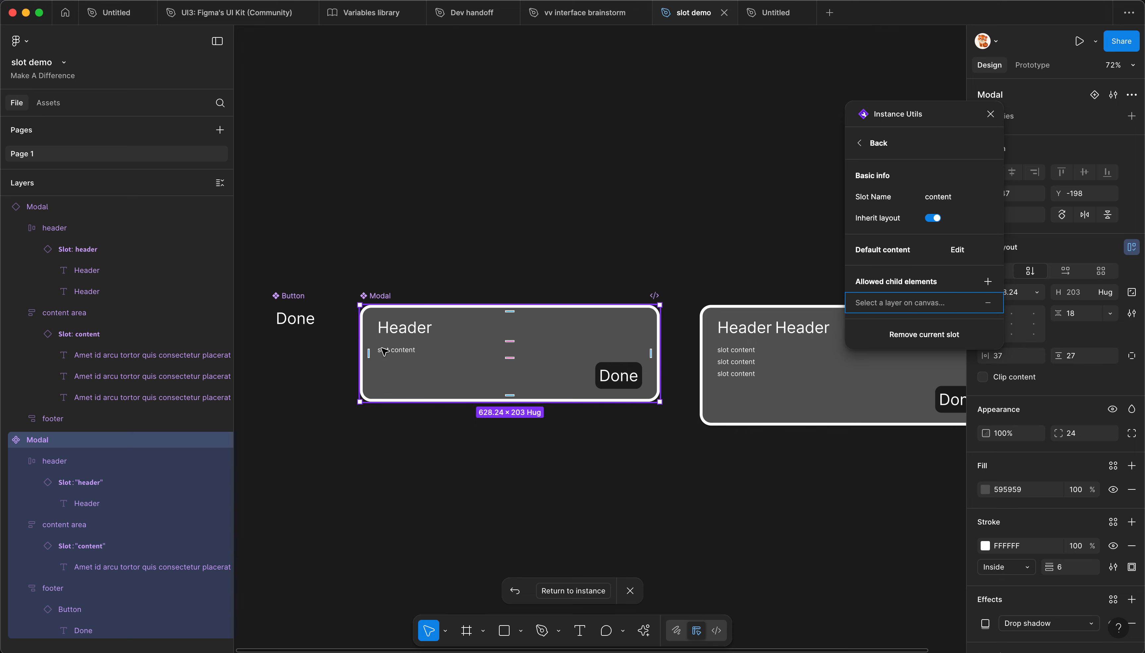
left_click(394, 351)
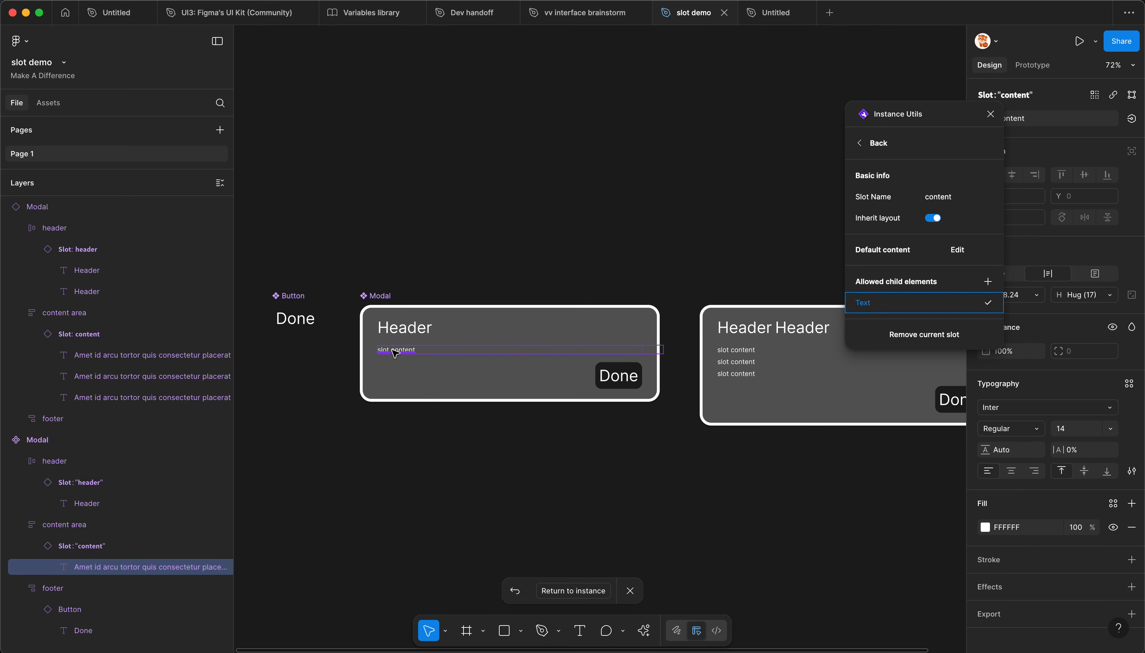
left_click(991, 304)
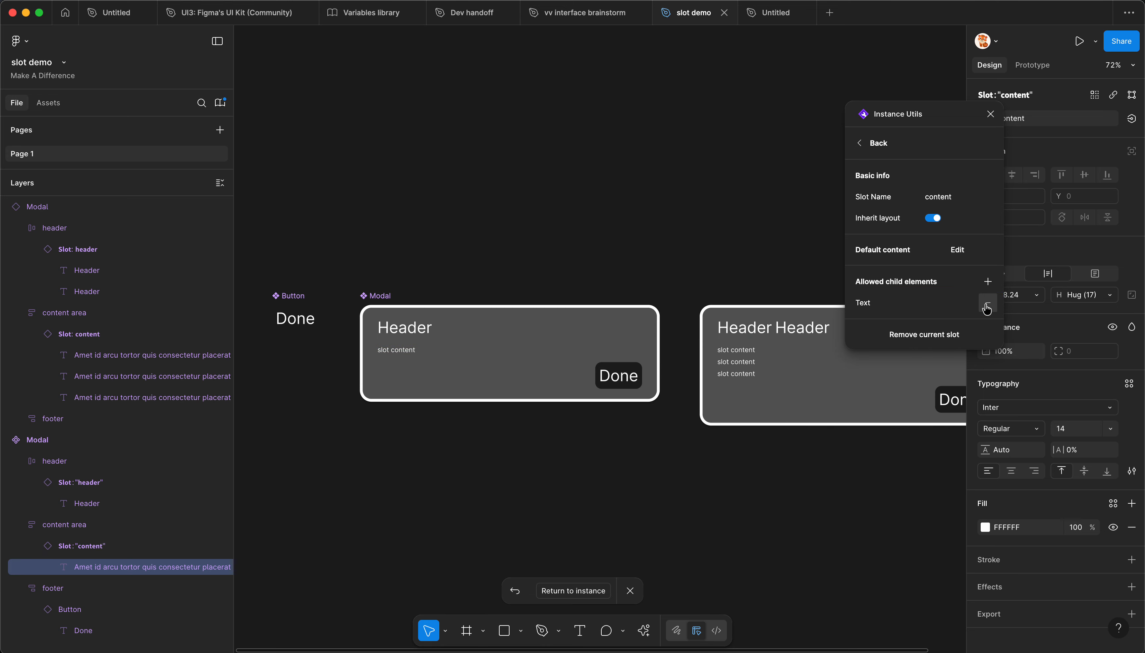
Step: Draw a rectangle about 314 × 151 below the main Modal and add it as an allowed child element of the content slot
left_click(463, 457)
left_click(423, 368)
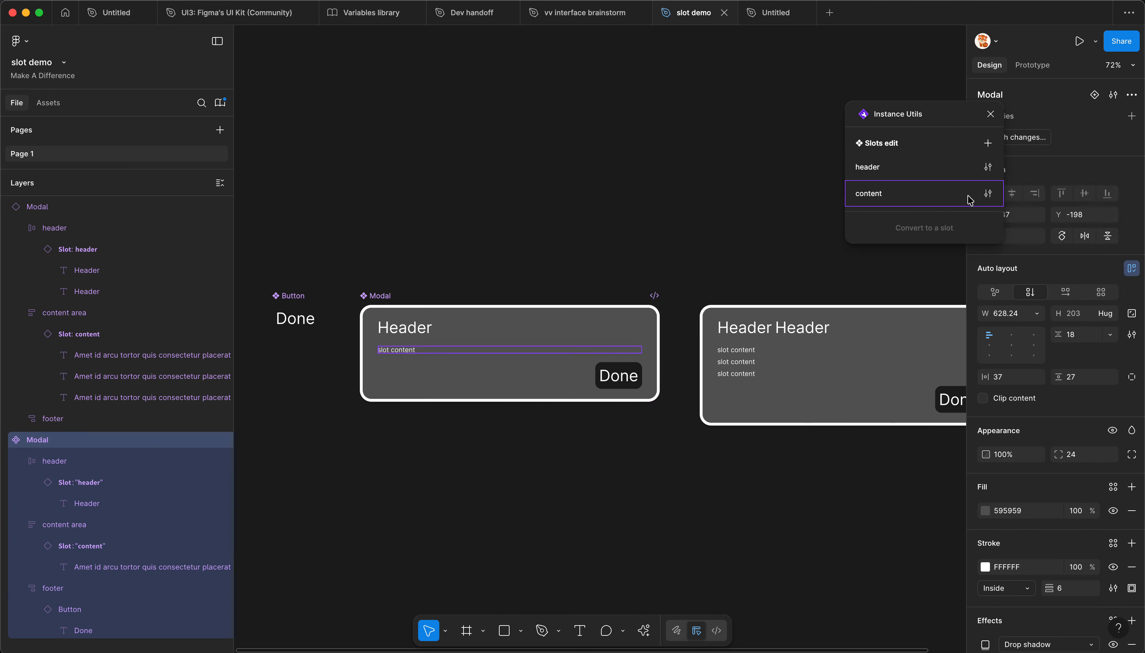
left_click(988, 193)
left_click(988, 281)
left_click(609, 497)
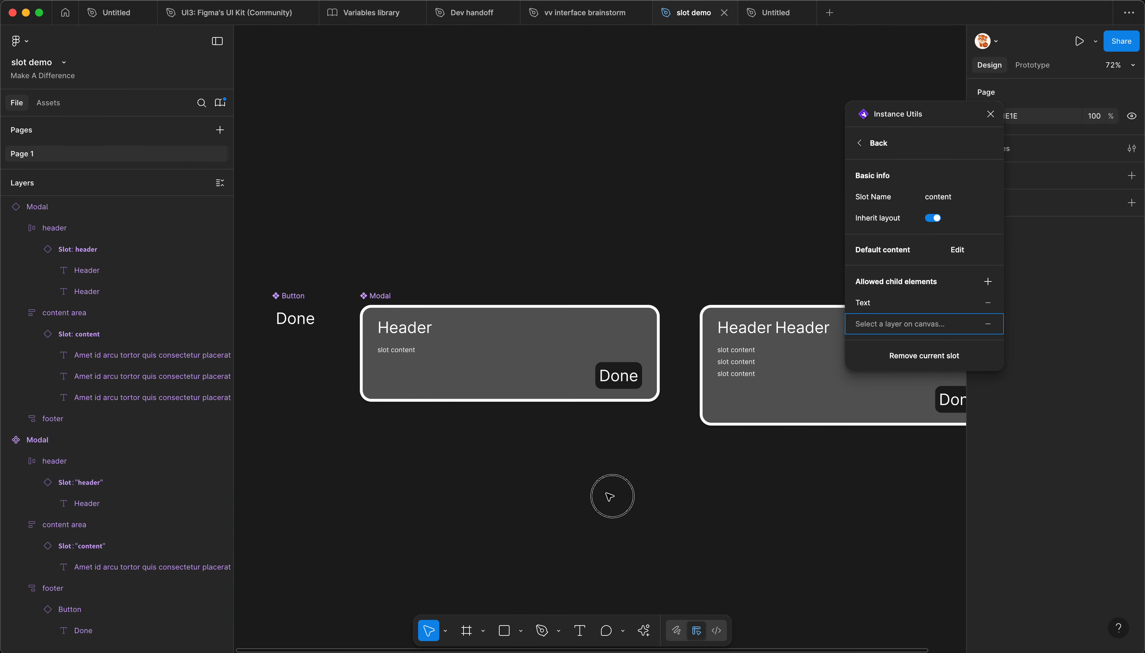
key("r")
left_click_drag(510, 462, 660, 534)
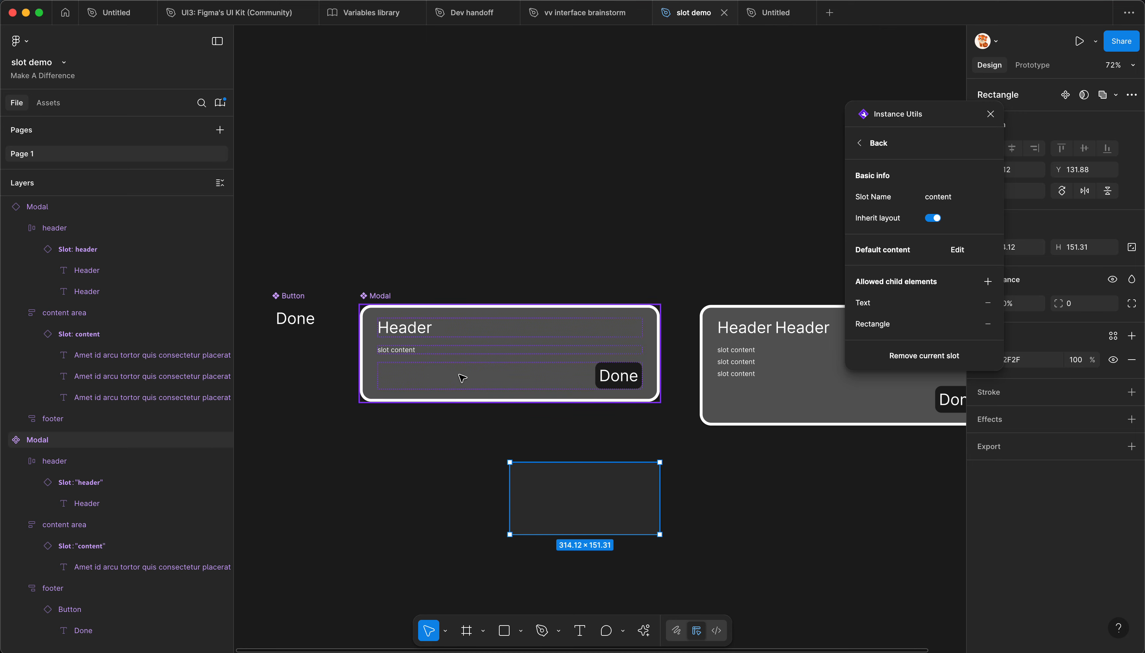
Step: Add the Modal footer's Button instance to the content slot's allowed child elements
left_click(987, 281)
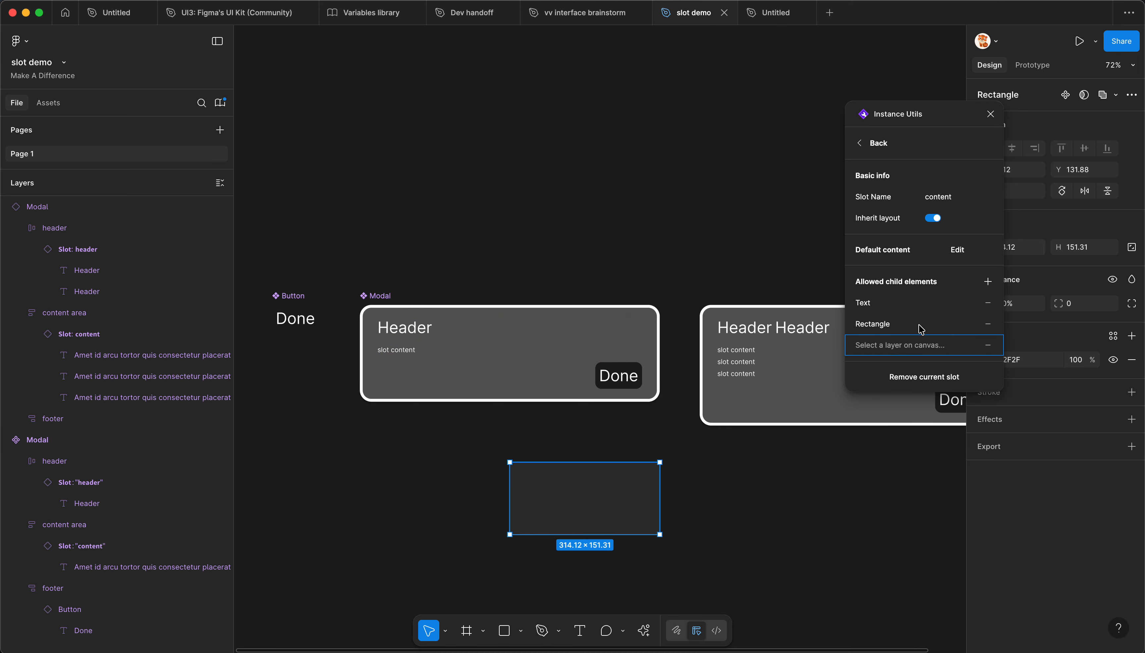
left_click(640, 365)
left_click(987, 346)
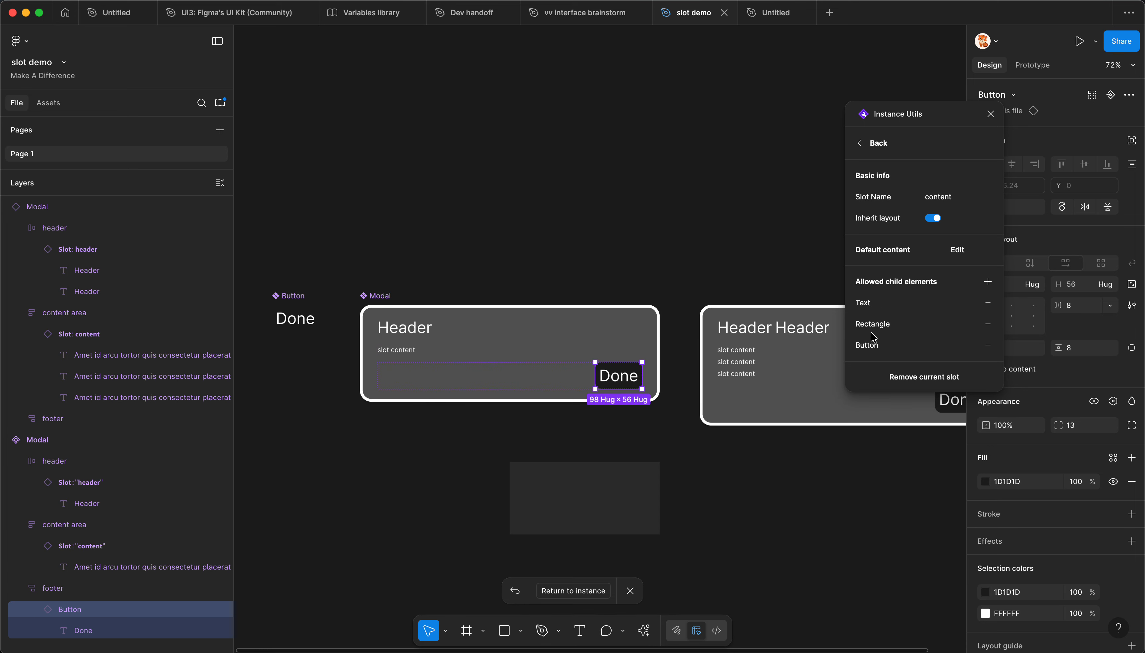
Step: Add Text as an allowed child element of the main Modal's header slot, using its Header text layer
left_click(514, 329)
left_click(446, 353)
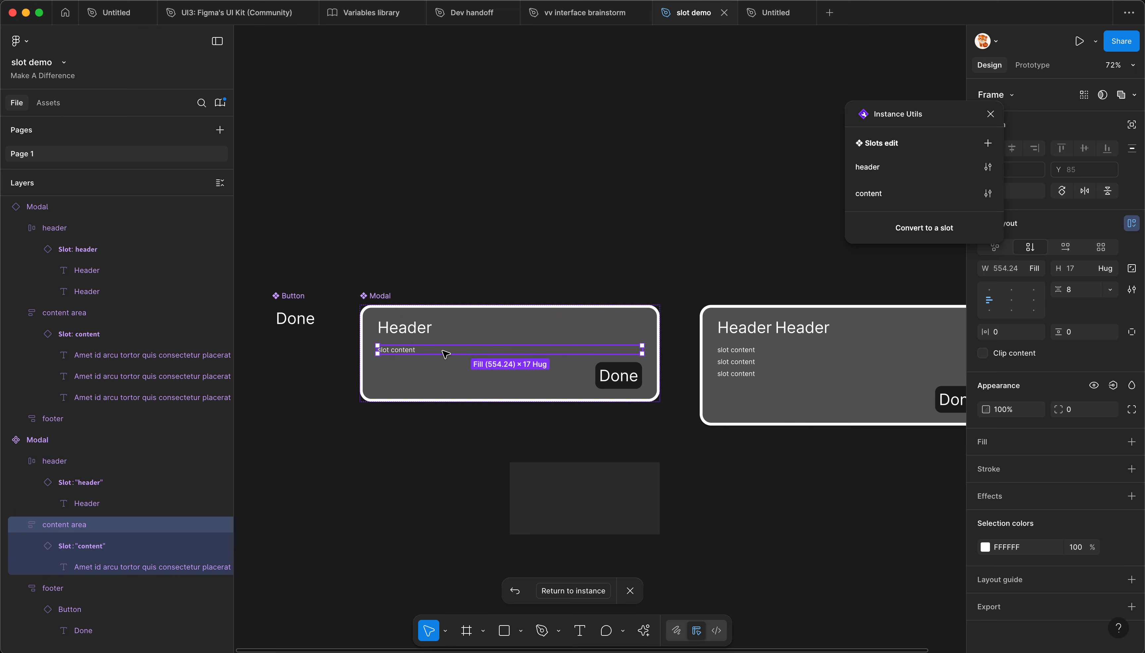
scroll(115, 541, "down", 1)
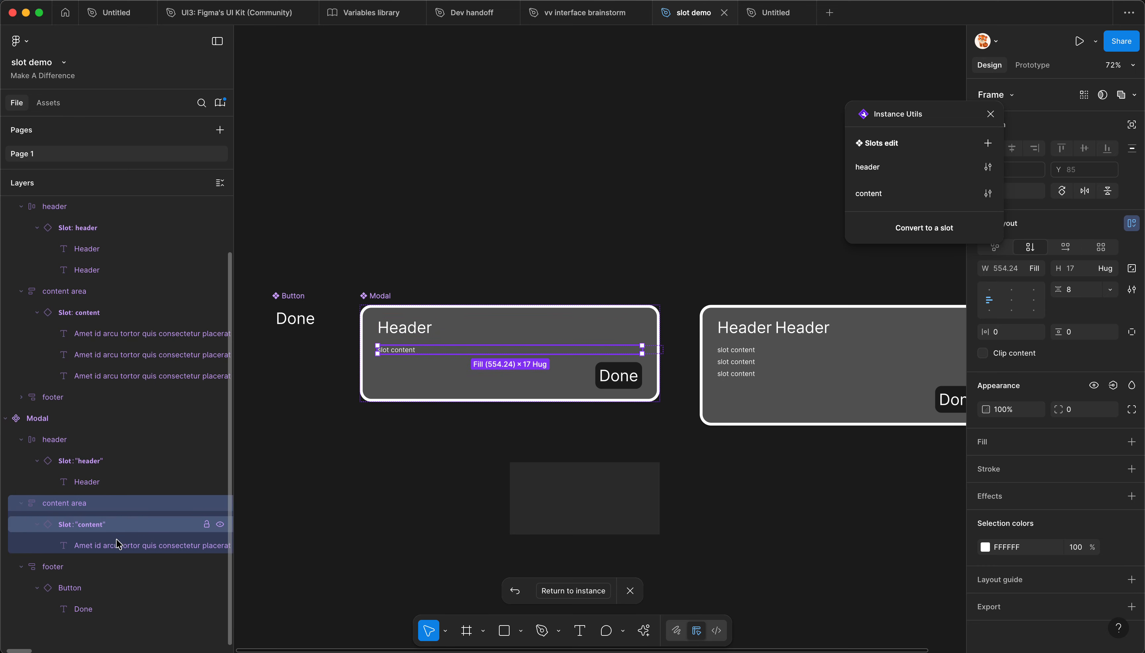
left_click(105, 525)
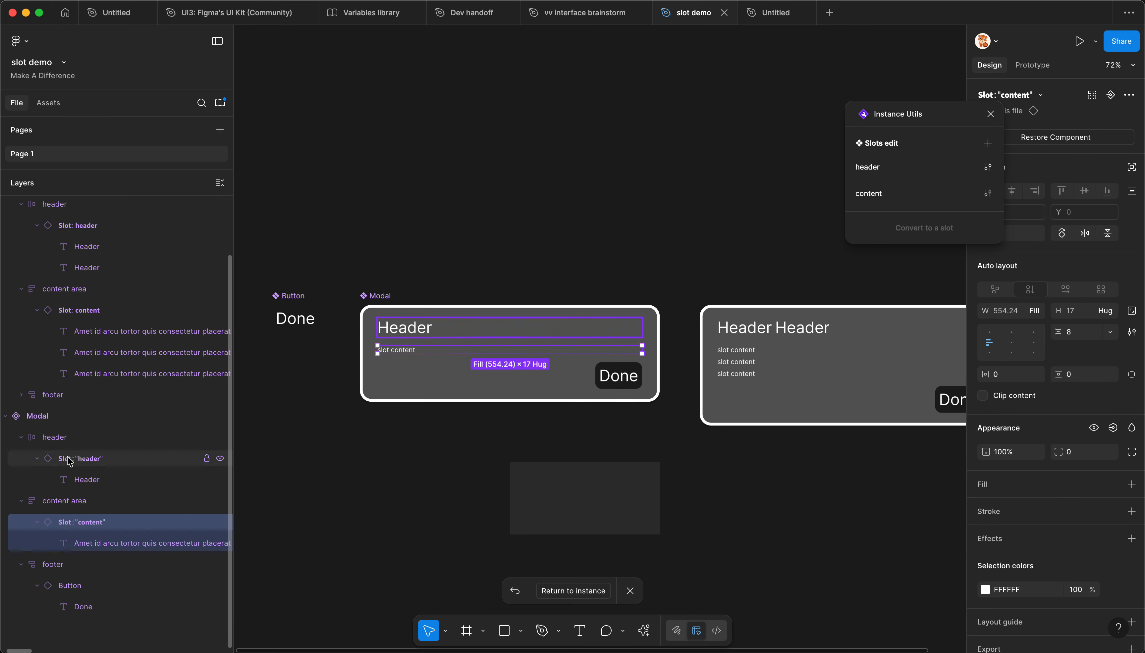
left_click(54, 437)
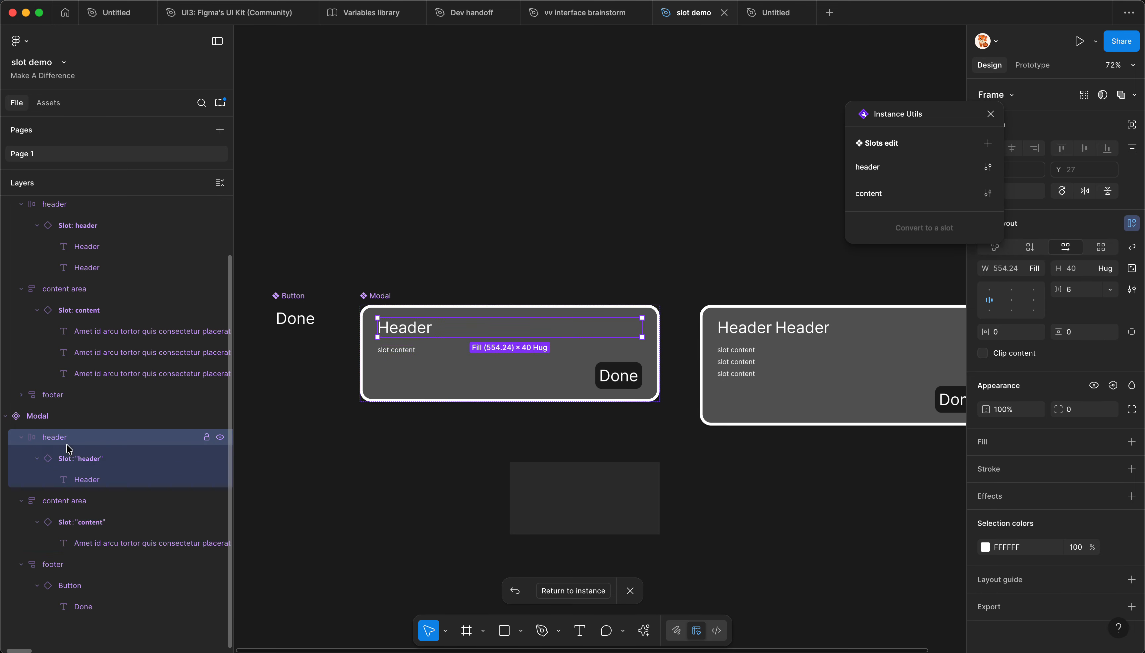
left_click(987, 166)
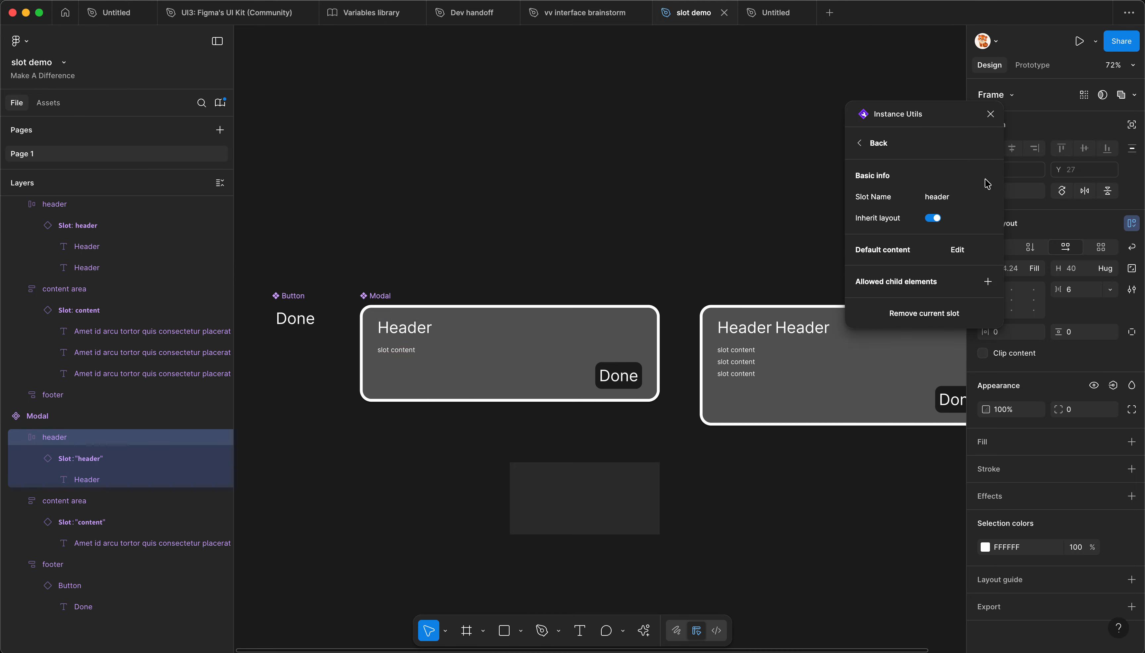
left_click(400, 317)
left_click(984, 303)
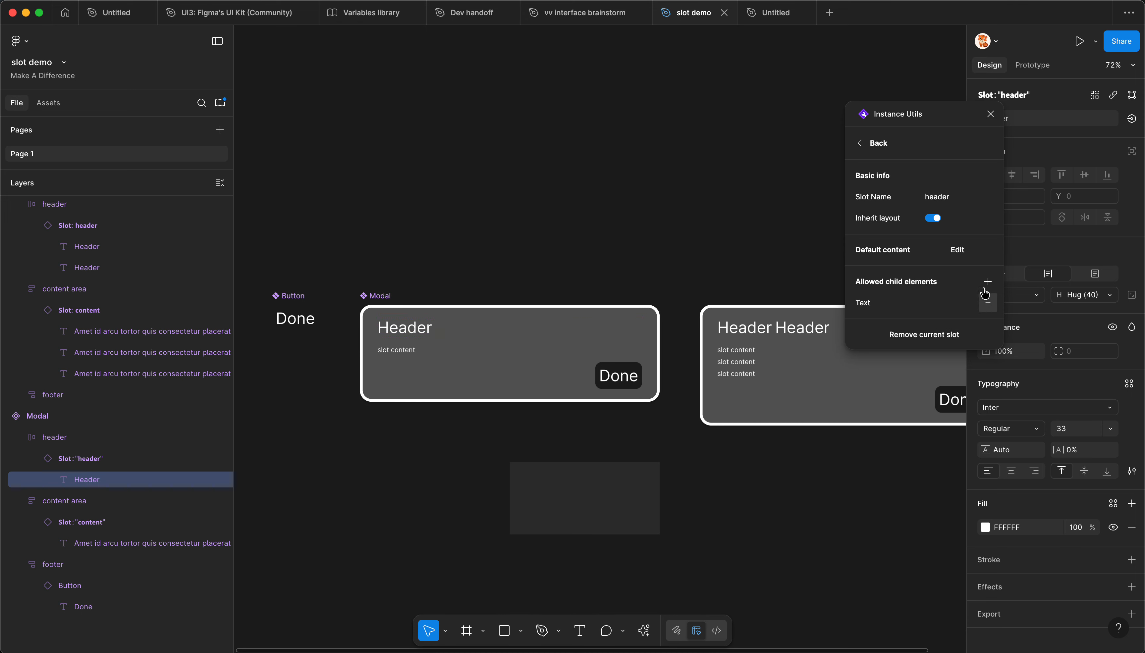
Step: Publish the changed Modal component to the slot demo library
left_click(573, 247)
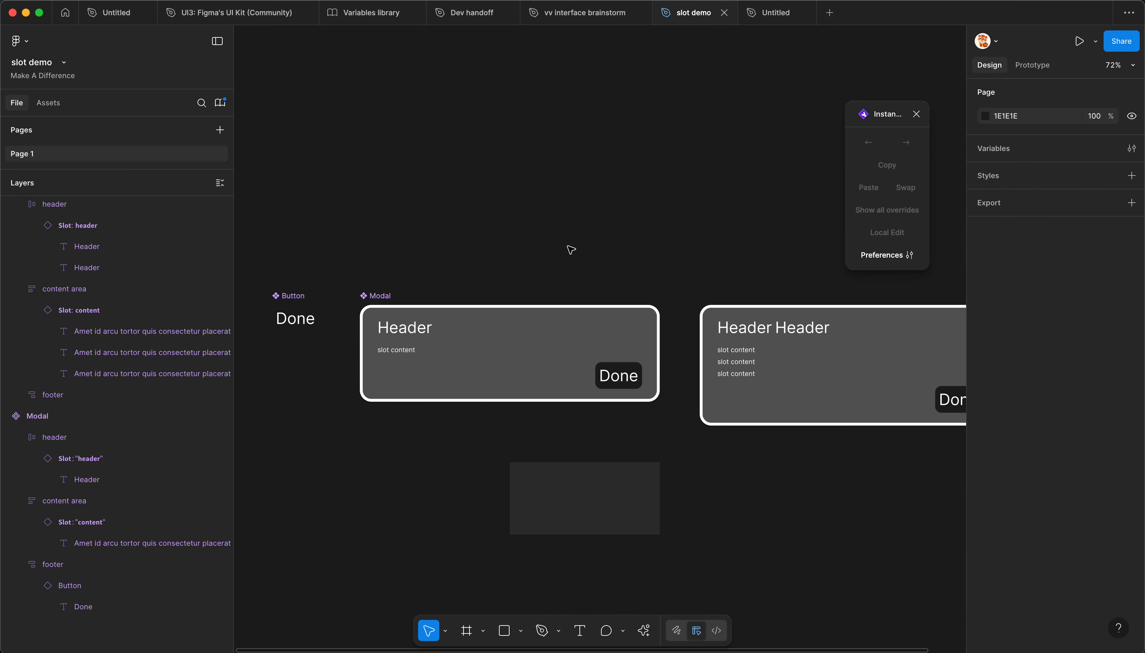
key("alt+3")
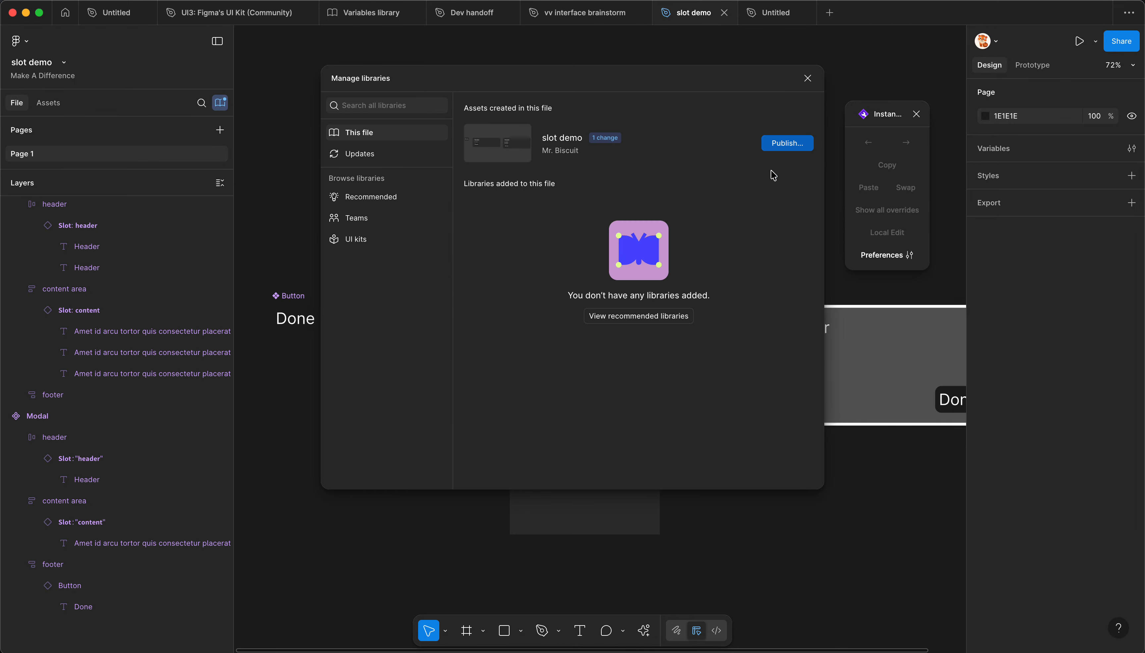
left_click(783, 144)
left_click(704, 455)
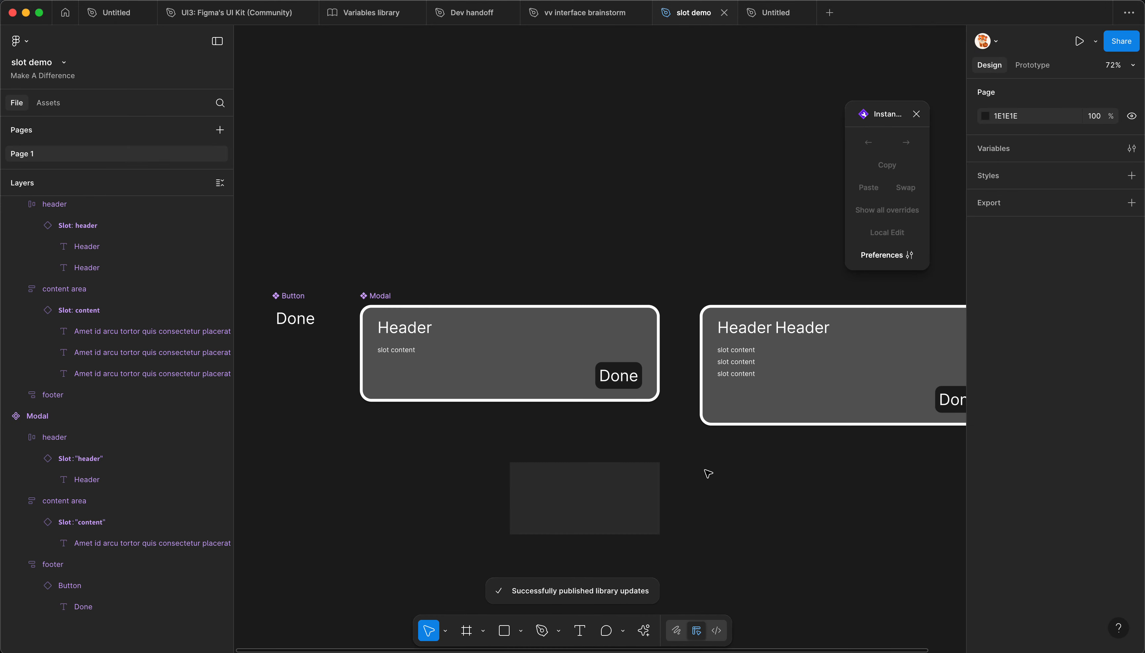
left_click_drag(708, 474, 636, 476)
Step: Switch to the Untitled file, select the Modal instance and run Instance Utils on it
left_click(768, 13)
left_click(616, 169)
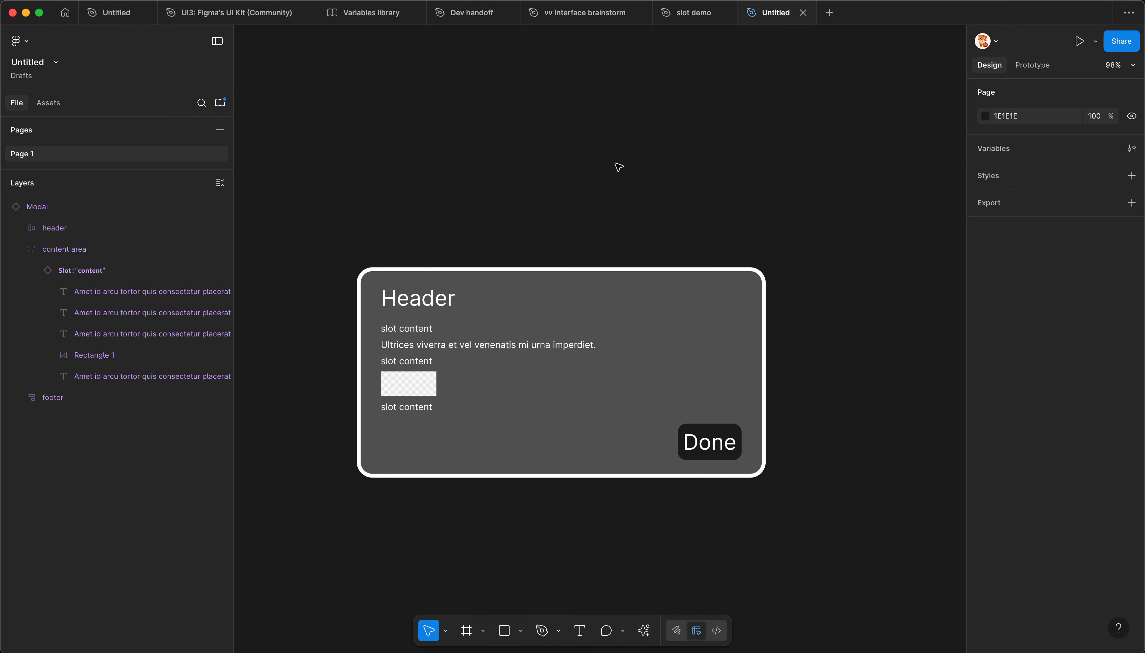
left_click(672, 318)
key("alt+super+p")
scroll(701, 225, "down", 2)
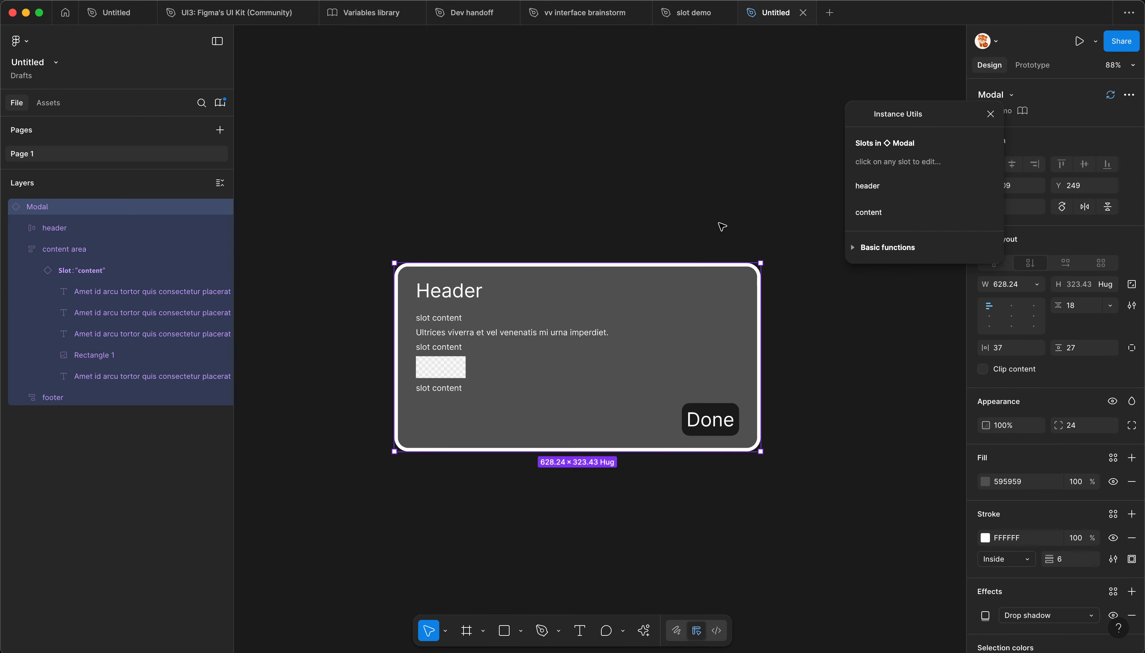
scroll(720, 229, "up", 2)
left_click(894, 191)
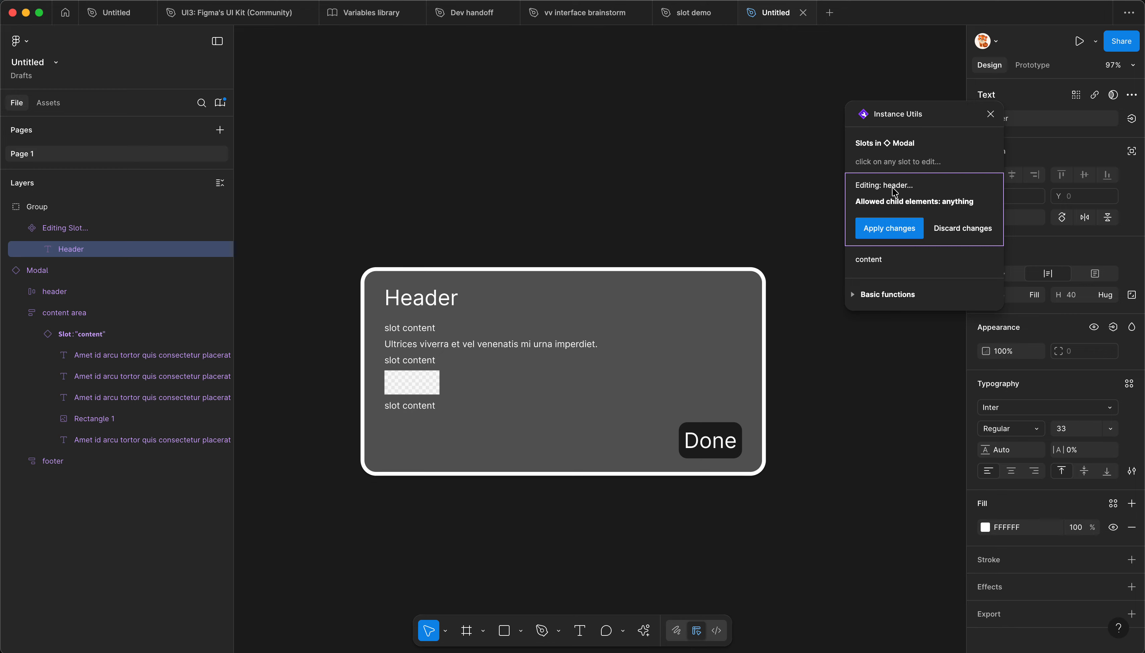
left_click(922, 209)
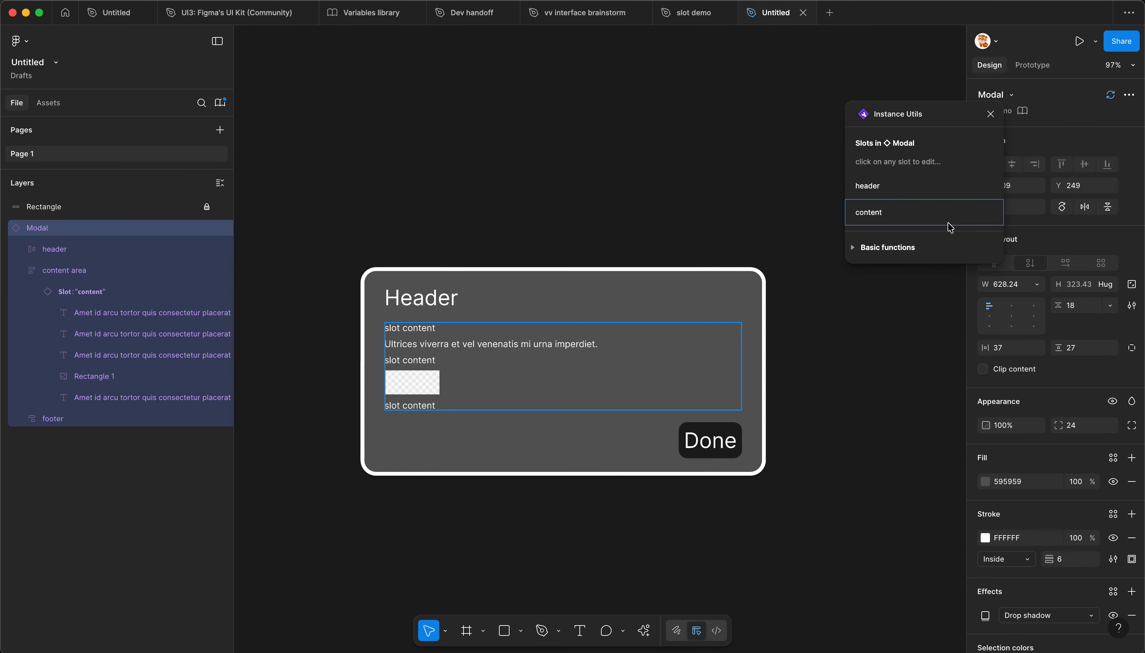
left_click(930, 230)
left_click(962, 255)
left_click(901, 193)
left_click(955, 230)
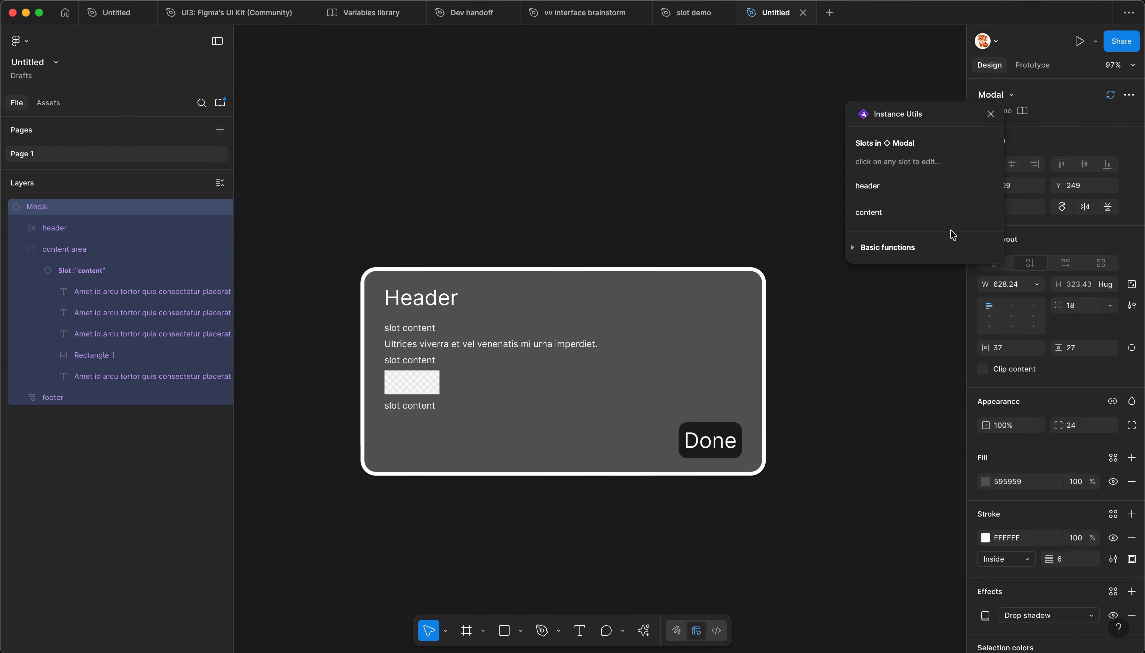
left_click(989, 114)
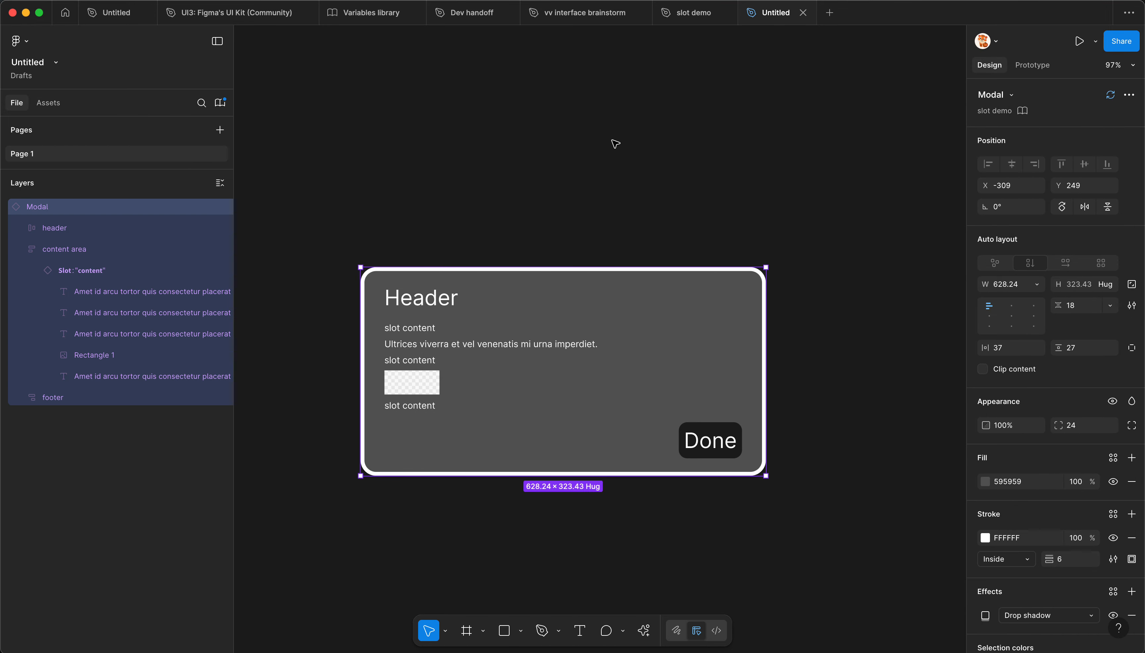
Step: Review the library updates from slot demo and update all of them in the Untitled file
left_click(614, 143)
left_click(220, 103)
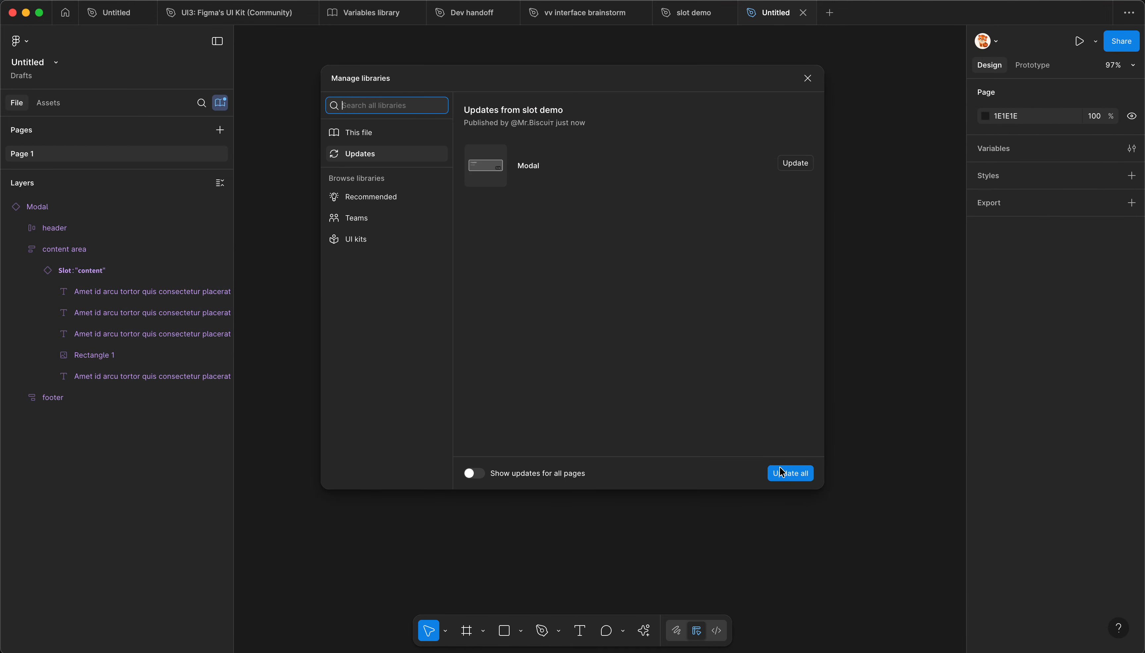
left_click(782, 473)
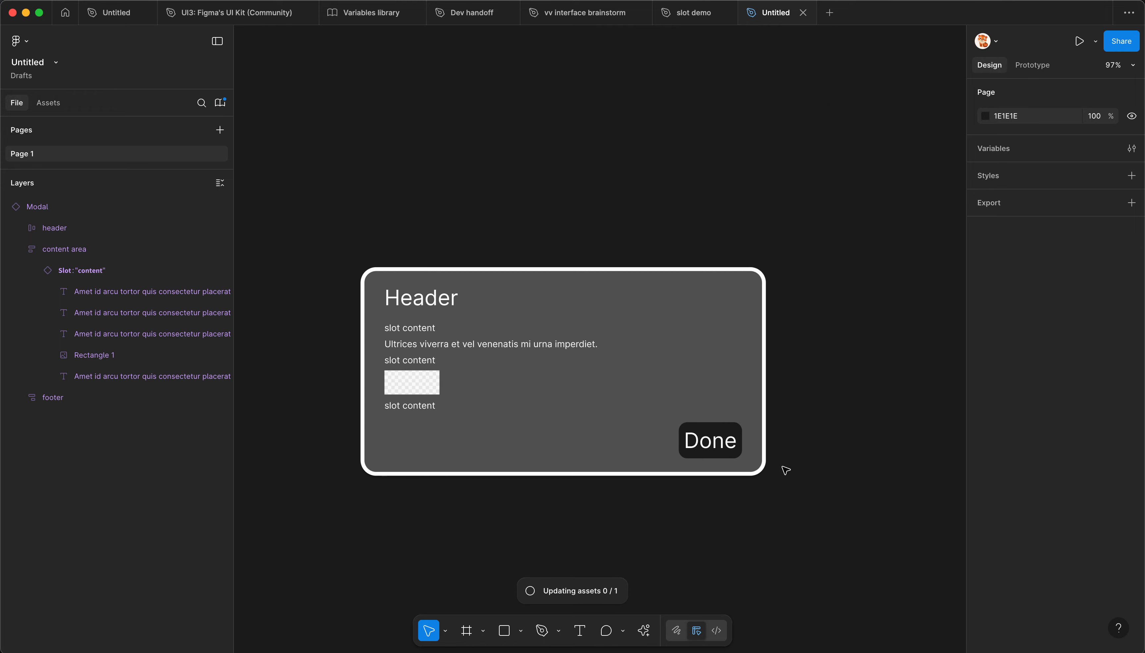
Step: Run Instance Utils on the updated Modal instance and start editing its header slot
key("super+alt+p")
left_click(625, 317)
left_click(900, 193)
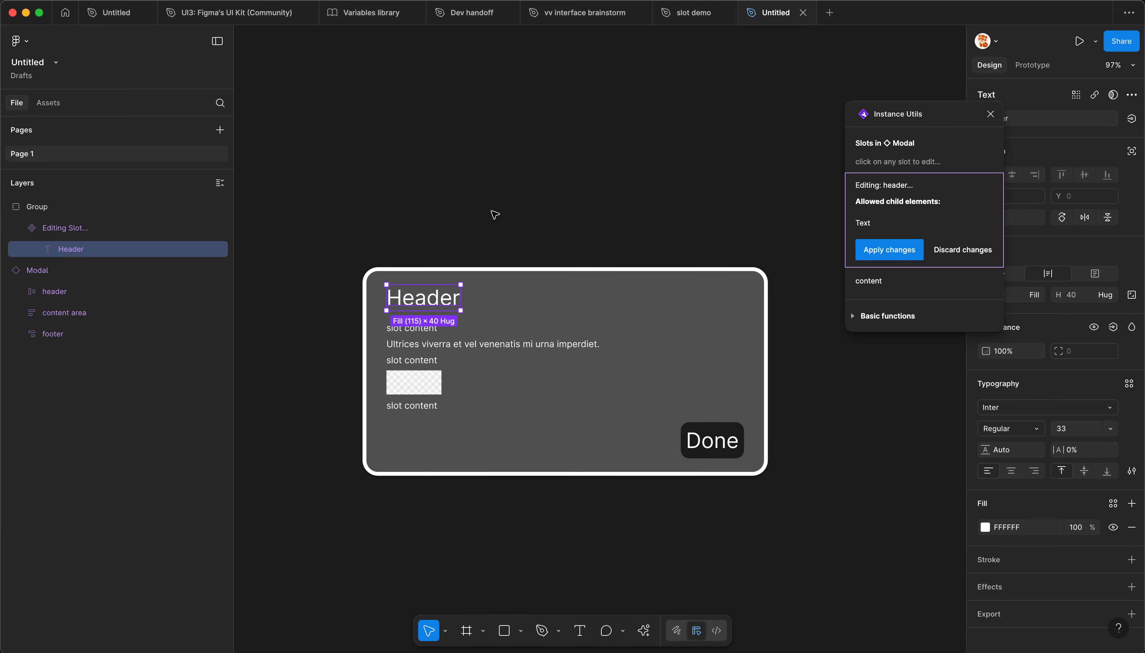
Step: Try to add a newly drawn rectangle to the header slot being edited
key("r")
left_click_drag(407, 162, 515, 197)
left_click_drag(448, 186, 427, 305)
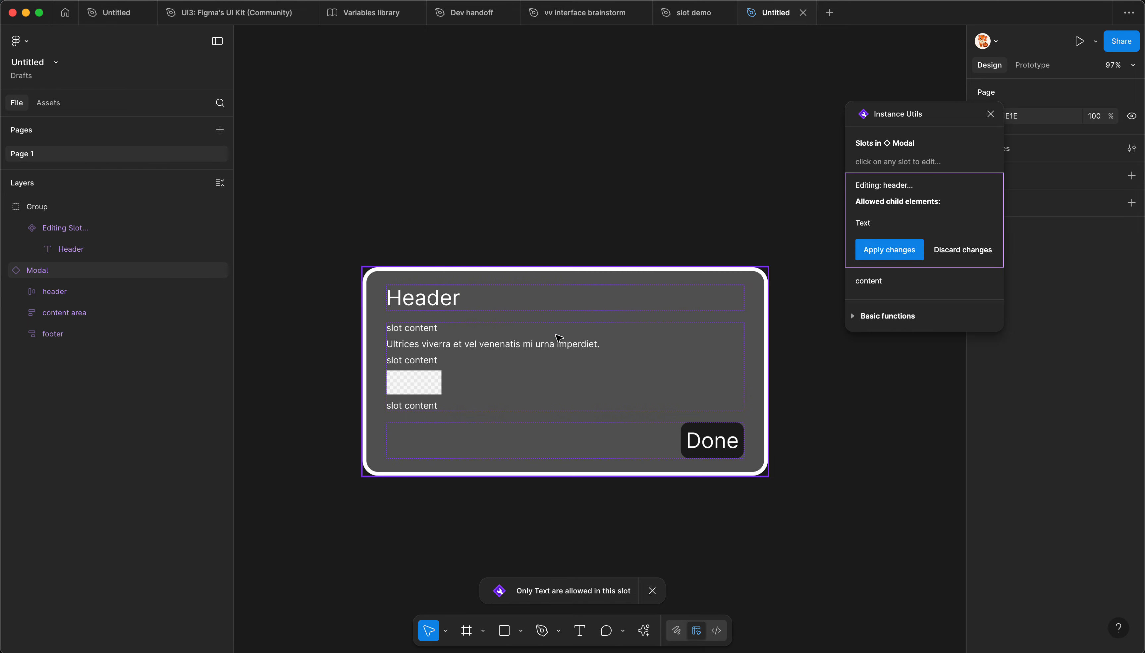
Step: Apply the header slot changes on the Modal instance and clear the selection
scroll(713, 357, "down", 3)
scroll(722, 357, "up", 1)
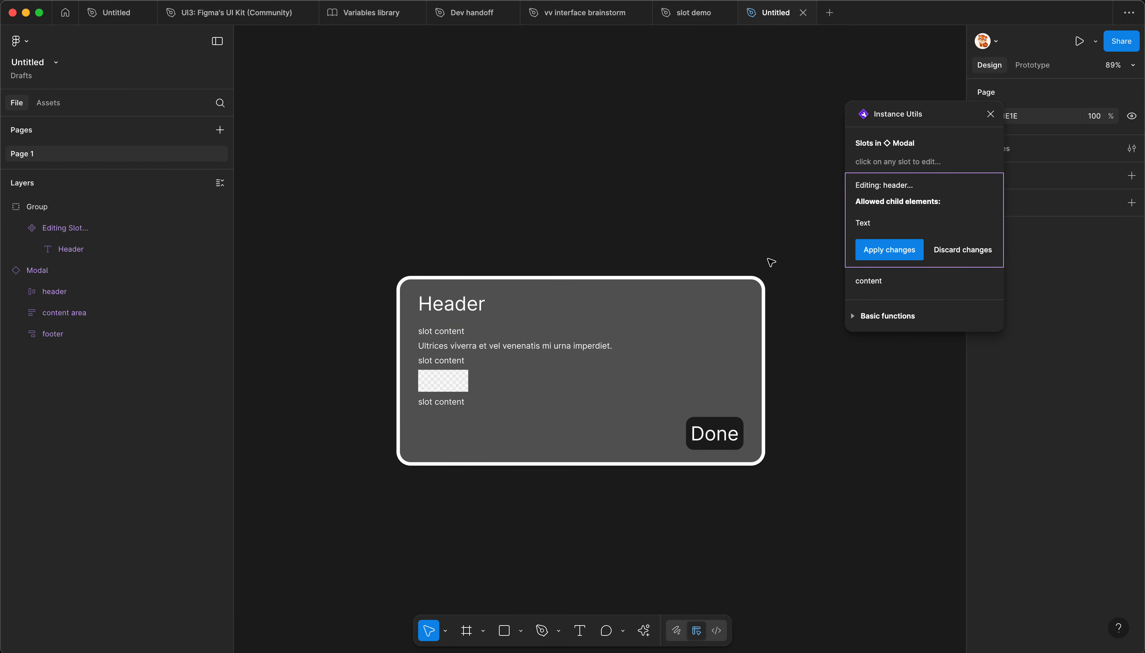
left_click(879, 258)
left_click(571, 230)
scroll(682, 250, "down", 5)
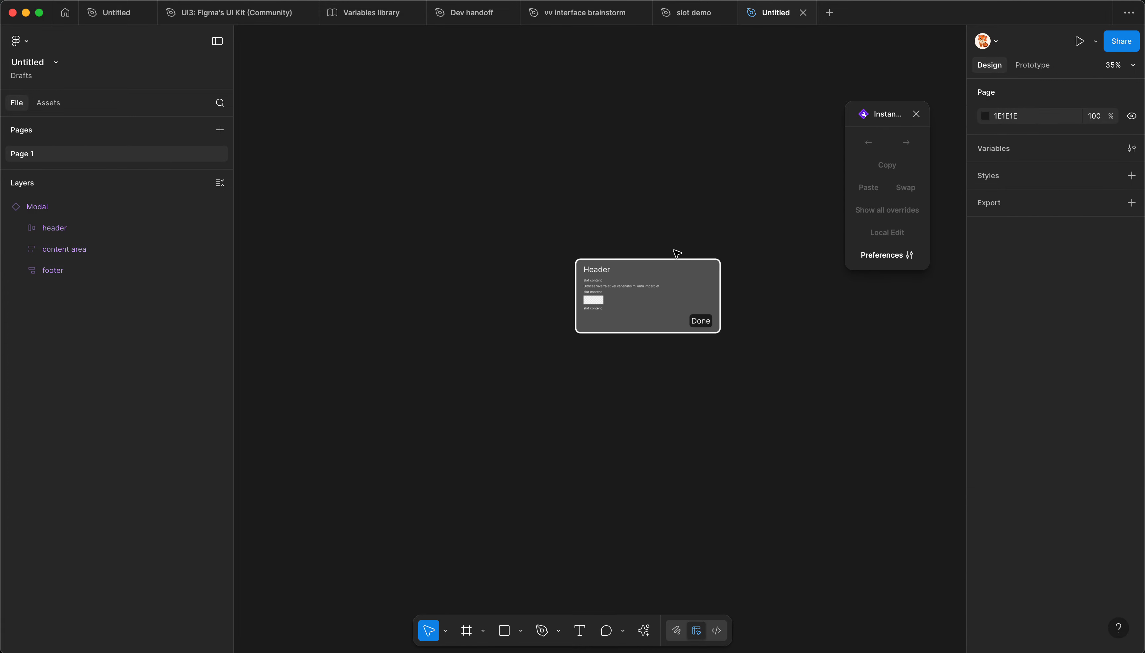
Step: Edit the Modal instance's content slot, add a drawn rectangle about 118 × 82 below the third text line, and apply the changes
scroll(650, 263, "up", 4)
left_click(617, 301)
scroll(578, 317, "up", 1)
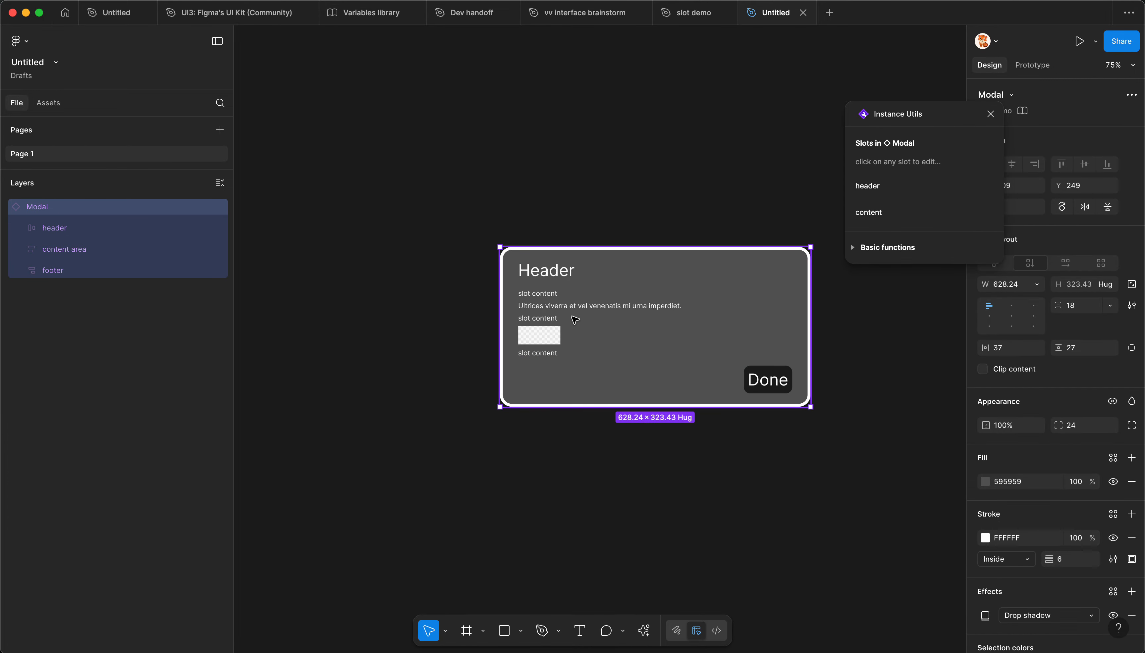
scroll(575, 320, "up", 1)
left_click(891, 216)
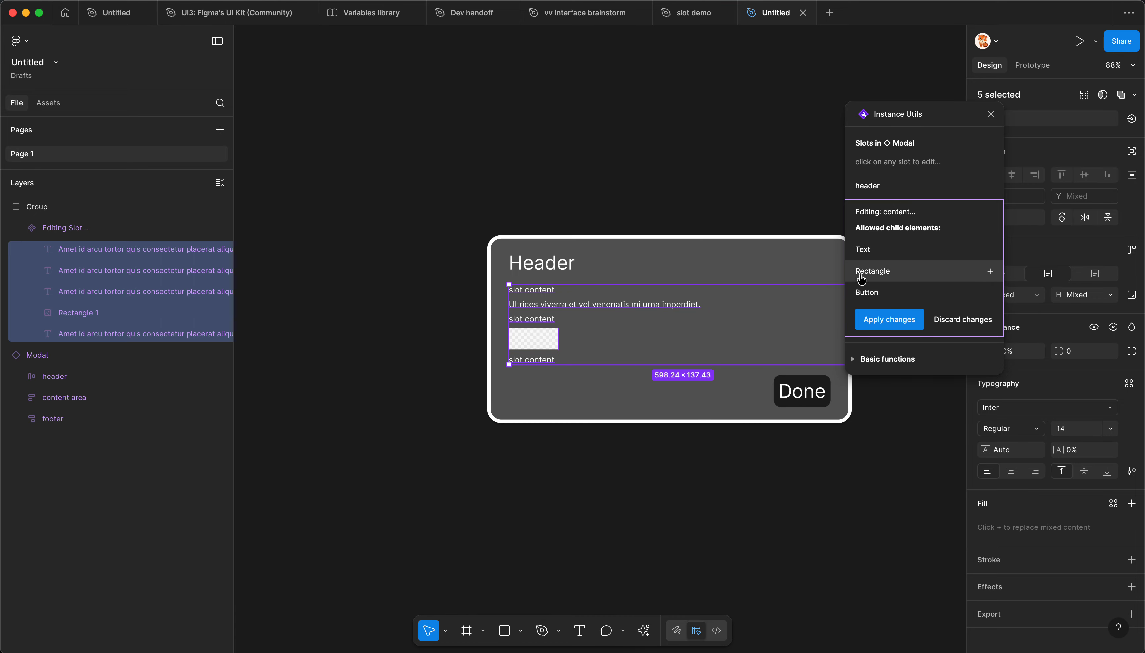
key("r")
mouse_move(328, 303)
left_mouse_down()
mouse_move(358, 336)
mouse_move(576, 319)
mouse_move(562, 330)
left_mouse_up()
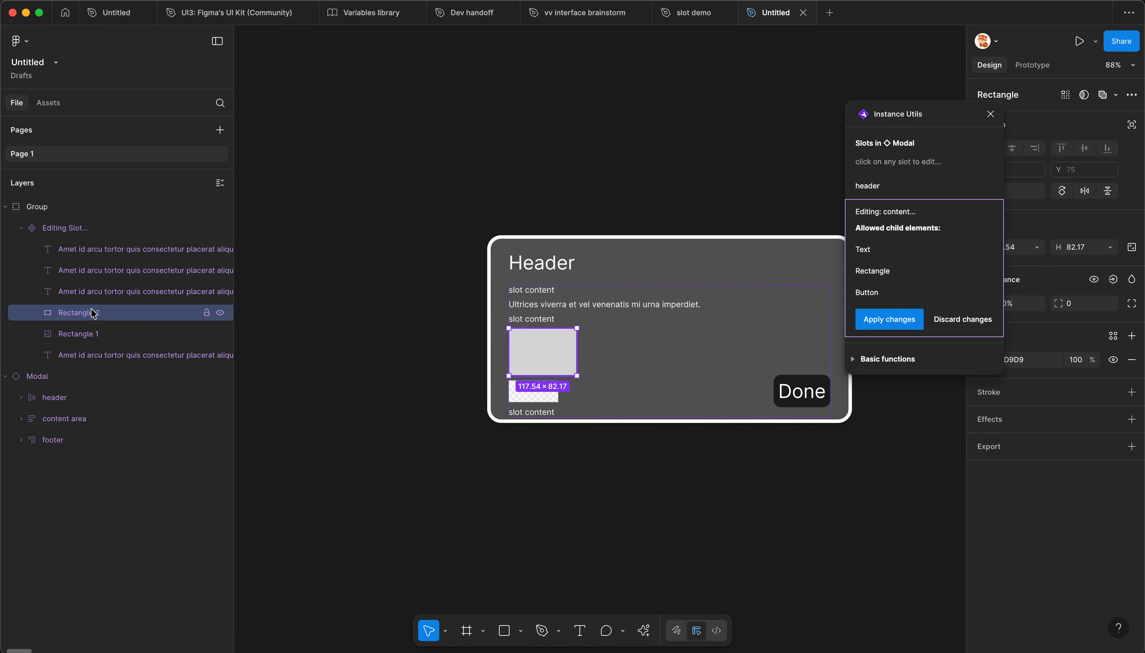
left_click(889, 319)
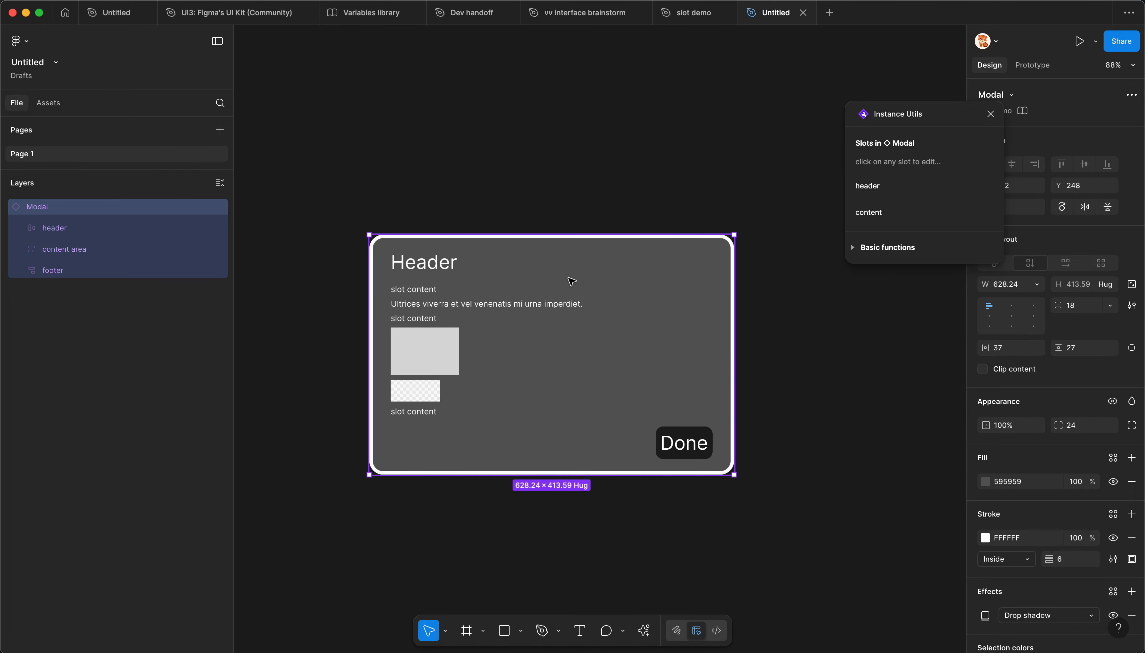
Step: Insert an allowed Button into the content slot between its two rectangles and apply the changes
scroll(571, 282, "up", 2)
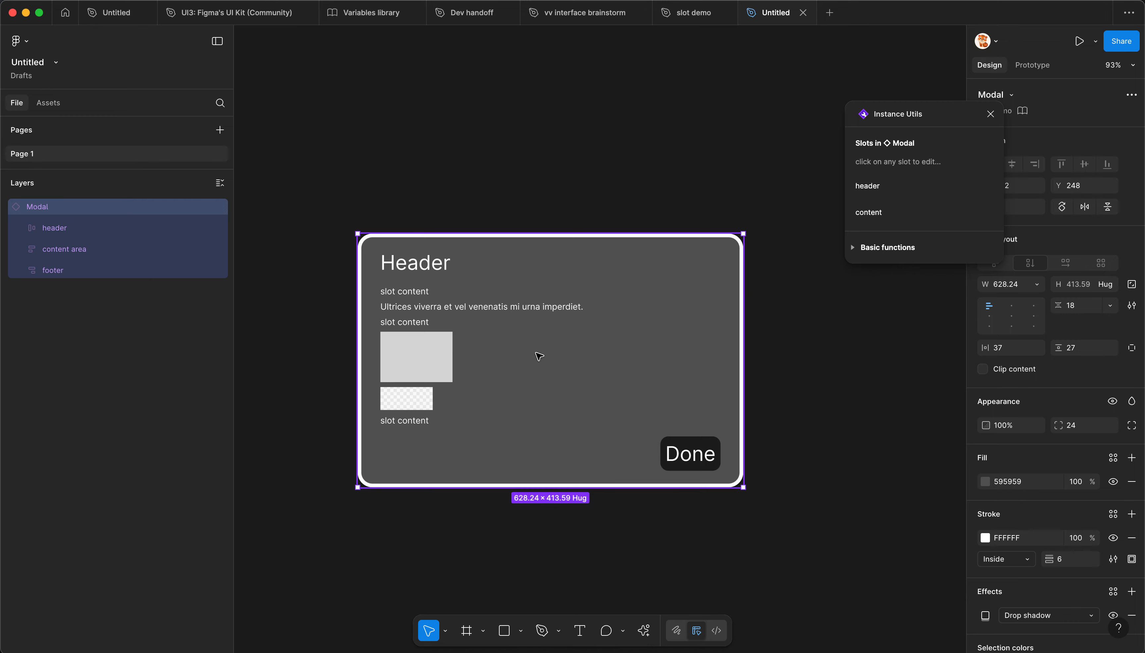
scroll(575, 363, "down", 2)
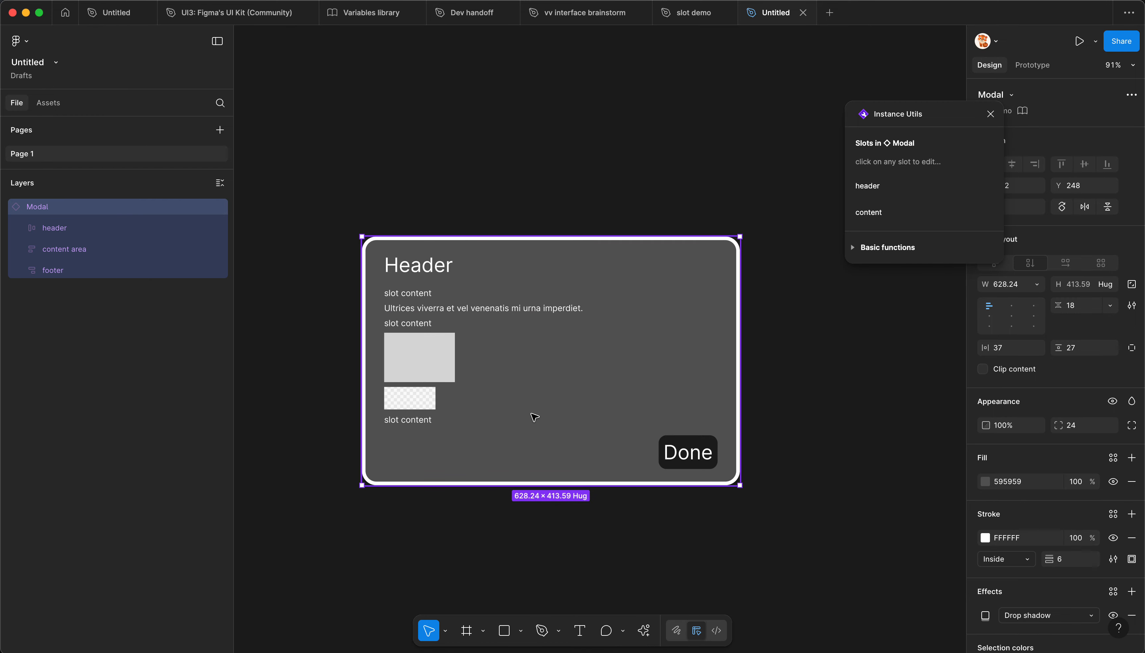
left_click(875, 213)
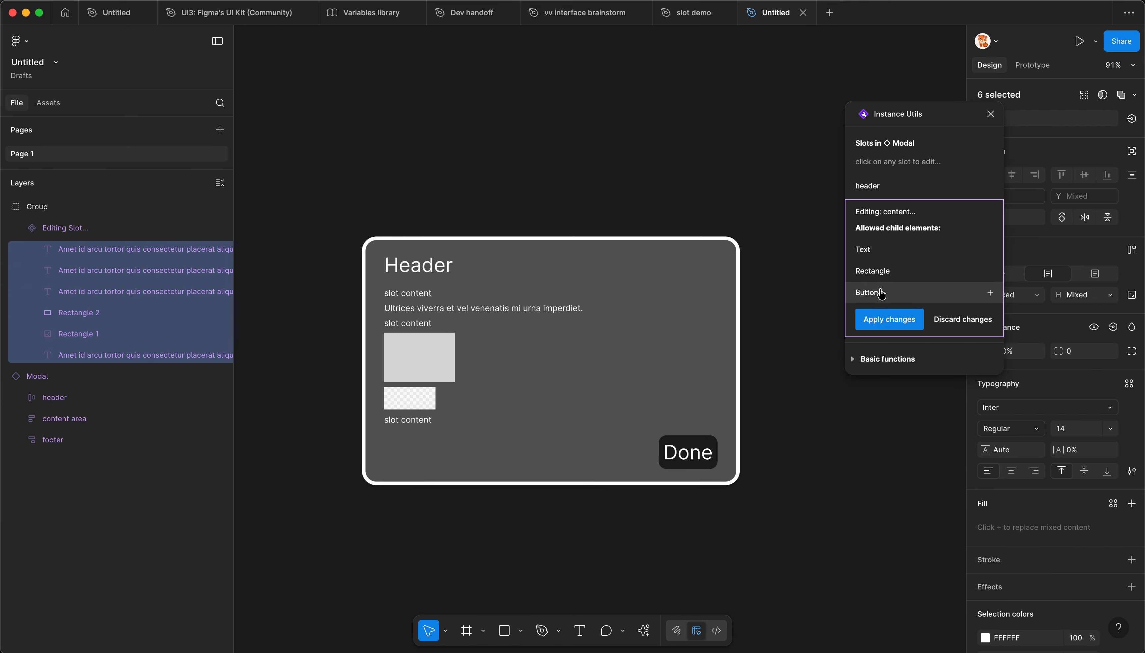
left_click(867, 292)
left_click_drag(421, 447, 422, 391)
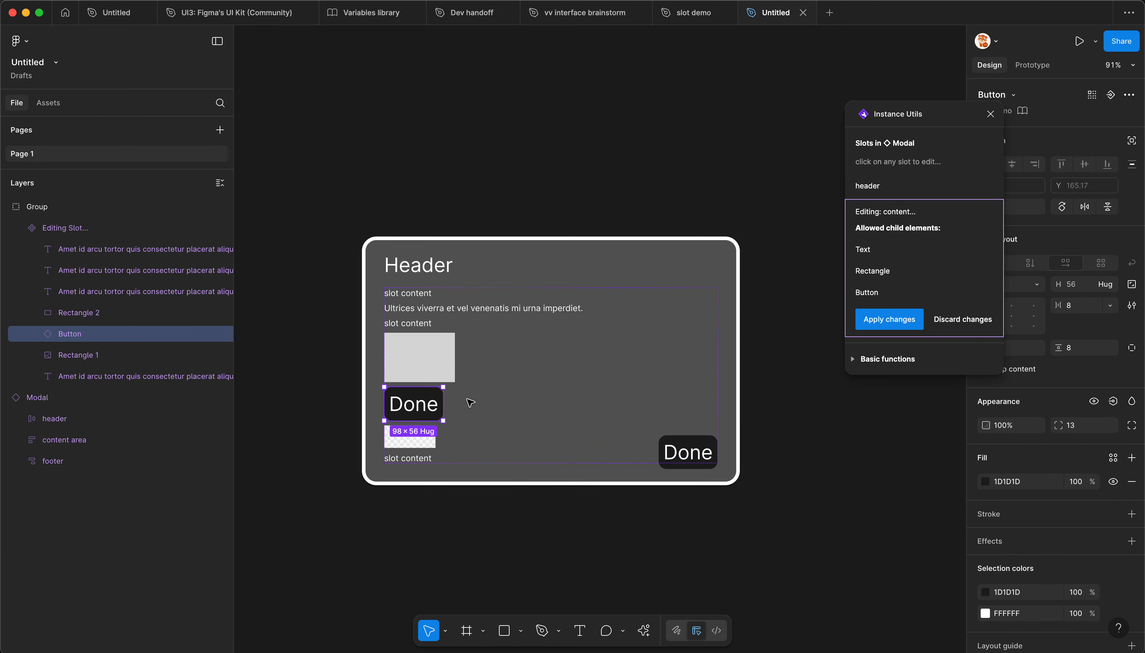
left_click(880, 323)
Step: Start editing the Modal instance's content slot and draw a 158 × 55 frame beside the Modal
left_click(439, 371)
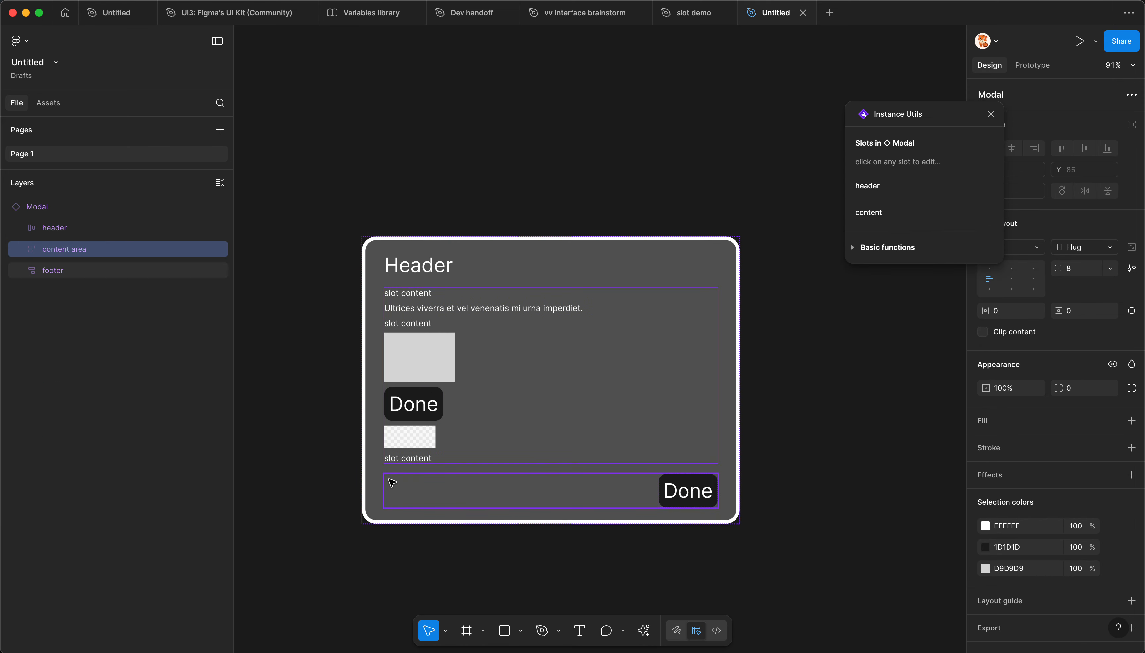
left_click(371, 467)
left_click_drag(301, 398, 471, 351)
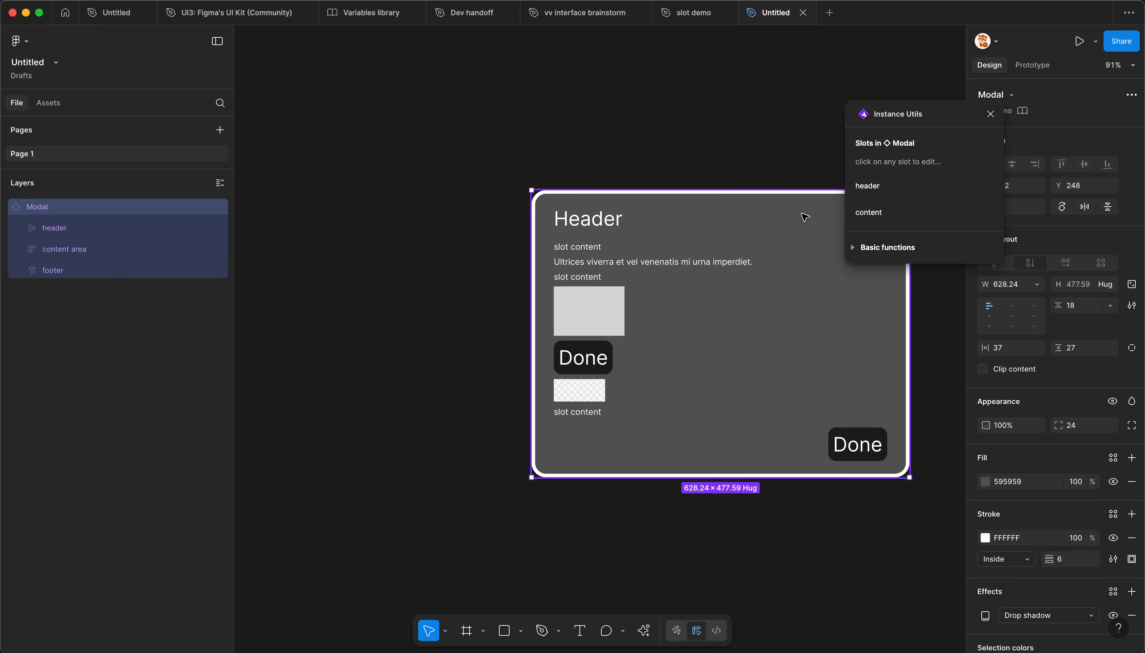
left_click(886, 213)
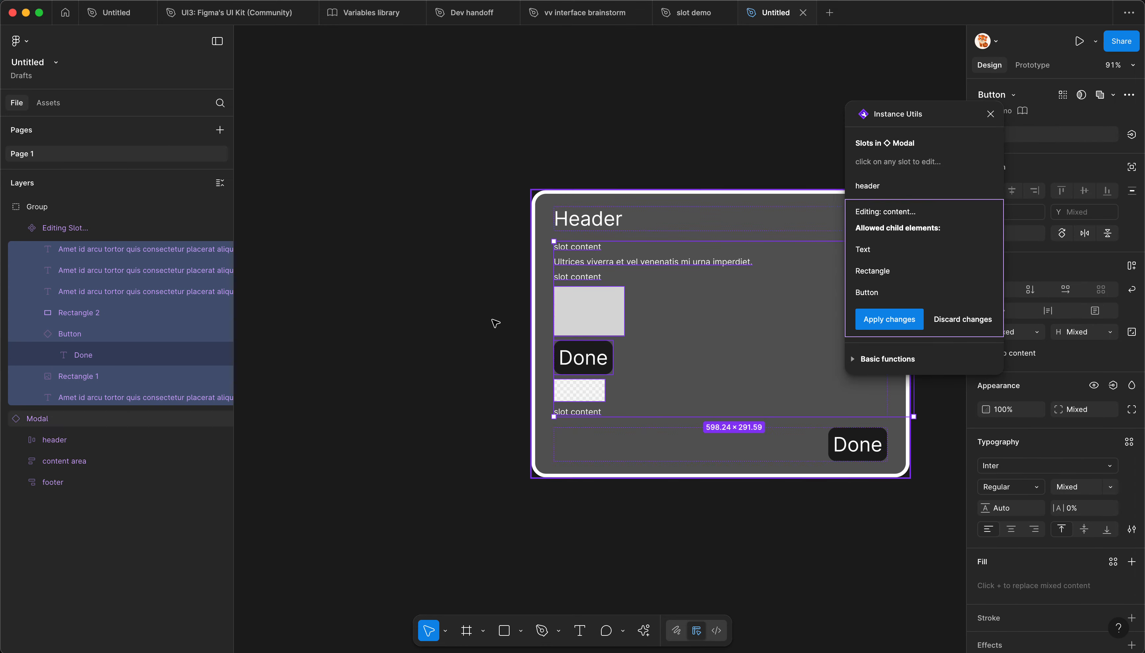
key("f")
mouse_move(332, 312)
left_mouse_down()
mouse_move(420, 367)
mouse_move(427, 346)
left_mouse_up()
left_click_drag(917, 117, 811, 96)
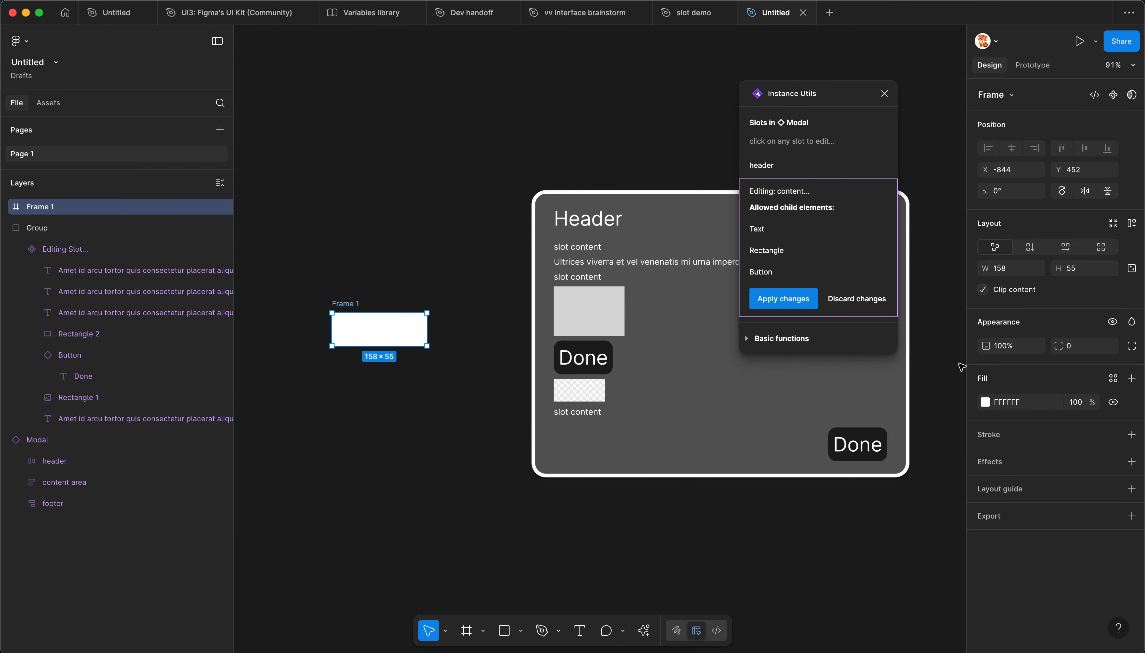
Step: Fill the new frame with red E23131 and shift it slightly away from the Modal
left_click(985, 402)
left_click(927, 394)
left_click(392, 388)
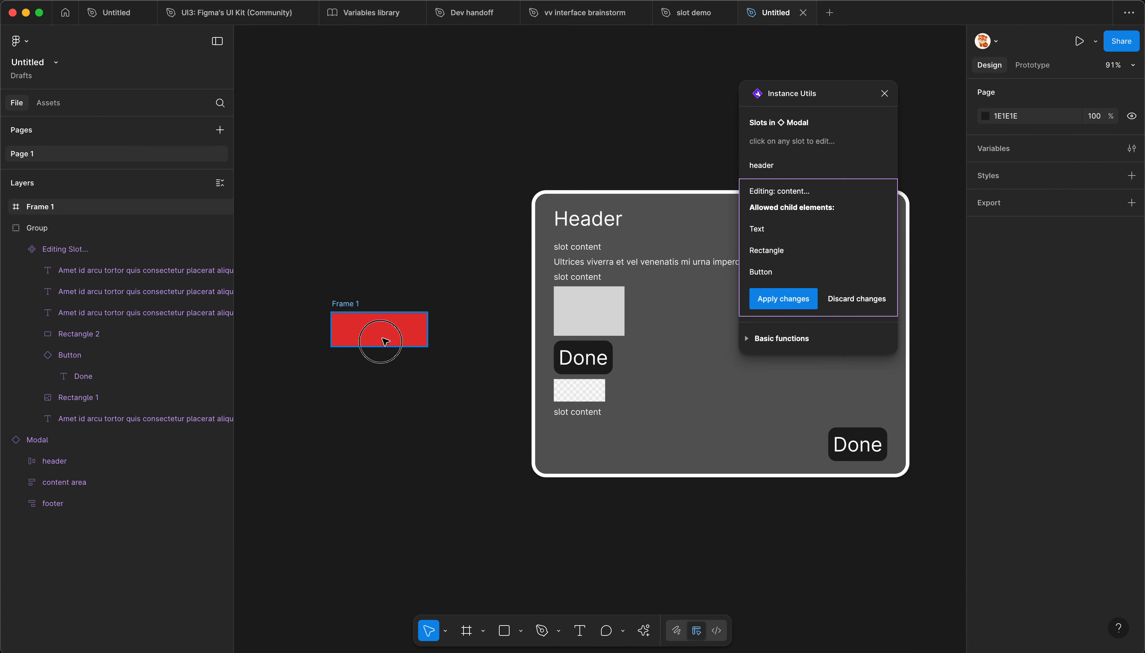
left_click_drag(396, 334, 381, 332)
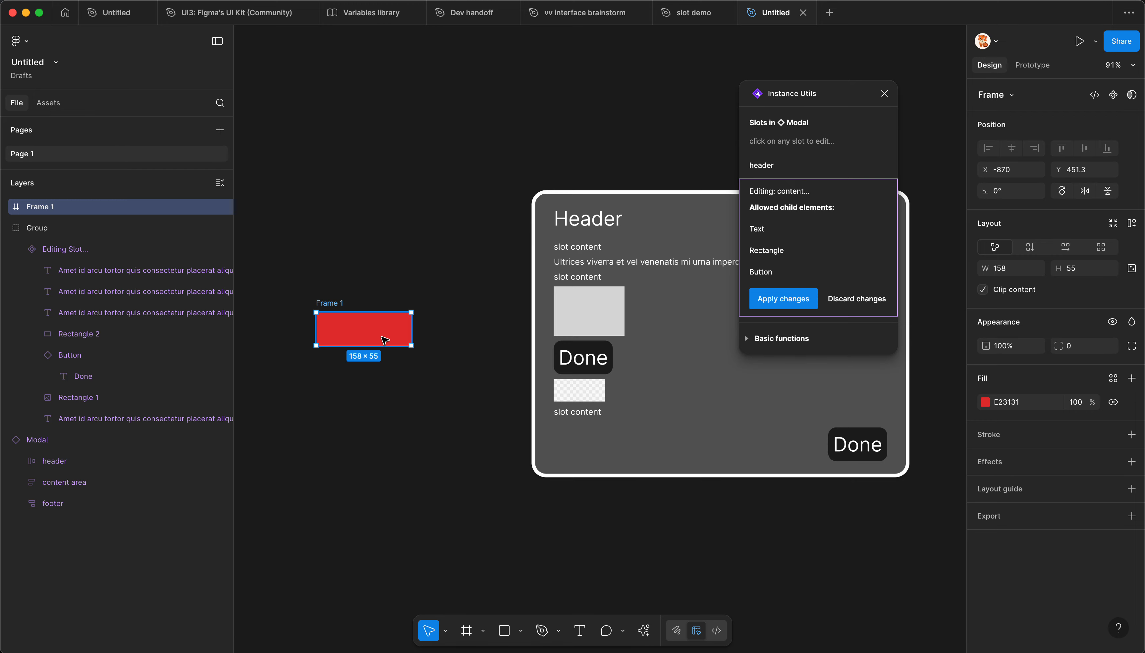
Step: Try to add the frame to the content slot and discard the slot changes
scroll(384, 340, "down", 2)
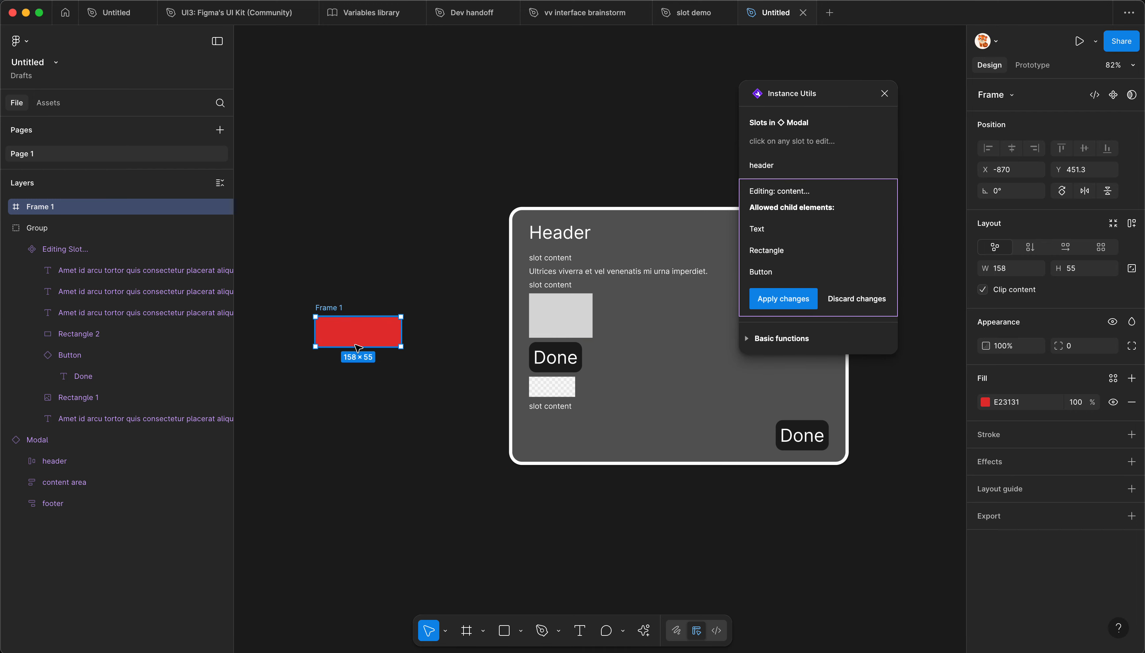
left_click_drag(345, 339, 574, 350)
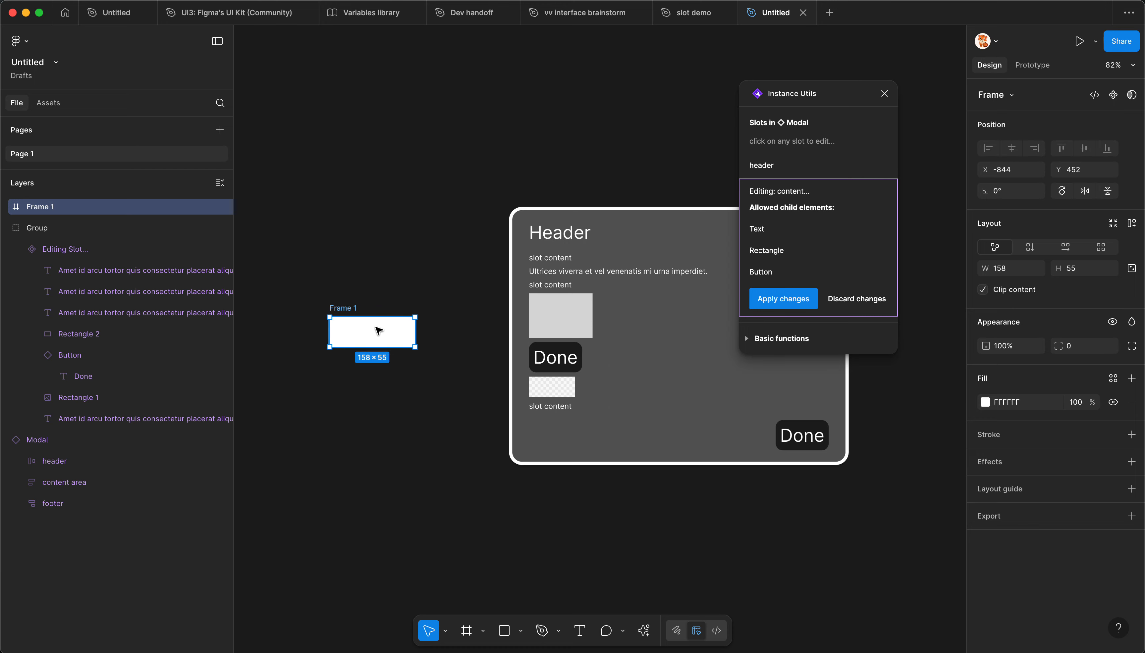
left_click(856, 298)
Step: Examine the Modal instance's nested content slot, content area and footer layers, ending with the whole Modal selected
left_click(366, 330)
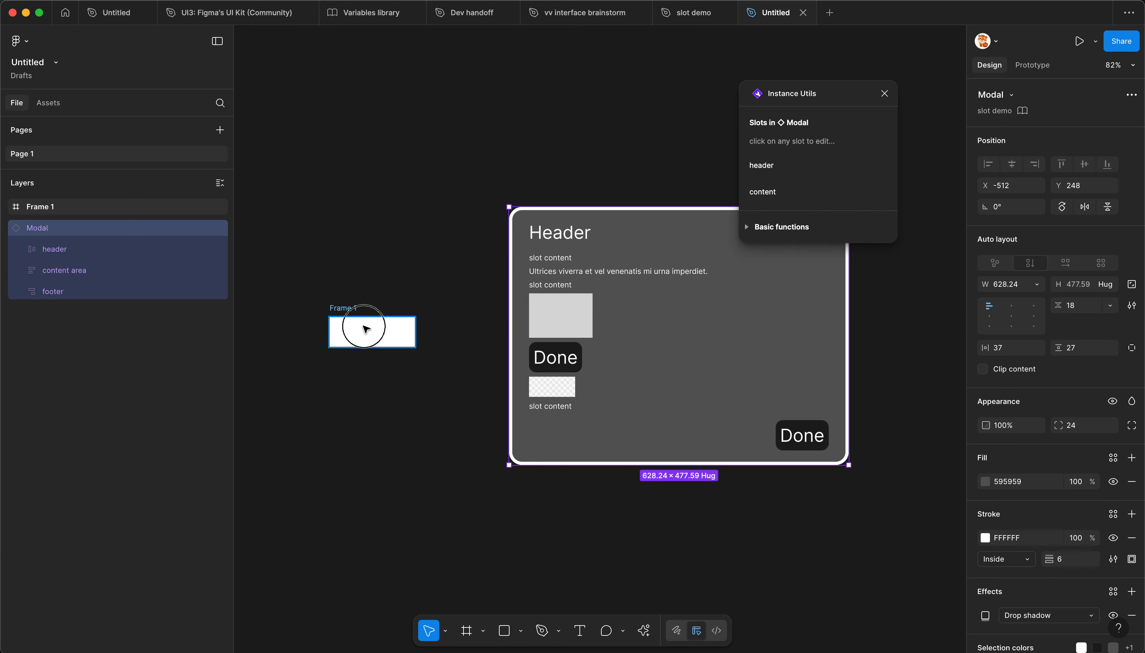
left_click(536, 357)
left_click(587, 363)
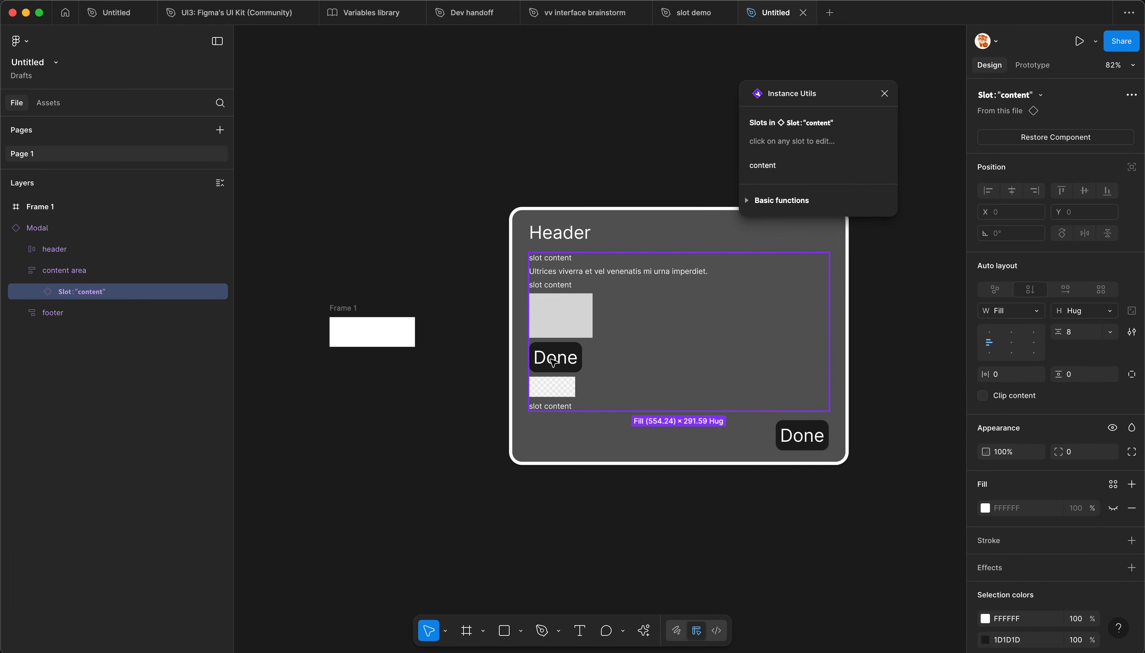
left_click(560, 372)
left_click(622, 366)
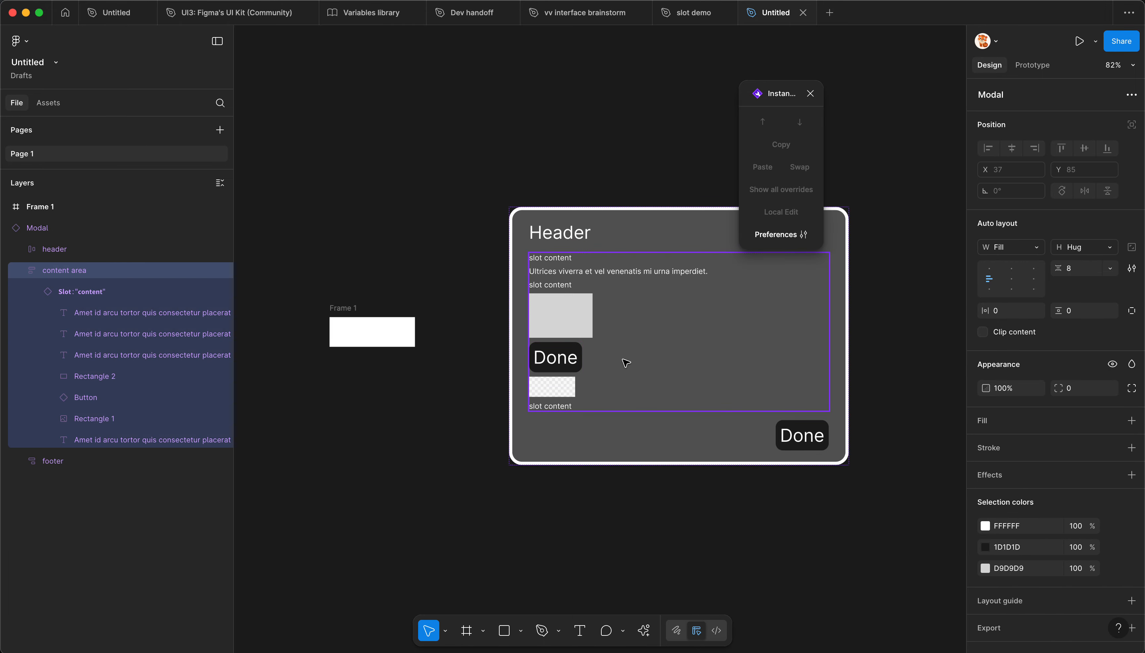
left_click(626, 429)
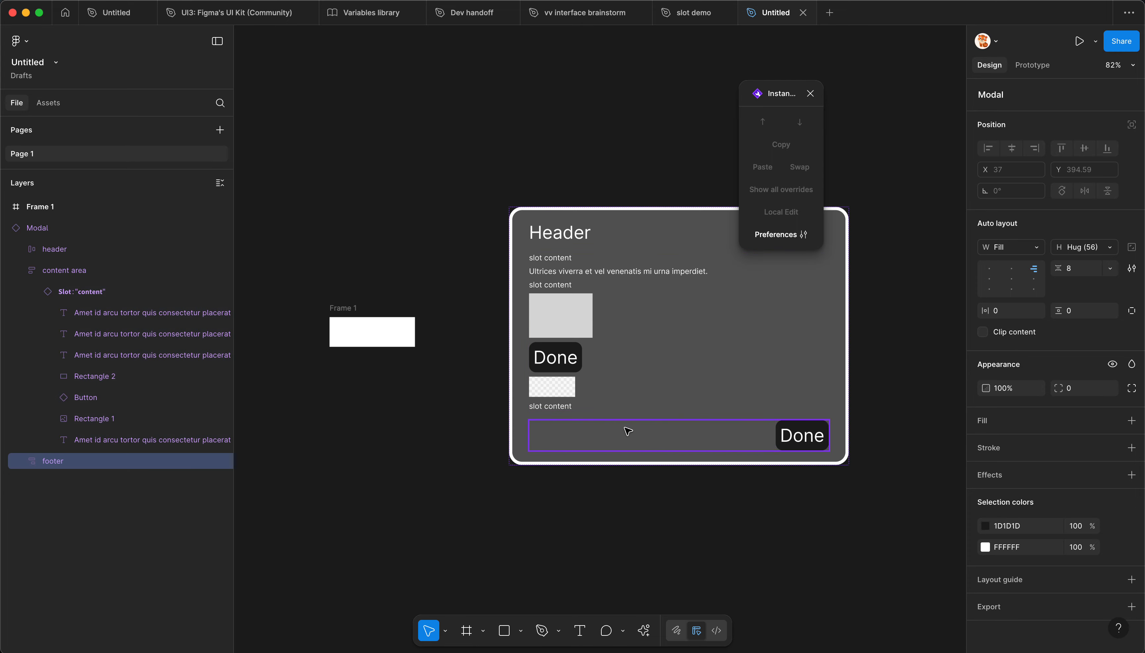
left_click(509, 342)
scroll(459, 390, "down", 2)
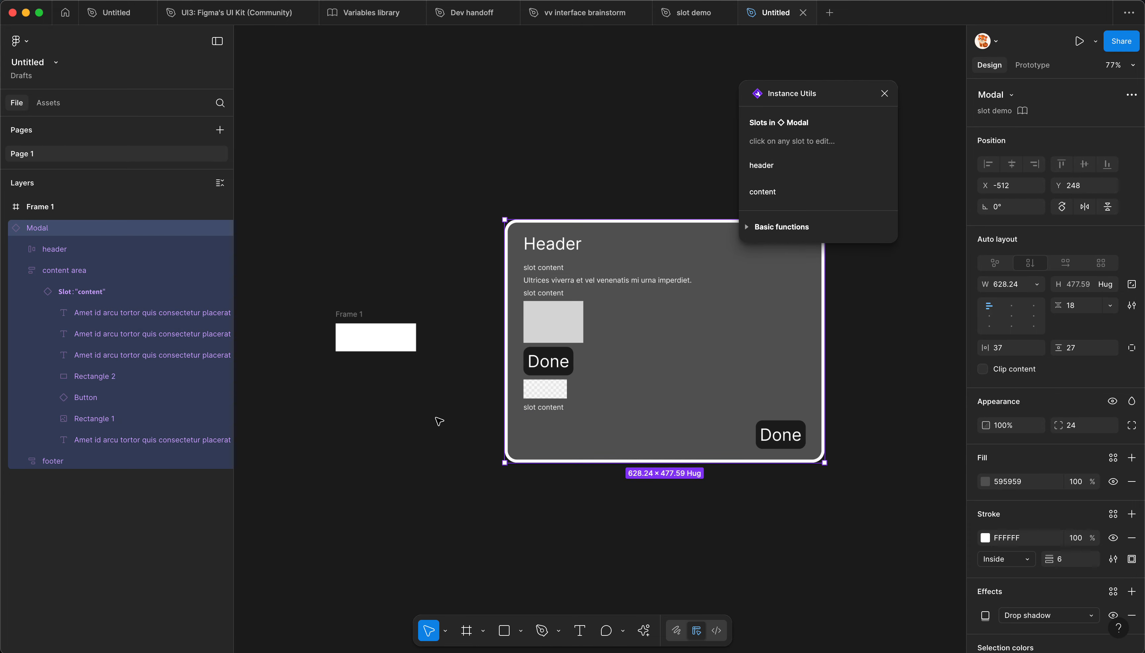
scroll(453, 405, "up", 2)
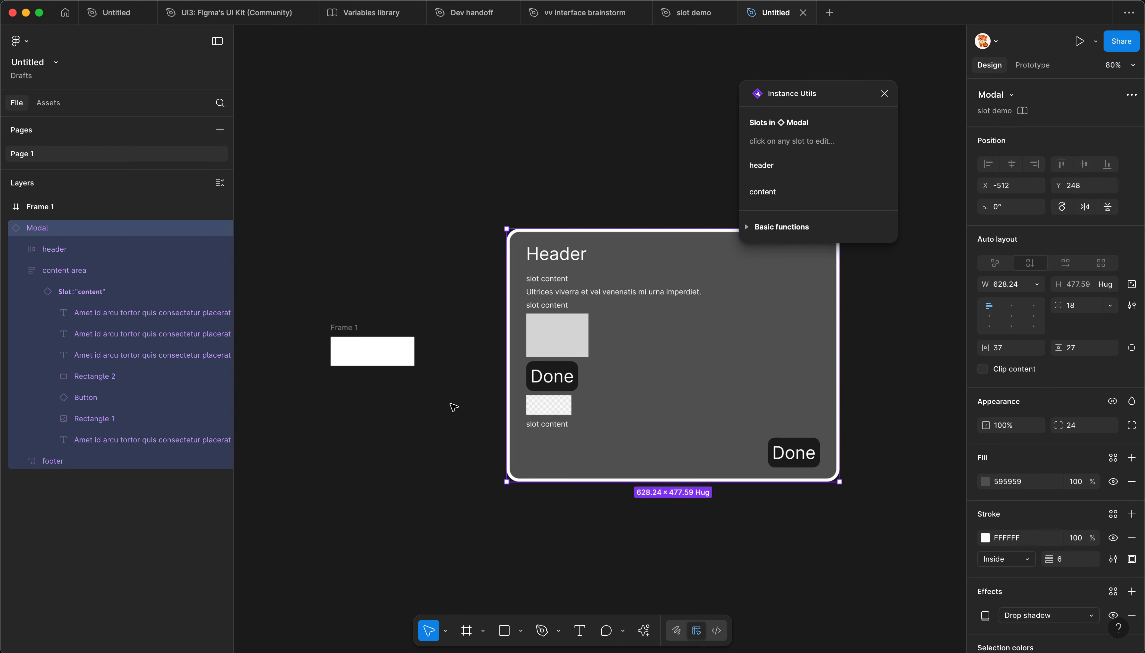
scroll(454, 405, "up", 1)
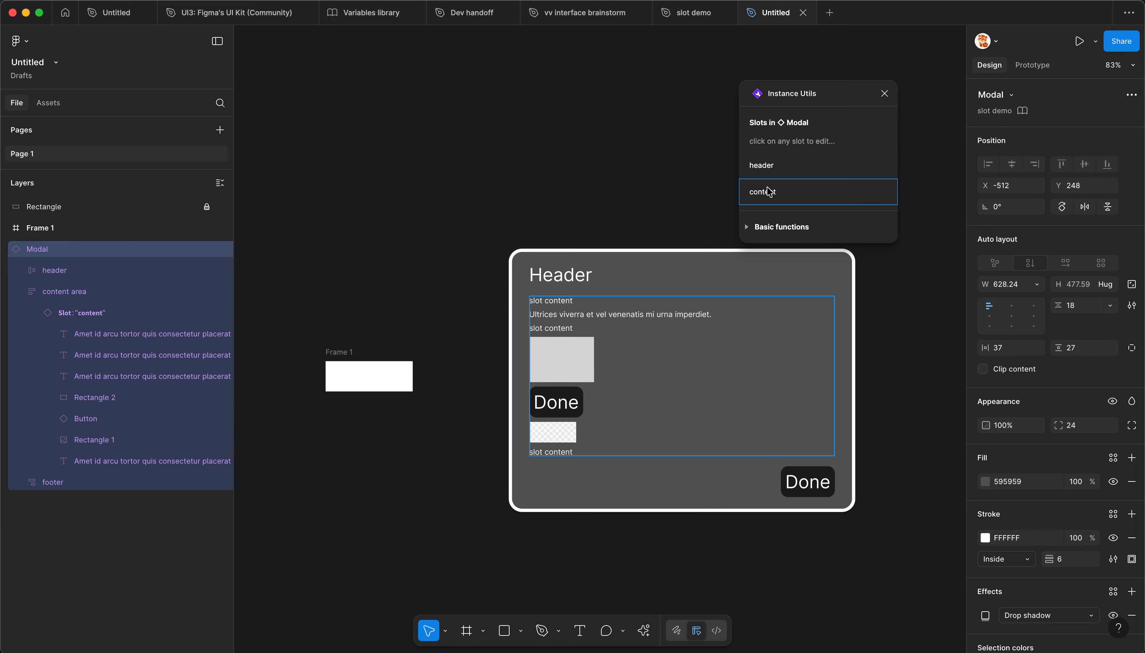
Step: Check the content slot's allowed child elements, discard the edit, and move the Modal instance closer to the frame, to X -608, Y 268.2
left_click(821, 191)
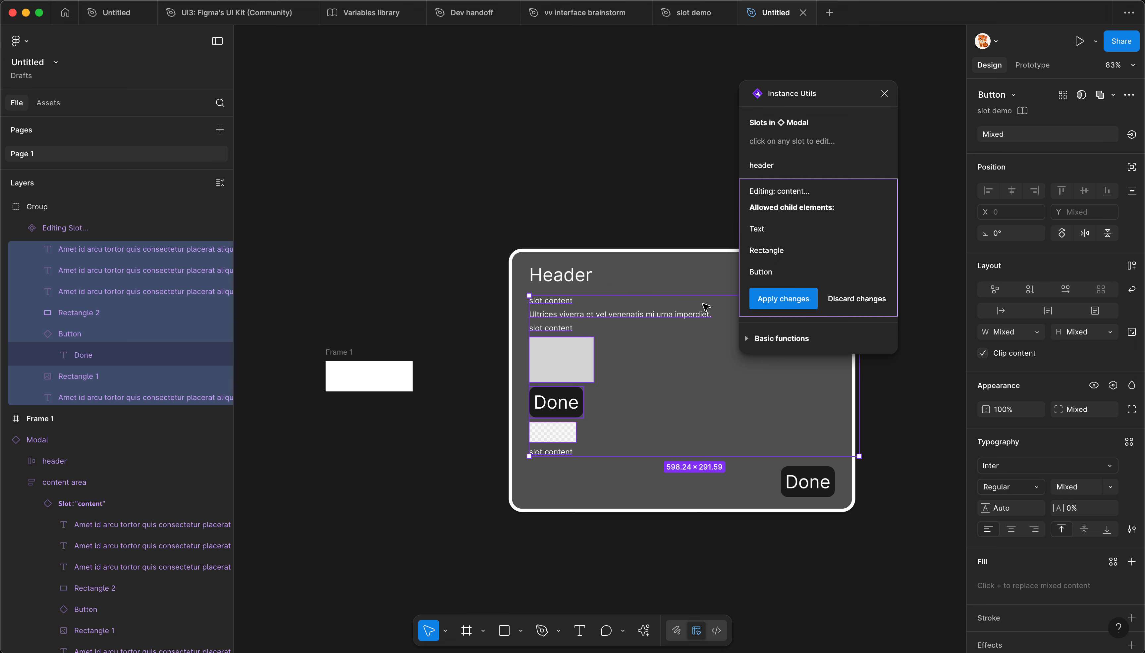
left_click(856, 299)
left_click_drag(793, 274, 616, 290)
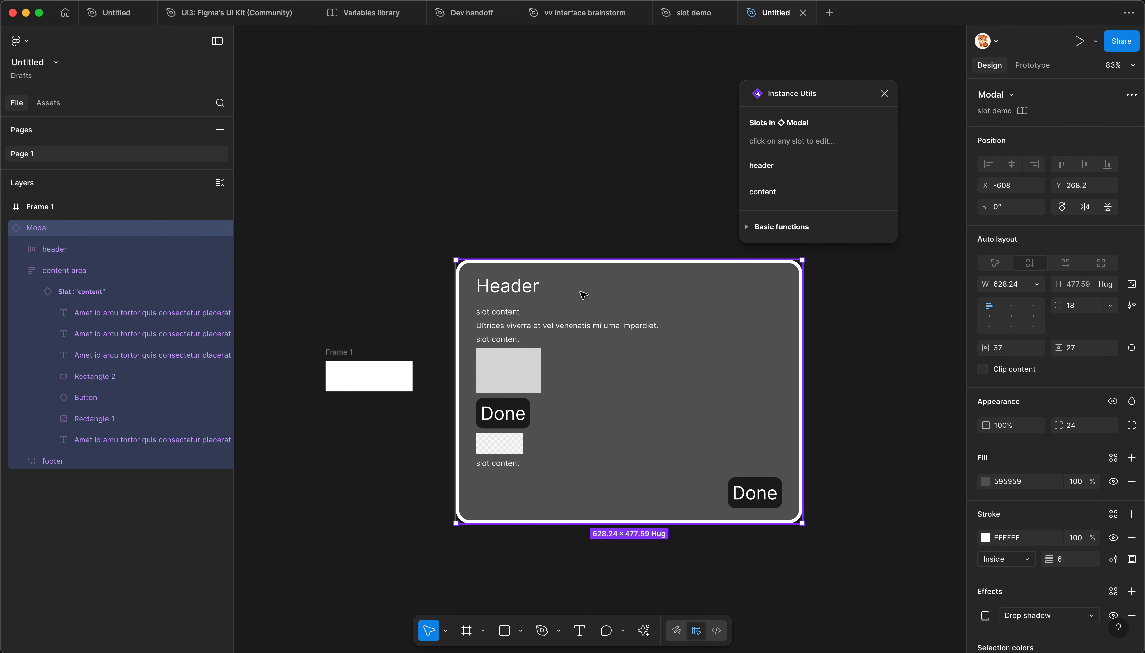
left_click(768, 192)
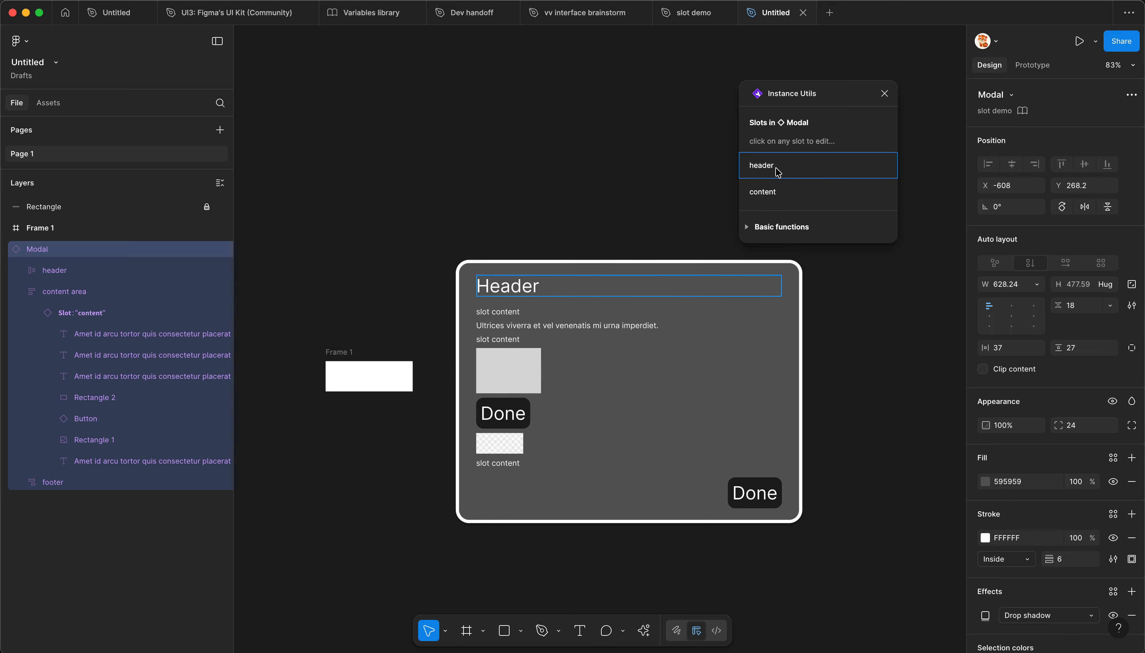
Step: Switch to the slot demo file and review the content slot's settings on the main Modal component
left_click(683, 16)
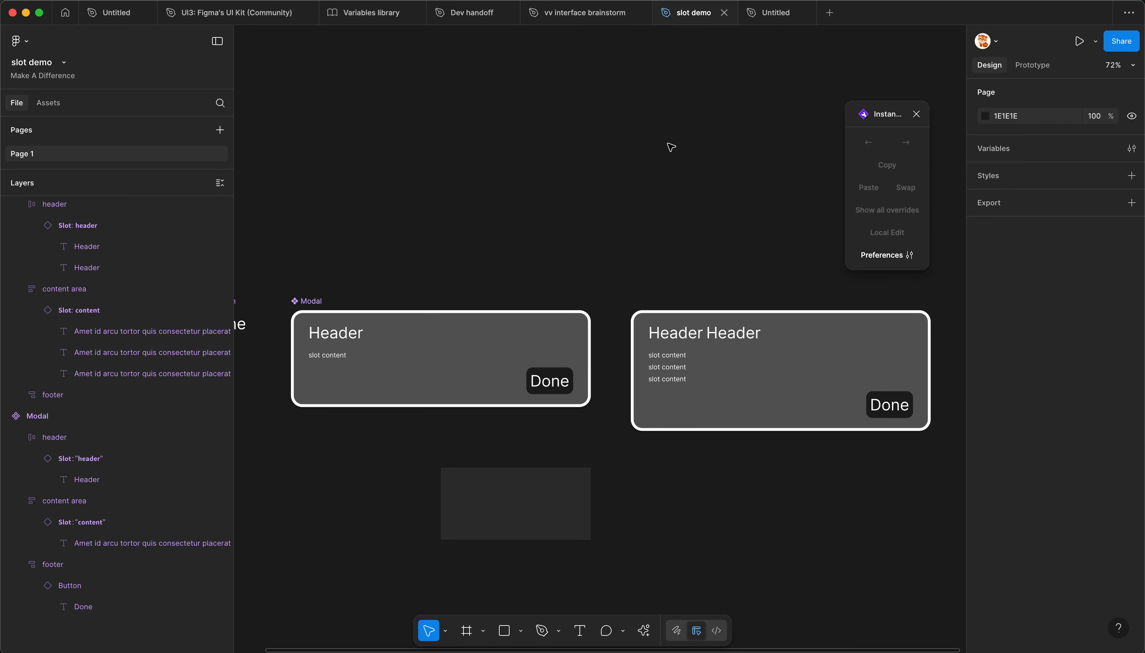
left_click(467, 373)
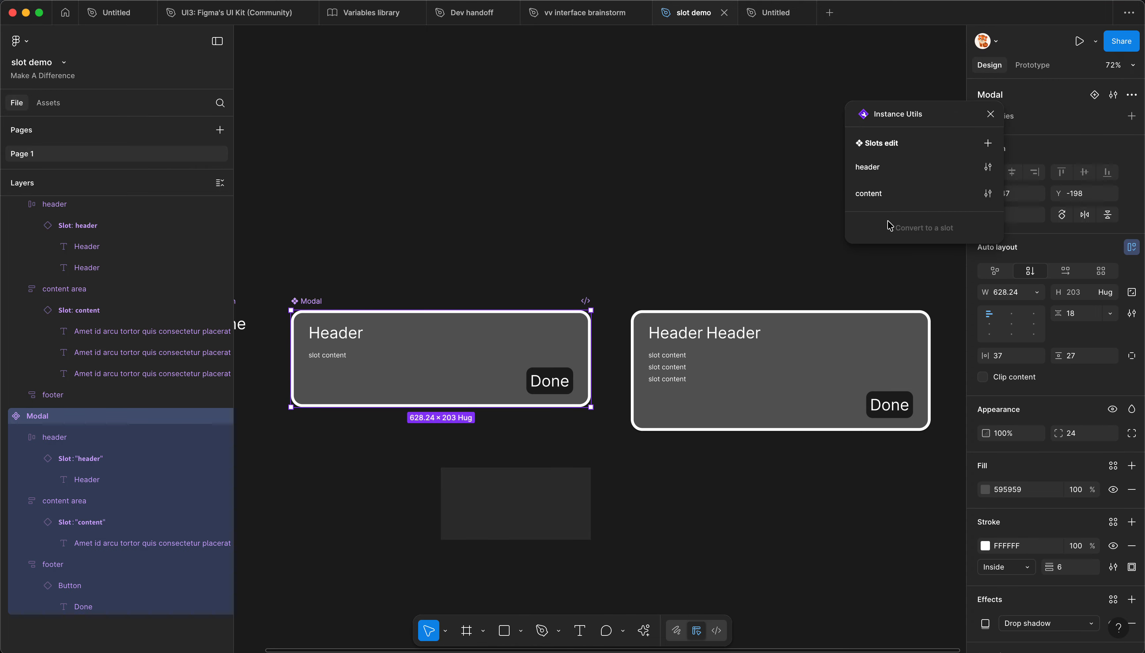
left_click(985, 193)
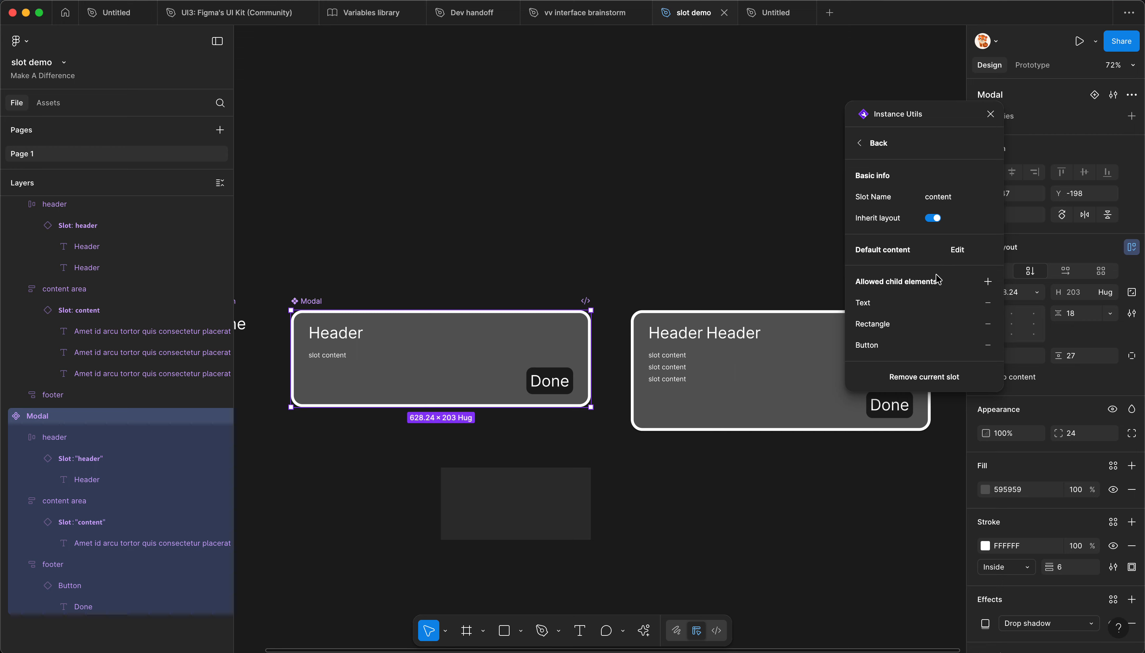
left_click(873, 143)
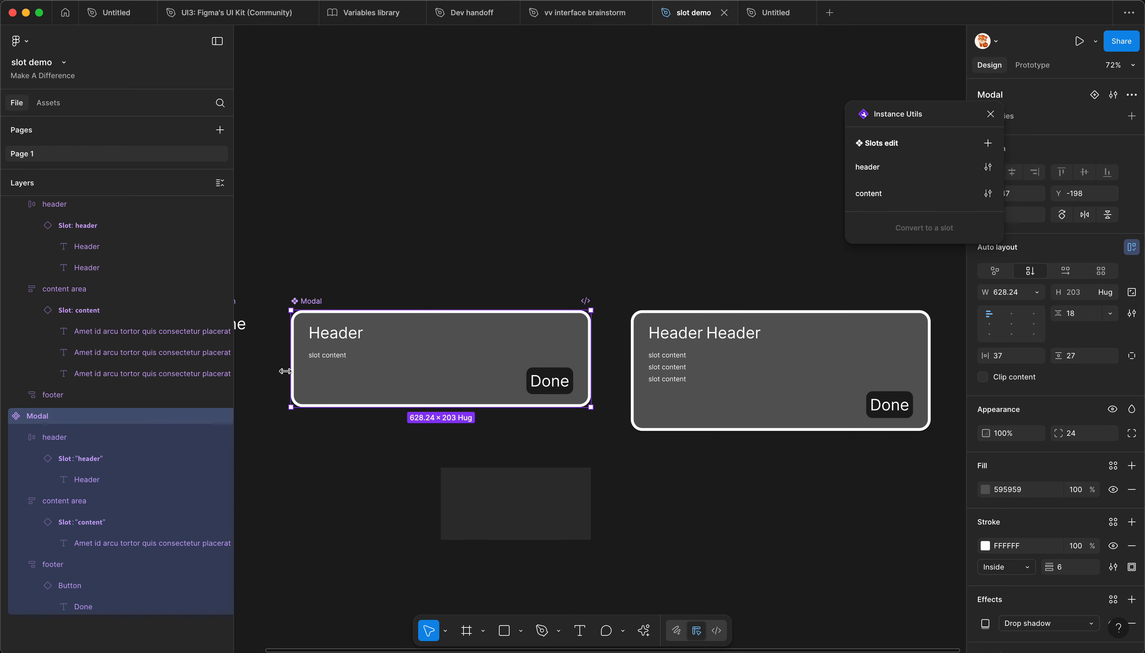
Step: Remove the header slot from the main Modal component and select the Modal instance beside it
scroll(317, 362, "up", 1)
left_click(987, 167)
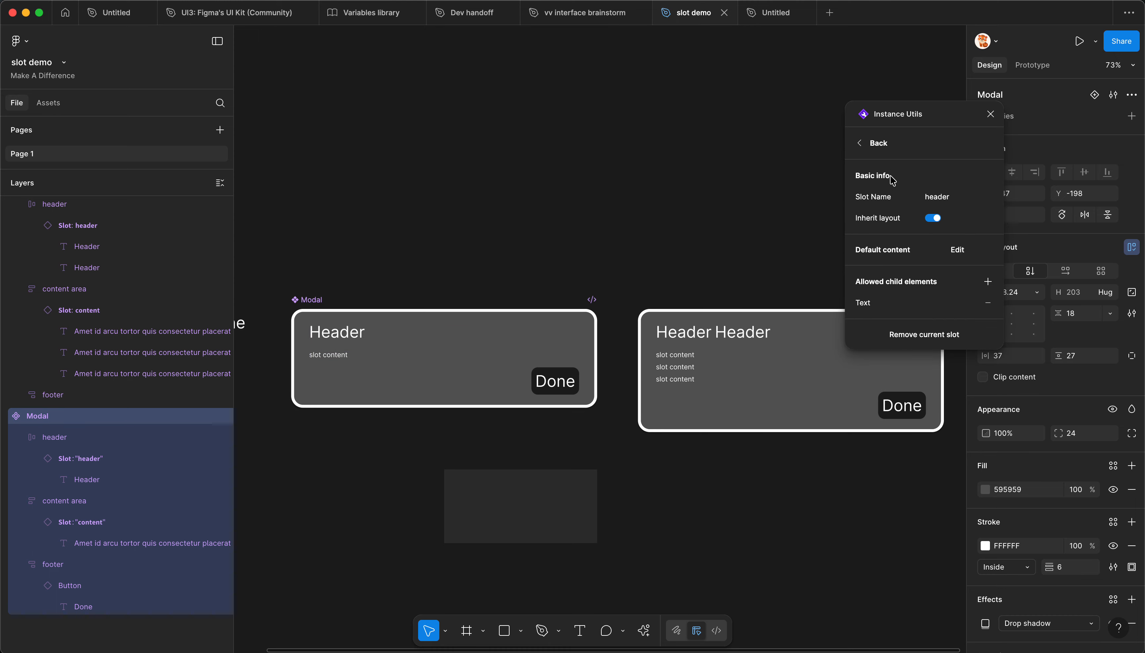
left_click(919, 335)
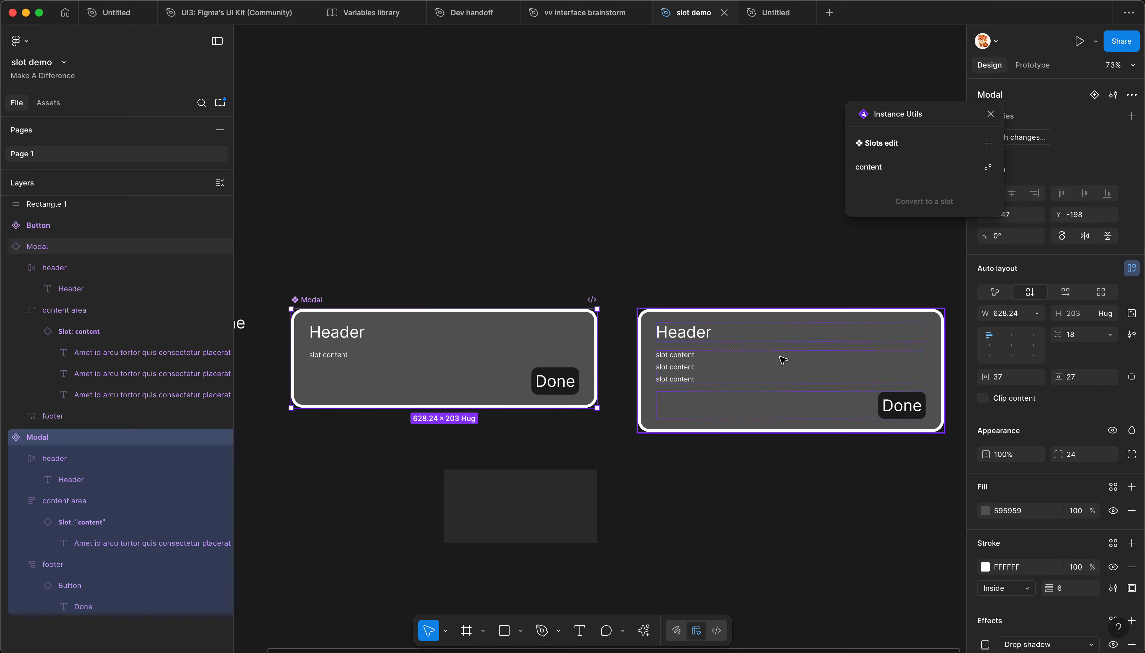
left_click(709, 351)
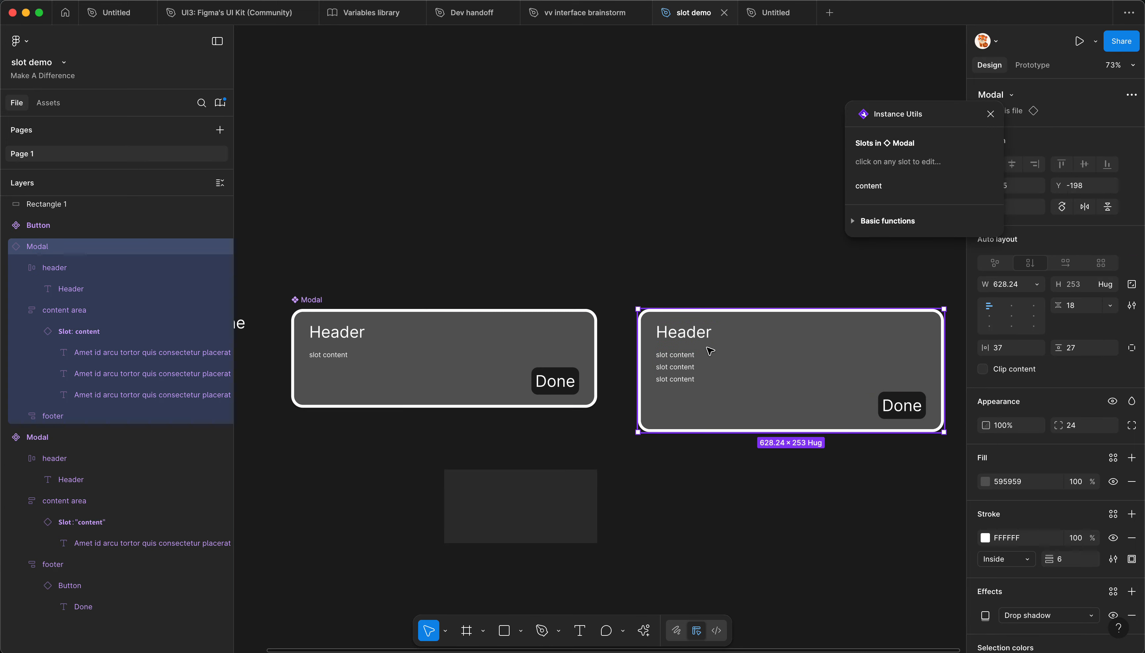
Step: Examine the Modal instance's header layer and the main Modal component's remaining slots, ending with nothing selected
left_click(90, 270)
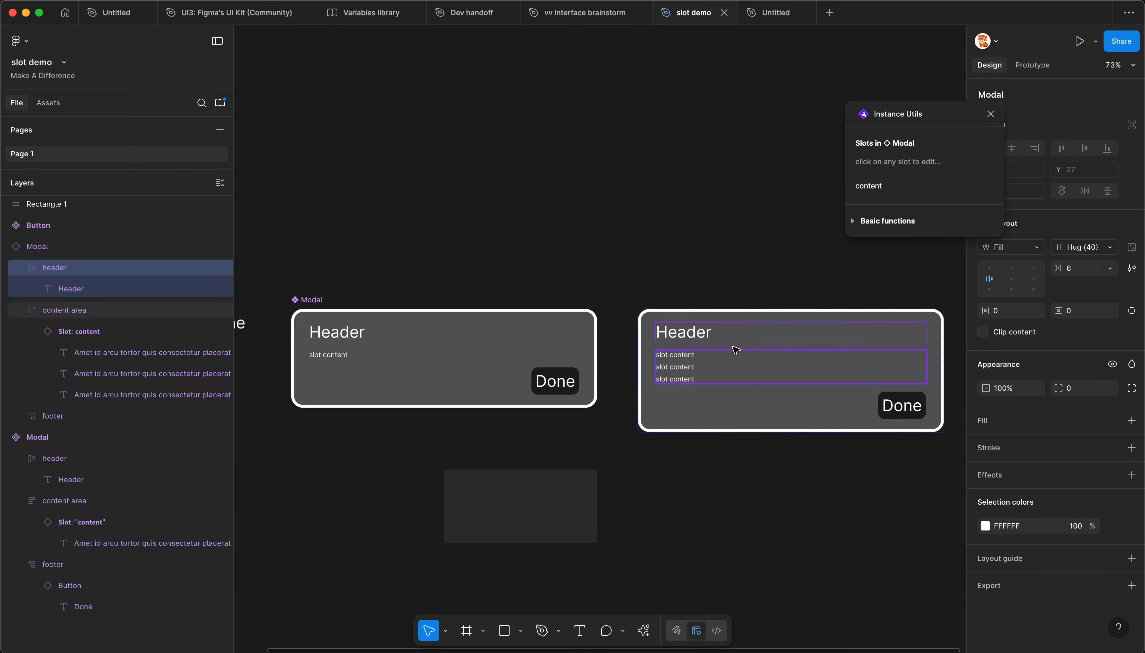
left_click(617, 270)
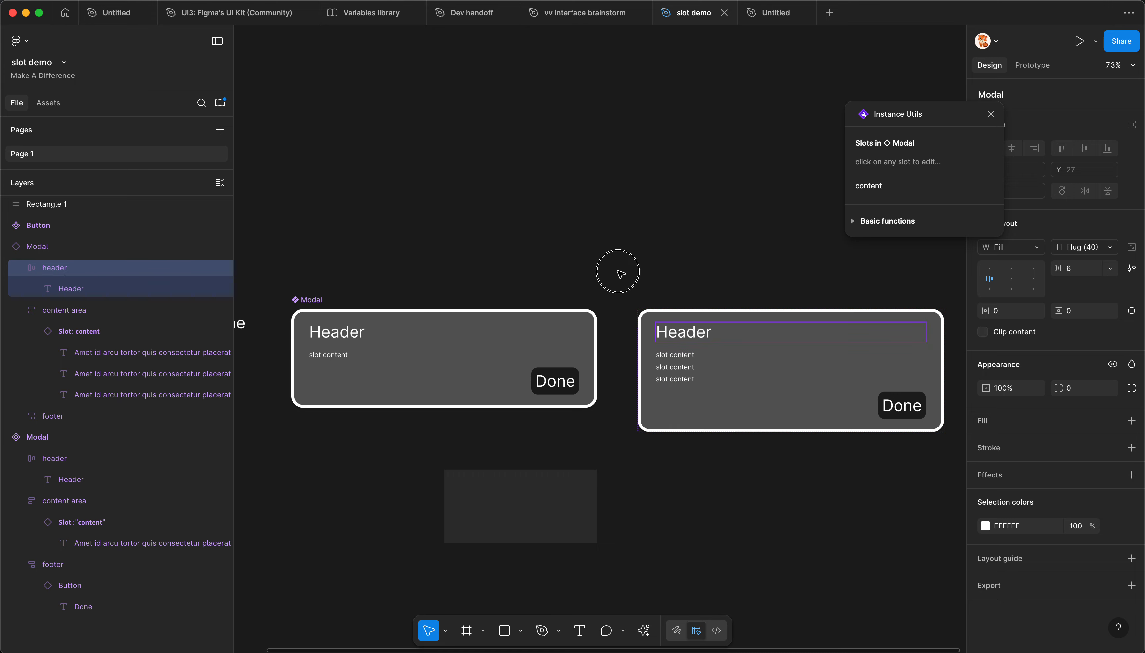
left_click(390, 345)
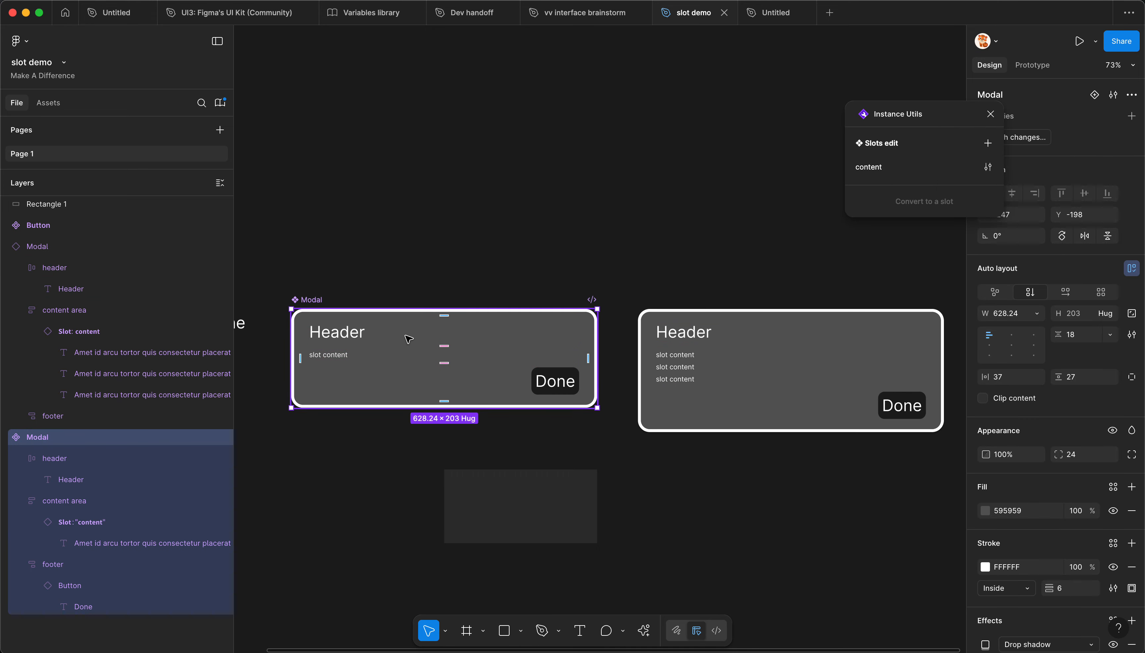
left_click(556, 274)
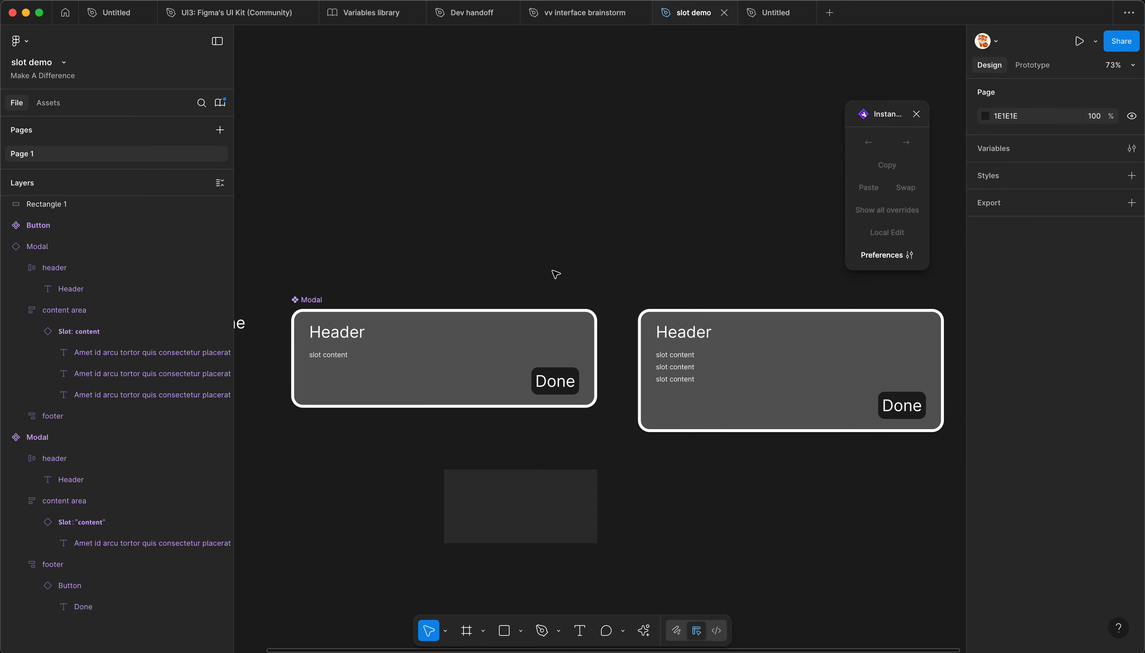
Step: Publish the pending Modal change from the slot demo file to its library
key("alt+super+o")
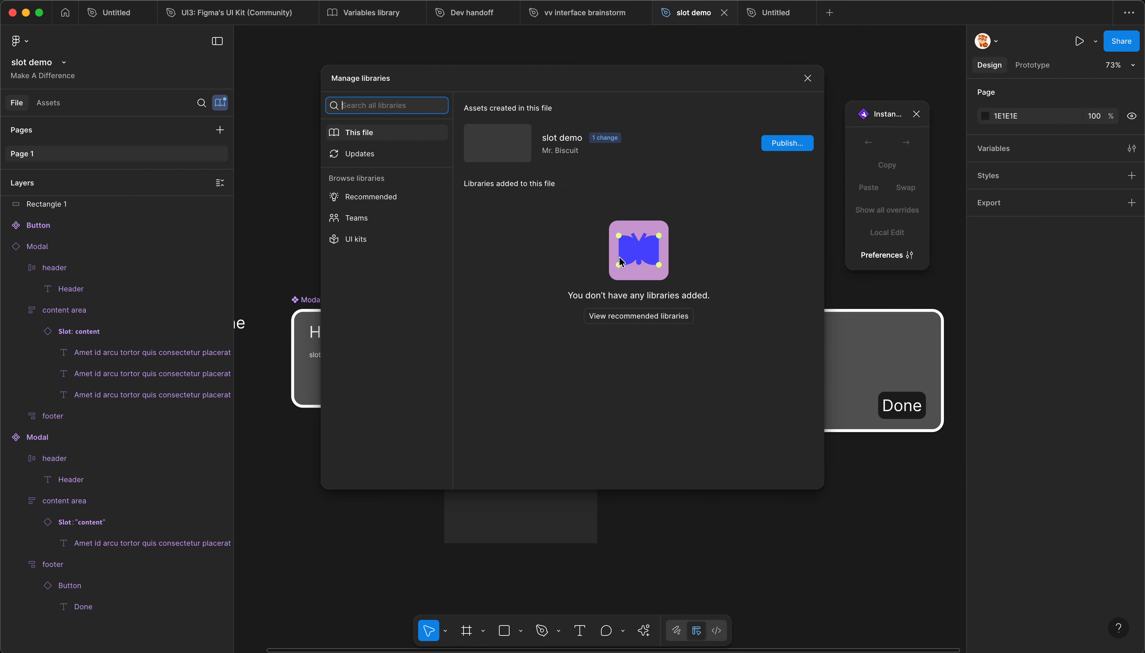
left_click(781, 149)
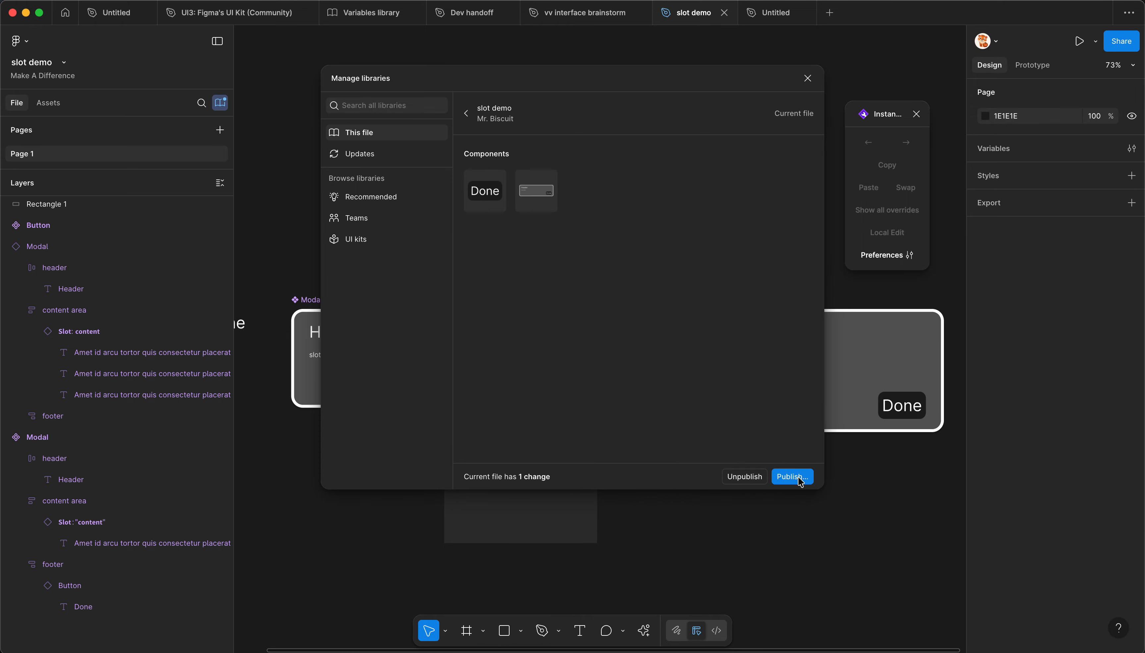
left_click(792, 477)
left_click(702, 455)
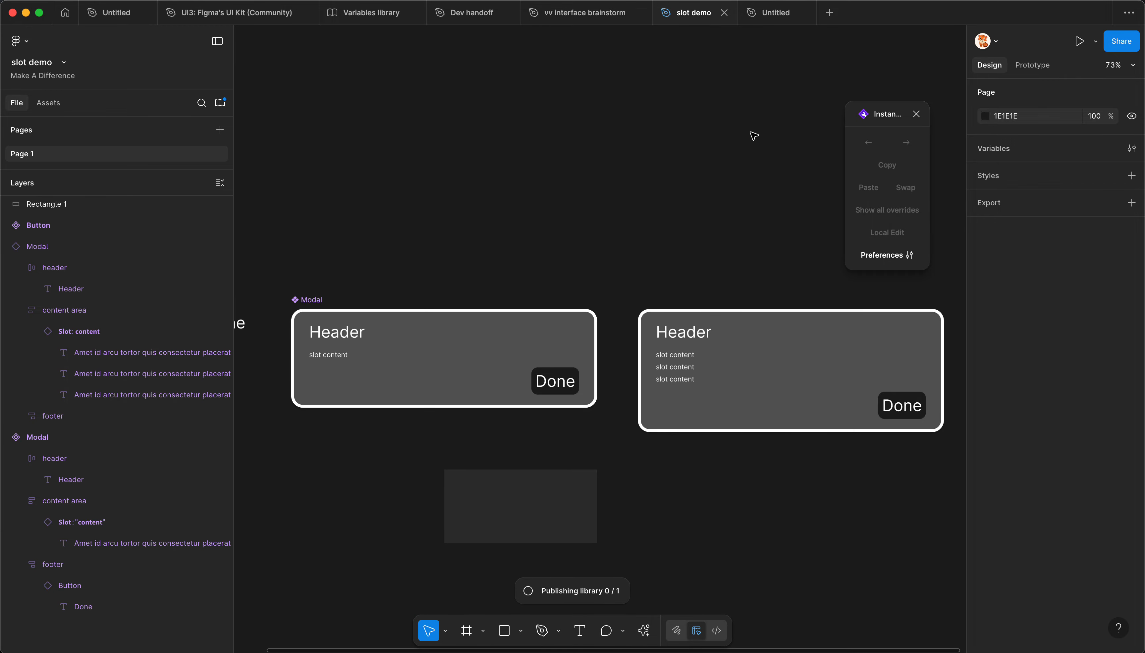
Step: Switch to the Untitled draft file and apply all library updates from slot demo
left_click(776, 12)
left_click(535, 189)
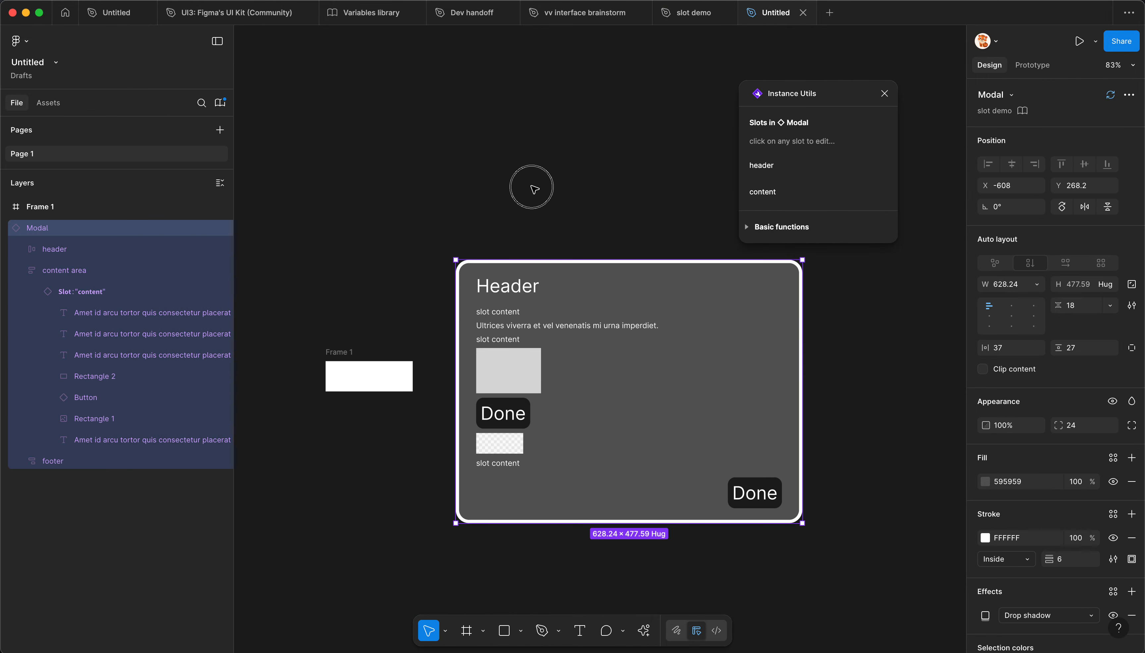
left_click(219, 104)
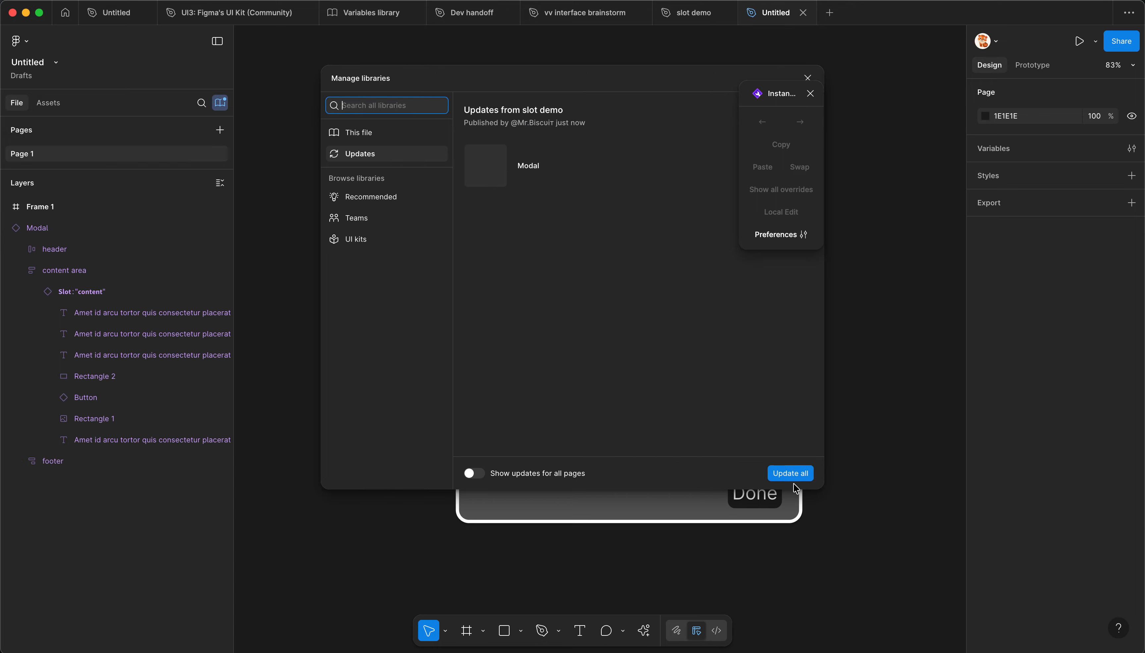
left_click(790, 472)
Step: Examine the updated Modal instance's slots, header layer and the nested layers of its content slot
left_click(671, 340)
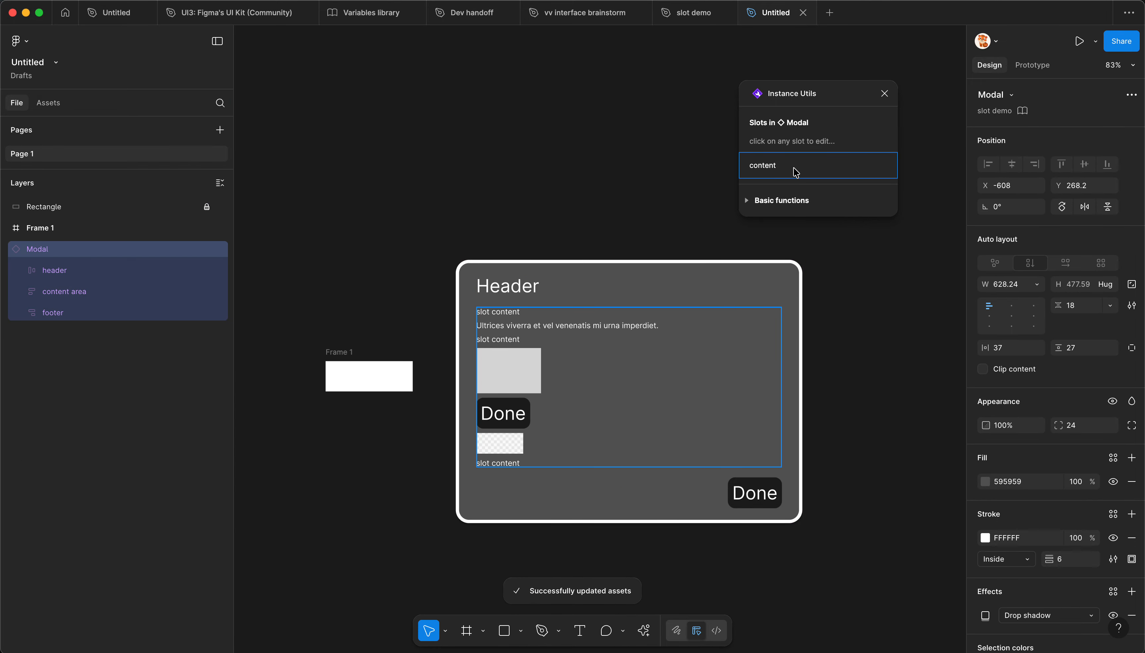
left_click(516, 296)
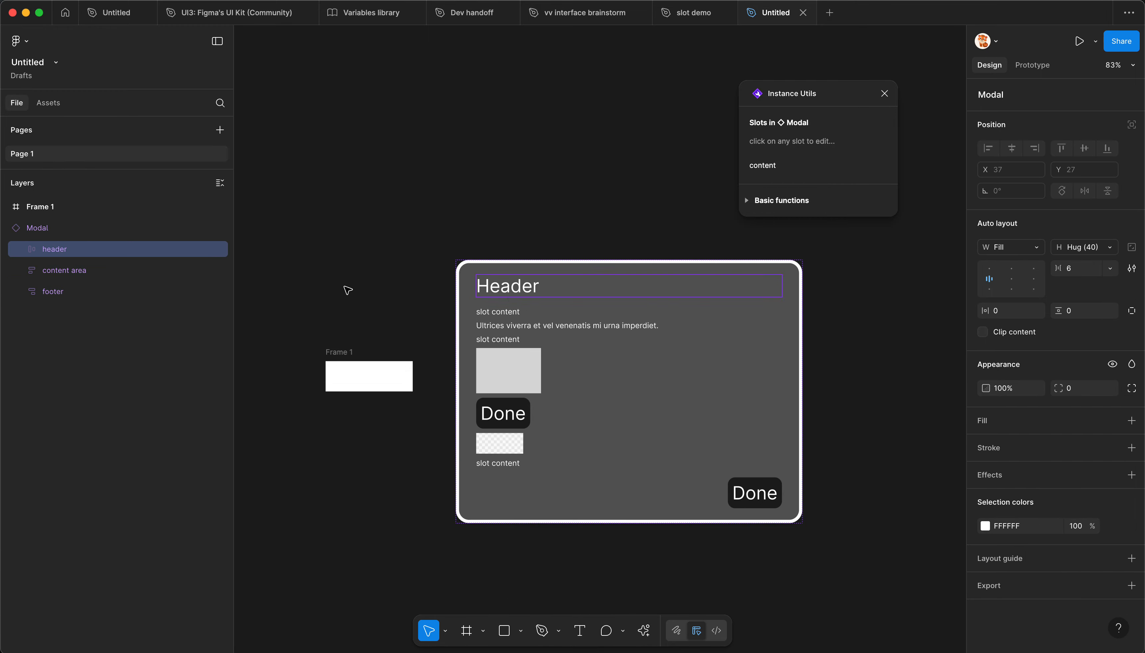
left_click(21, 249)
left_click(45, 272)
left_click(22, 292)
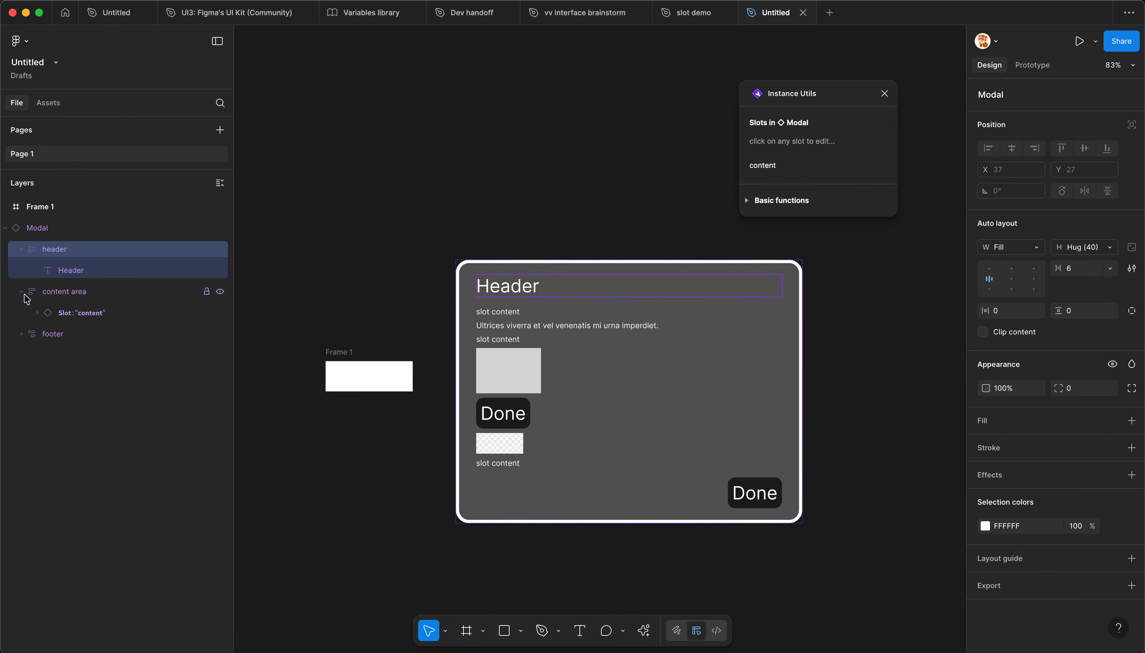
left_click(37, 314)
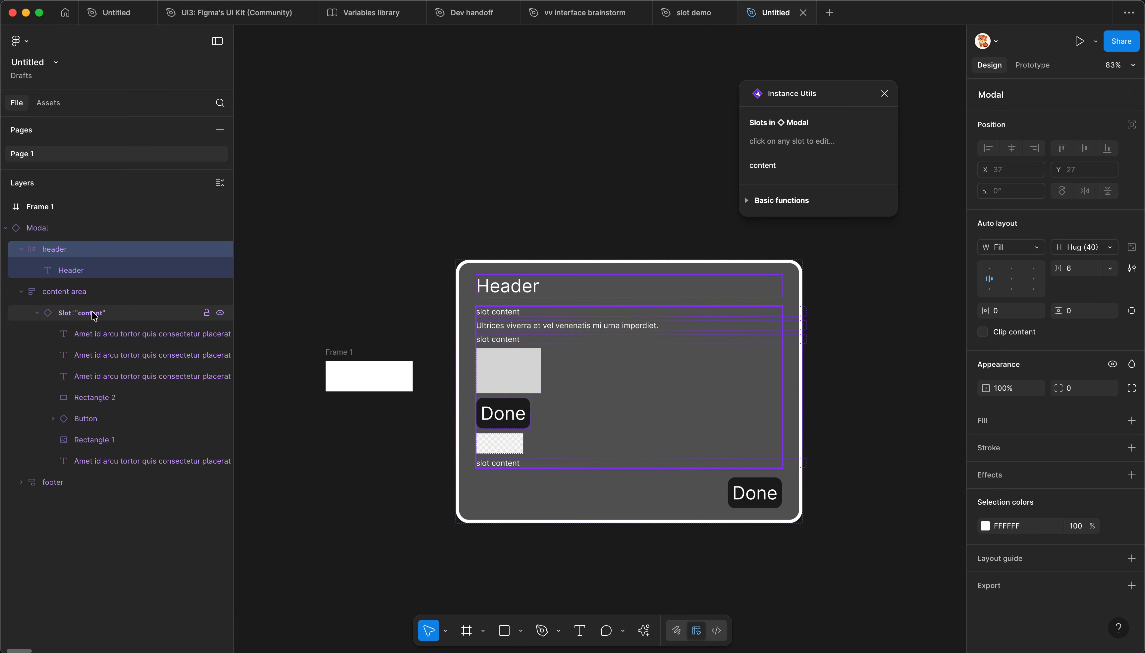
left_click(52, 233)
left_click(514, 224)
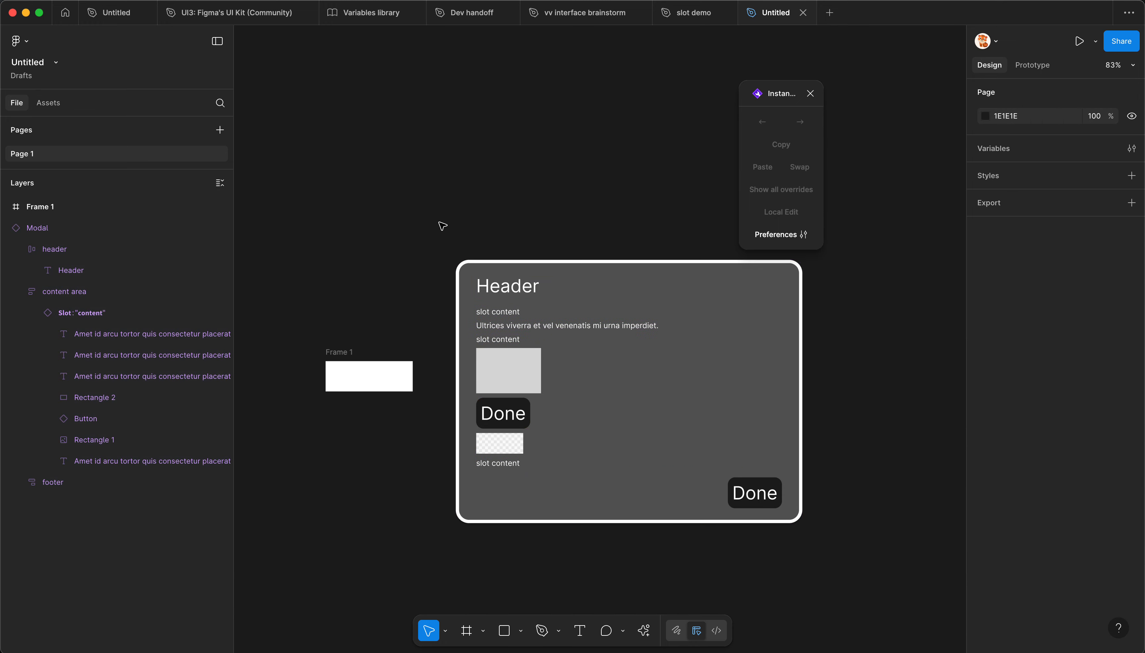
Step: Delete Frame 1 beside the Modal instance
left_click(345, 377)
key("BackSpace")
left_click_drag(611, 179, 526, 137)
scroll(586, 173, "up", 2)
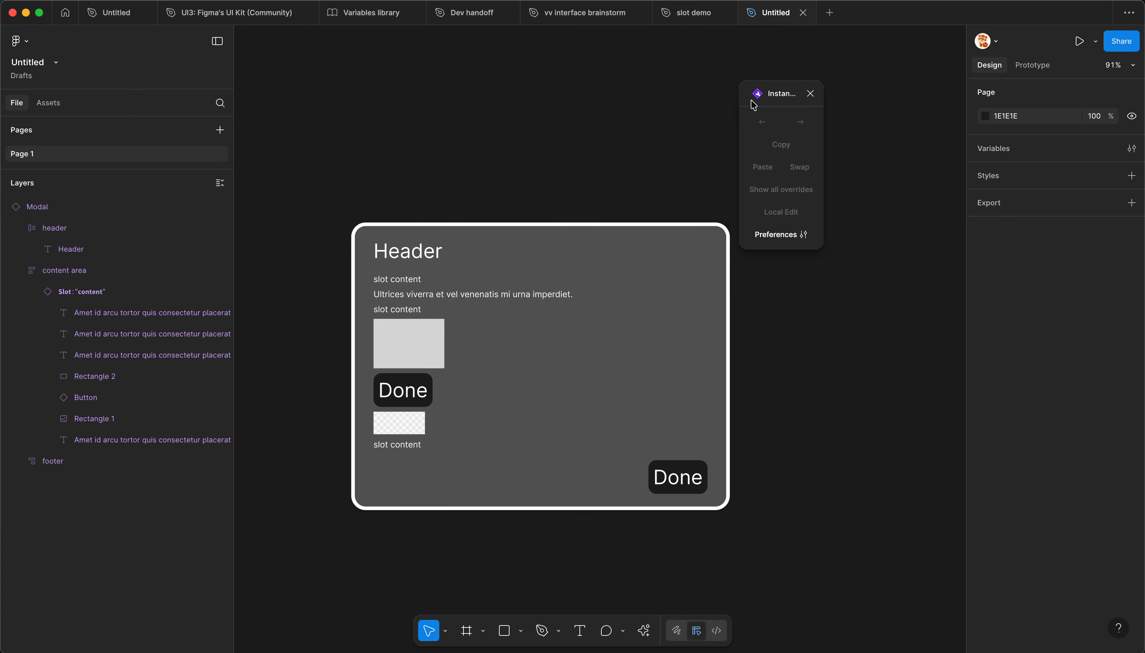
Step: Close the Instance Utils plugin and move the Modal instance to X -555, Y 241
left_click_drag(752, 104, 828, 100)
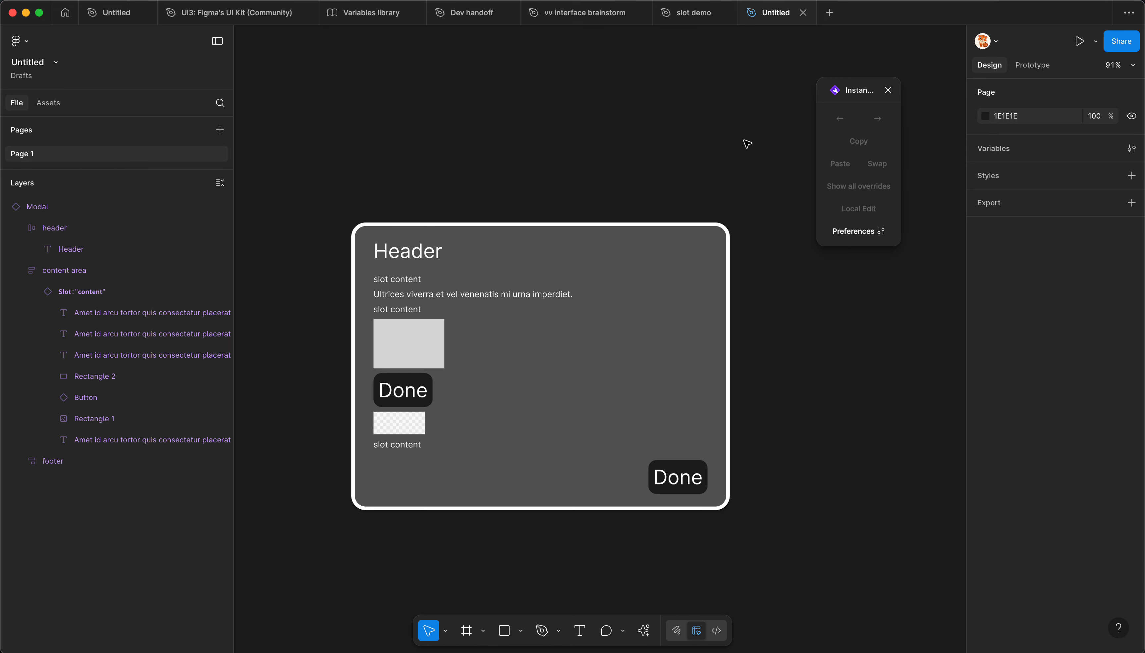
left_click(886, 92)
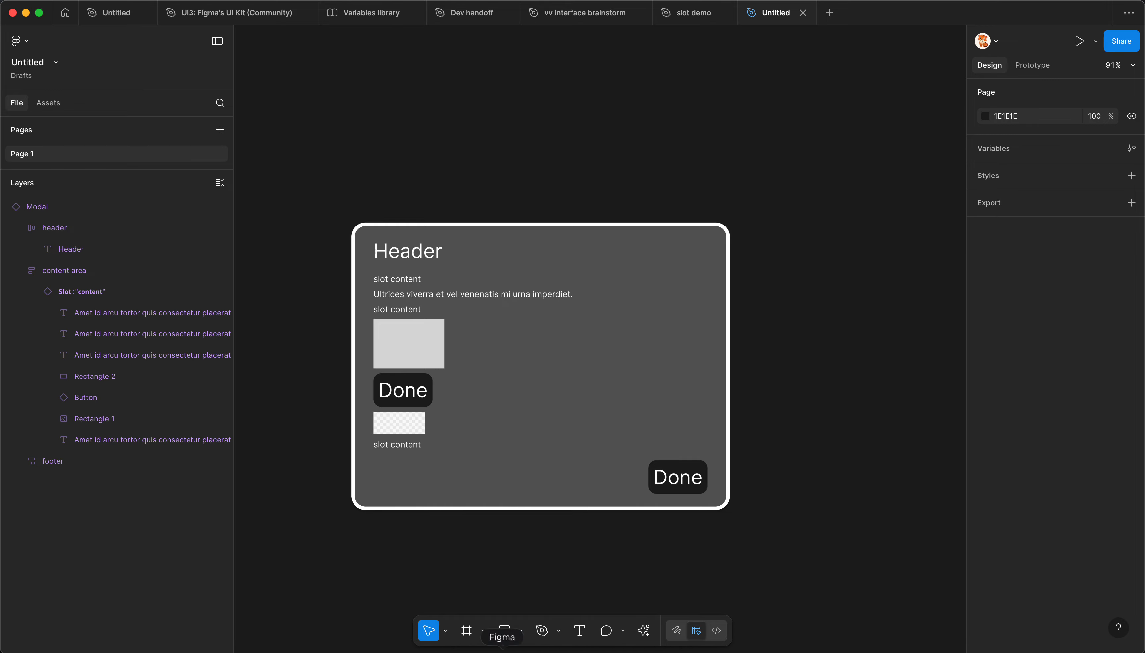
left_click(501, 409)
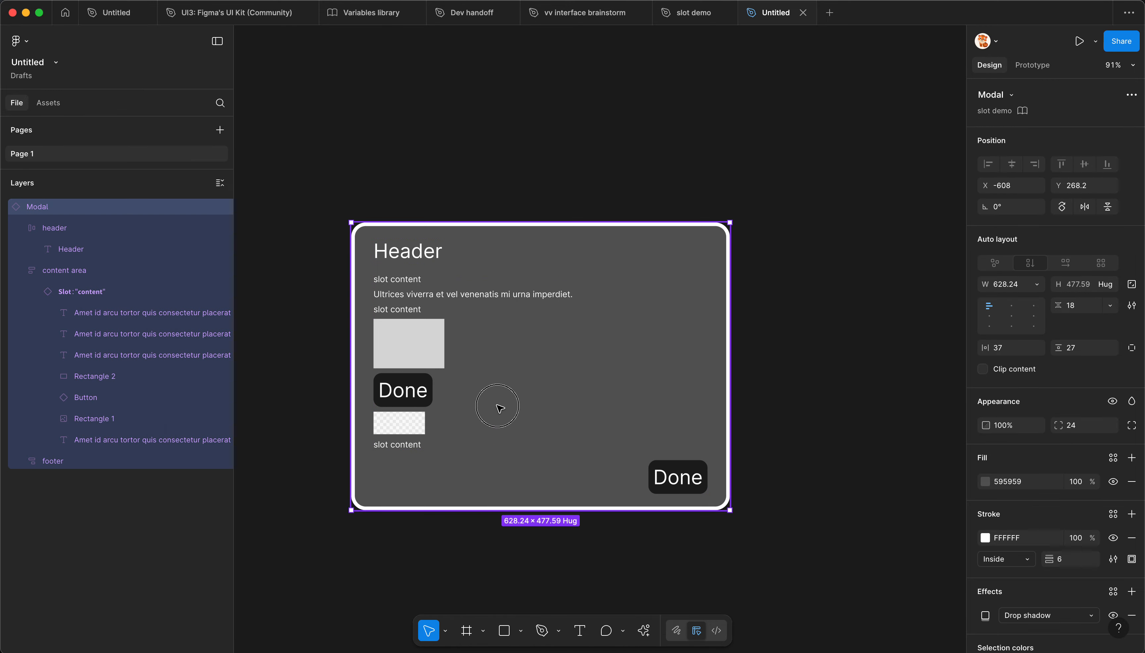
scroll(524, 393, "left", 3)
scroll(523, 393, "down", 2)
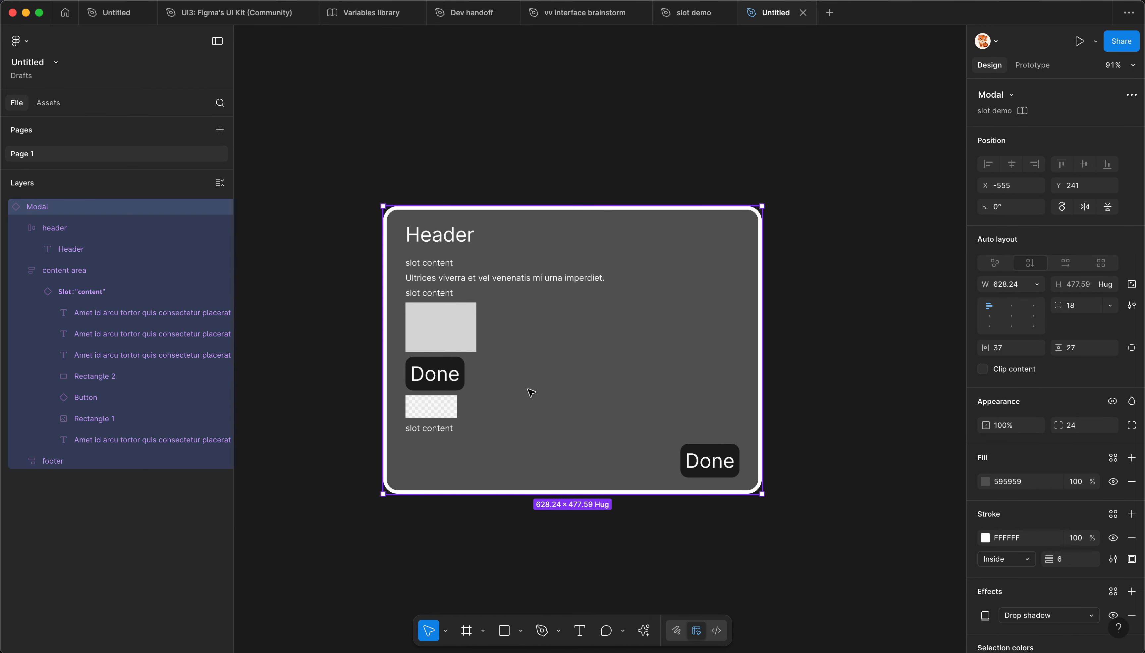
Step: Switch to the slot demo file and enlarge the area of the page list above the layers
left_click(681, 21)
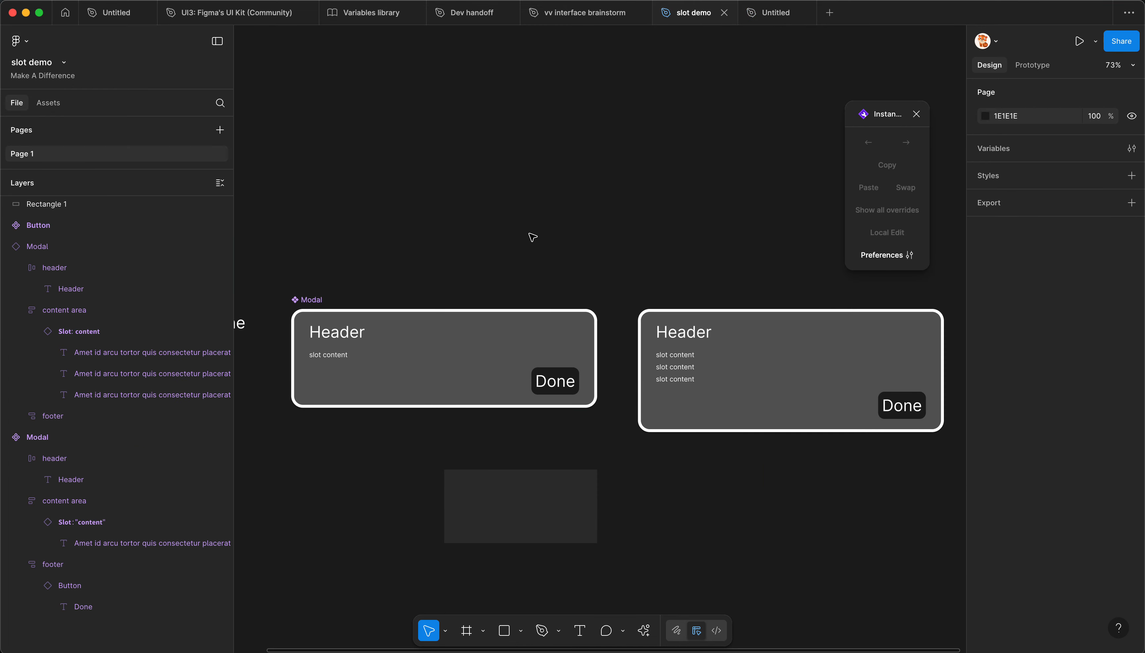
scroll(537, 263, "left", 3)
scroll(537, 263, "down", 1)
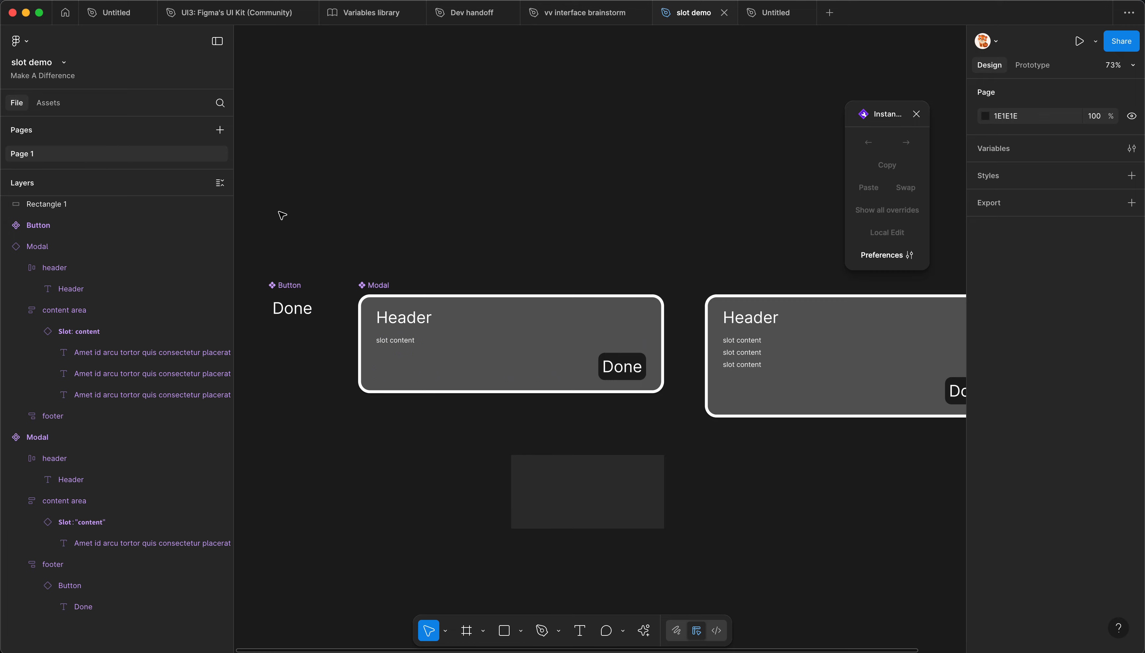
left_click_drag(110, 169, 97, 237)
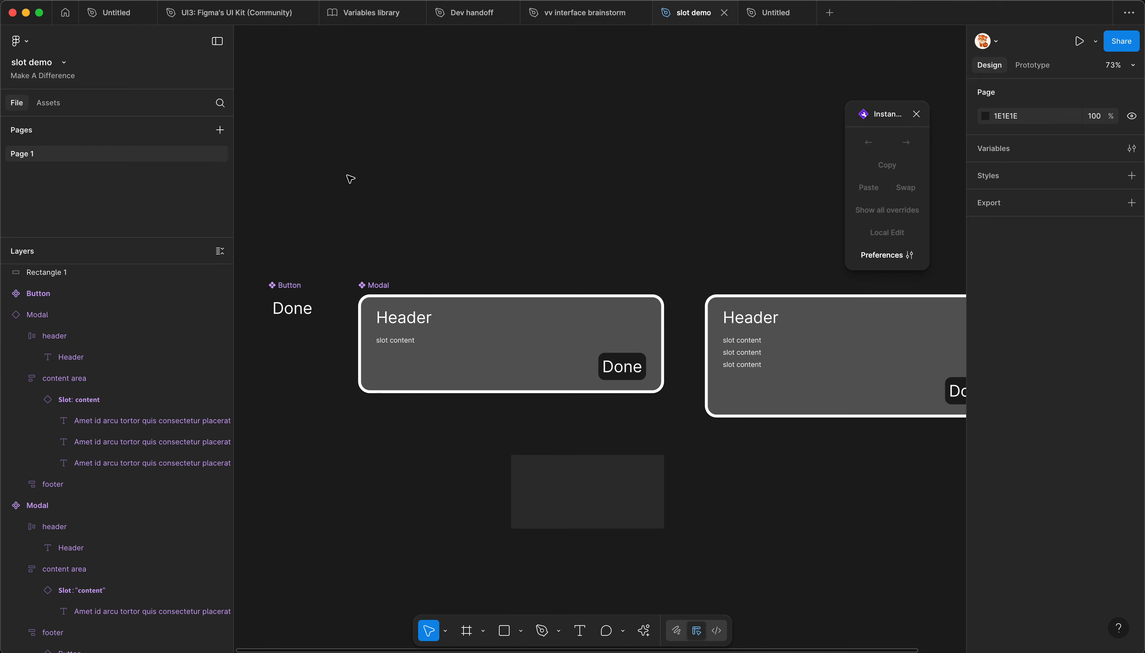
left_click_drag(399, 225, 405, 220)
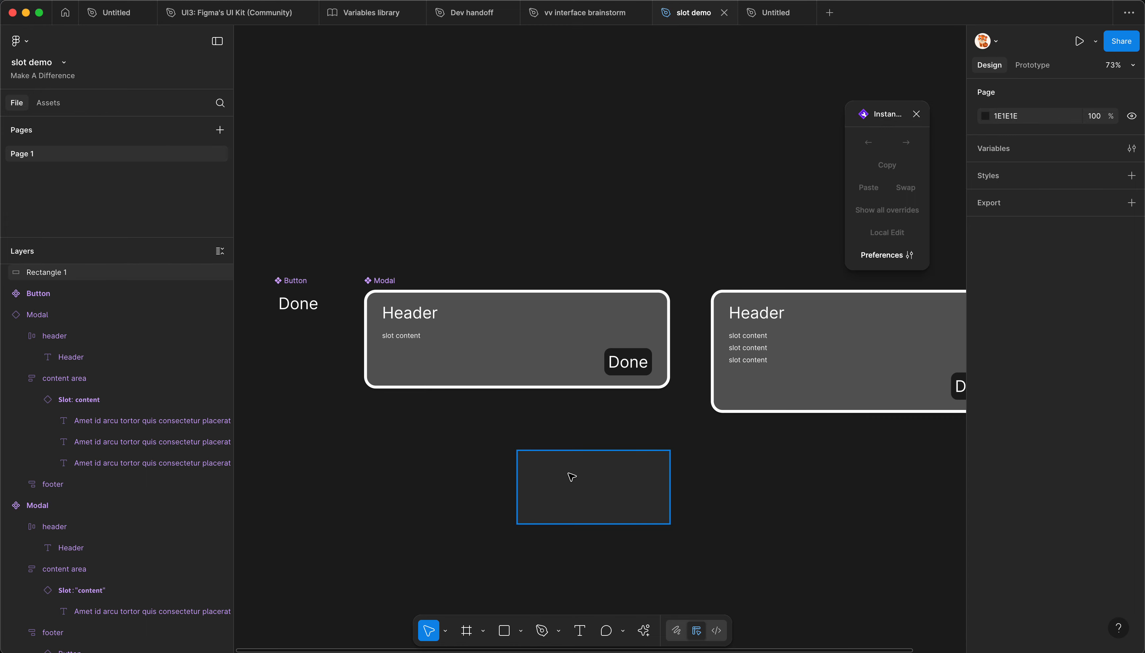
Step: Delete Rectangle 1, the dark rectangle below the main Modal component
scroll(83, 409, "up", 1)
left_click(101, 294)
left_click(97, 276)
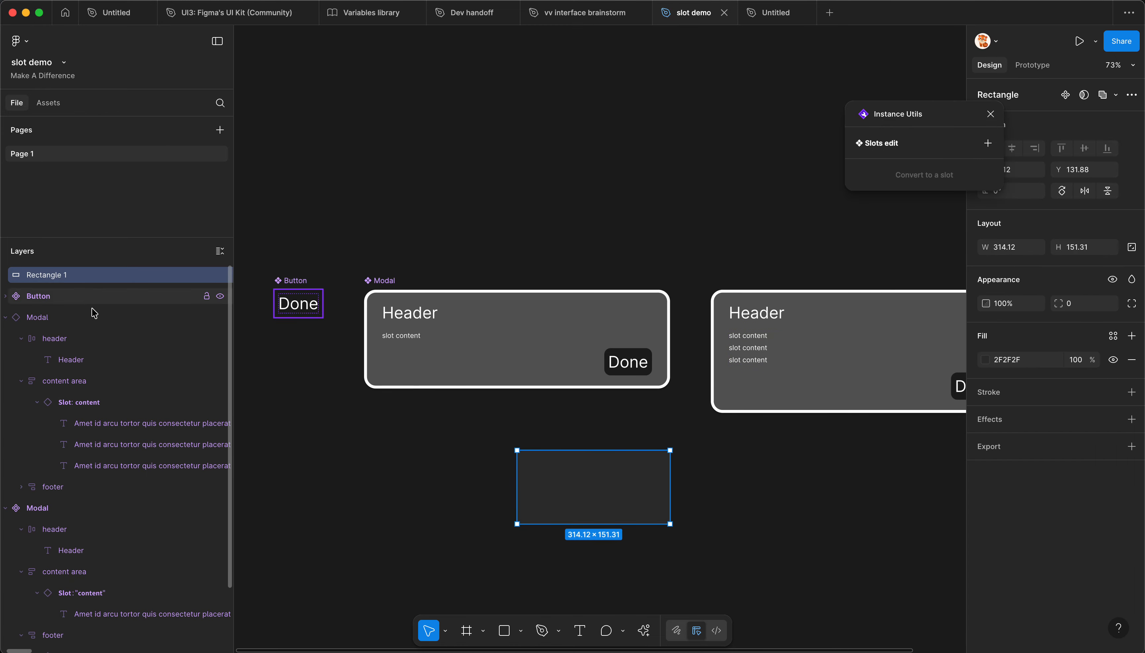
key("Delete")
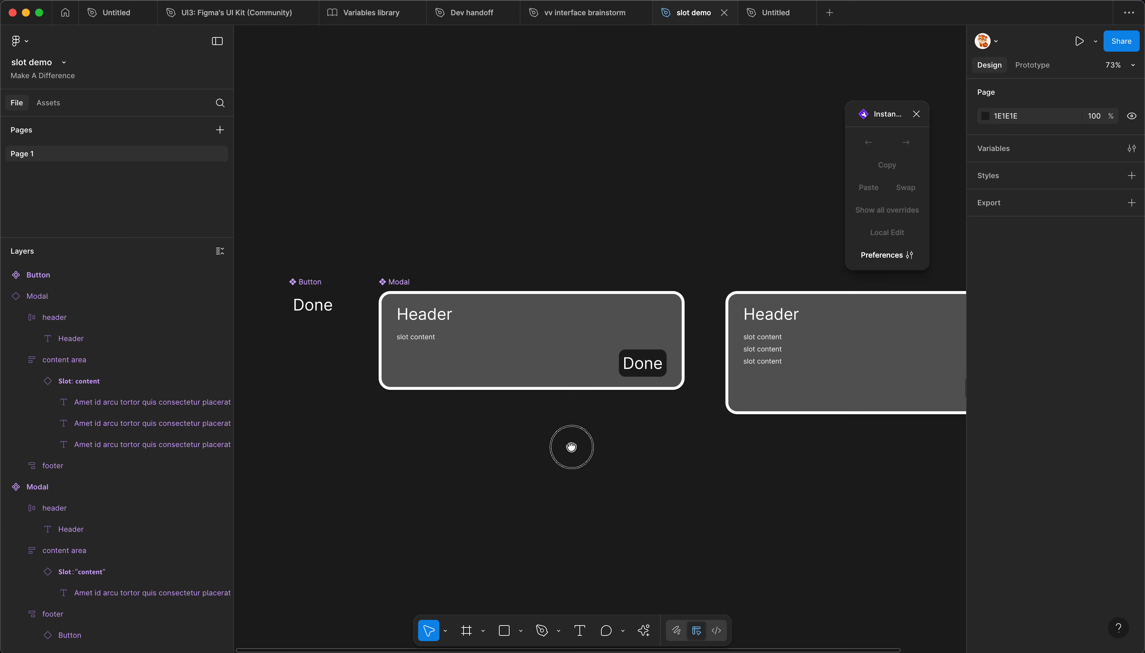